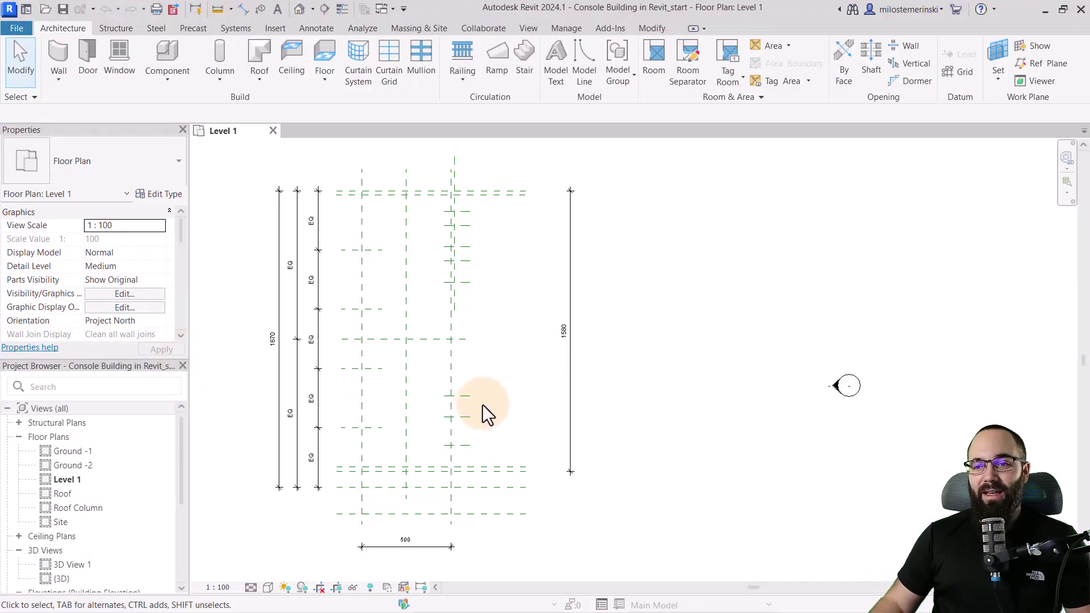
Place an M_Glulam-Southern Pine 20x35 beam along the leftmost vertical reference plane, spanning the full 1580 between the outer horizontal planes
{"action": "mouse_move", "coordinate": [509, 404]}
{"action": "middle_mouse_down"}
{"action": "mouse_move", "coordinate": [519, 419]}
{"action": "mouse_move", "coordinate": [508, 393]}
{"action": "middle_mouse_up"}
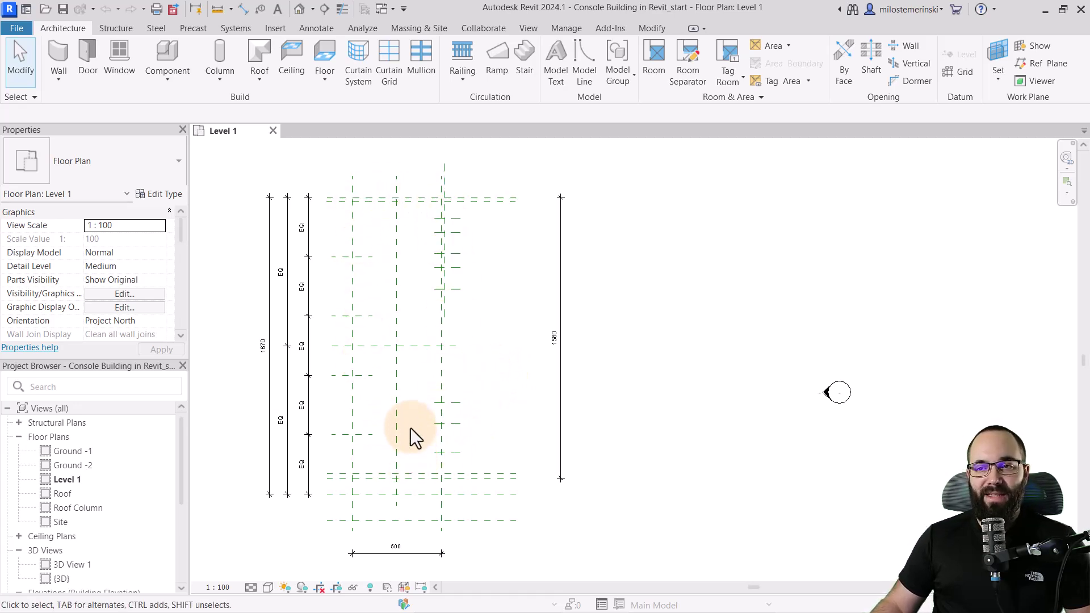
{"action": "scroll", "coordinate": [410, 427], "scroll_direction": "up", "scroll_amount": 1}
{"action": "left_click", "coordinate": [120, 30]}
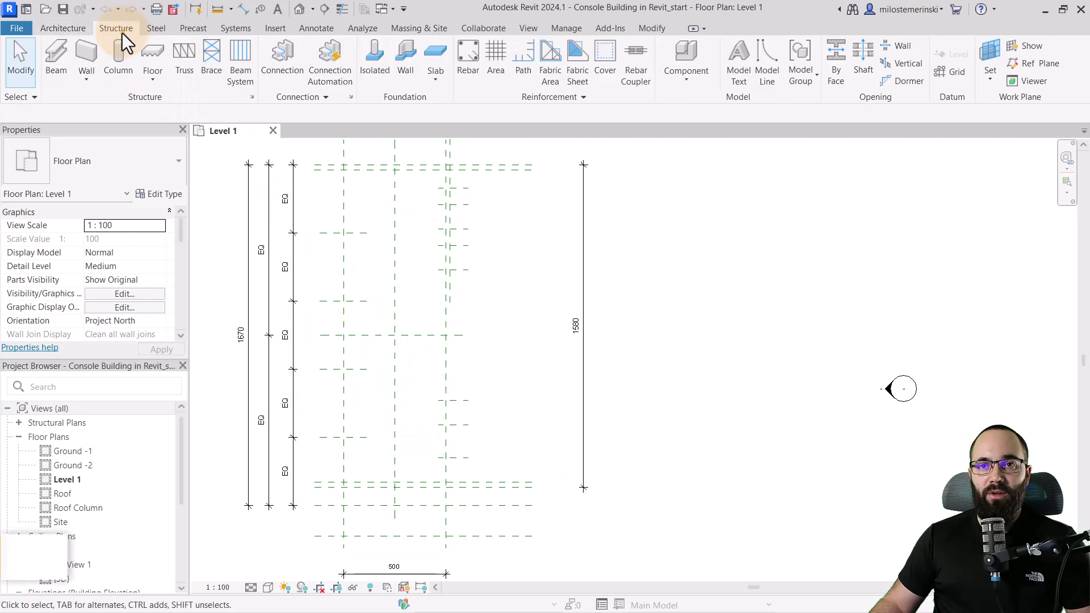
{"action": "left_click", "coordinate": [51, 61]}
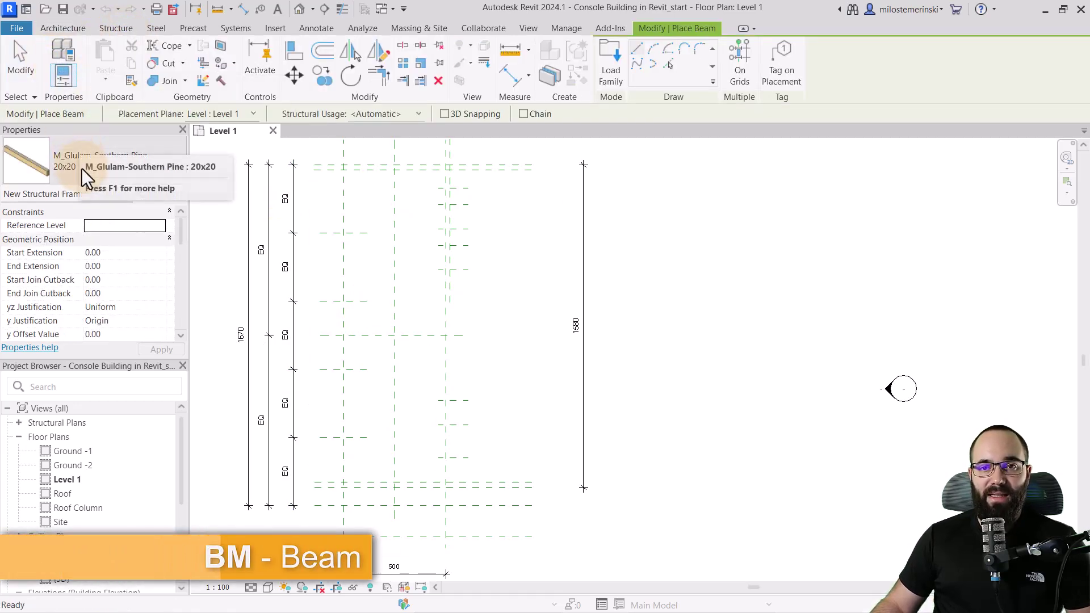
{"action": "left_click", "coordinate": [81, 169]}
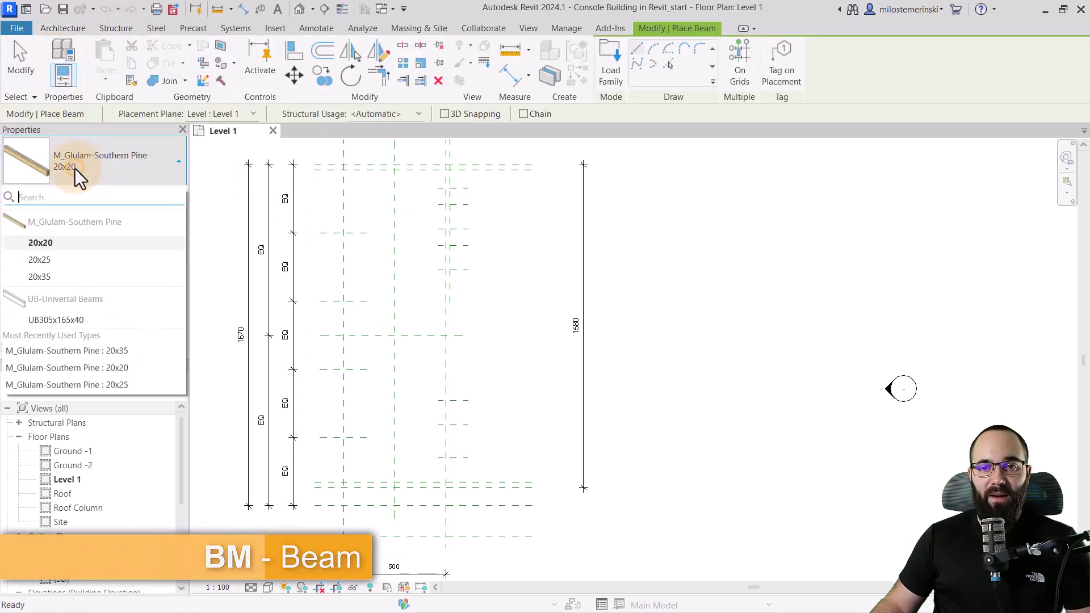
{"action": "left_click", "coordinate": [40, 277]}
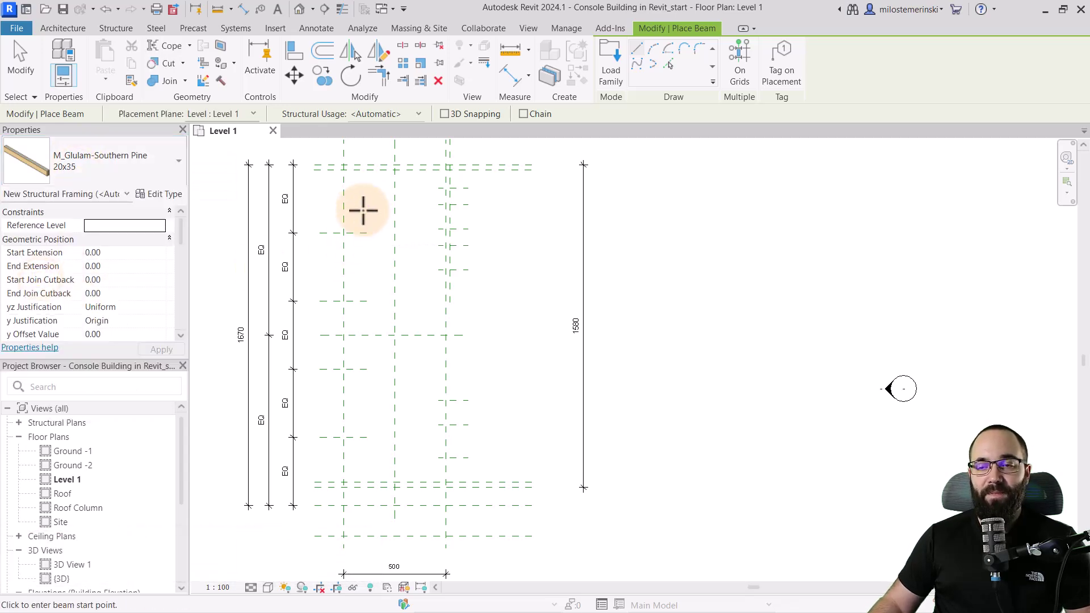
{"action": "scroll", "coordinate": [355, 177], "scroll_direction": "up", "scroll_amount": 3}
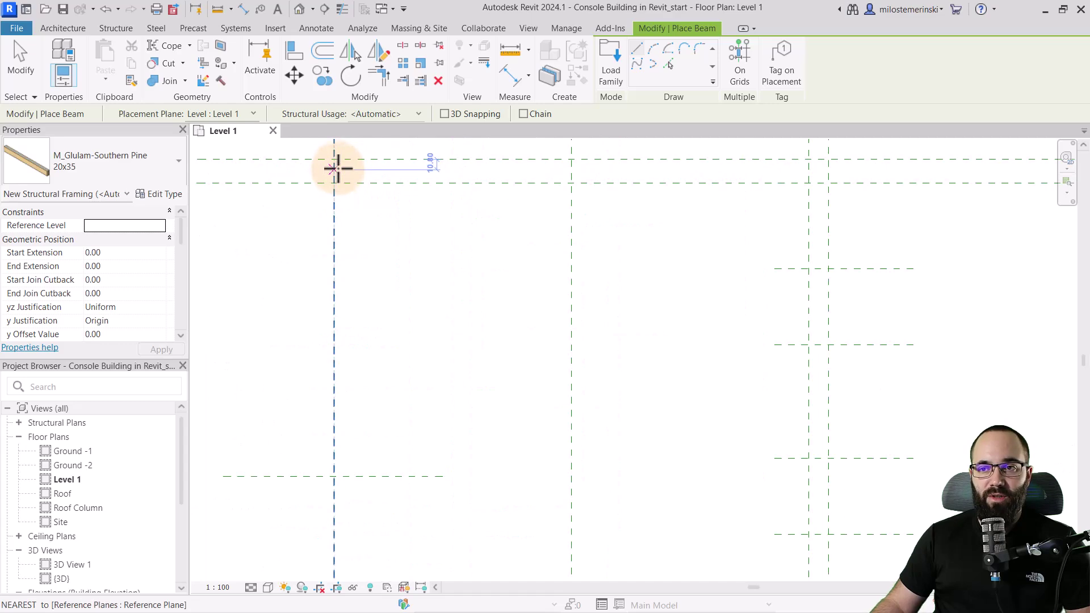
{"action": "left_click", "coordinate": [335, 161]}
{"action": "scroll", "coordinate": [345, 214], "scroll_direction": "down", "scroll_amount": 4}
{"action": "middle_click_drag", "start_coordinate": [347, 344], "coordinate": [328, 162]}
{"action": "mouse_move", "coordinate": [334, 409]}
{"action": "middle_mouse_down"}
{"action": "mouse_move", "coordinate": [327, 327]}
{"action": "mouse_move", "coordinate": [315, 335]}
{"action": "middle_mouse_up"}
{"action": "scroll", "coordinate": [315, 334], "scroll_direction": "up", "scroll_amount": 2}
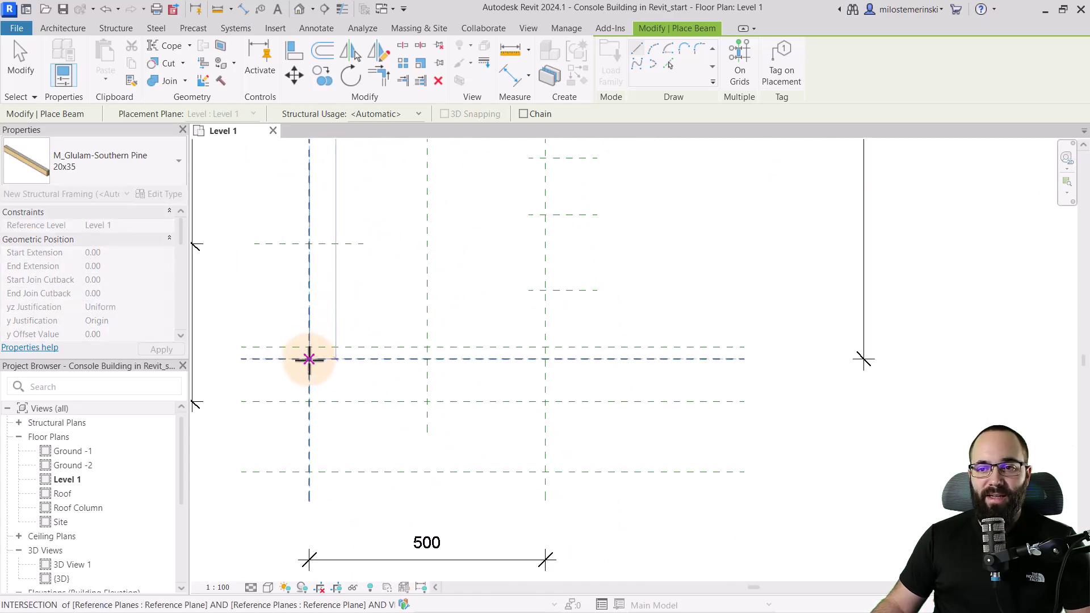
{"action": "left_click", "coordinate": [309, 359]}
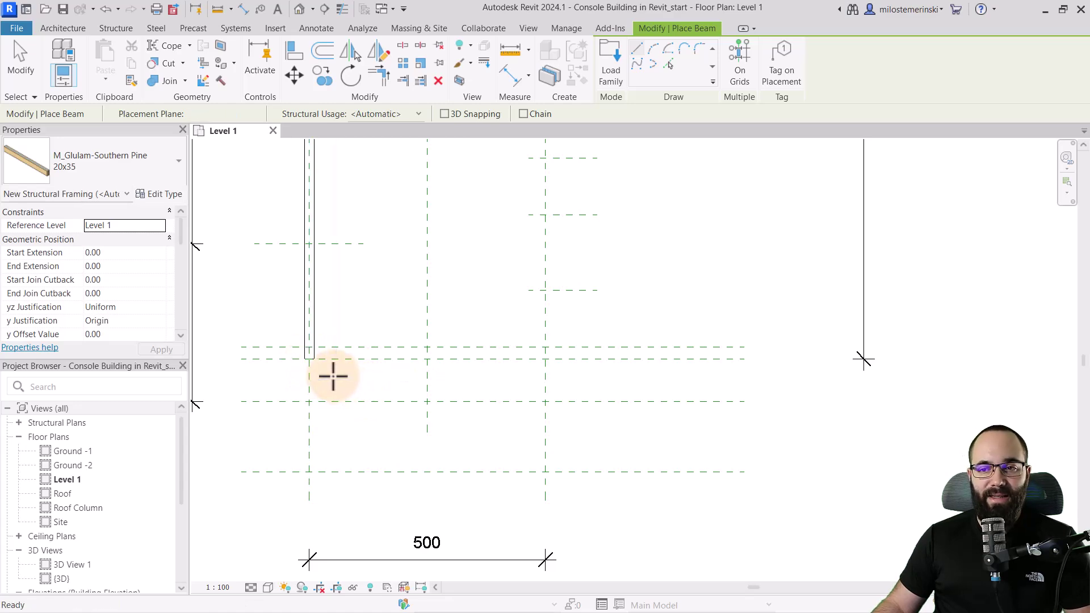
{"action": "key", "text": "Escape"}
{"action": "key", "text": "Escape"}
Move the long vertical beam inward so its outer edge aligns with the leftmost vertical reference plane
{"action": "left_click", "coordinate": [316, 340]}
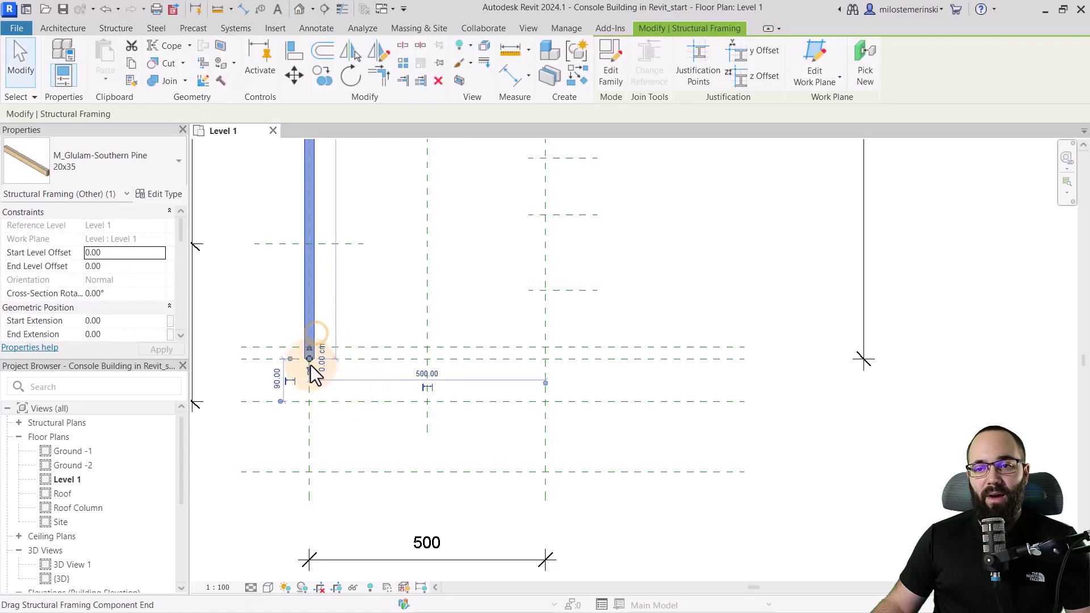
{"action": "scroll", "coordinate": [311, 364], "scroll_direction": "up", "scroll_amount": 3}
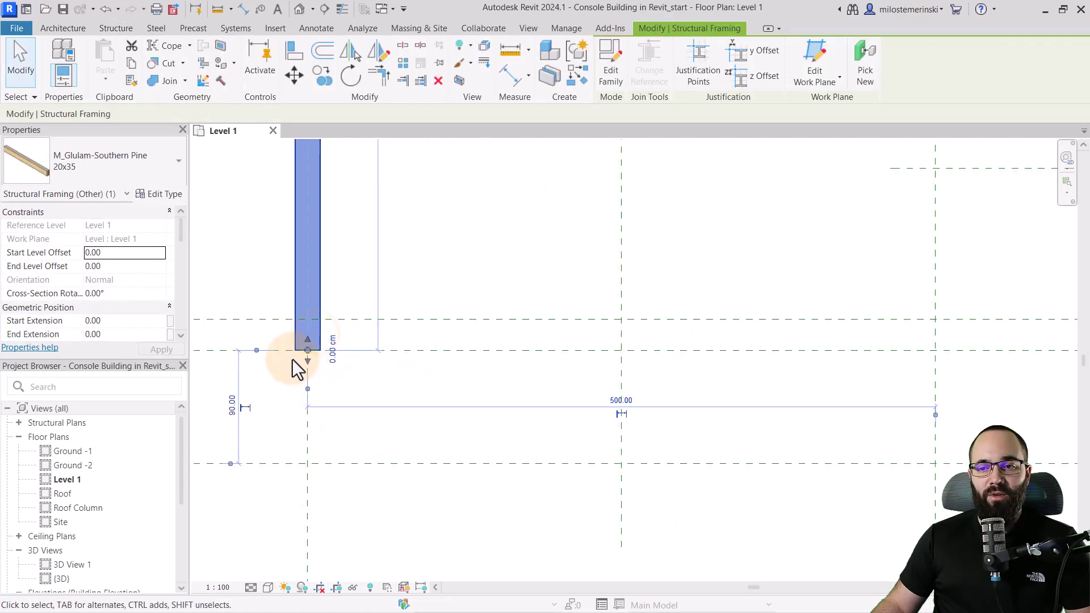
{"action": "left_click", "coordinate": [294, 75]}
{"action": "scroll", "coordinate": [292, 311], "scroll_direction": "up", "scroll_amount": 2}
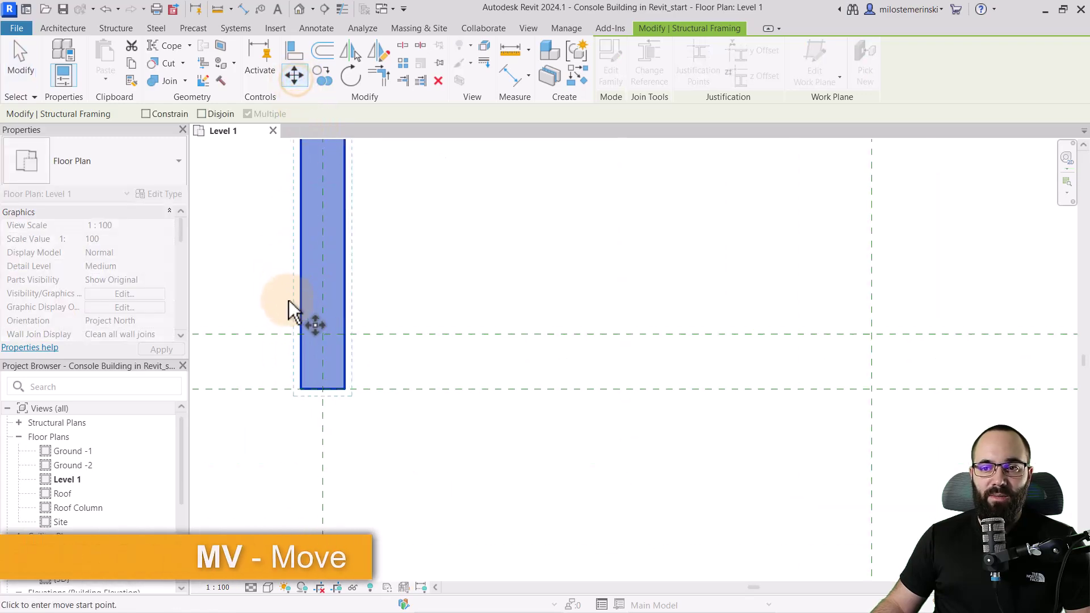
{"action": "left_click", "coordinate": [322, 390]}
{"action": "scroll", "coordinate": [364, 449], "scroll_direction": "down", "scroll_amount": 4}
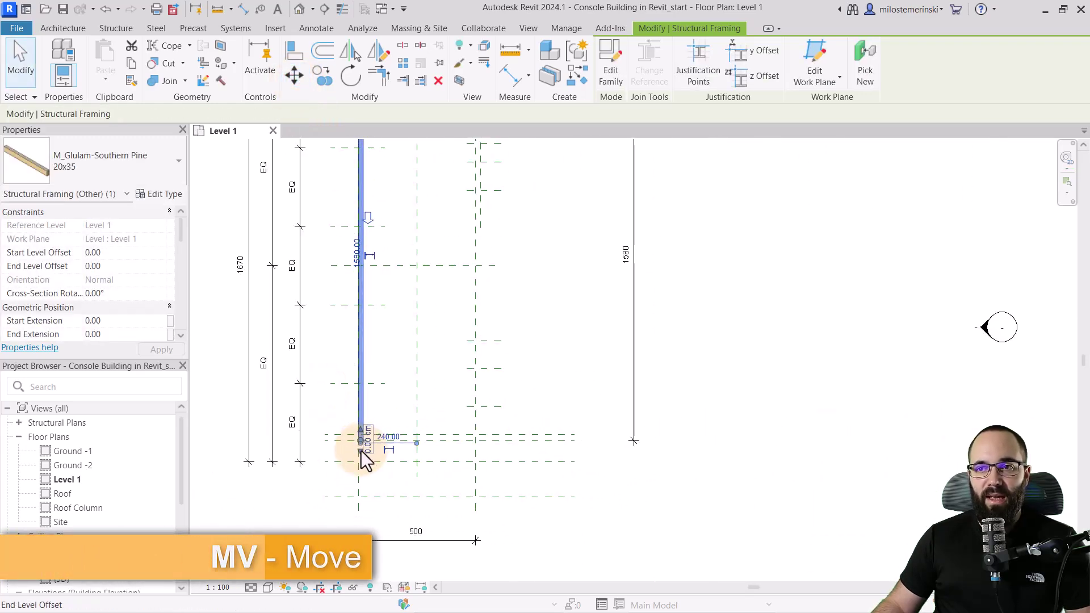
{"action": "left_click", "coordinate": [408, 367]}
{"action": "middle_click_drag", "start_coordinate": [408, 366], "coordinate": [358, 430]}
Mirror a copy of the long vertical beam about the central vertical reference plane
{"action": "left_click", "coordinate": [298, 278]}
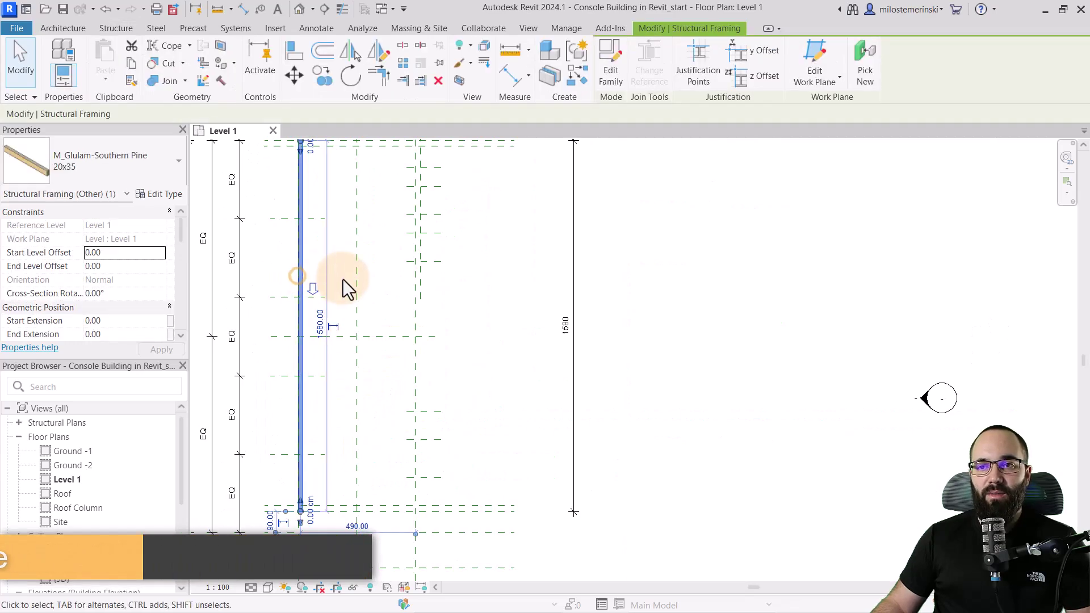
{"action": "left_click", "coordinate": [347, 50]}
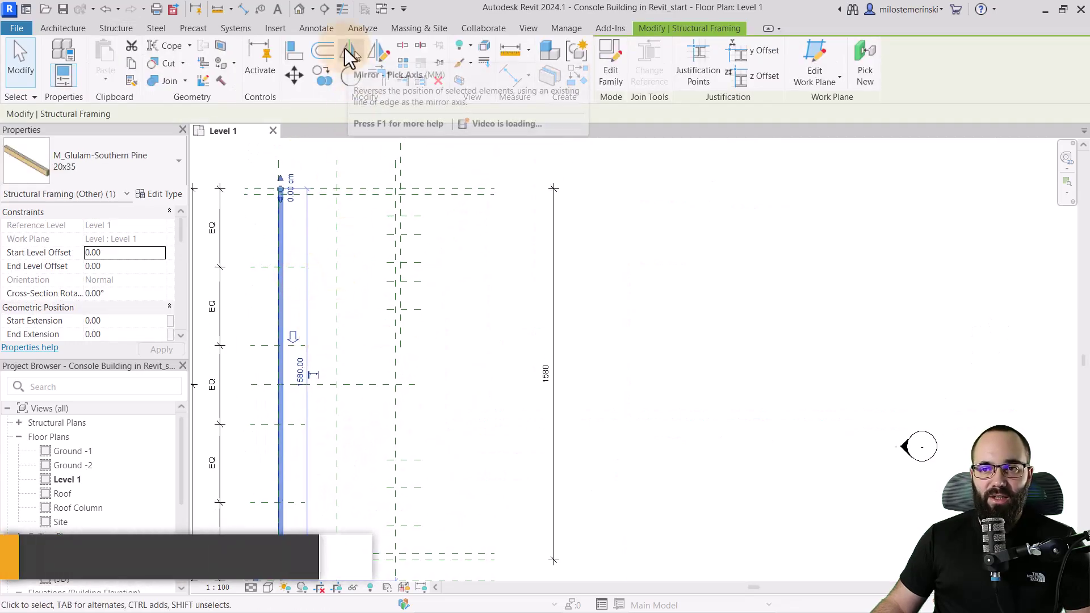
{"action": "left_click", "coordinate": [336, 238]}
{"action": "left_click", "coordinate": [445, 251]}
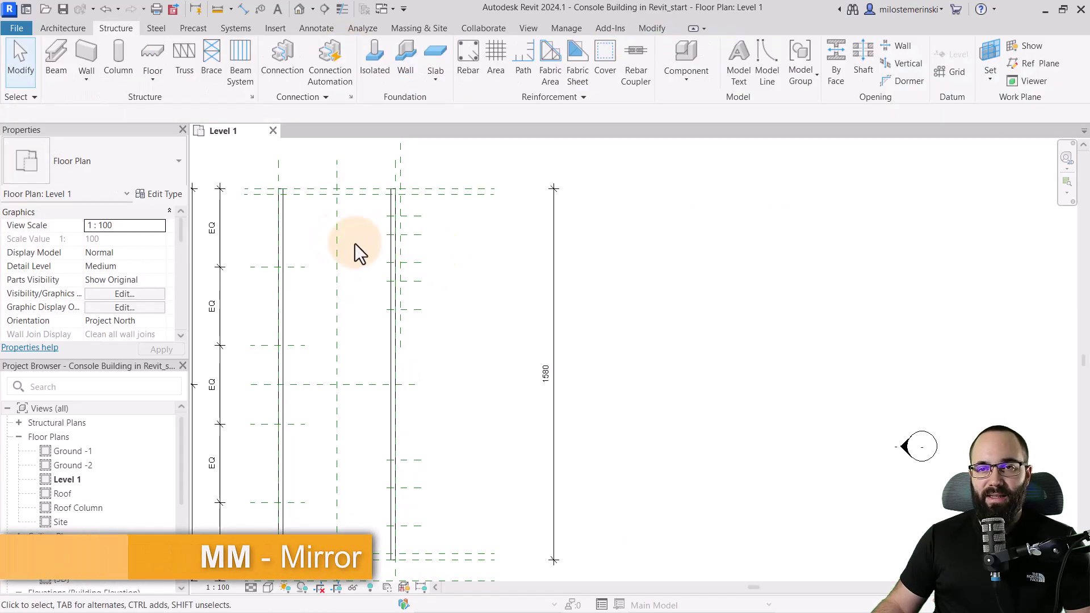
Place a 20x35 beam along the uppermost horizontal reference plane, connecting the upper ends of the two long beams
{"action": "left_click", "coordinate": [56, 59]}
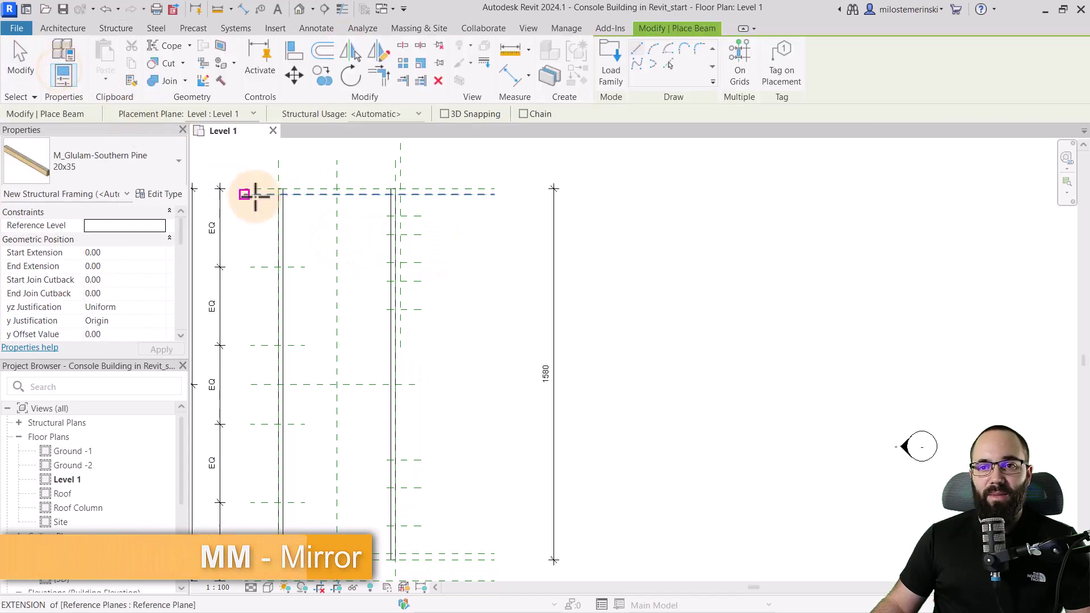
{"action": "scroll", "coordinate": [318, 181], "scroll_direction": "up", "scroll_amount": 5}
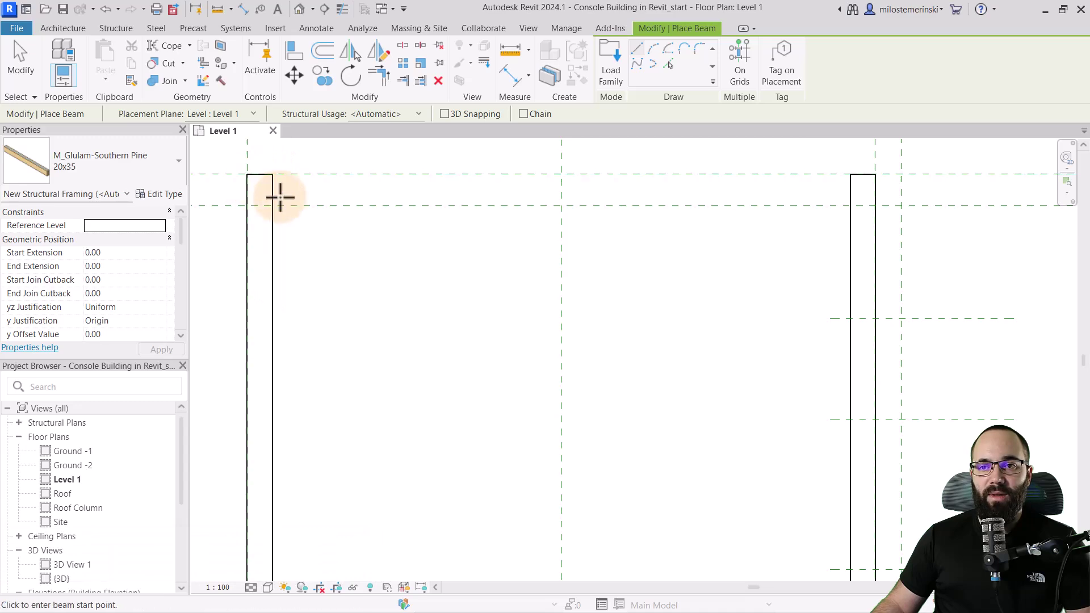
{"action": "left_click", "coordinate": [250, 174]}
{"action": "scroll", "coordinate": [376, 214], "scroll_direction": "down", "scroll_amount": 2}
{"action": "middle_click_drag", "start_coordinate": [377, 212], "coordinate": [247, 259]}
{"action": "left_click", "coordinate": [627, 230]}
{"action": "scroll", "coordinate": [546, 254], "scroll_direction": "down", "scroll_amount": 5}
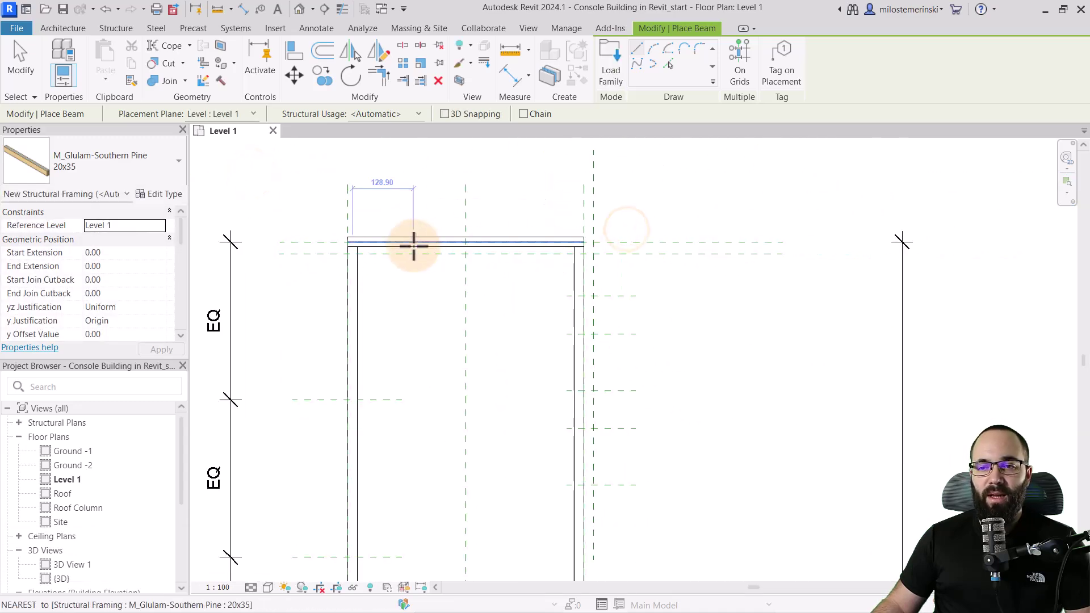
{"action": "key", "text": "Escape"}
{"action": "key", "text": "Escape"}
Move the upper end beam inward so its outer edge aligns with the uppermost horizontal reference plane
{"action": "left_click", "coordinate": [400, 250]}
{"action": "scroll", "coordinate": [411, 258], "scroll_direction": "up", "scroll_amount": 3}
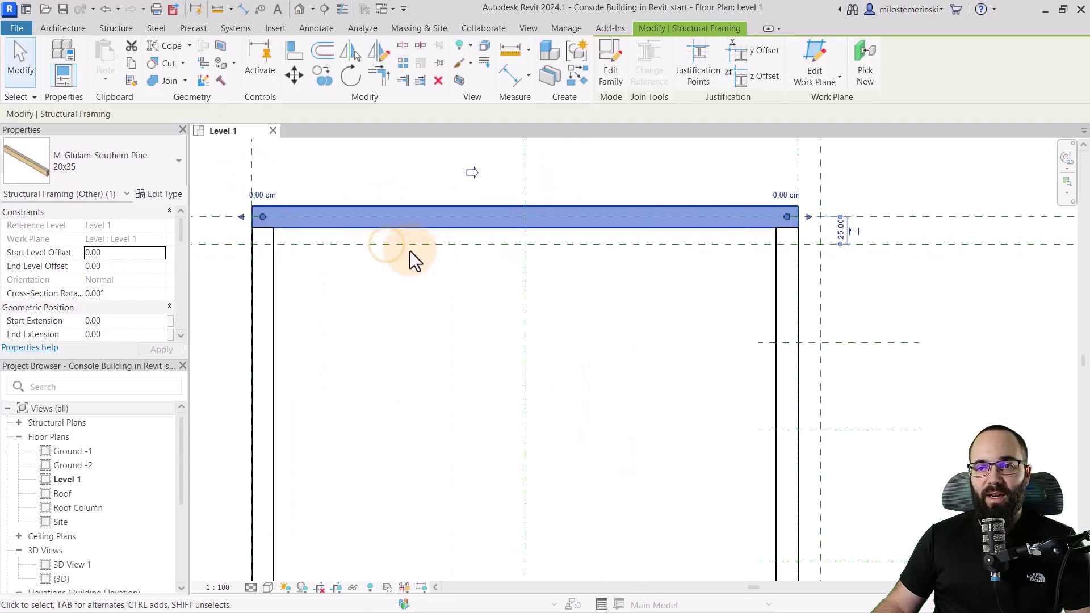
{"action": "left_click", "coordinate": [295, 83]}
{"action": "left_click", "coordinate": [252, 206]}
{"action": "left_click", "coordinate": [252, 217]}
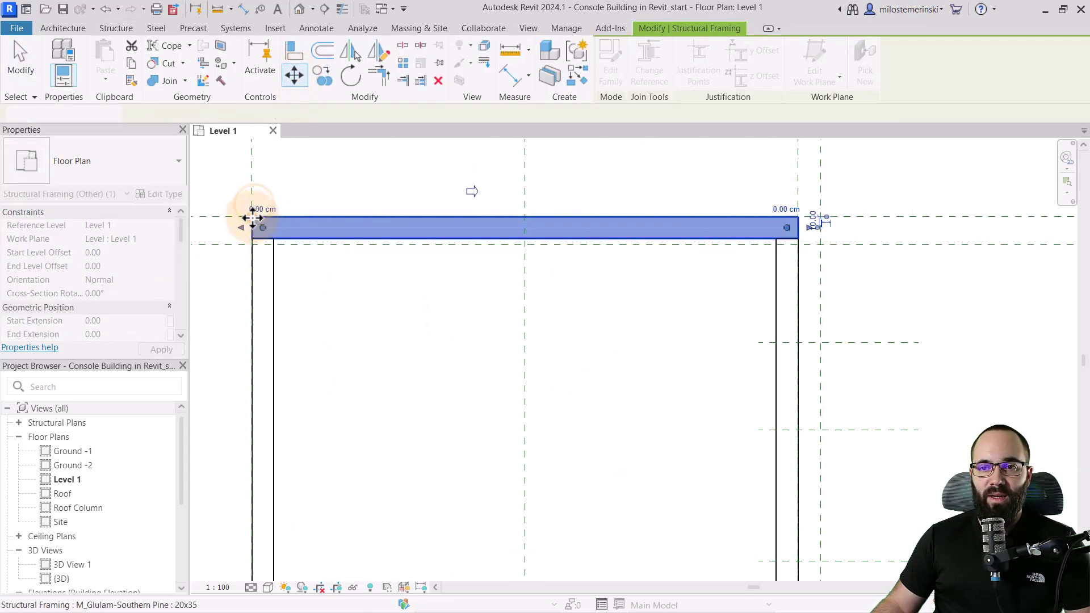
{"action": "key", "text": "Escape"}
Copy the upper end beam to the lower ends of the long beams, closing the rectangular frame
{"action": "left_click", "coordinate": [346, 231]}
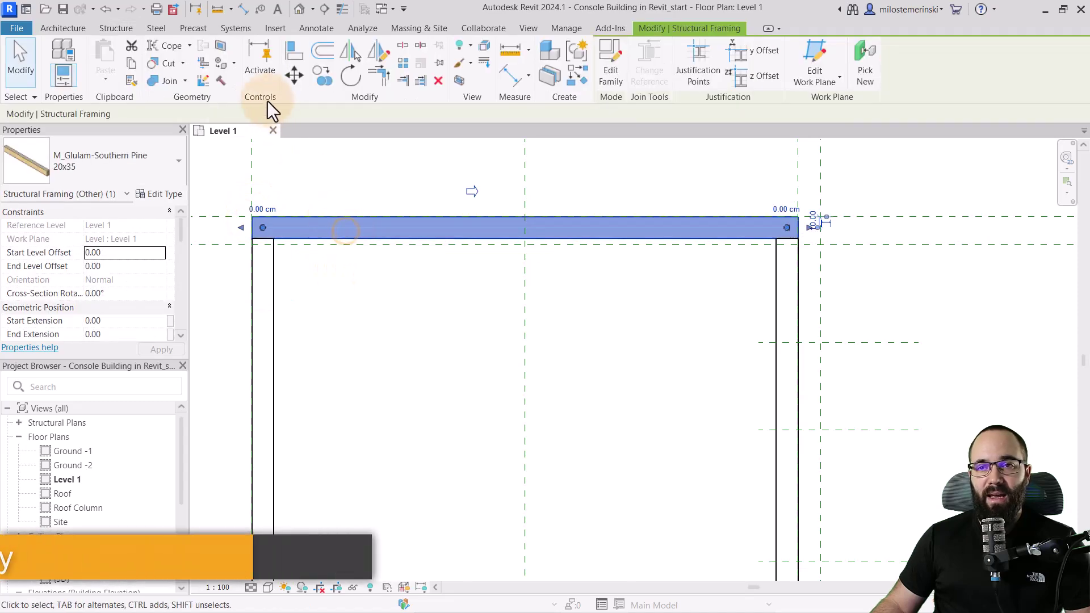
{"action": "left_click", "coordinate": [318, 76]}
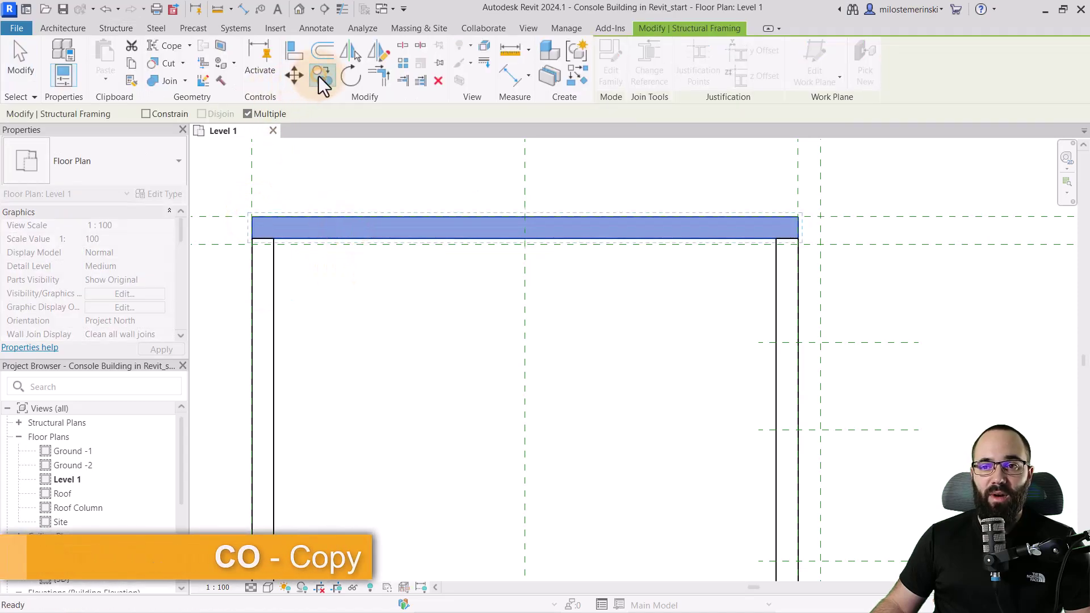
{"action": "left_click", "coordinate": [254, 238]}
{"action": "scroll", "coordinate": [347, 350], "scroll_direction": "down", "scroll_amount": 3}
{"action": "middle_click_drag", "start_coordinate": [372, 420], "coordinate": [394, 190]}
{"action": "scroll", "coordinate": [387, 267], "scroll_direction": "down", "scroll_amount": 3}
{"action": "middle_click_drag", "start_coordinate": [386, 396], "coordinate": [378, 224]}
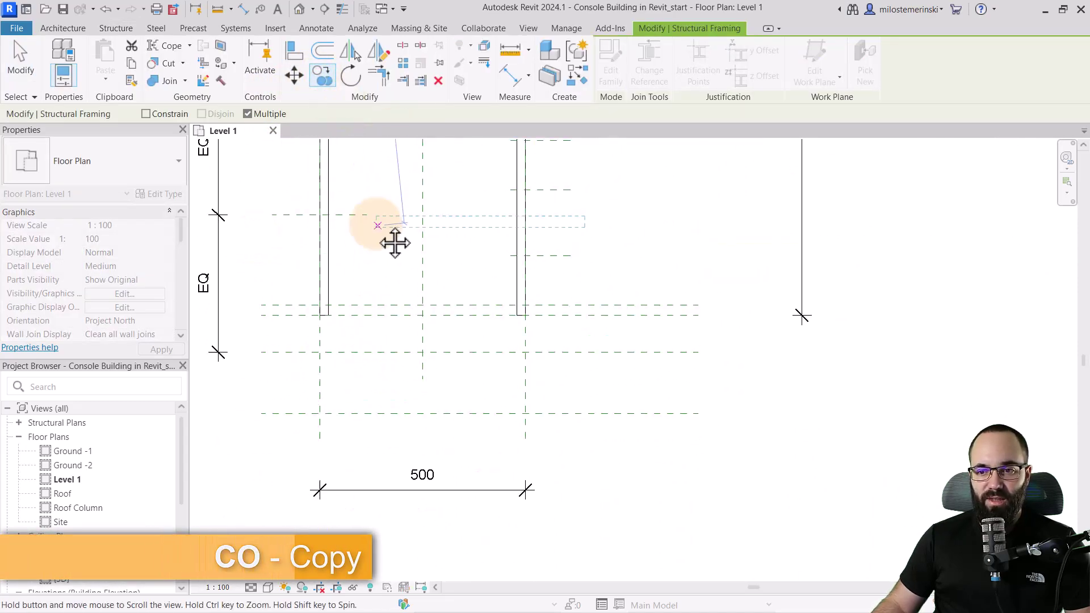
{"action": "scroll", "coordinate": [325, 330], "scroll_direction": "up", "scroll_amount": 4}
{"action": "left_click", "coordinate": [307, 304]}
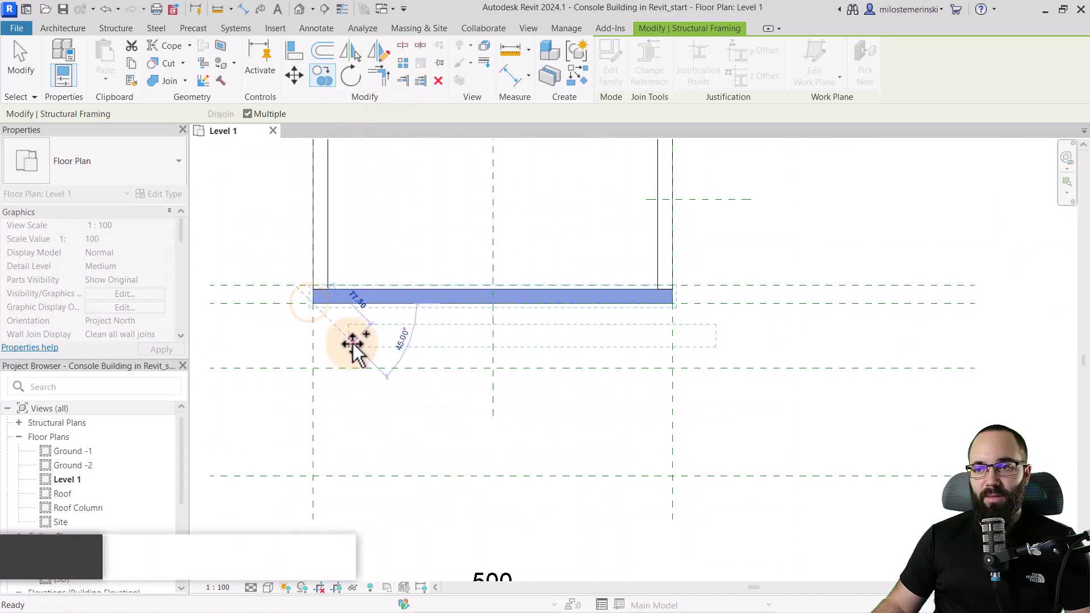
{"action": "key", "text": "Escape"}
{"action": "key", "text": "Escape"}
Place M_Glulam-Southern Pine 20x20 cross beams between the long beams along the upper two equally spaced reference planes
{"action": "scroll", "coordinate": [365, 336], "scroll_direction": "down", "scroll_amount": 3}
{"action": "middle_click_drag", "start_coordinate": [433, 236], "coordinate": [380, 415]}
{"action": "scroll", "coordinate": [379, 413], "scroll_direction": "down", "scroll_amount": 2}
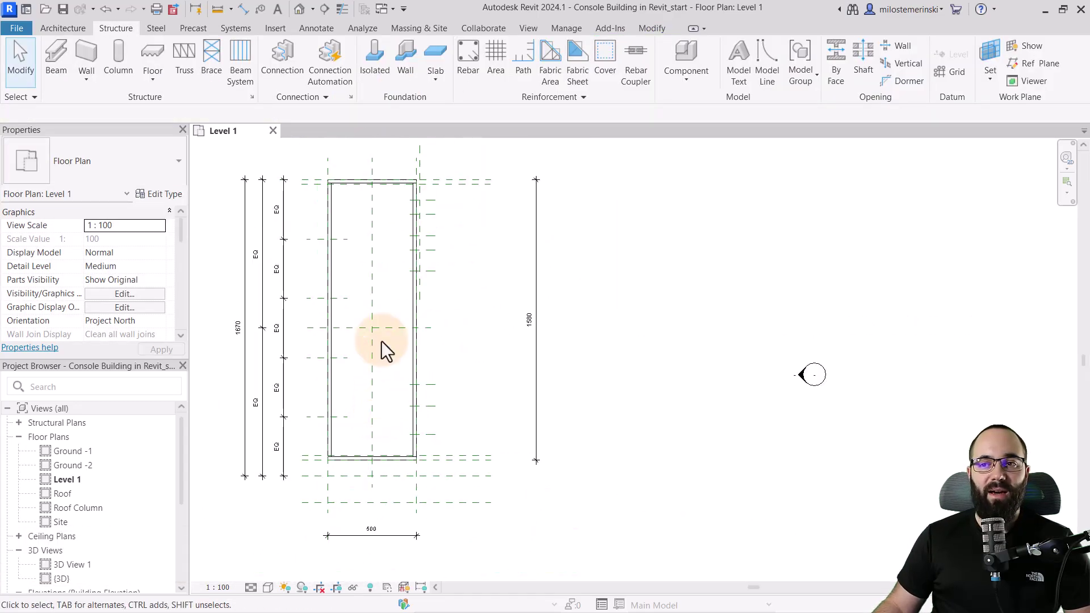
{"action": "middle_click_drag", "start_coordinate": [381, 340], "coordinate": [378, 362]}
{"action": "scroll", "coordinate": [370, 302], "scroll_direction": "up", "scroll_amount": 1}
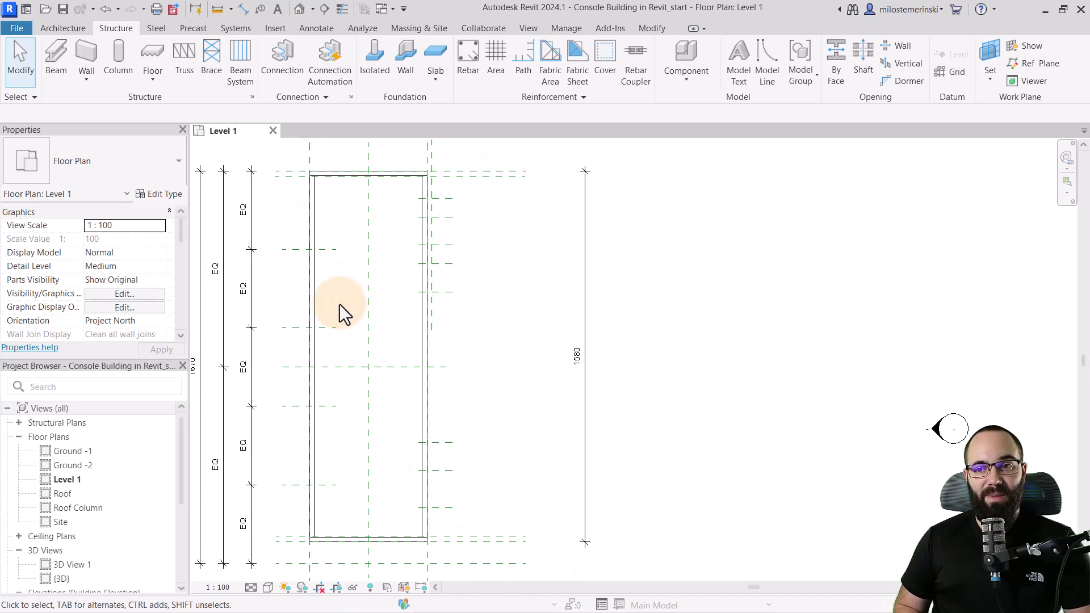
{"action": "scroll", "coordinate": [316, 216], "scroll_direction": "up", "scroll_amount": 2}
{"action": "left_click", "coordinate": [60, 64]}
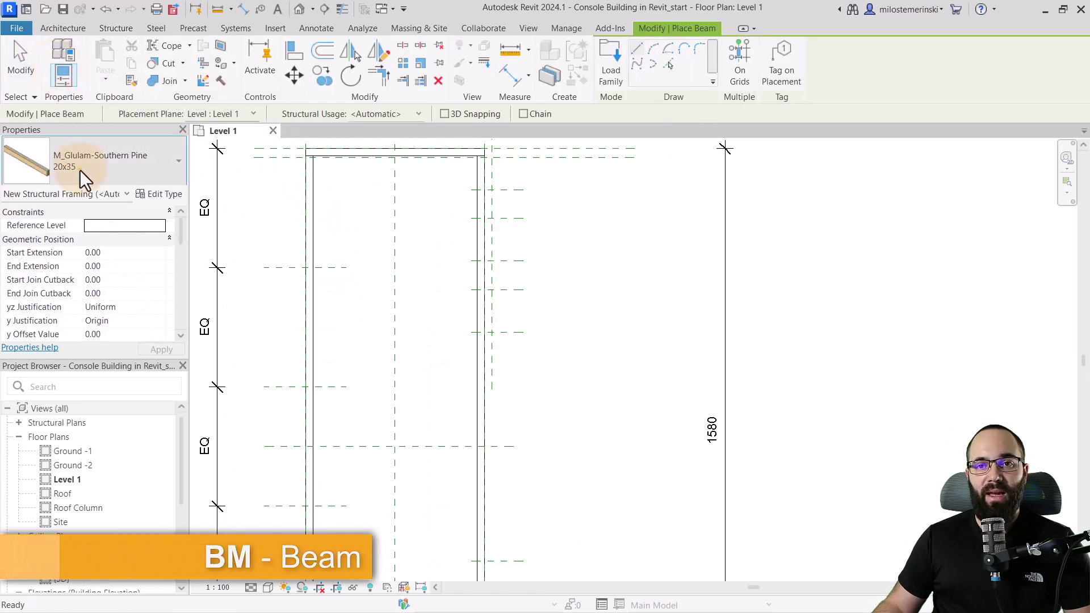
{"action": "left_click", "coordinate": [79, 169]}
{"action": "left_click", "coordinate": [58, 246]}
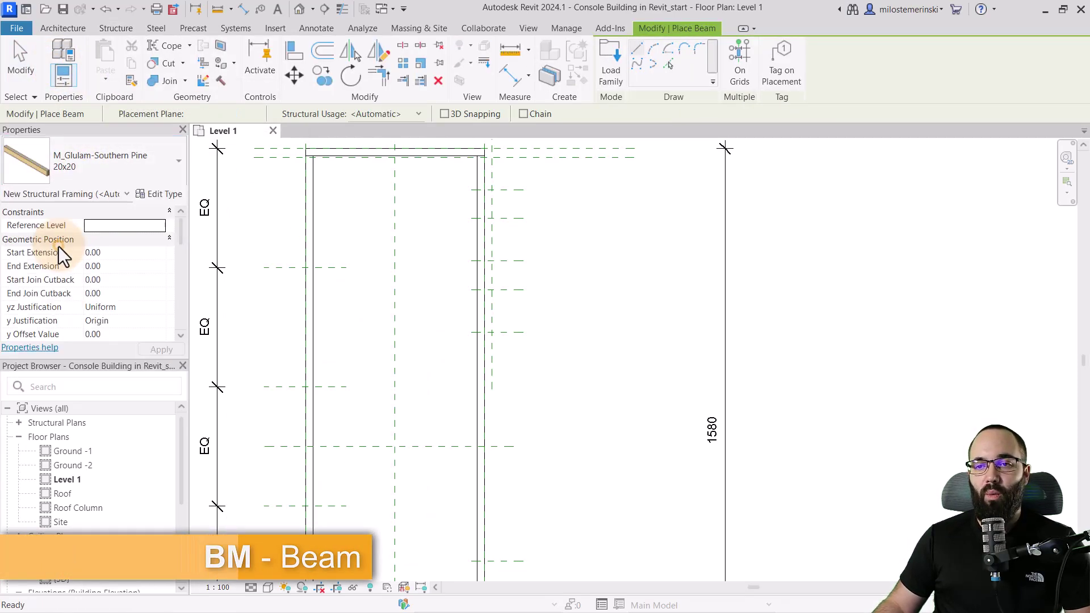
{"action": "scroll", "coordinate": [356, 246], "scroll_direction": "up", "scroll_amount": 2}
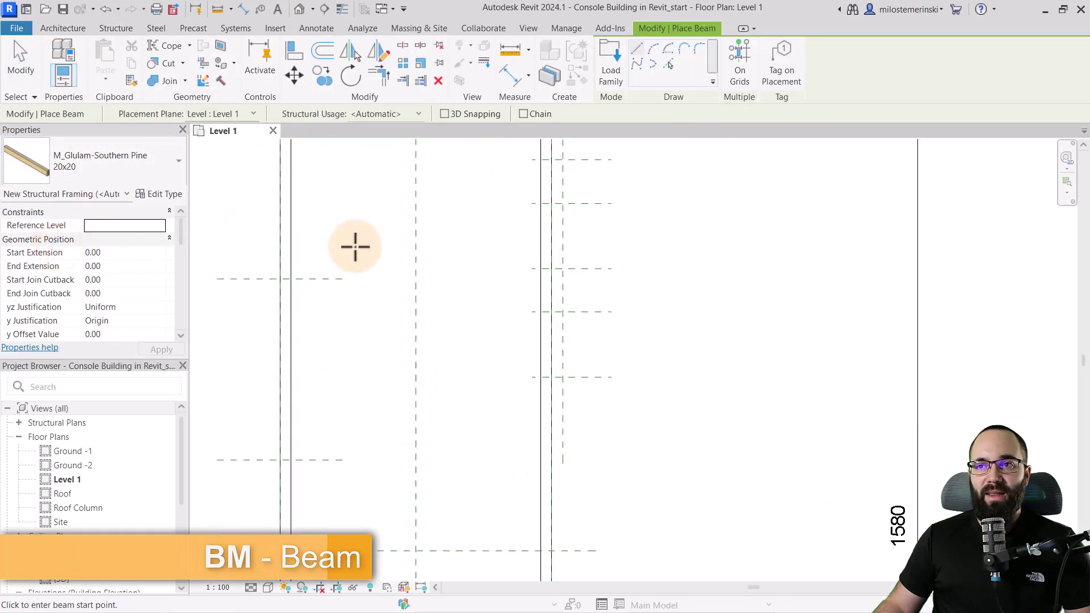
{"action": "left_click", "coordinate": [286, 279]}
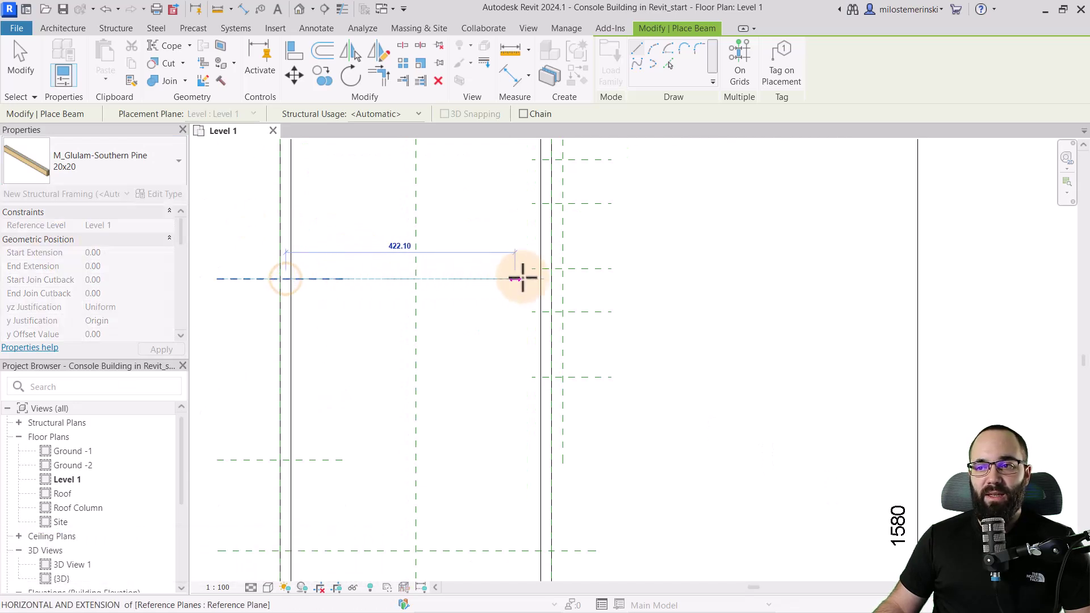
{"action": "left_click", "coordinate": [546, 279]}
{"action": "middle_click_drag", "start_coordinate": [352, 389], "coordinate": [367, 234]}
{"action": "left_click", "coordinate": [563, 309]}
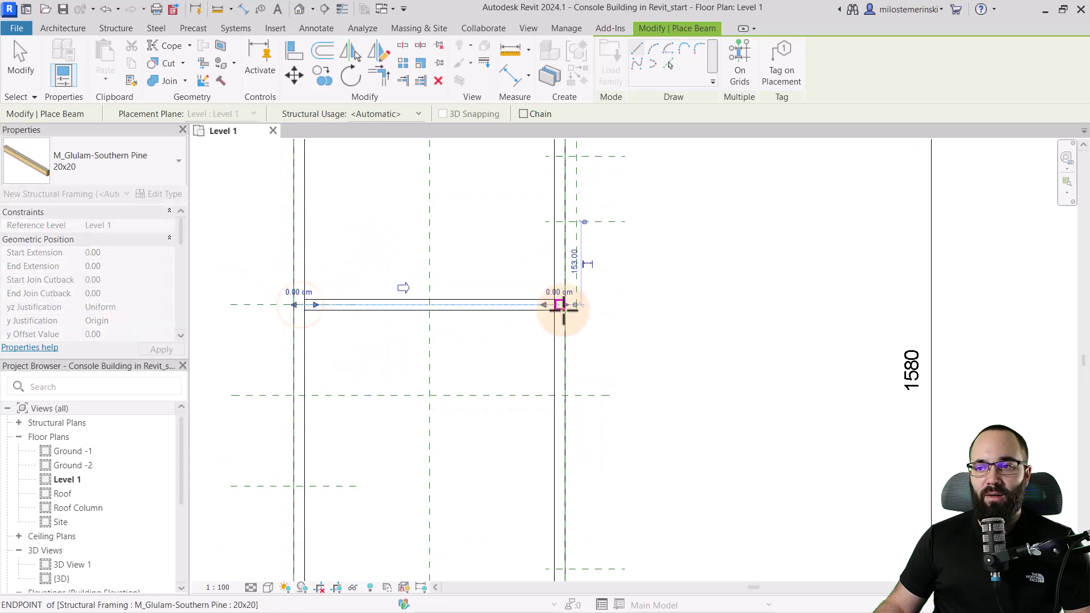
Place two more 20x20 cross beams between the long beams along the lower two equally spaced reference planes
{"action": "middle_click_drag", "start_coordinate": [430, 390], "coordinate": [411, 204]}
{"action": "left_click", "coordinate": [284, 297]}
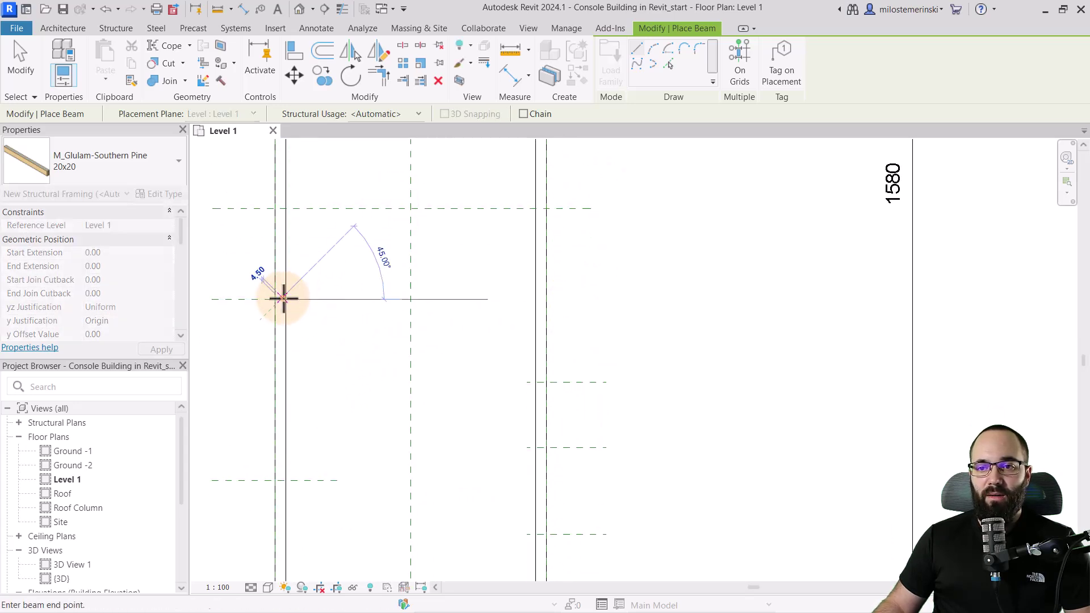
{"action": "left_click", "coordinate": [544, 299]}
{"action": "scroll", "coordinate": [428, 250], "scroll_direction": "down", "scroll_amount": 2}
{"action": "scroll", "coordinate": [343, 383], "scroll_direction": "up", "scroll_amount": 1}
{"action": "left_click", "coordinate": [341, 380]}
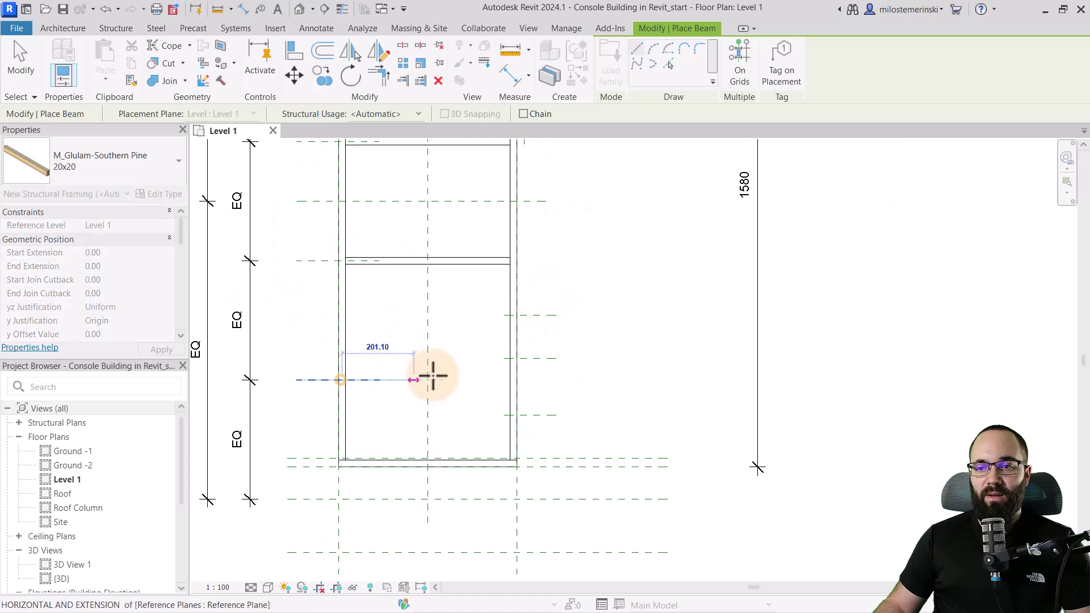
{"action": "left_click", "coordinate": [510, 380]}
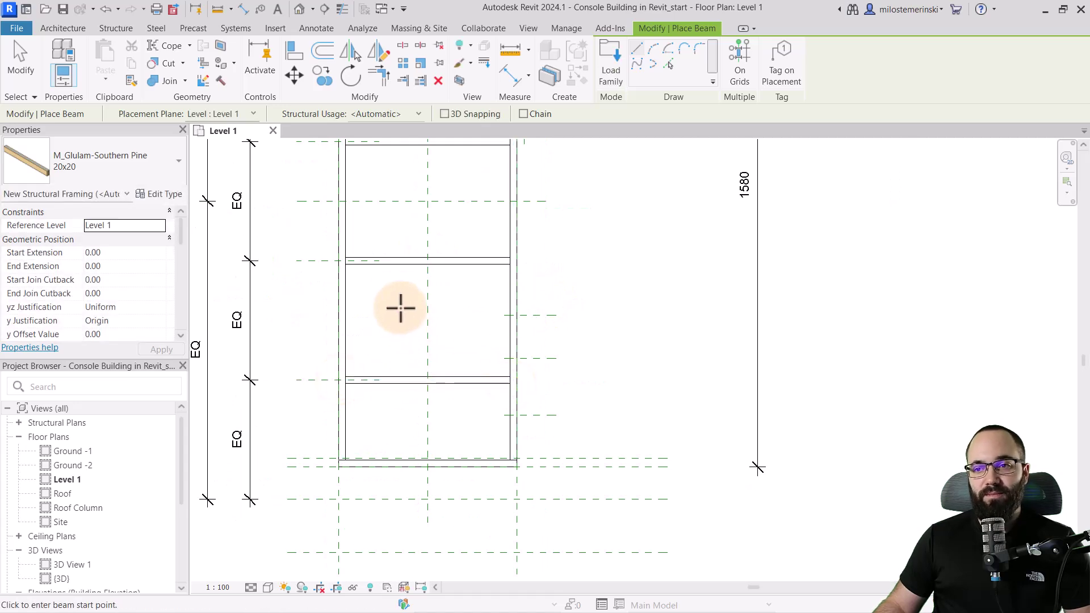
{"action": "scroll", "coordinate": [400, 309], "scroll_direction": "down", "scroll_amount": 2}
{"action": "middle_click_drag", "start_coordinate": [409, 312], "coordinate": [338, 311]}
{"action": "scroll", "coordinate": [338, 311], "scroll_direction": "up", "scroll_amount": 1}
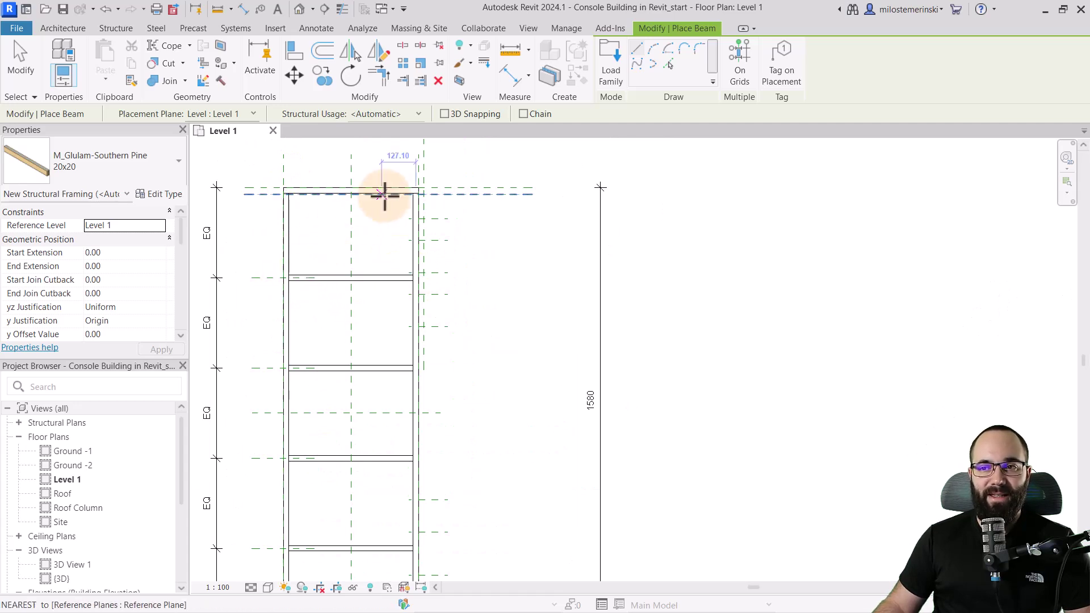
Place two crossing M_Glulam-Southern Pine 20x20 diagonal beams between opposite corners of the uppermost bay
{"action": "scroll", "coordinate": [271, 176], "scroll_direction": "up", "scroll_amount": 4}
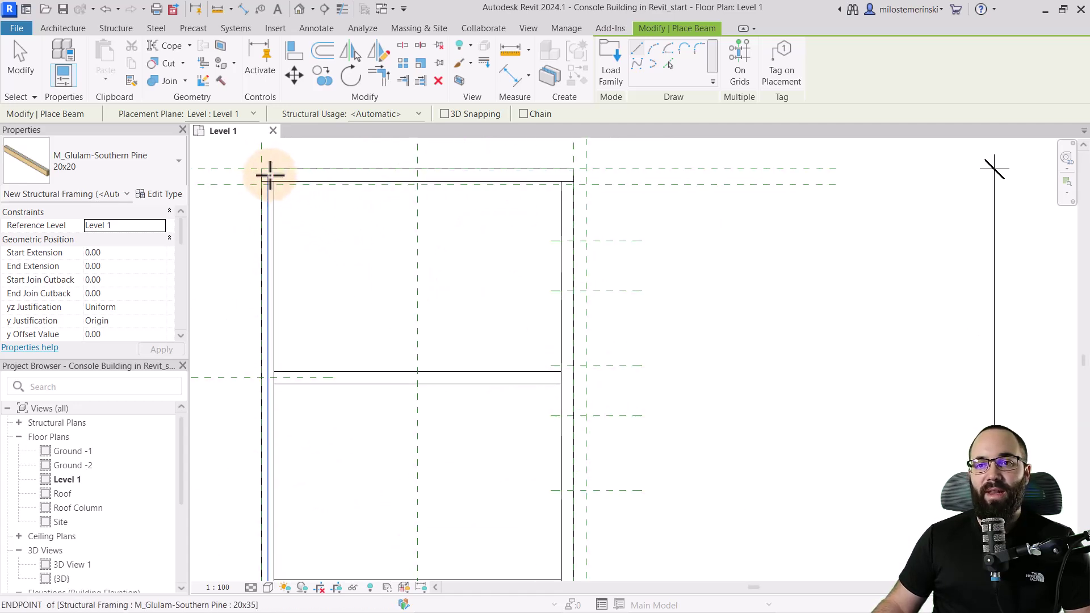
{"action": "left_click", "coordinate": [267, 175]}
{"action": "scroll", "coordinate": [554, 367], "scroll_direction": "up", "scroll_amount": 2}
{"action": "left_click", "coordinate": [554, 366]}
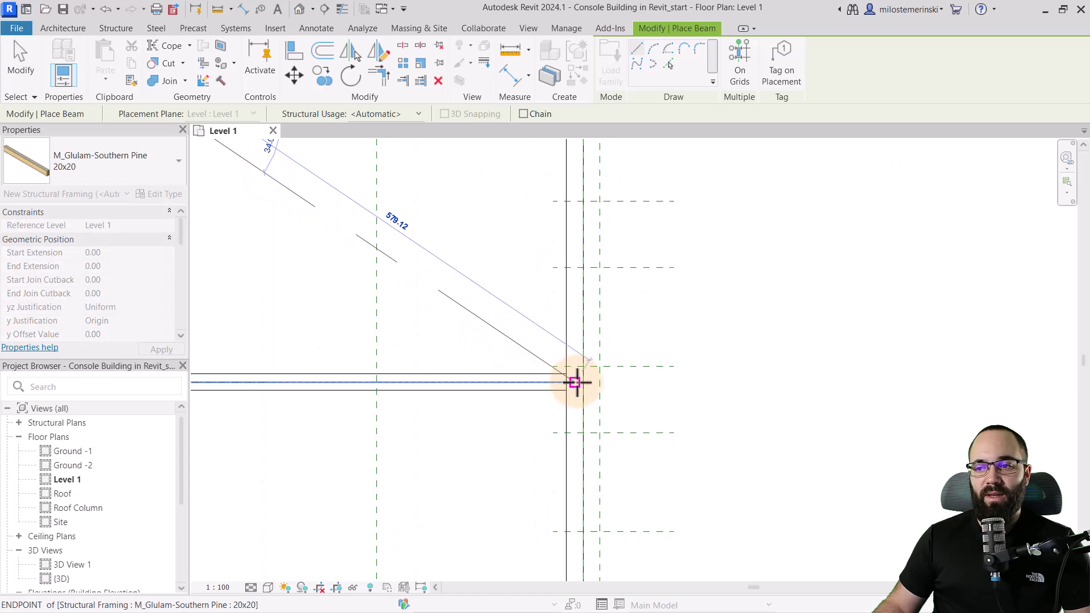
{"action": "left_click", "coordinate": [576, 383]}
{"action": "scroll", "coordinate": [576, 383], "scroll_direction": "down", "scroll_amount": 2}
{"action": "left_click", "coordinate": [384, 382]}
{"action": "left_click", "coordinate": [355, 382]}
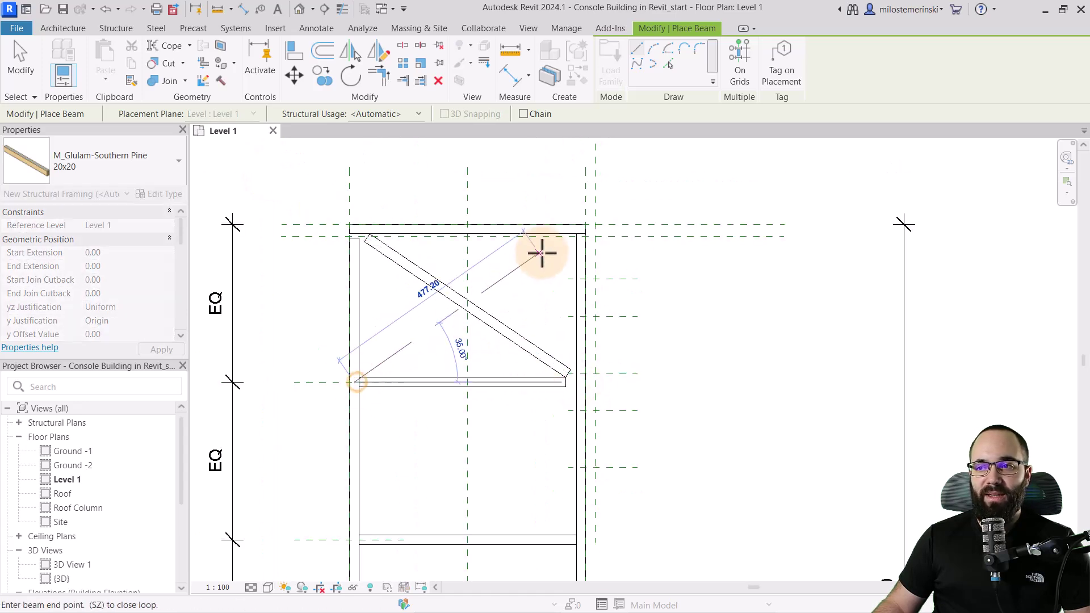
{"action": "left_click", "coordinate": [579, 233]}
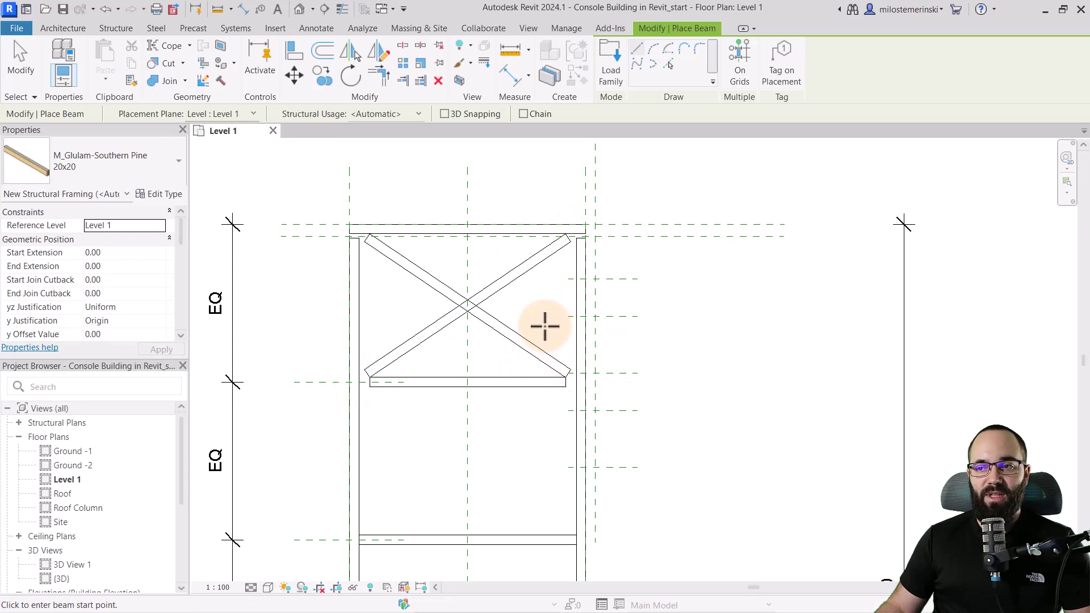
{"action": "key", "text": "Escape"}
Extend both ends of the cross beam below the uppermost bay to the inner faces of the long beams
{"action": "scroll", "coordinate": [457, 384], "scroll_direction": "up", "scroll_amount": 2}
{"action": "left_click", "coordinate": [378, 392]}
{"action": "mouse_move", "coordinate": [309, 409]}
{"action": "middle_mouse_down"}
{"action": "mouse_move", "coordinate": [328, 430]}
{"action": "mouse_move", "coordinate": [330, 408]}
{"action": "middle_mouse_up"}
{"action": "left_click_drag", "start_coordinate": [274, 380], "coordinate": [267, 381]}
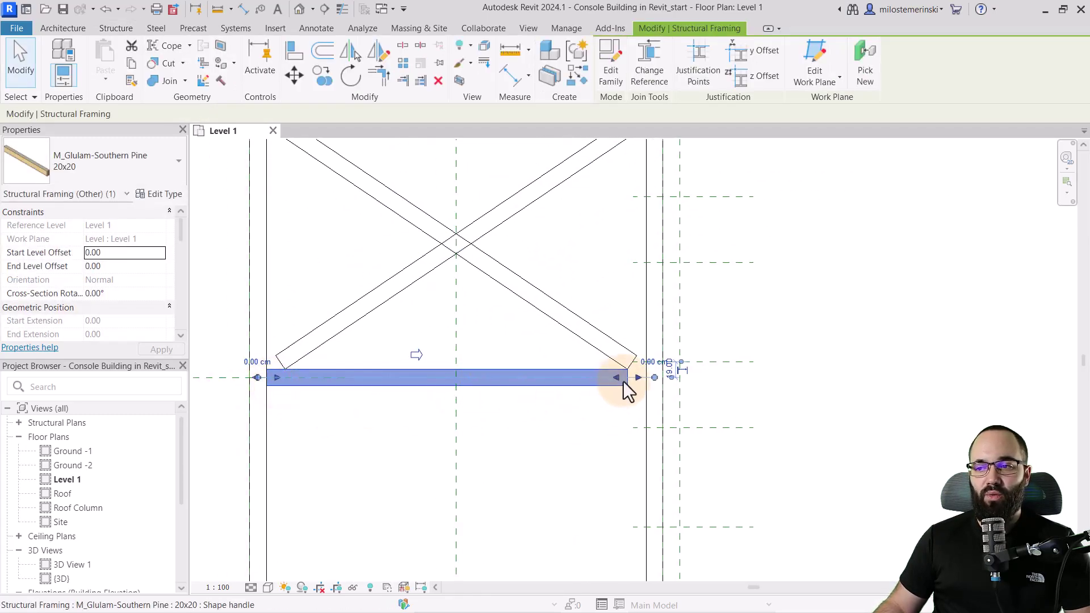
{"action": "left_click_drag", "start_coordinate": [626, 380], "coordinate": [646, 379]}
Extend the upper ends of both long 20x35 beams to meet the inner edge of the upper end beam
{"action": "middle_click_drag", "start_coordinate": [391, 242], "coordinate": [422, 450]}
{"action": "scroll", "coordinate": [339, 330], "scroll_direction": "up", "scroll_amount": 2}
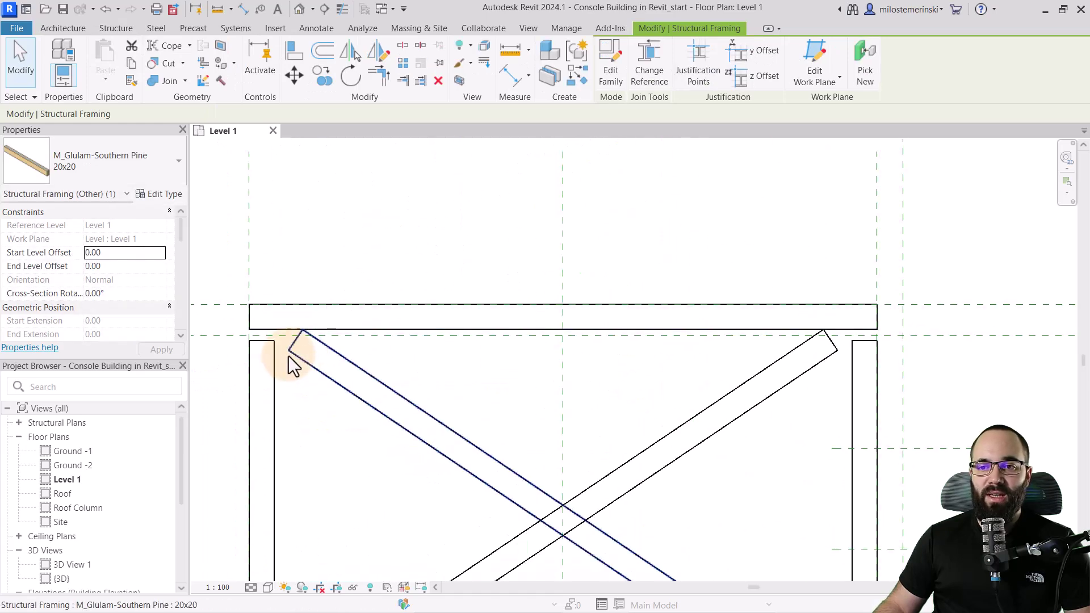
{"action": "left_click_drag", "start_coordinate": [273, 359], "coordinate": [263, 335]}
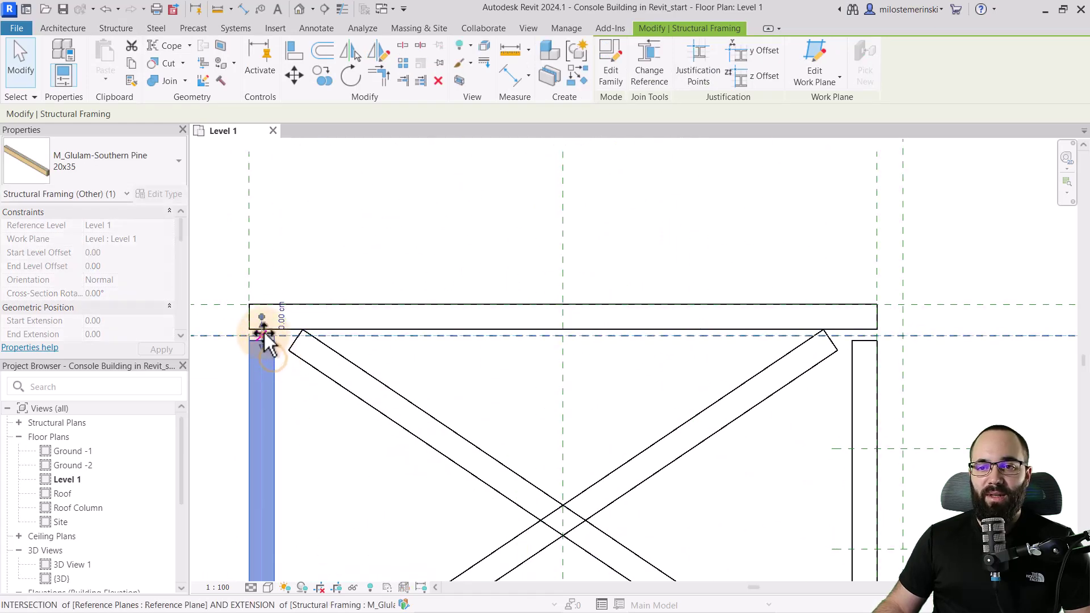
{"action": "left_click", "coordinate": [846, 343]}
{"action": "left_click", "coordinate": [618, 274]}
{"action": "scroll", "coordinate": [409, 275], "scroll_direction": "down", "scroll_amount": 1}
Lengthen the upper ends of both diagonals so they overlap the end beam and long beams at the frame corners
{"action": "middle_click_drag", "start_coordinate": [409, 275], "coordinate": [428, 294]}
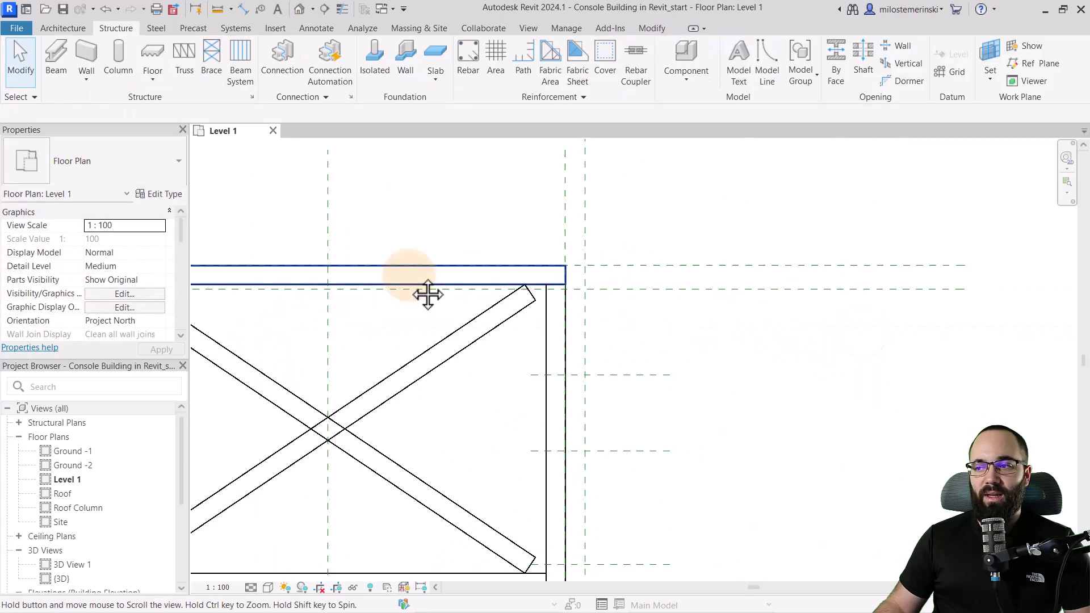
{"action": "scroll", "coordinate": [428, 295], "scroll_direction": "up", "scroll_amount": 2}
{"action": "left_click", "coordinate": [443, 313]}
{"action": "left_click_drag", "start_coordinate": [480, 286], "coordinate": [509, 267]}
{"action": "scroll", "coordinate": [514, 284], "scroll_direction": "down", "scroll_amount": 2}
{"action": "middle_click_drag", "start_coordinate": [285, 343], "coordinate": [633, 315]}
{"action": "scroll", "coordinate": [486, 273], "scroll_direction": "up", "scroll_amount": 1}
{"action": "key", "text": "Escape"}
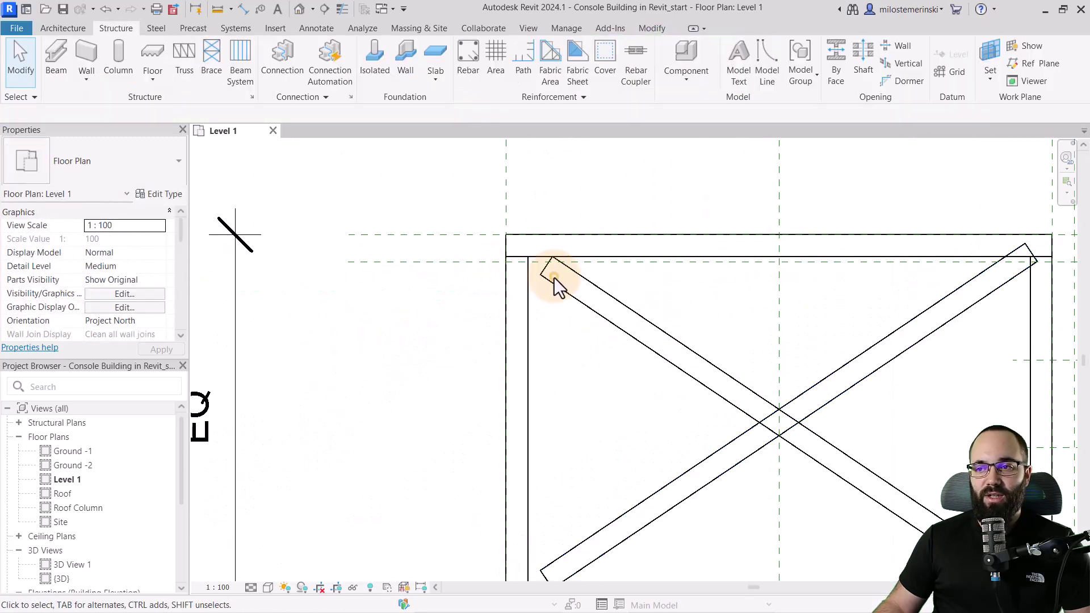
{"action": "left_click", "coordinate": [554, 277]}
{"action": "left_click_drag", "start_coordinate": [524, 259], "coordinate": [524, 256]}
Lengthen the lower ends of both diagonals so they overlap the long beams and the first cross beam
{"action": "middle_click_drag", "start_coordinate": [577, 362], "coordinate": [468, 240]}
{"action": "scroll", "coordinate": [467, 344], "scroll_direction": "down", "scroll_amount": 1}
{"action": "left_click", "coordinate": [459, 438]}
{"action": "left_click_drag", "start_coordinate": [435, 445], "coordinate": [427, 454]}
{"action": "left_click", "coordinate": [830, 440]}
{"action": "left_click_drag", "start_coordinate": [850, 448], "coordinate": [864, 454]}
{"action": "left_click", "coordinate": [659, 379]}
{"action": "middle_click_drag", "start_coordinate": [681, 387], "coordinate": [521, 410]}
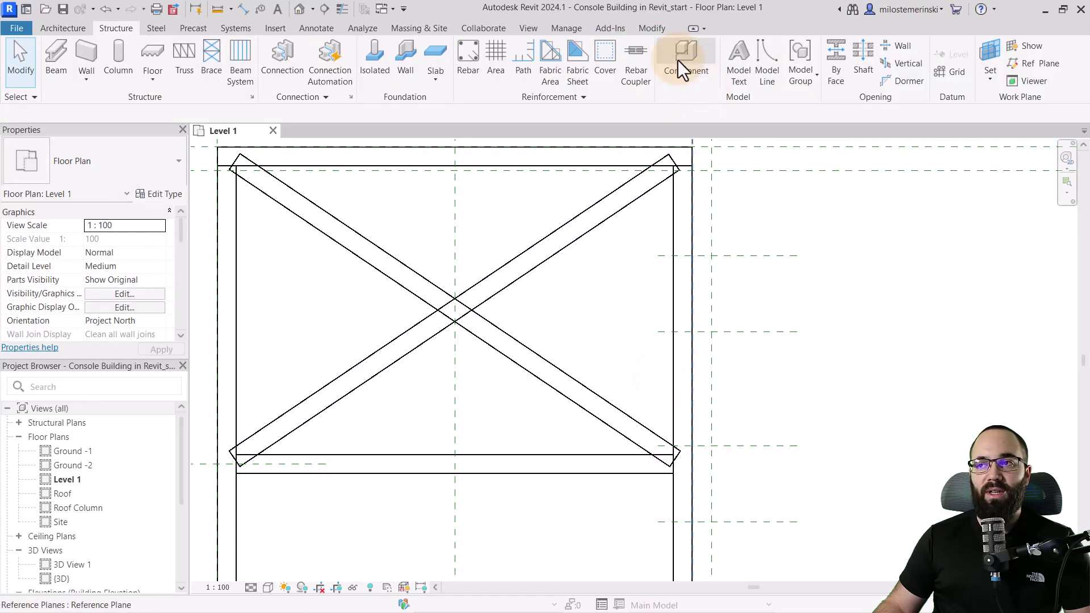
Cope the upper-left end of the descending diagonal against the adjoining long beam and the upper end beam
{"action": "left_click", "coordinate": [654, 30]}
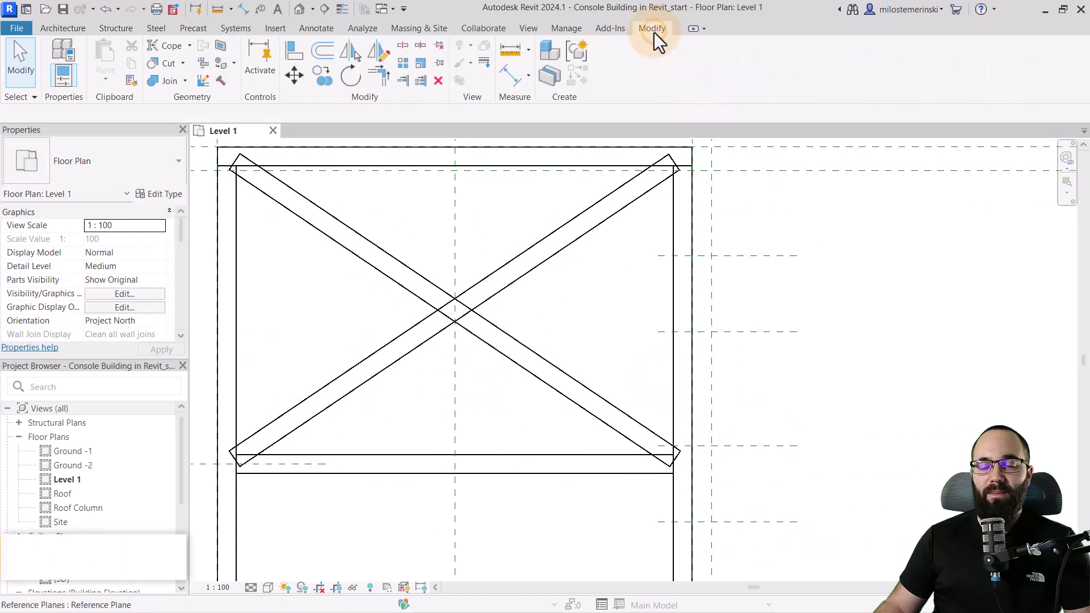
{"action": "left_click", "coordinate": [166, 49]}
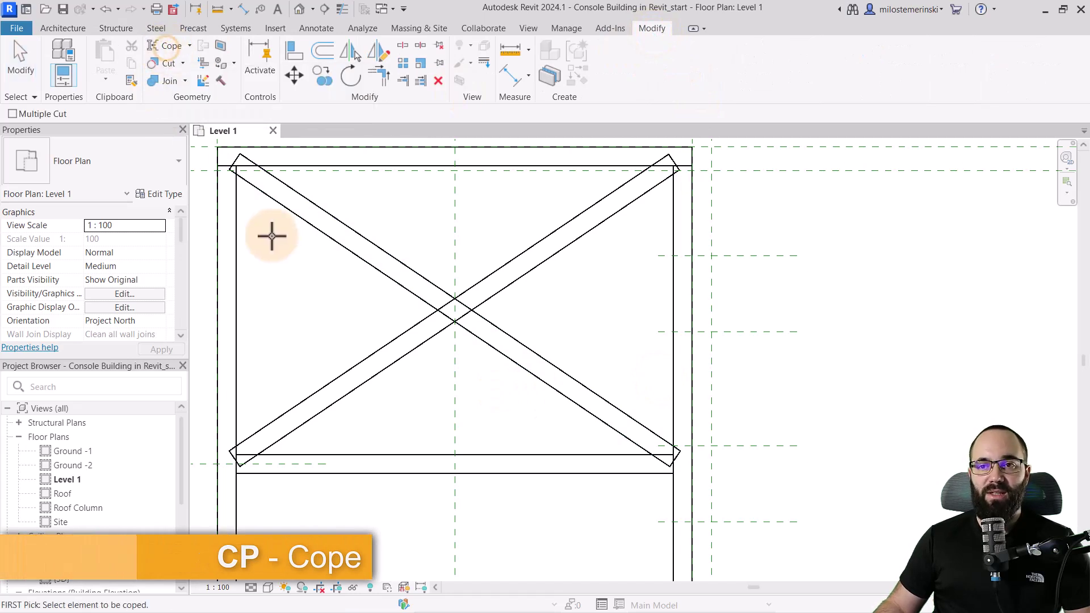
{"action": "left_click", "coordinate": [249, 185]}
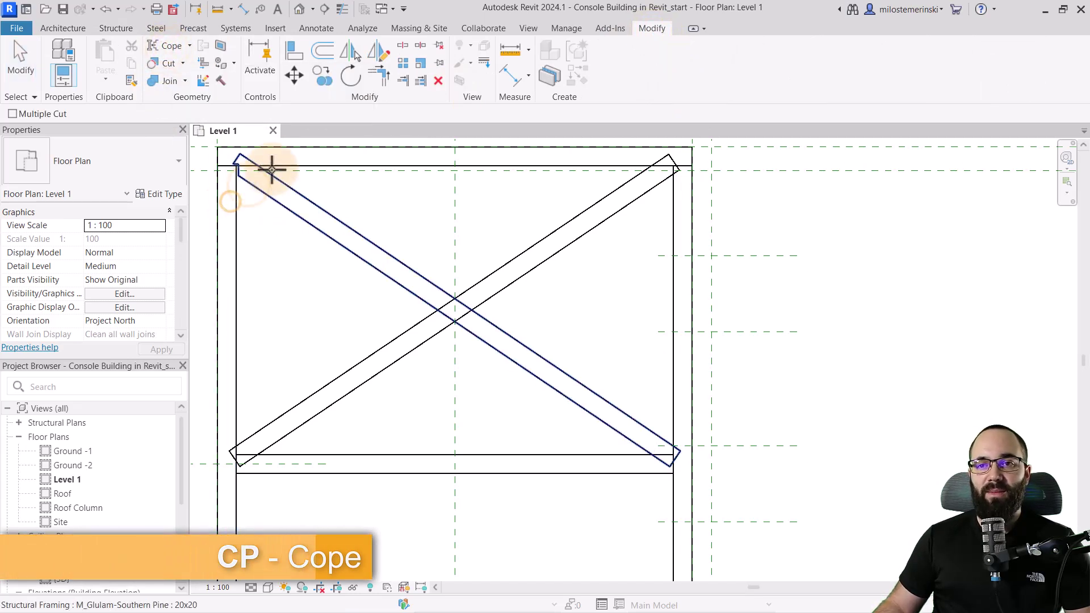
{"action": "left_click", "coordinate": [275, 167]}
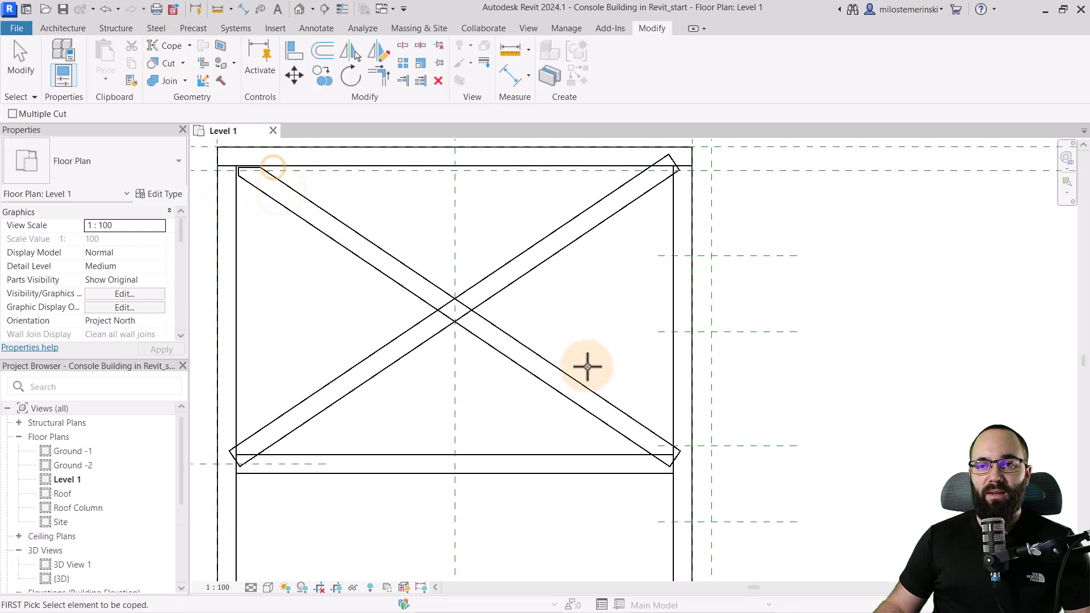
Cope the lower ends of both diagonals against the adjoining long beams and the first cross beam
{"action": "middle_click_drag", "start_coordinate": [623, 390], "coordinate": [358, 279]}
{"action": "left_click", "coordinate": [363, 297]}
{"action": "left_click", "coordinate": [418, 316]}
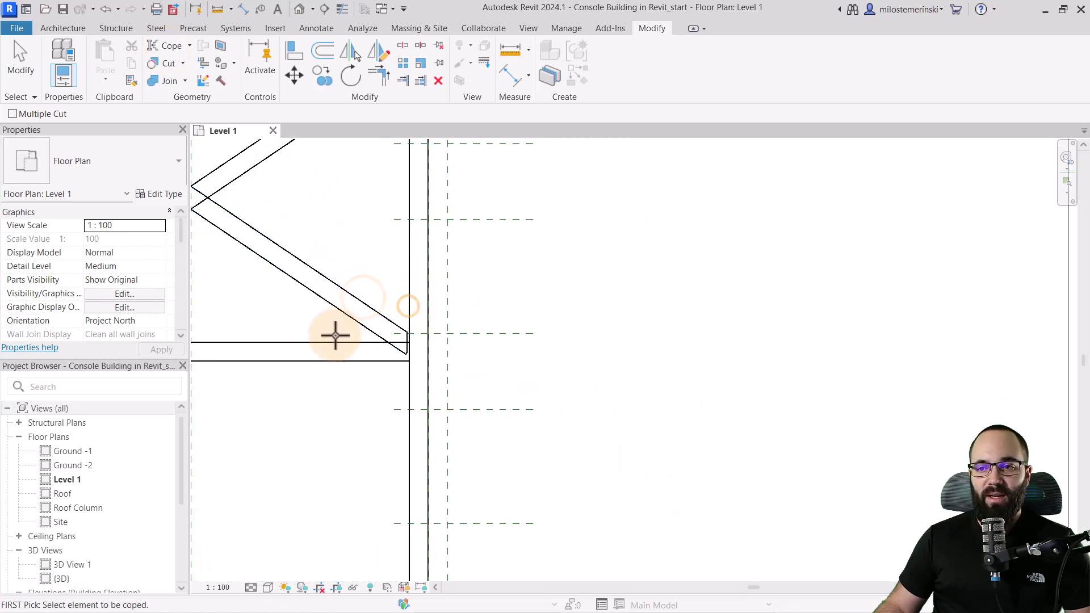
{"action": "left_click", "coordinate": [358, 319]}
{"action": "left_click", "coordinate": [366, 344]}
{"action": "middle_click_drag", "start_coordinate": [296, 313], "coordinate": [601, 406]}
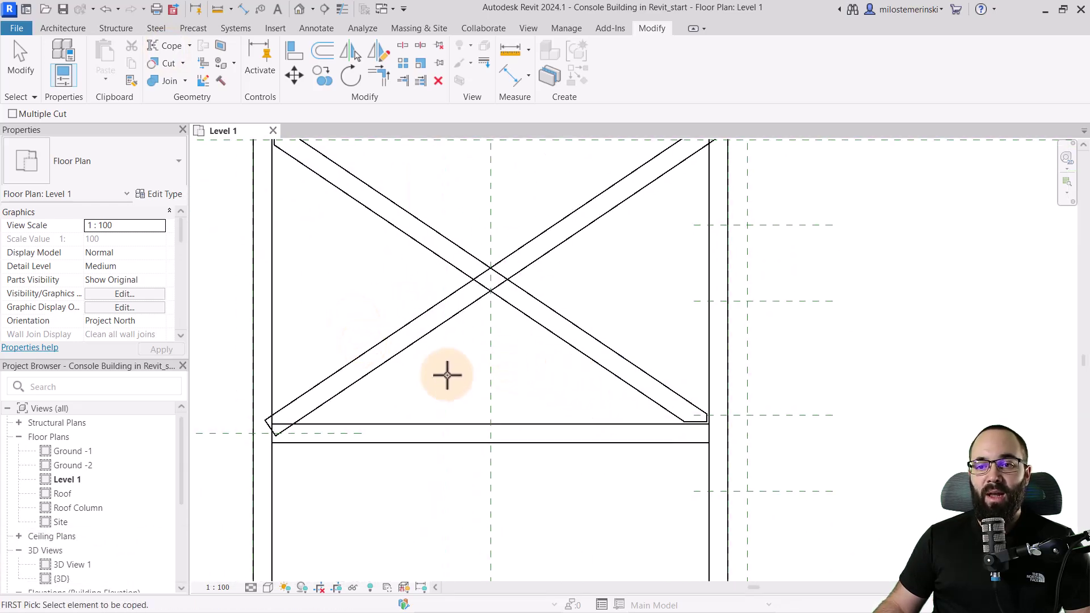
{"action": "left_click", "coordinate": [302, 404]}
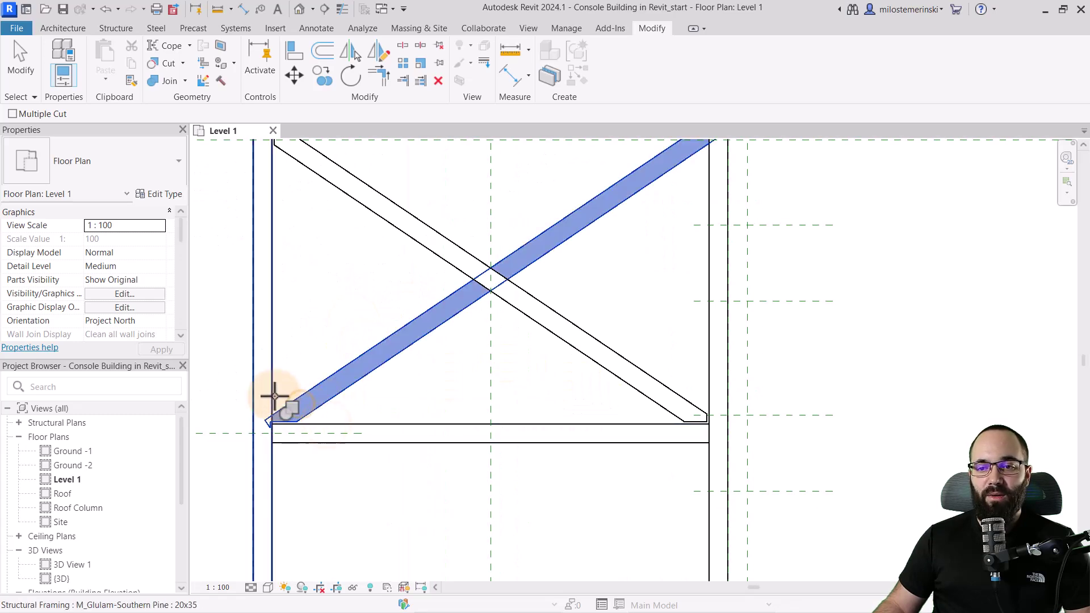
{"action": "left_click", "coordinate": [275, 398]}
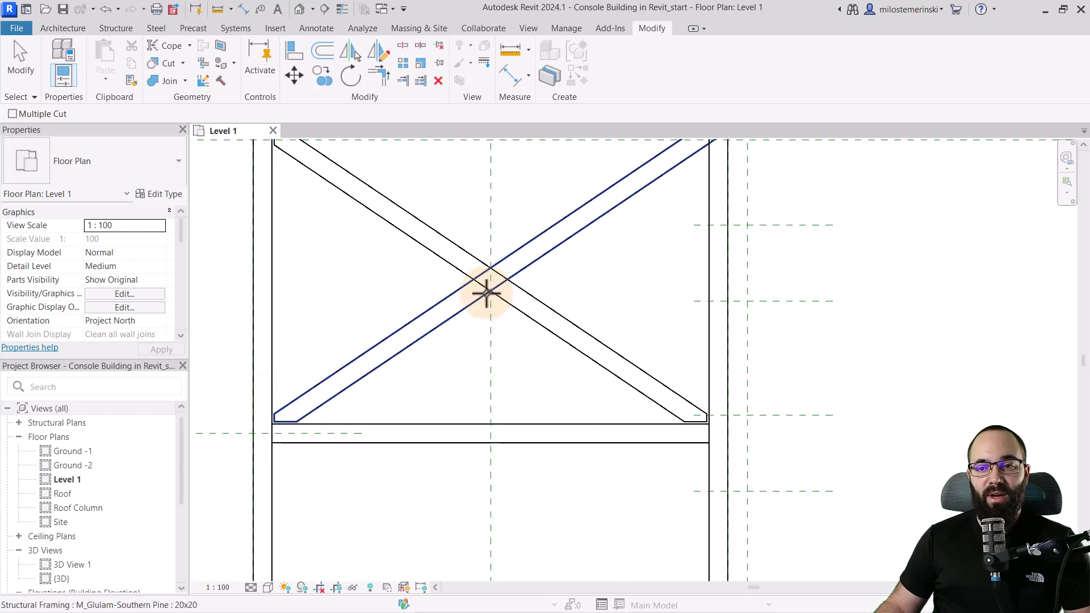
Split the diagonal that rises to the right at its crossing with the other diagonal
{"action": "scroll", "coordinate": [432, 330], "scroll_direction": "up", "scroll_amount": 3}
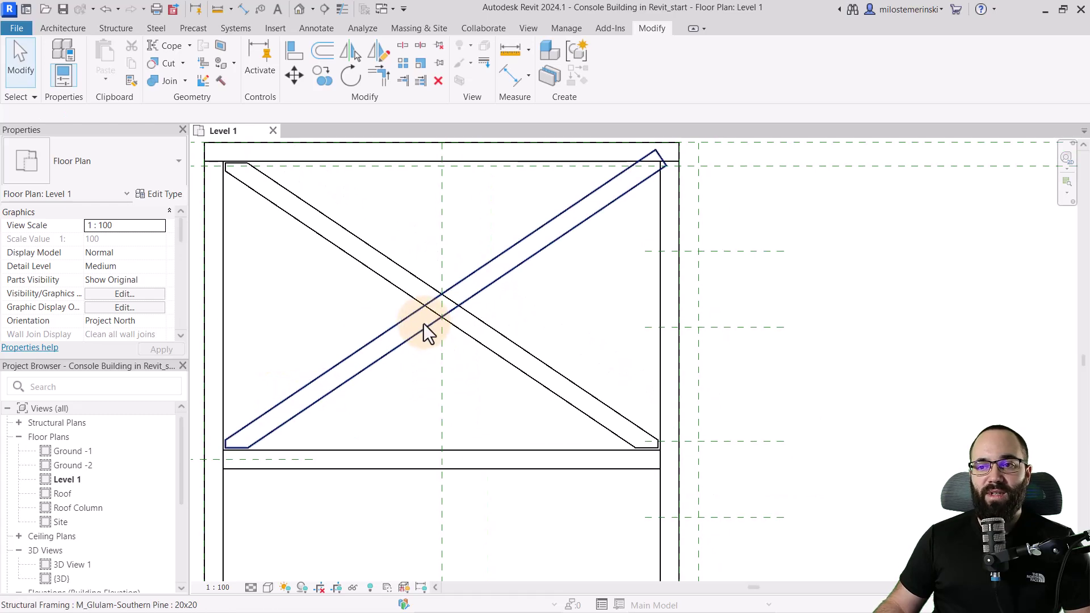
{"action": "left_click", "coordinate": [388, 271]}
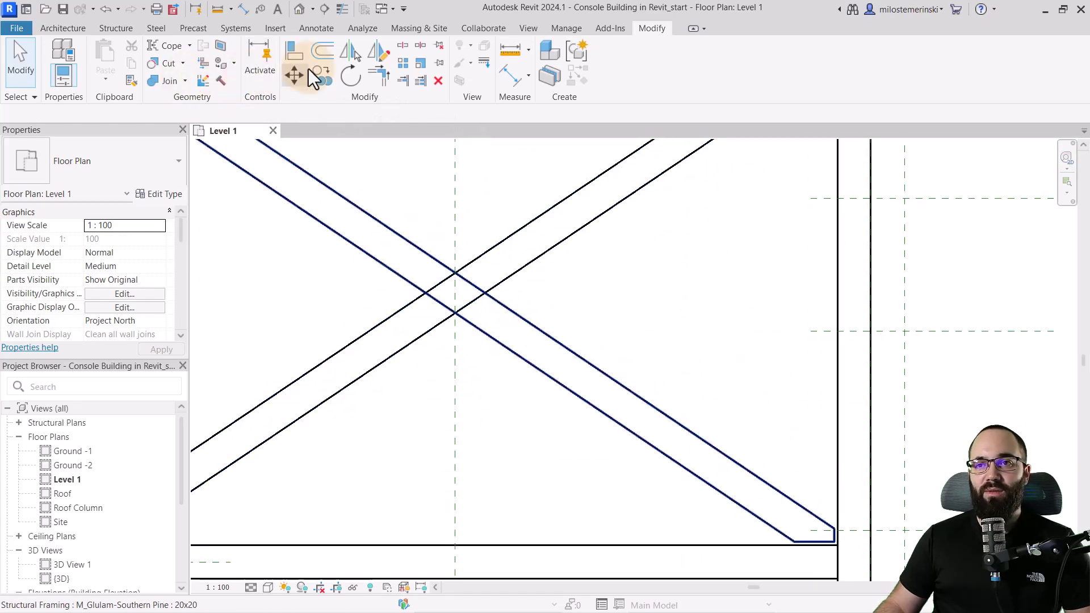
{"action": "left_click", "coordinate": [400, 50]}
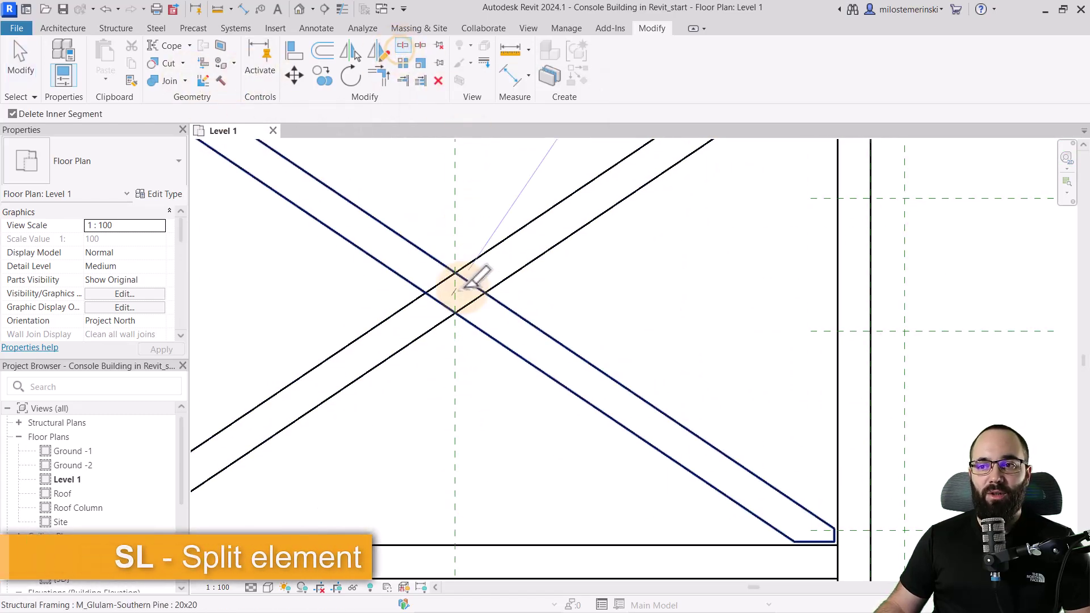
{"action": "left_click", "coordinate": [457, 293]}
{"action": "left_click", "coordinate": [467, 321]}
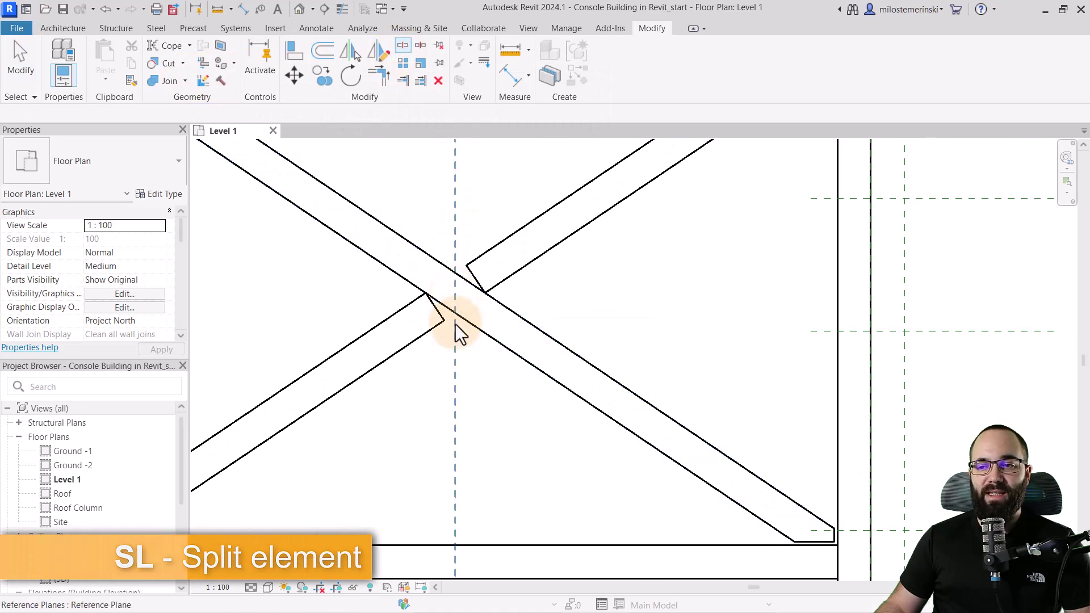
Extend the inner ends of both split diagonal halves so they overlap the continuous diagonal
{"action": "left_click", "coordinate": [439, 327]}
{"action": "left_click_drag", "start_coordinate": [440, 304], "coordinate": [458, 291]}
{"action": "left_click", "coordinate": [502, 282]}
{"action": "left_click", "coordinate": [481, 303]}
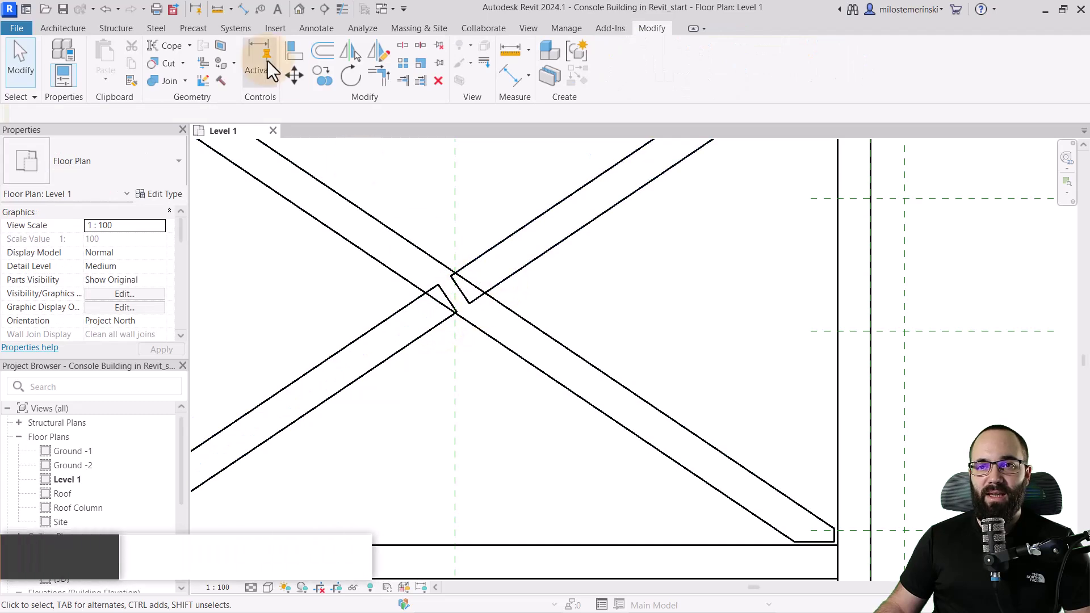
Cope the inner ends of both diagonal halves against the continuous diagonal
{"action": "left_click", "coordinate": [171, 49]}
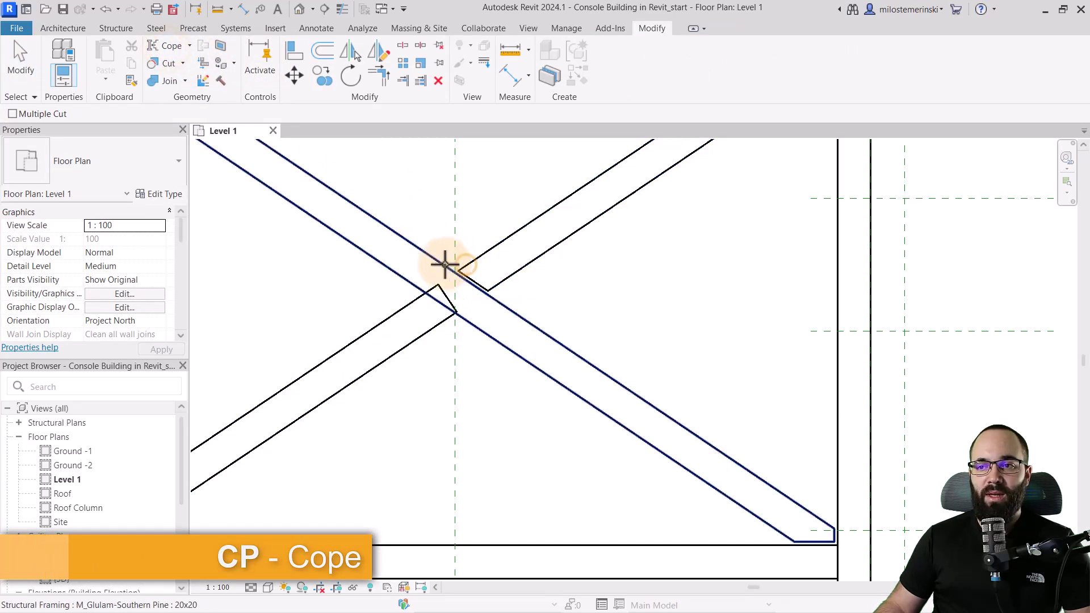
{"action": "left_click", "coordinate": [421, 298]}
{"action": "left_click", "coordinate": [443, 292]}
{"action": "key", "text": "Escape"}
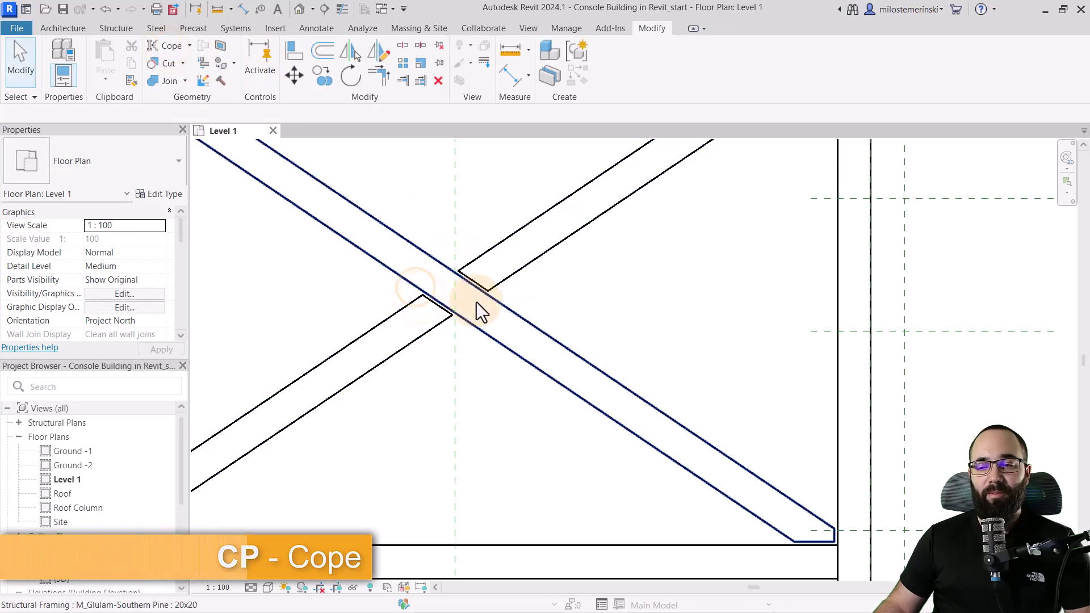
Set the Coping Distance of the continuous diagonal and both split halves to 0
{"action": "scroll", "coordinate": [559, 291], "scroll_direction": "down", "scroll_amount": 2}
{"action": "scroll", "coordinate": [541, 281], "scroll_direction": "down", "scroll_amount": 2}
{"action": "scroll", "coordinate": [230, 227], "scroll_direction": "up", "scroll_amount": 5}
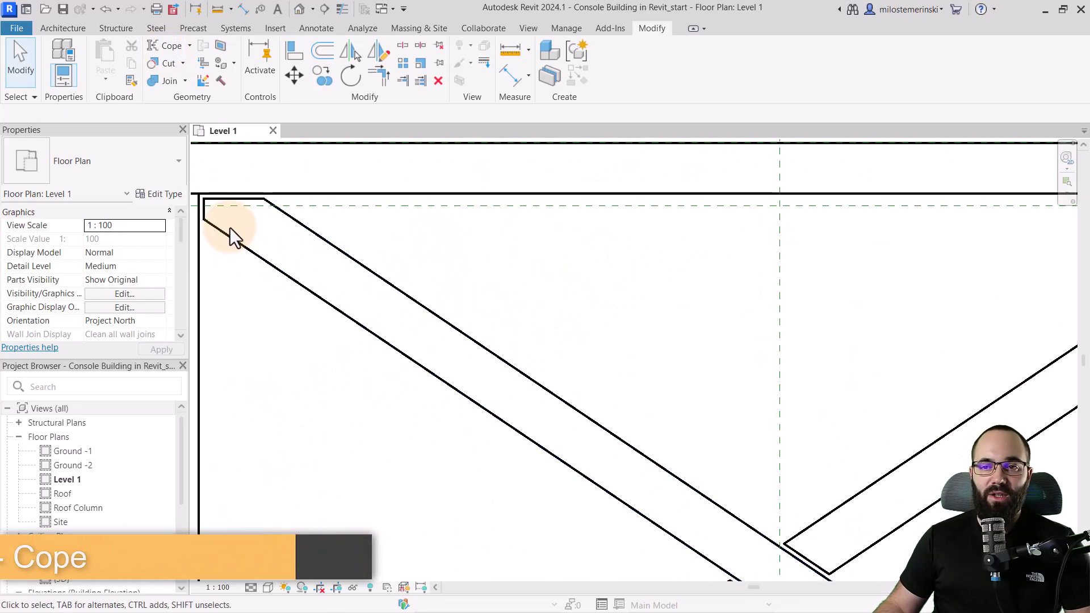
{"action": "scroll", "coordinate": [299, 244], "scroll_direction": "down", "scroll_amount": 5}
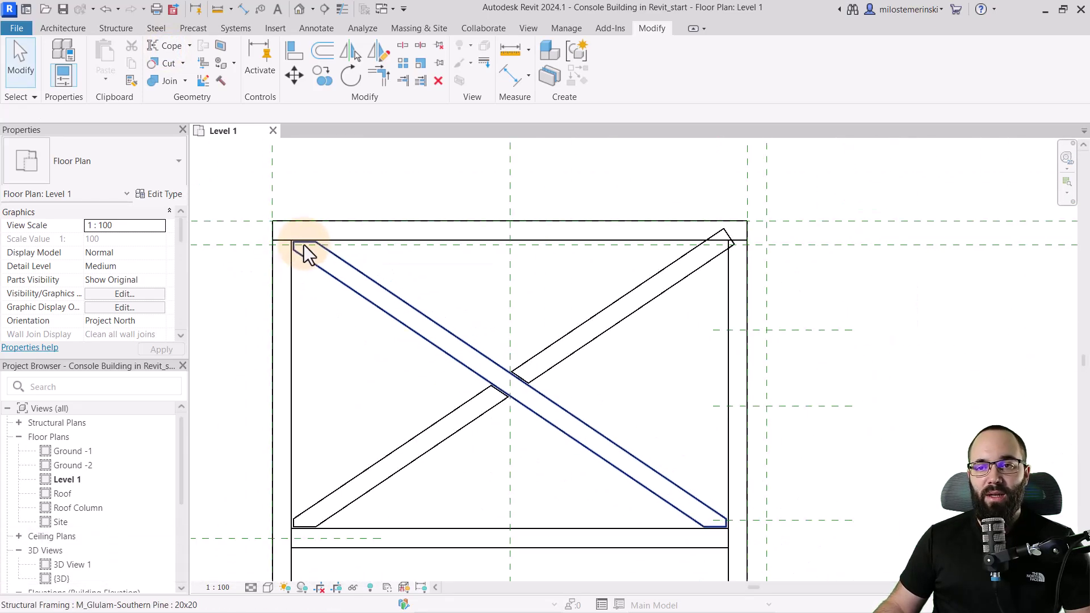
{"action": "left_click_drag", "start_coordinate": [632, 485], "coordinate": [683, 503]}
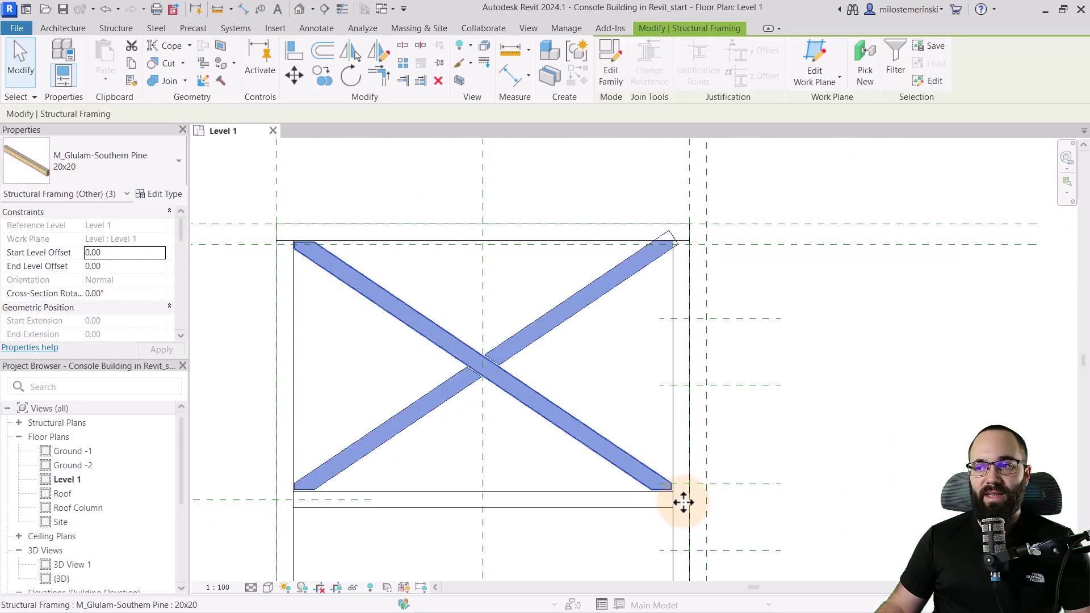
{"action": "scroll", "coordinate": [114, 286], "scroll_direction": "down", "scroll_amount": 4}
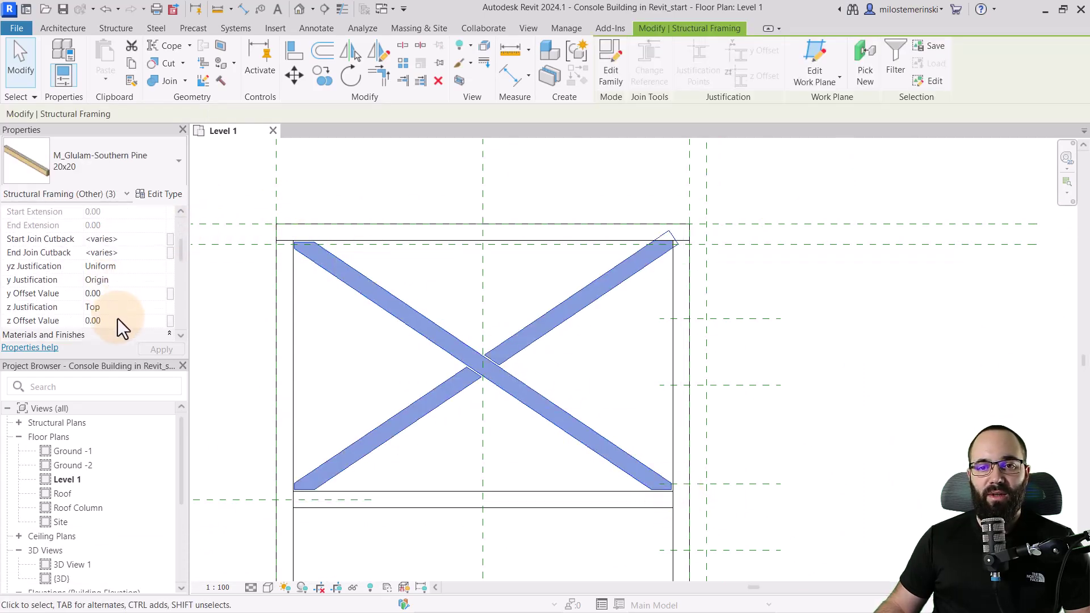
{"action": "scroll", "coordinate": [119, 328], "scroll_direction": "down", "scroll_amount": 1}
{"action": "scroll", "coordinate": [112, 299], "scroll_direction": "down", "scroll_amount": 2}
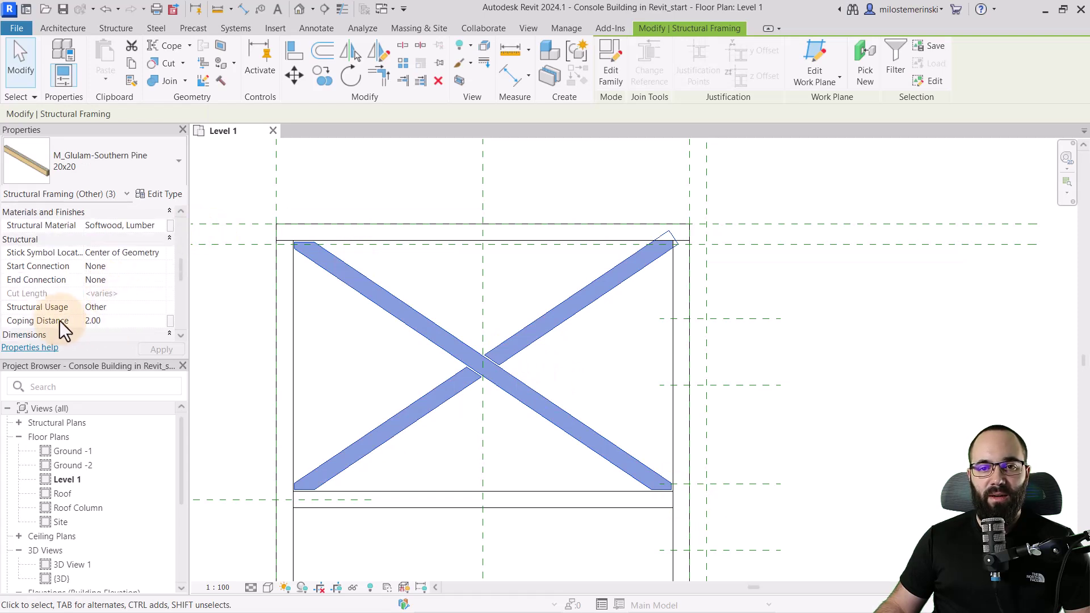
{"action": "left_click", "coordinate": [120, 323]}
{"action": "type", "text": "0"}
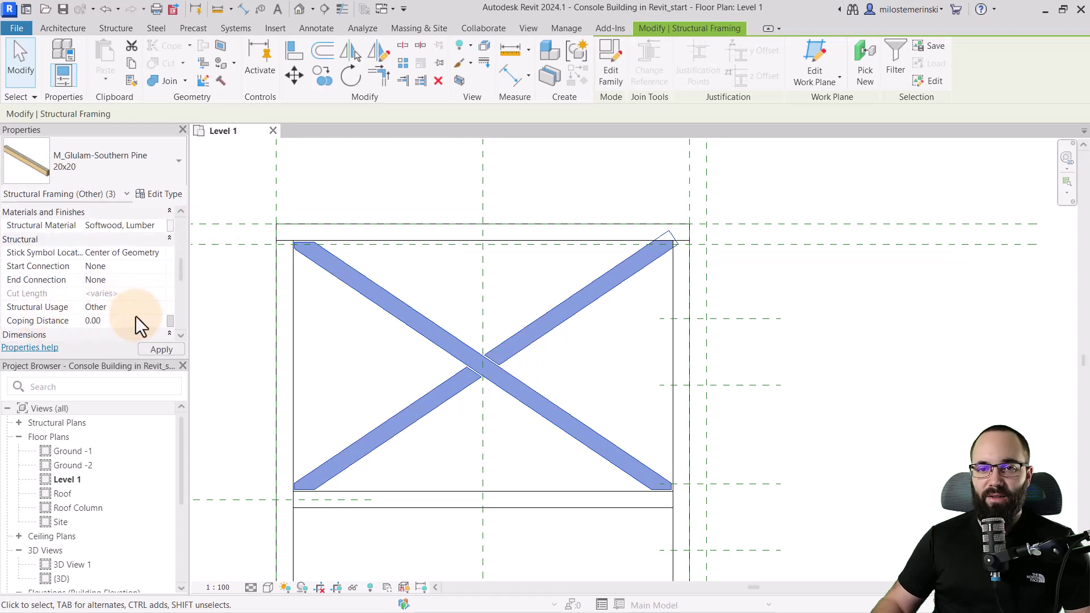
{"action": "left_click", "coordinate": [602, 352]}
Cope the upper-right diagonal end against the upper end beam and the right long beam
{"action": "scroll", "coordinate": [625, 312], "scroll_direction": "up", "scroll_amount": 3}
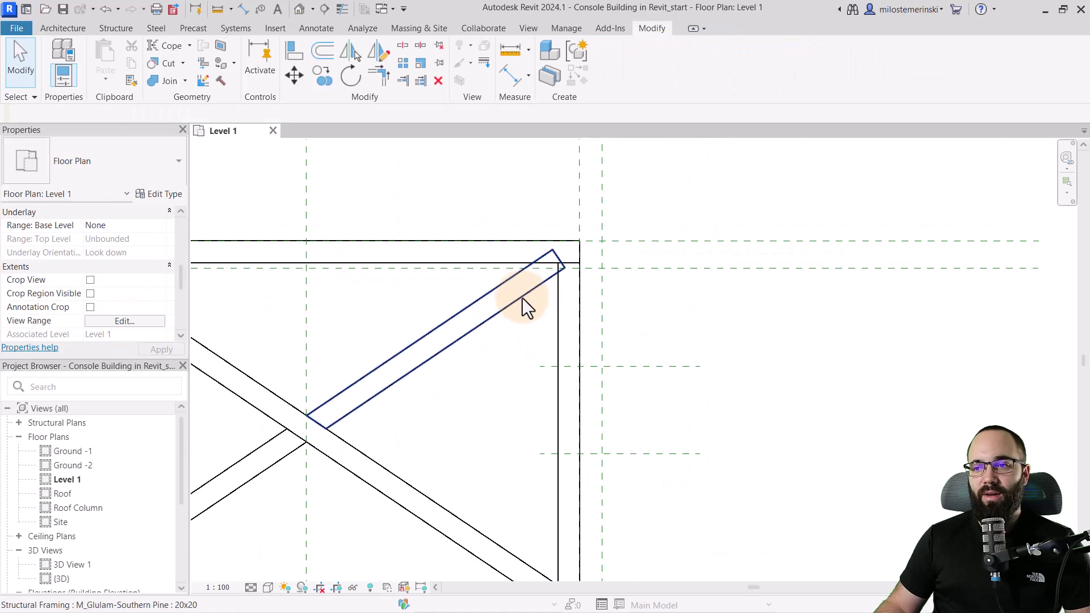
{"action": "left_click", "coordinate": [175, 54]}
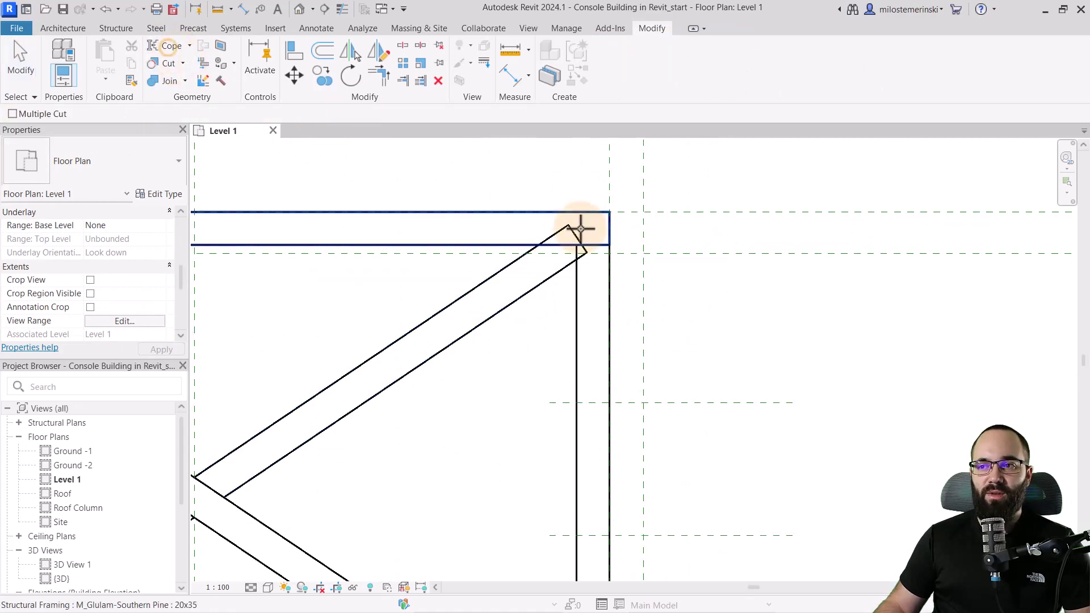
{"action": "left_click", "coordinate": [532, 248]}
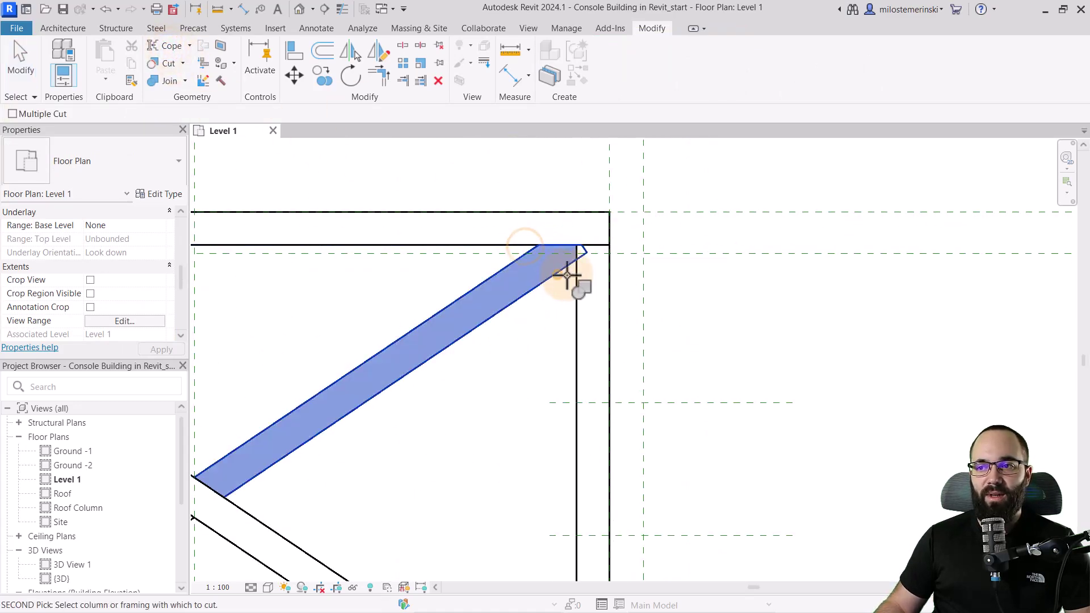
{"action": "left_click", "coordinate": [576, 275]}
{"action": "key", "text": "Escape"}
Extend the left end of the 20x20 cross beam below the X-bracing to the left long beam's centreline
{"action": "scroll", "coordinate": [564, 278], "scroll_direction": "down", "scroll_amount": 3}
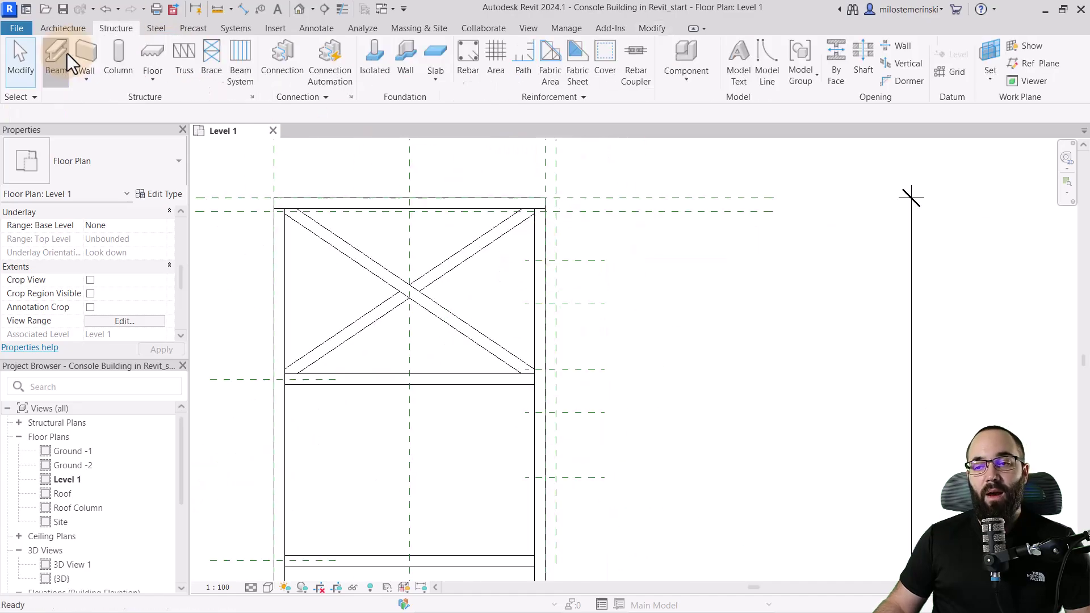
{"action": "left_click", "coordinate": [66, 54]}
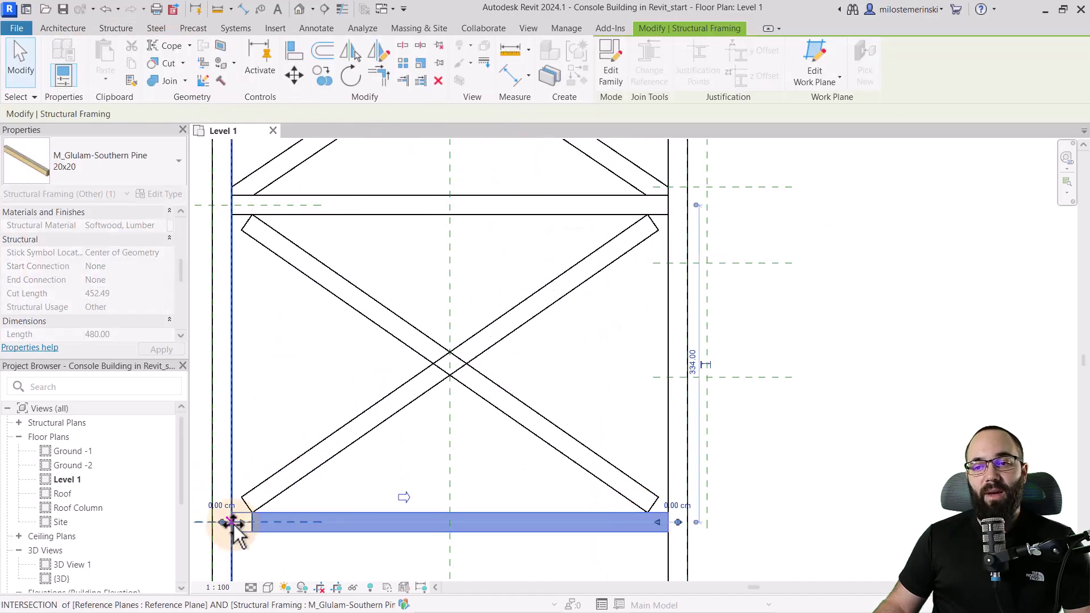
{"action": "key", "text": "Escape"}
Cope the diagonal bracing ends in this bay against the adjoining long beams and cross beams
{"action": "left_click", "coordinate": [652, 28]}
{"action": "left_click", "coordinate": [171, 46]}
{"action": "left_click", "coordinate": [348, 260]}
{"action": "left_click", "coordinate": [340, 232]}
{"action": "left_click", "coordinate": [301, 255]}
{"action": "key", "text": "Escape"}
{"action": "left_click", "coordinate": [172, 46]}
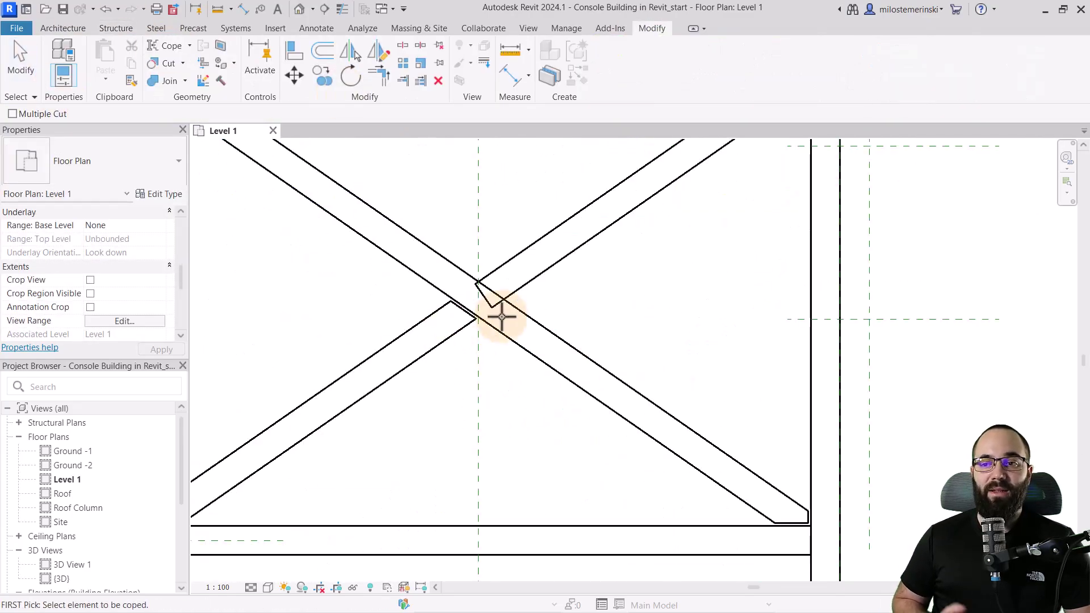
{"action": "key", "text": "Escape"}
Copy the coped cross bracing down into the adjacent bay
{"action": "left_click_drag", "start_coordinate": [309, 272], "coordinate": [741, 539]}
{"action": "left_click", "coordinate": [322, 76]}
{"action": "left_click", "coordinate": [426, 266]}
{"action": "left_click", "coordinate": [427, 474]}
Extend both ends of the bay's 20x20 cross beam to the centrelines of the long beams
{"action": "middle_click_drag", "start_coordinate": [341, 466], "coordinate": [308, 439]}
{"action": "left_click", "coordinate": [289, 418]}
{"action": "left_click_drag", "start_coordinate": [612, 305], "coordinate": [645, 307]}
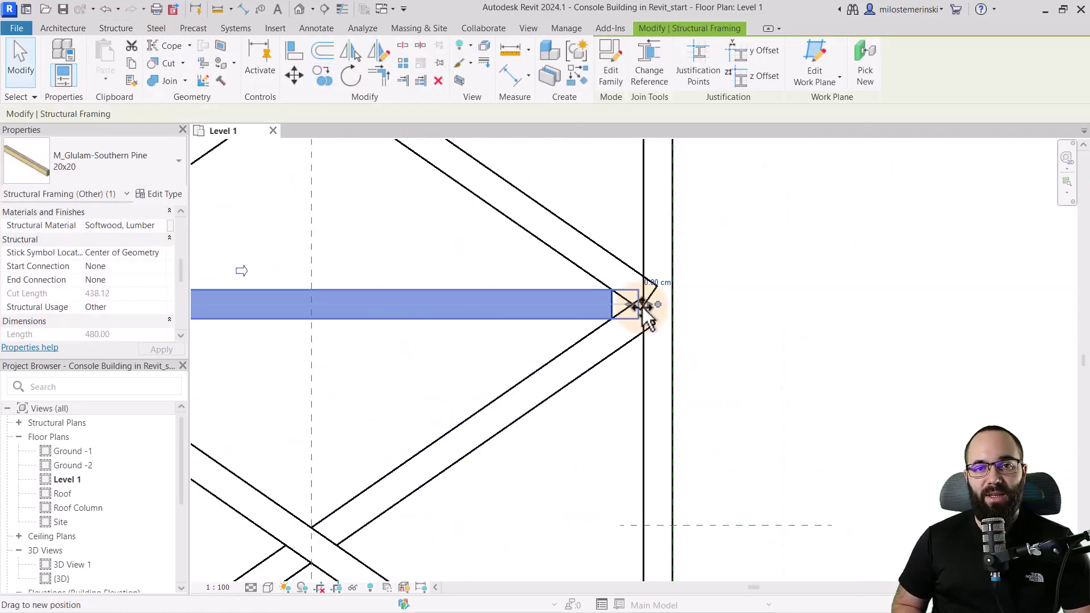
{"action": "key", "text": "Escape"}
Cope the remaining overlapping beam and diagonal ends to finish the Level 1 framing
{"action": "scroll", "coordinate": [466, 284], "scroll_direction": "down", "scroll_amount": 3}
{"action": "left_click", "coordinate": [172, 46]}
{"action": "left_click", "coordinate": [462, 414]}
{"action": "left_click", "coordinate": [443, 382]}
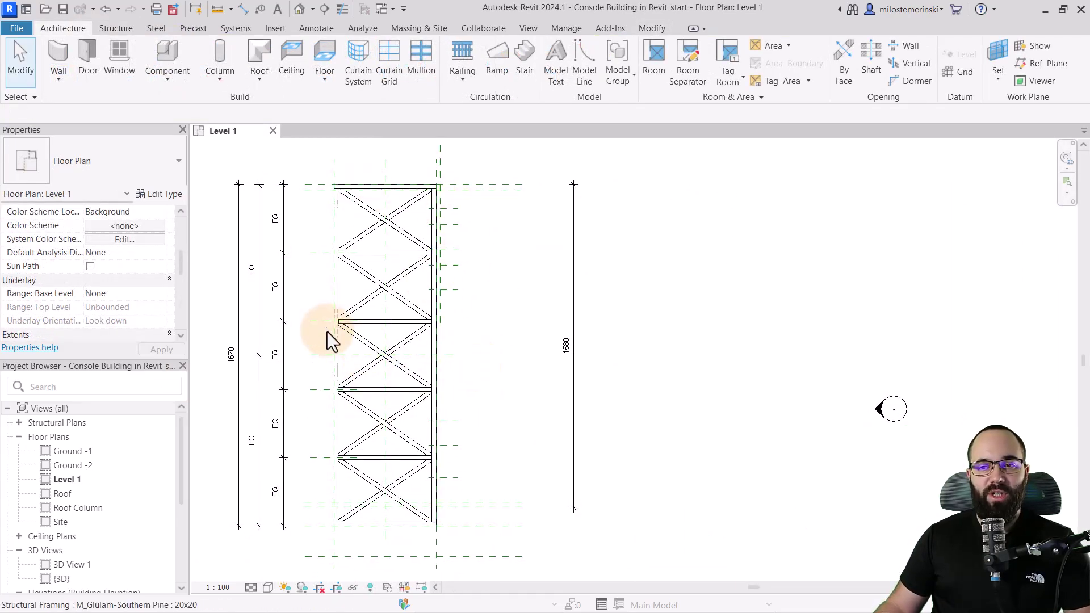
Open the default 3D view and select all instances of the 20x20 glulam framing visible in the view
{"action": "left_click", "coordinate": [300, 9]}
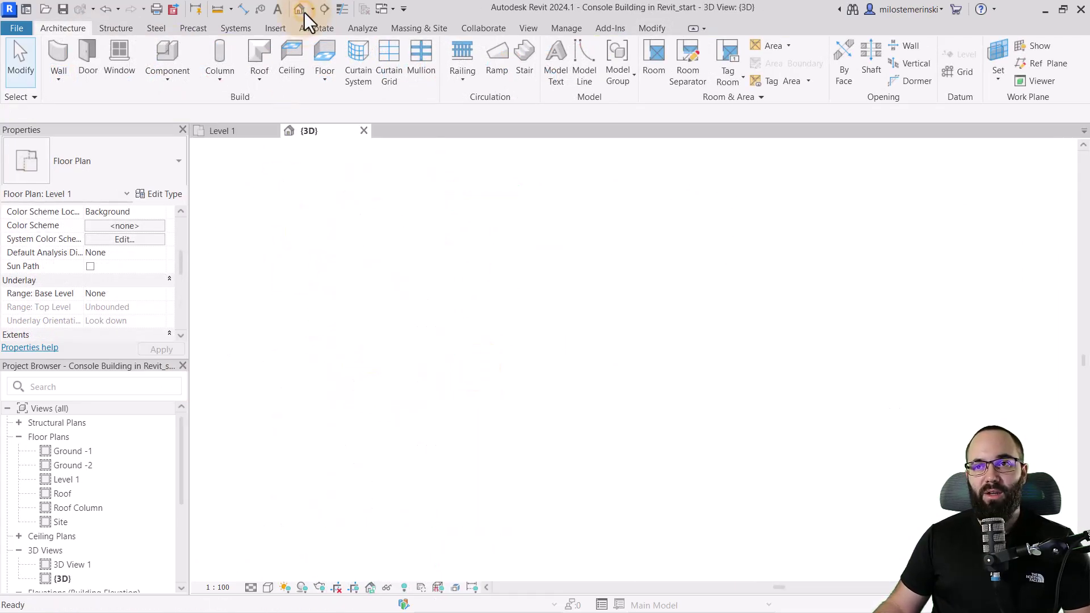
{"action": "middle_click_drag", "start_coordinate": [567, 390], "coordinate": [488, 433], "text": "shift"}
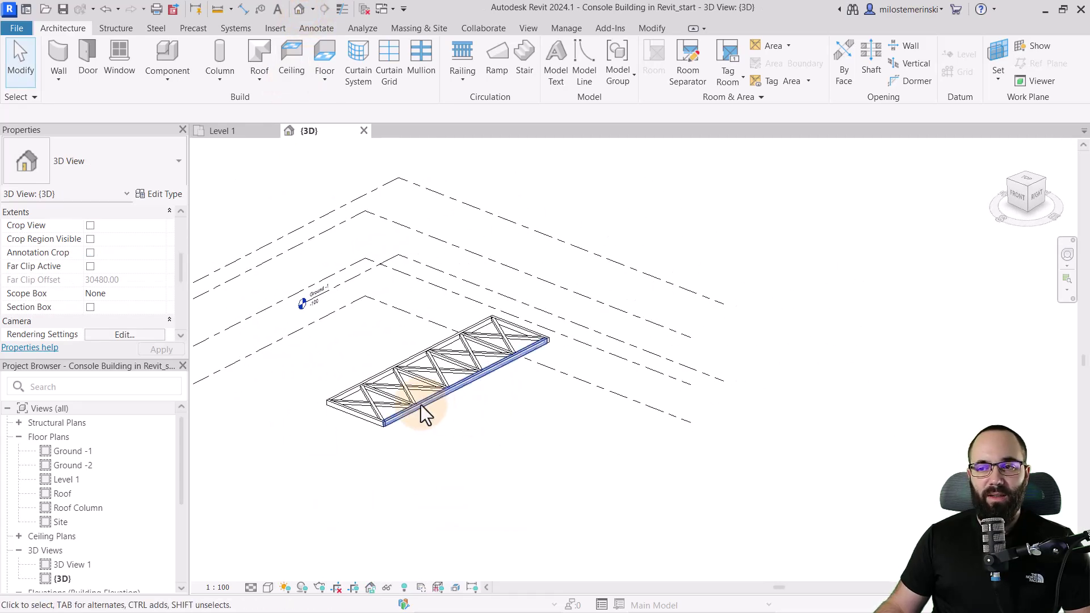
{"action": "scroll", "coordinate": [398, 414], "scroll_direction": "up", "scroll_amount": 4}
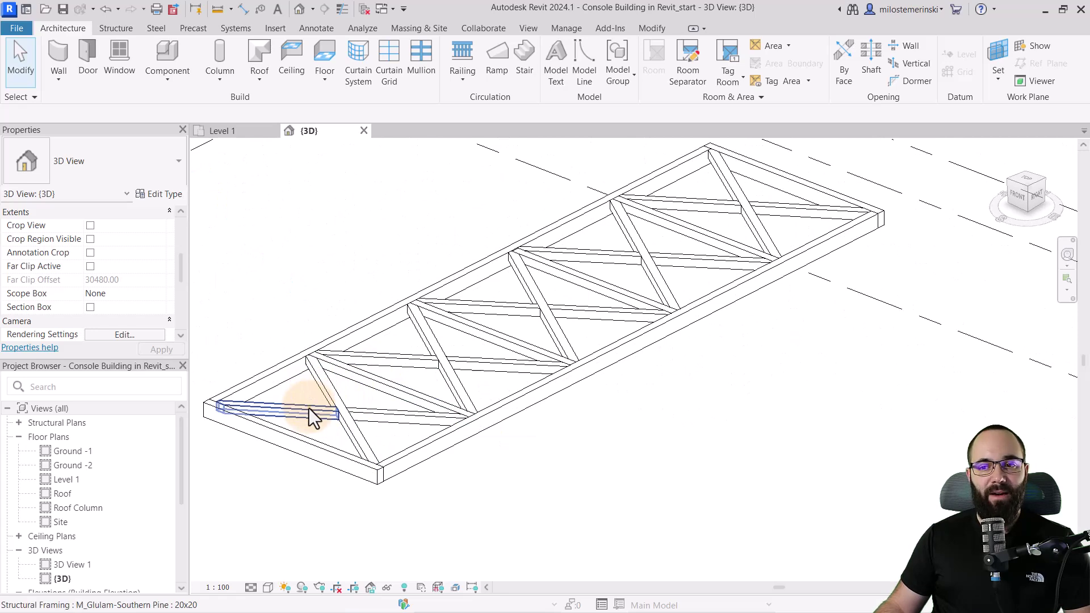
{"action": "left_click", "coordinate": [308, 407]}
{"action": "right_click", "coordinate": [267, 219]}
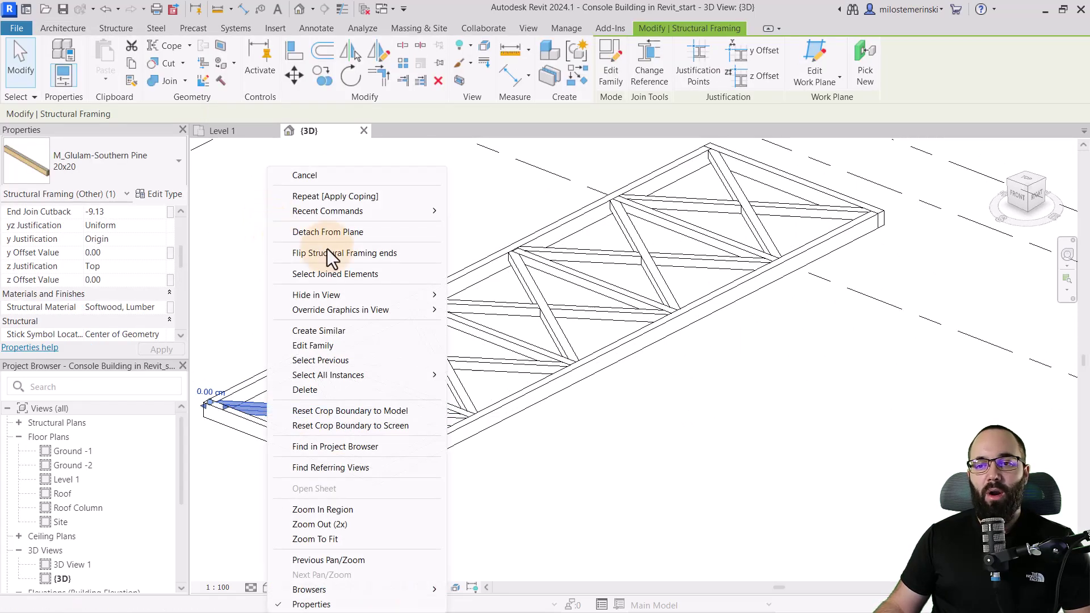
{"action": "mouse_move", "coordinate": [319, 374]}
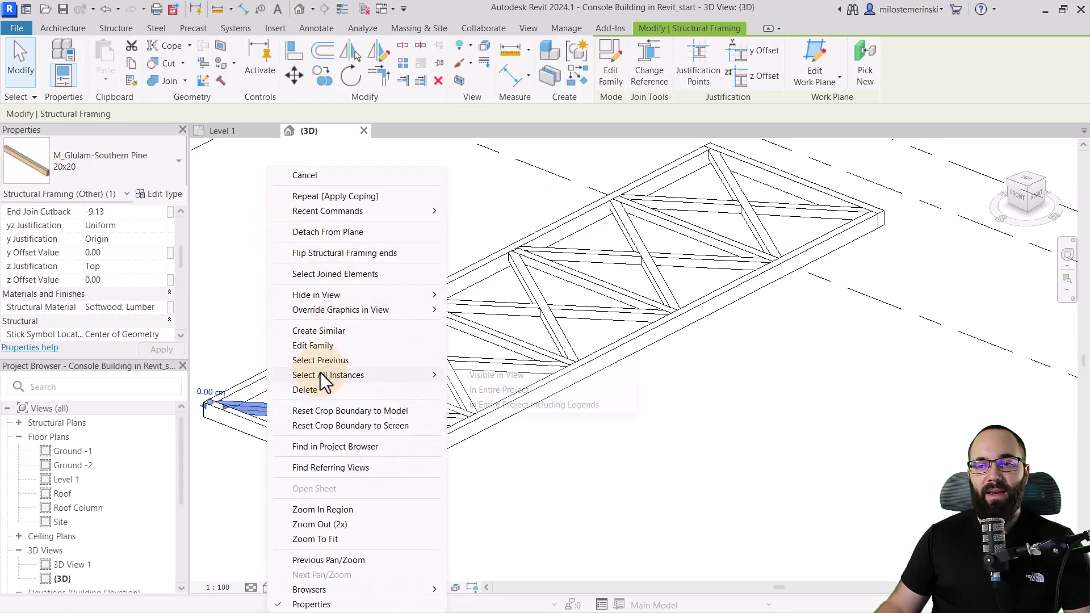
{"action": "left_click", "coordinate": [501, 375]}
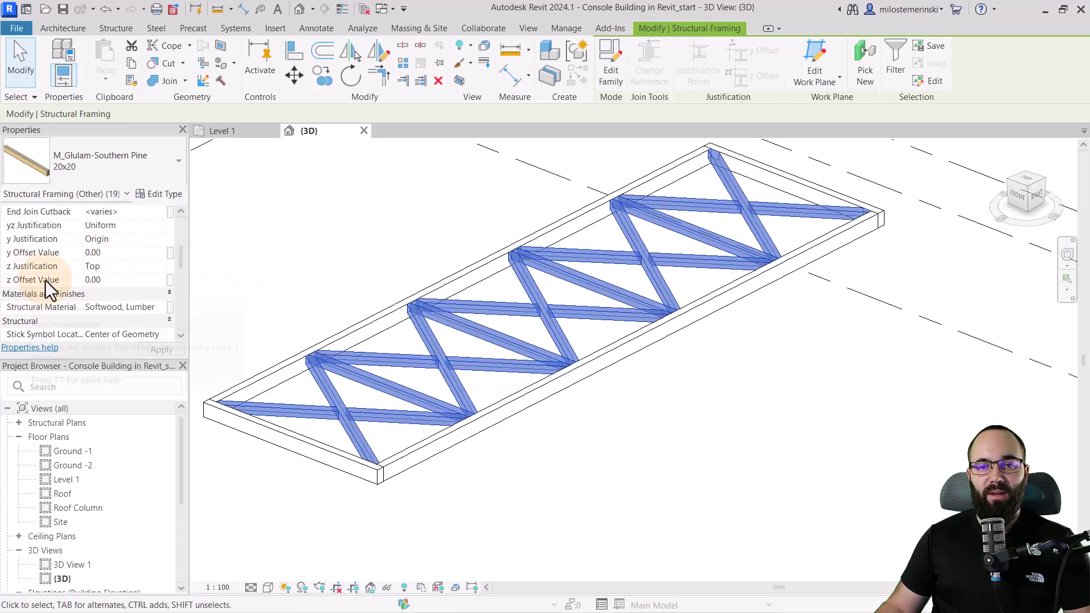
Set the z Offset Value of the selected 20x20 beams to -15.00
{"action": "left_click", "coordinate": [119, 281]}
{"action": "type", "text": "-15"}
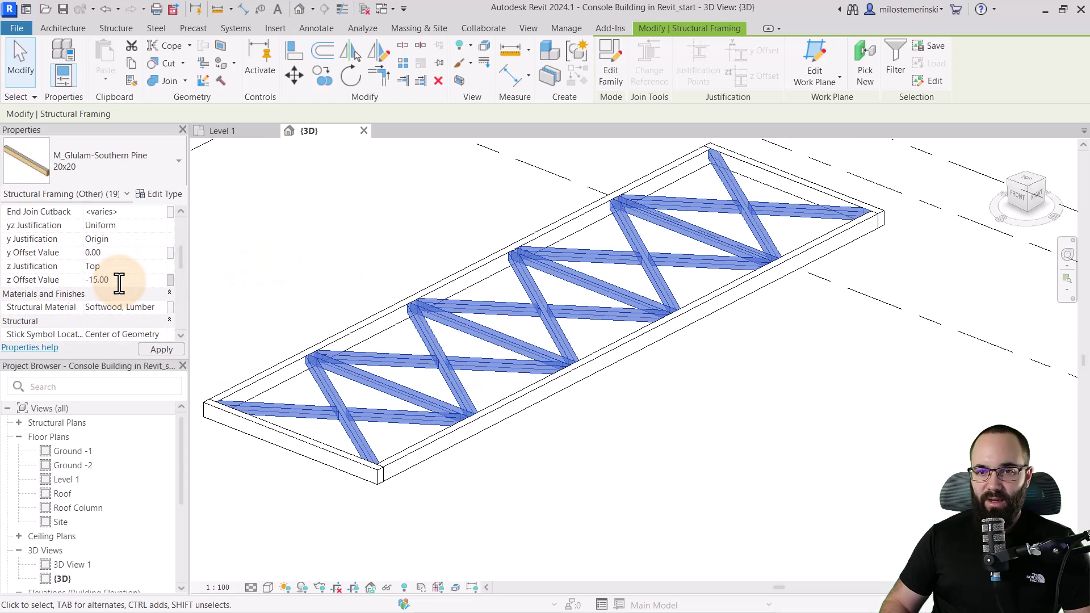
{"action": "left_click", "coordinate": [326, 259]}
{"action": "middle_click_drag", "start_coordinate": [339, 246], "coordinate": [369, 287], "text": "shift"}
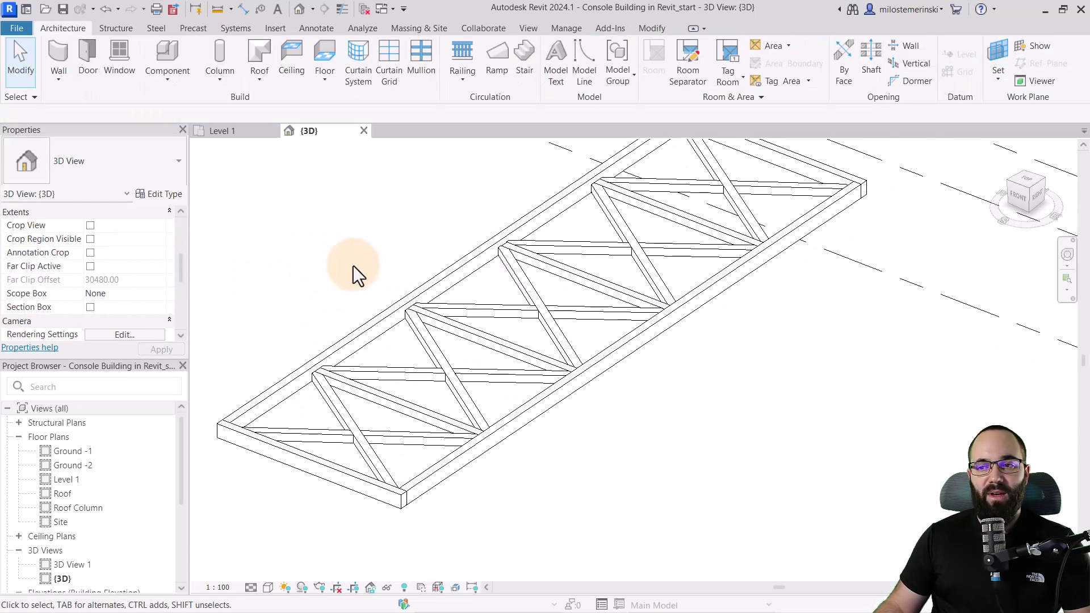
On the Level 1 plan, draw a Generic - 200mm wall up to Roof along the left long beam's centreline, between the upper and lower reference planes
{"action": "left_click", "coordinate": [248, 135]}
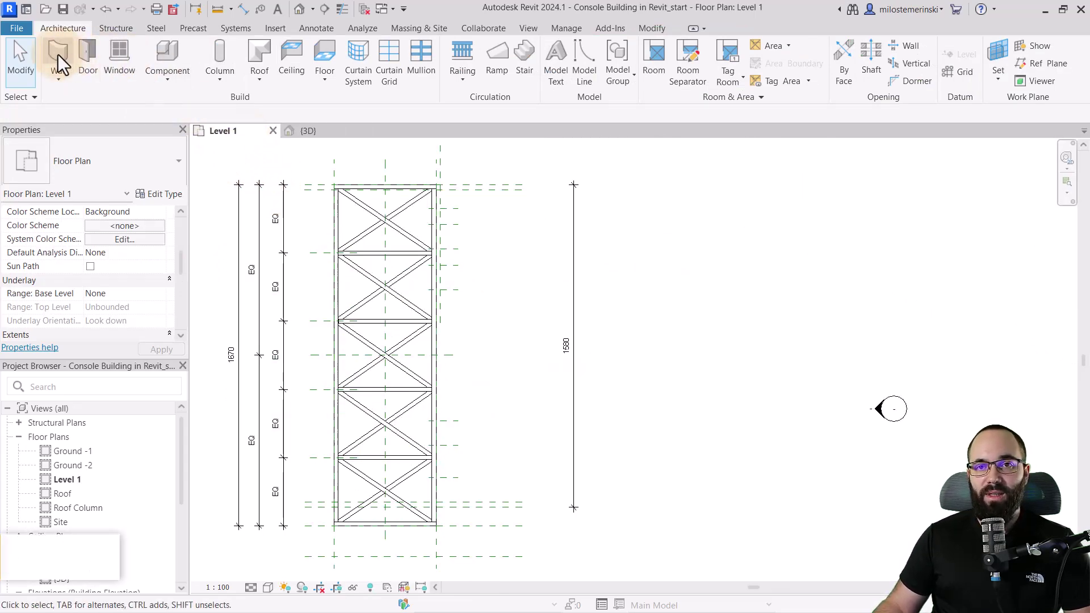
{"action": "key", "text": "w"}
{"action": "key", "text": "a"}
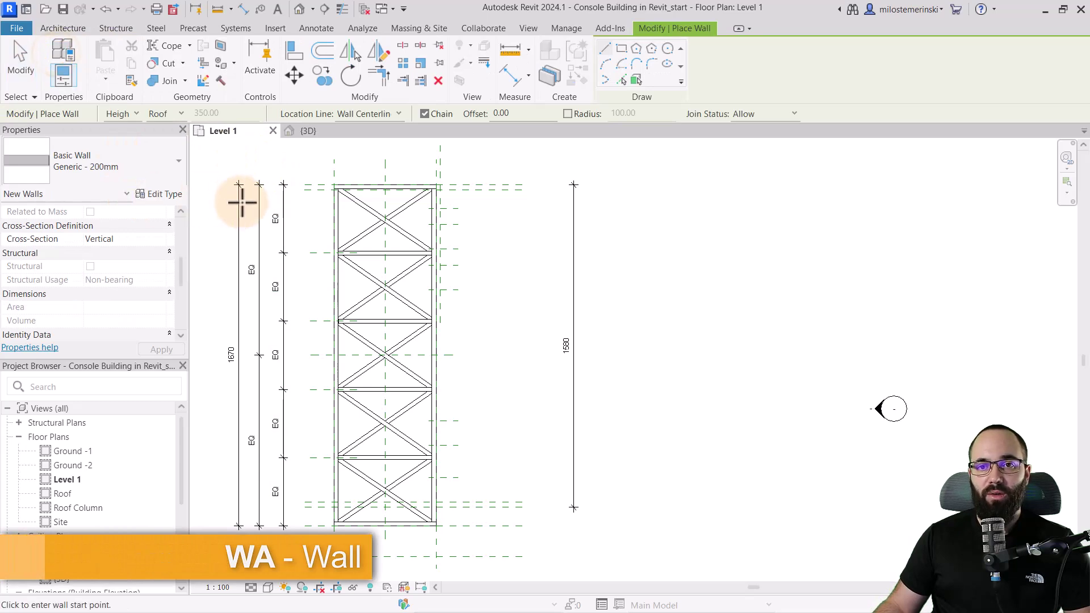
{"action": "scroll", "coordinate": [110, 244], "scroll_direction": "up", "scroll_amount": 4}
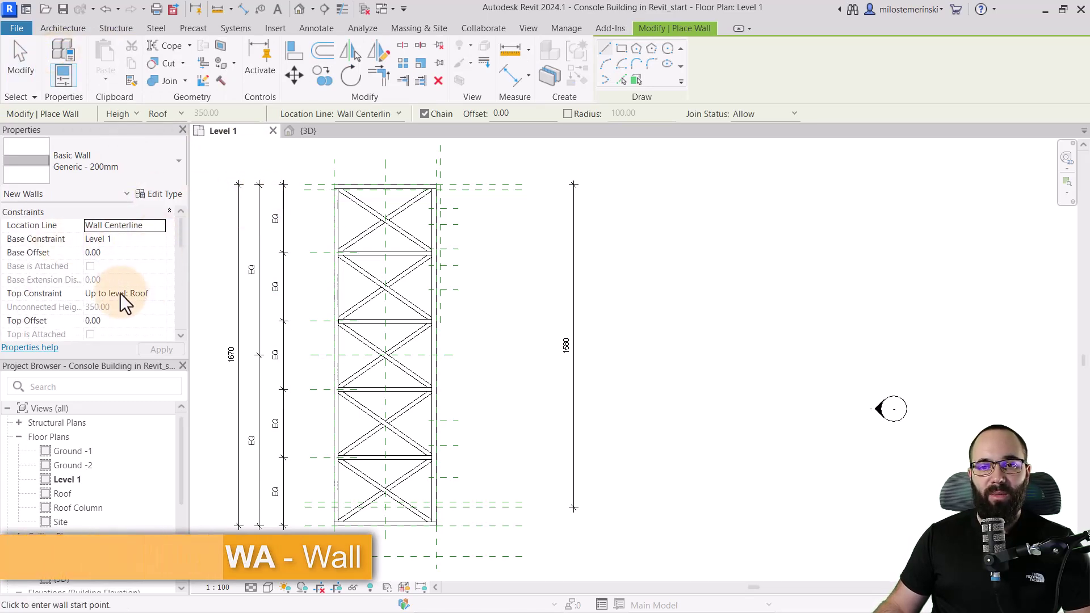
{"action": "scroll", "coordinate": [318, 193], "scroll_direction": "up", "scroll_amount": 6}
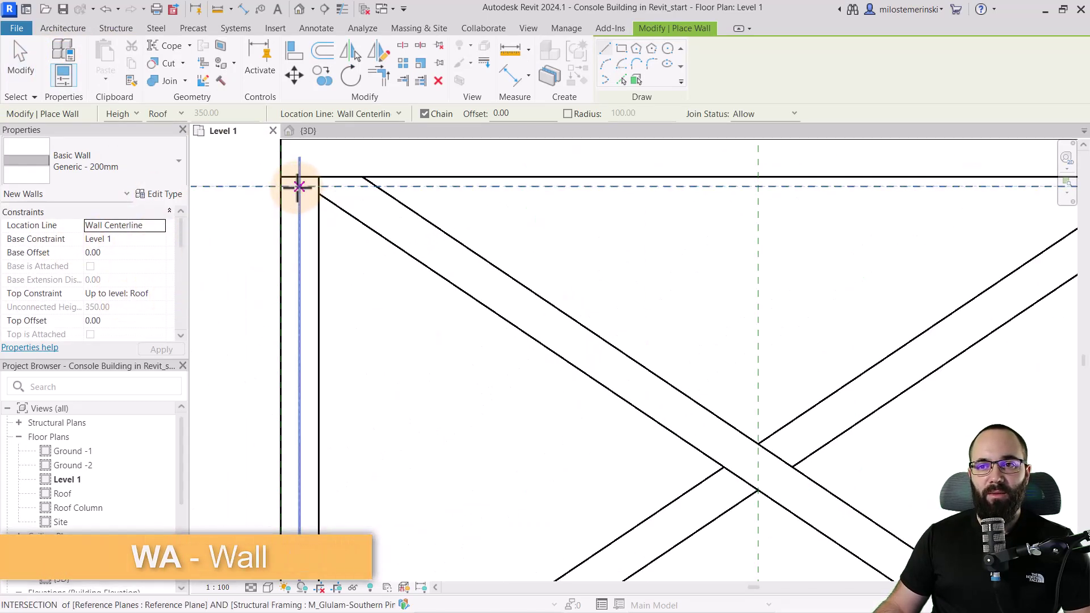
{"action": "left_click", "coordinate": [298, 186]}
{"action": "scroll", "coordinate": [309, 210], "scroll_direction": "down", "scroll_amount": 6}
{"action": "middle_click_drag", "start_coordinate": [336, 407], "coordinate": [331, 163]}
{"action": "scroll", "coordinate": [330, 163], "scroll_direction": "down", "scroll_amount": 2}
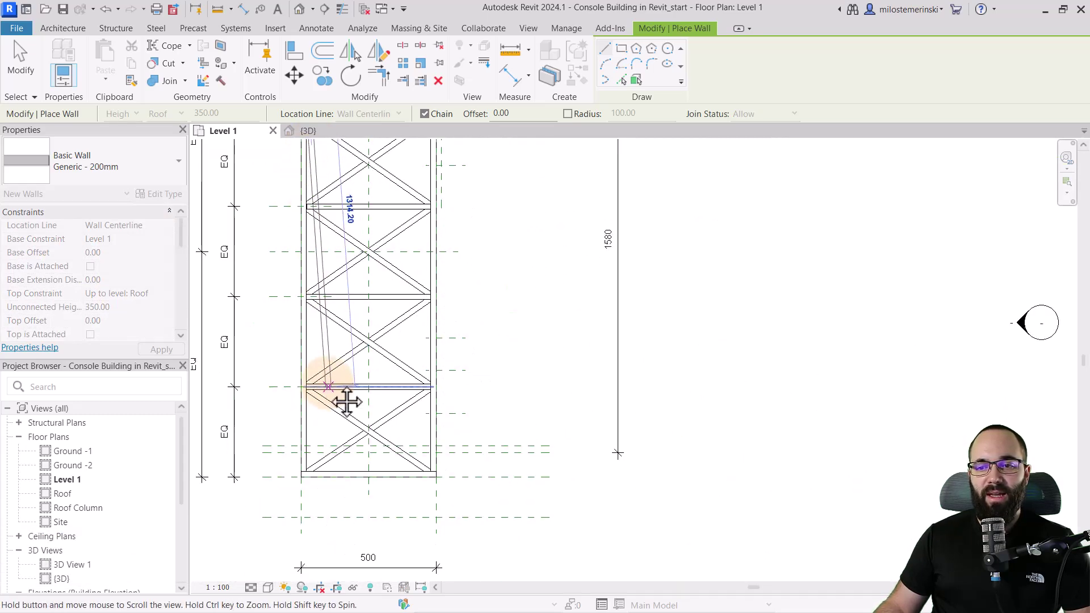
{"action": "scroll", "coordinate": [314, 355], "scroll_direction": "up", "scroll_amount": 5}
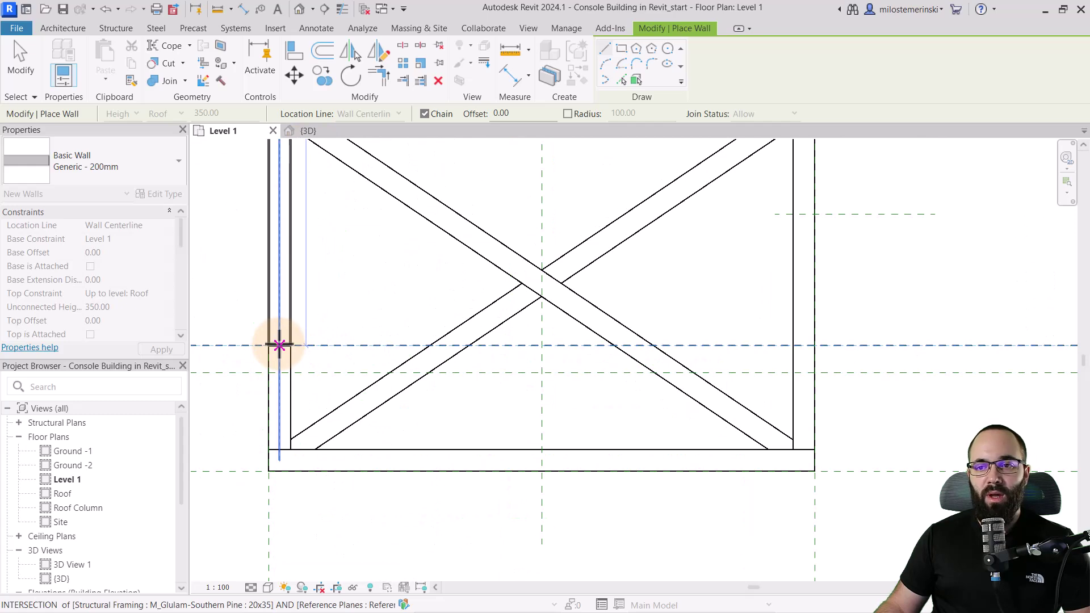
{"action": "left_click", "coordinate": [279, 346]}
{"action": "scroll", "coordinate": [398, 364], "scroll_direction": "down", "scroll_amount": 3}
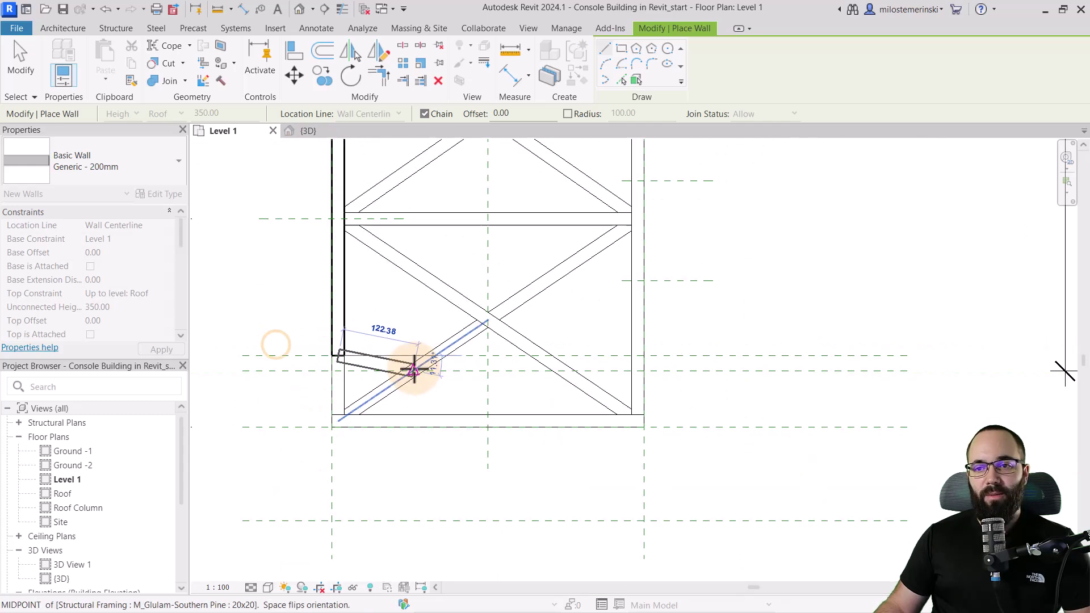
{"action": "middle_click_drag", "start_coordinate": [414, 365], "coordinate": [315, 372]}
{"action": "key", "text": "Escape"}
Draw a matching Generic - 200mm wall along the right long beam's centreline, from the lower to the upper reference plane
{"action": "scroll", "coordinate": [503, 392], "scroll_direction": "up", "scroll_amount": 2}
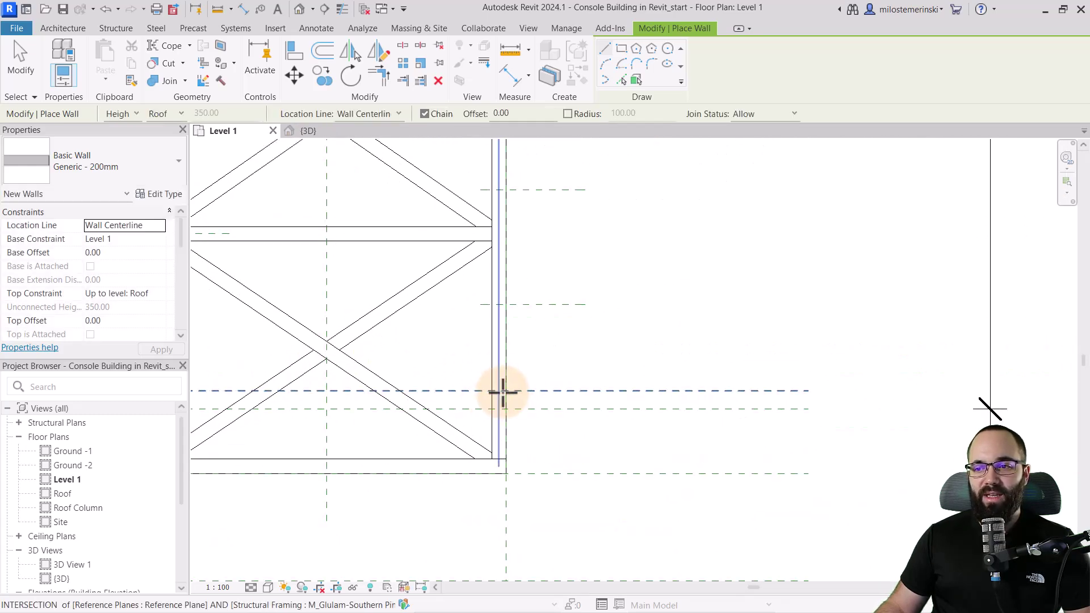
{"action": "left_click", "coordinate": [499, 391]}
{"action": "scroll", "coordinate": [506, 296], "scroll_direction": "down", "scroll_amount": 1}
{"action": "middle_click_drag", "start_coordinate": [507, 295], "coordinate": [454, 528]}
{"action": "scroll", "coordinate": [453, 528], "scroll_direction": "down", "scroll_amount": 1}
{"action": "middle_click_drag", "start_coordinate": [469, 255], "coordinate": [447, 525]}
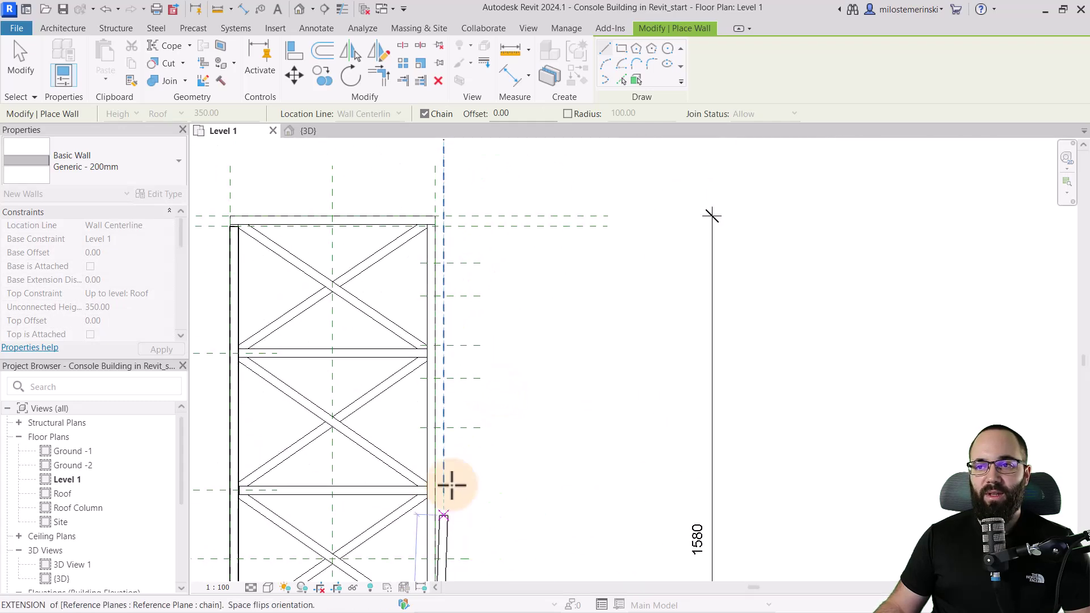
{"action": "scroll", "coordinate": [443, 256], "scroll_direction": "up", "scroll_amount": 2}
{"action": "scroll", "coordinate": [442, 245], "scroll_direction": "up", "scroll_amount": 2}
{"action": "left_click", "coordinate": [421, 208]}
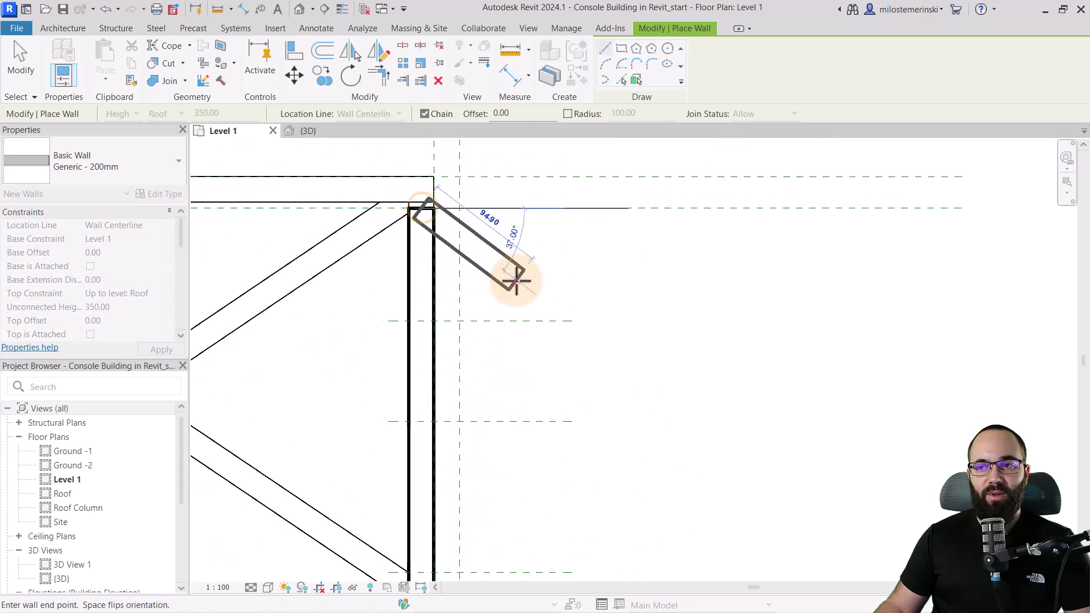
{"action": "key", "text": "Escape"}
{"action": "key", "text": "Escape"}
Embed an 80 cm long Storefront 80cm curtain wall in the right wall between its first two opening reference planes at the upper end
{"action": "scroll", "coordinate": [575, 289], "scroll_direction": "down", "scroll_amount": 2}
{"action": "middle_click_drag", "start_coordinate": [355, 319], "coordinate": [380, 294]}
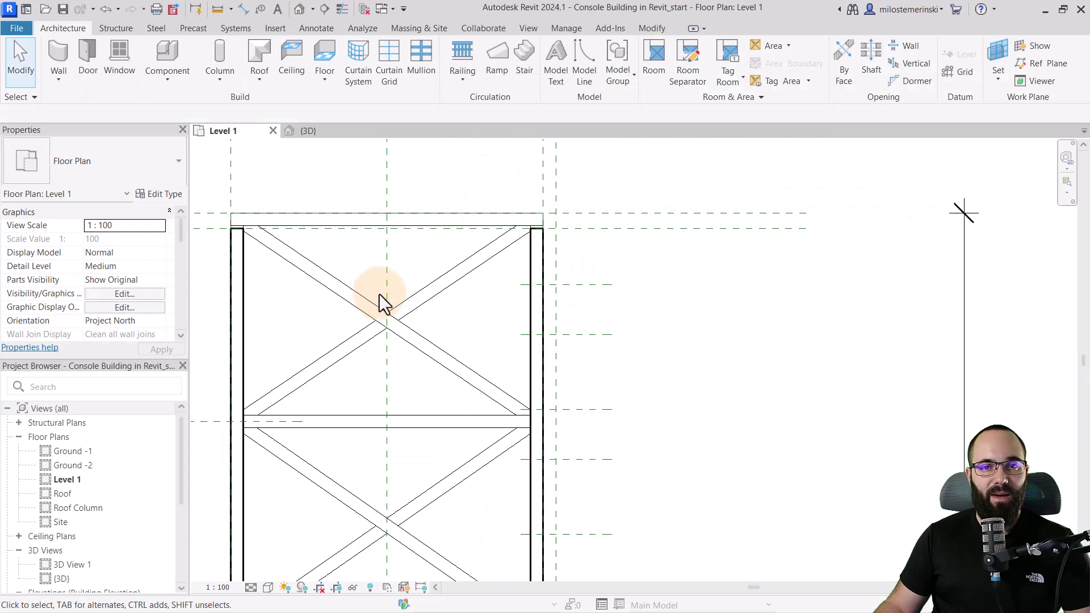
{"action": "middle_click_drag", "start_coordinate": [462, 323], "coordinate": [458, 281]}
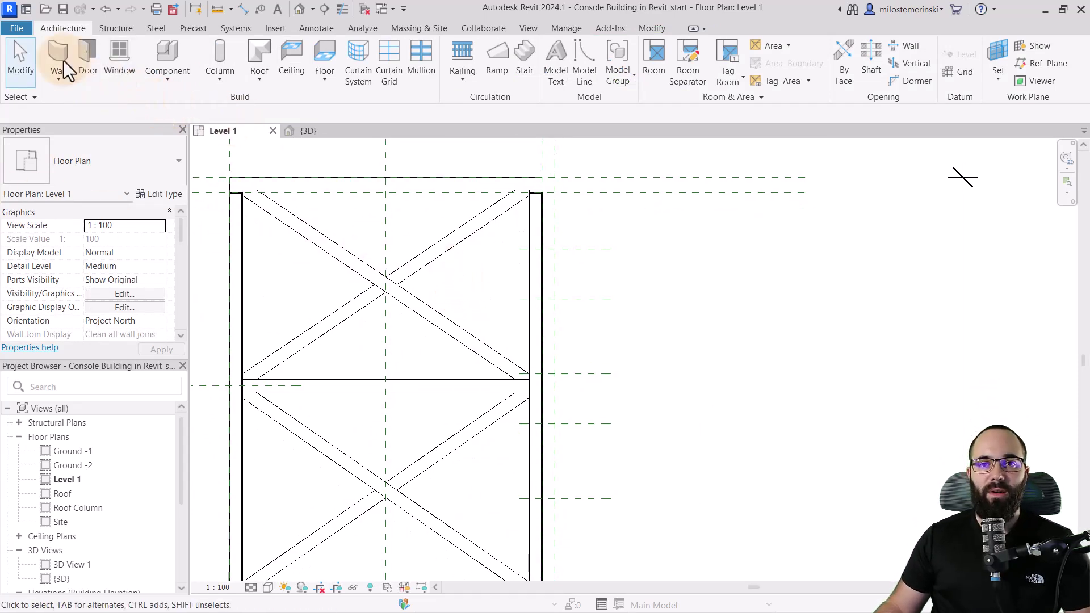
{"action": "left_click", "coordinate": [56, 44]}
{"action": "left_click", "coordinate": [106, 170]}
{"action": "scroll", "coordinate": [88, 282], "scroll_direction": "down", "scroll_amount": 3}
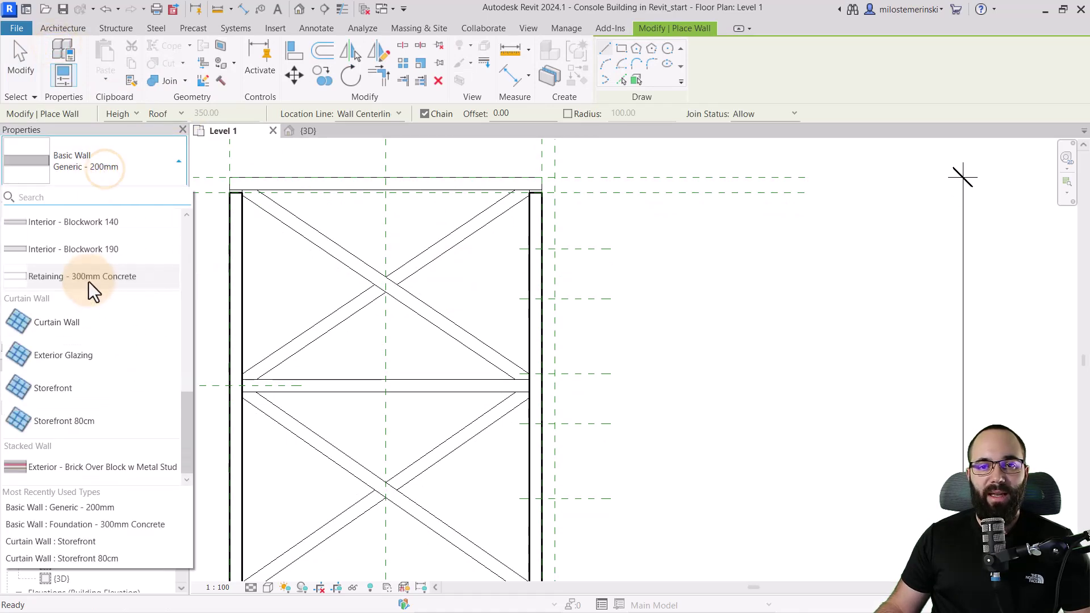
{"action": "left_click", "coordinate": [64, 421]}
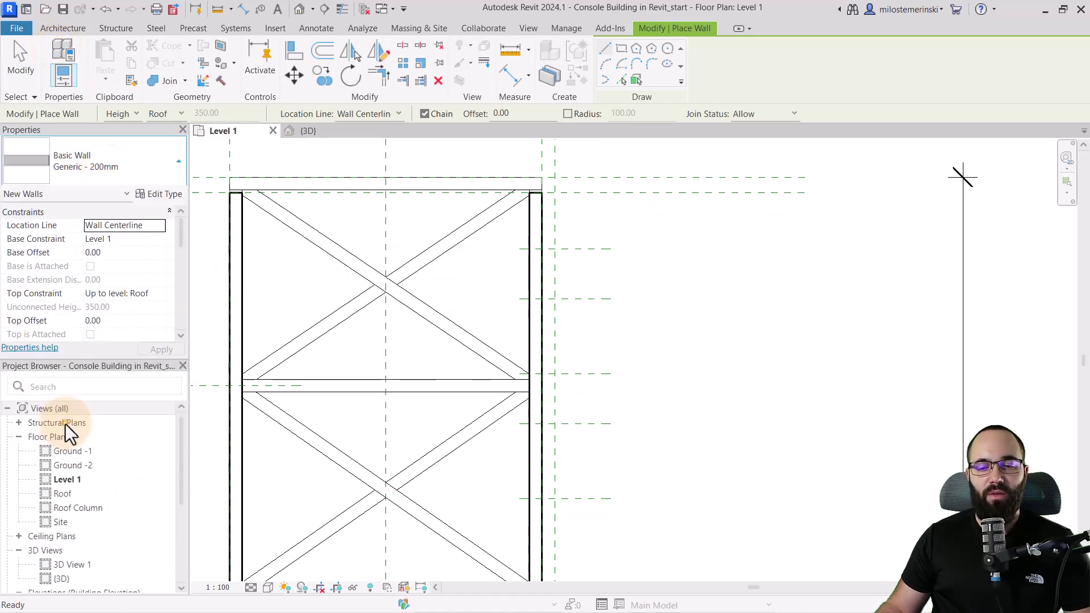
{"action": "middle_click_drag", "start_coordinate": [546, 267], "coordinate": [450, 267]}
{"action": "scroll", "coordinate": [449, 225], "scroll_direction": "up", "scroll_amount": 2}
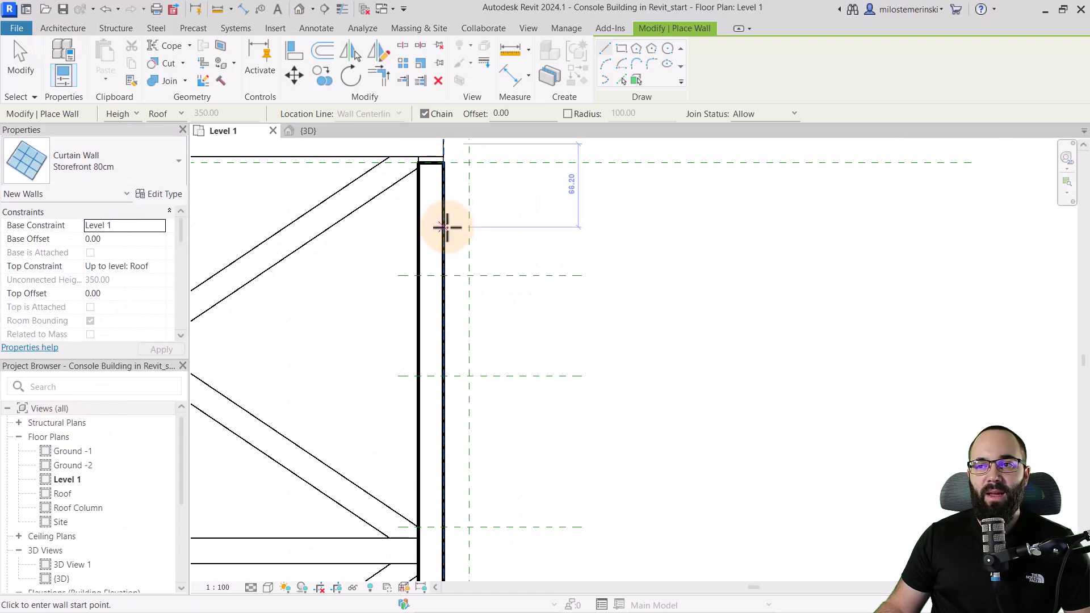
{"action": "left_click", "coordinate": [433, 277]}
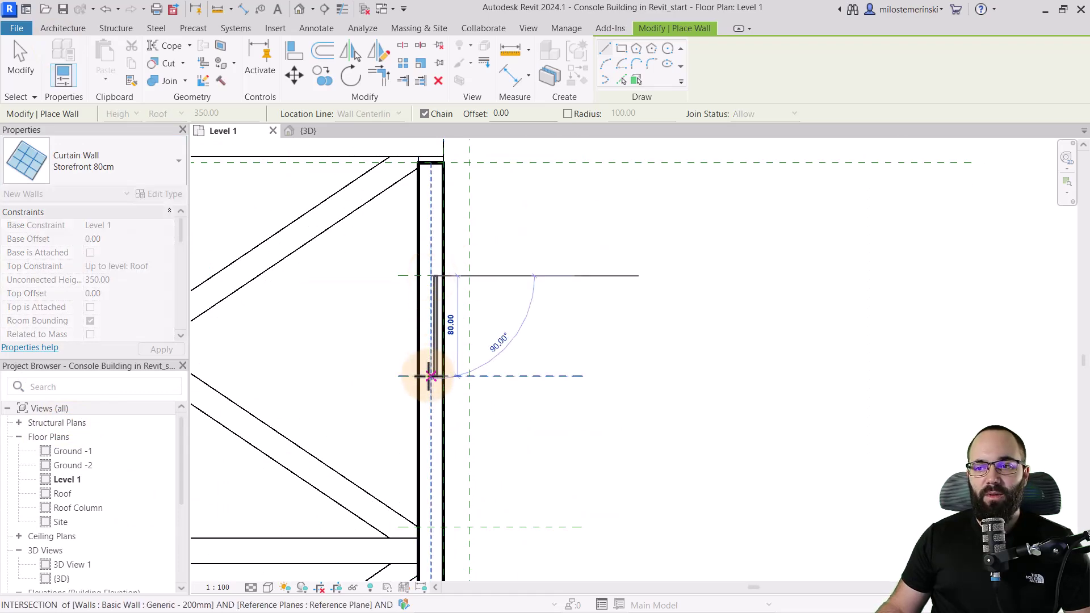
{"action": "left_click", "coordinate": [428, 376]}
{"action": "key", "text": "Escape"}
Embed a second Storefront 80cm curtain wall in the right wall between the next pair of short reference planes below
{"action": "scroll", "coordinate": [367, 298], "scroll_direction": "down", "scroll_amount": 2}
{"action": "middle_click_drag", "start_coordinate": [393, 404], "coordinate": [394, 290]}
{"action": "scroll", "coordinate": [391, 287], "scroll_direction": "up", "scroll_amount": 2}
{"action": "left_click", "coordinate": [387, 281]}
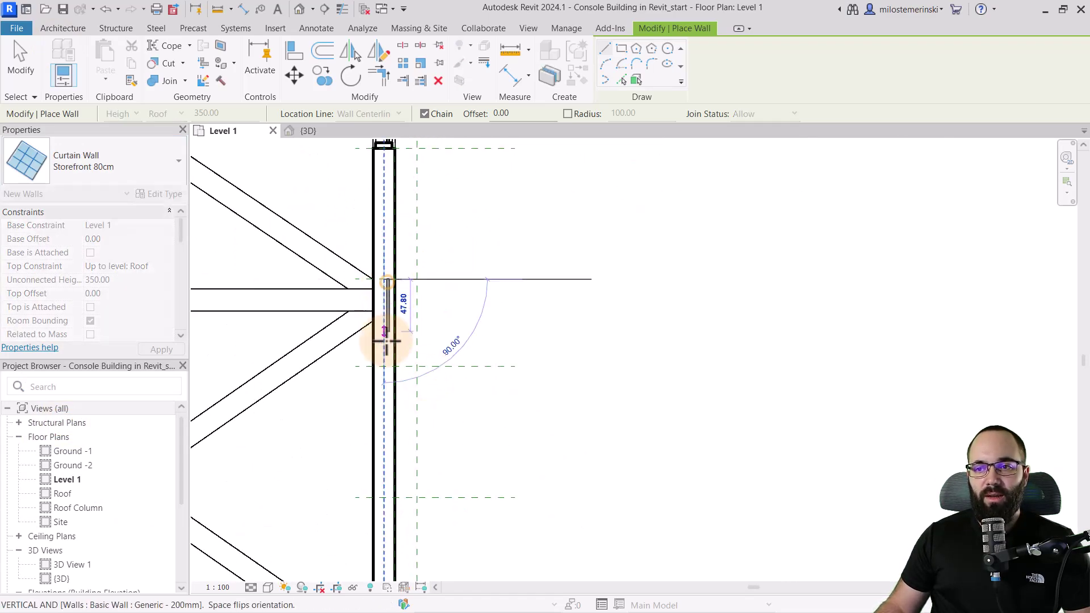
{"action": "left_click", "coordinate": [387, 366]}
{"action": "key", "text": "Escape"}
Embed the long middle Storefront 80cm curtain wall in the right wall, between the reference planes on either side of the building's midline
{"action": "scroll", "coordinate": [481, 314], "scroll_direction": "down", "scroll_amount": 2}
{"action": "middle_click_drag", "start_coordinate": [483, 314], "coordinate": [405, 166]}
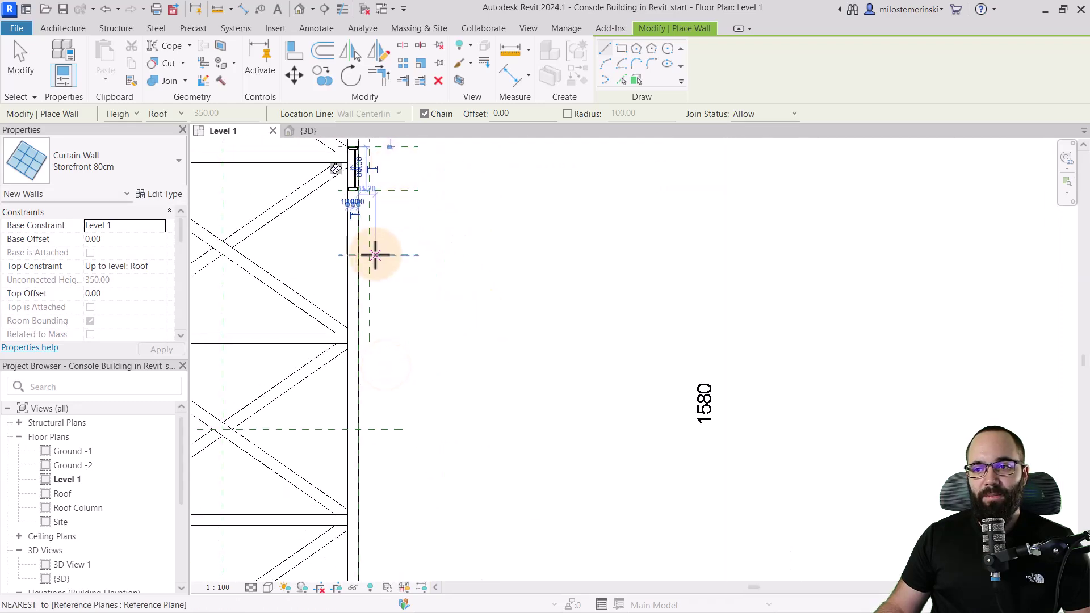
{"action": "left_click", "coordinate": [353, 256]}
{"action": "middle_click_drag", "start_coordinate": [373, 348], "coordinate": [358, 318]}
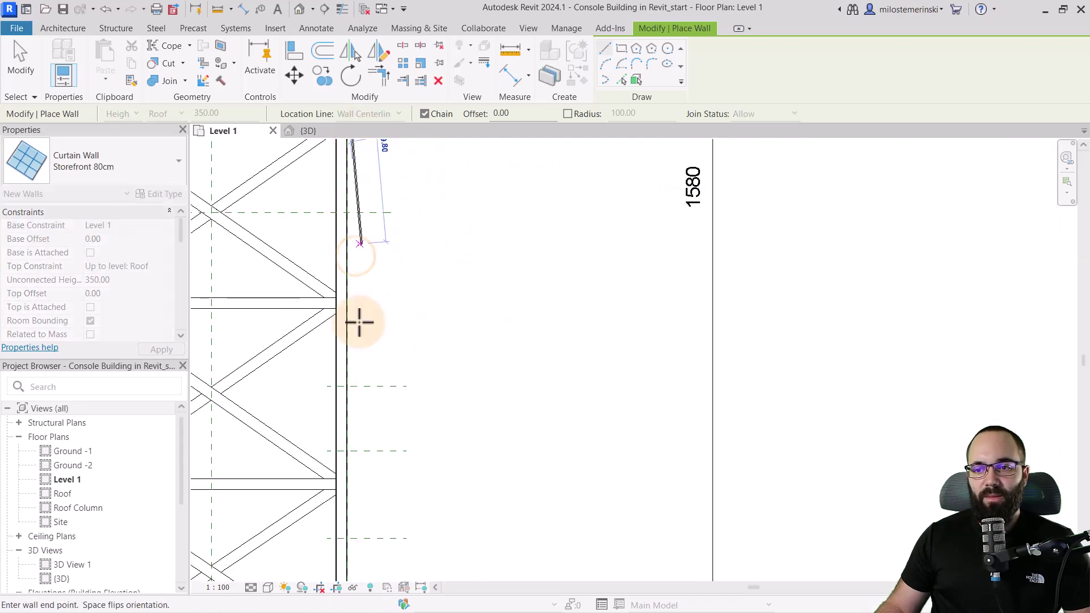
{"action": "scroll", "coordinate": [339, 389], "scroll_direction": "up", "scroll_amount": 3}
{"action": "left_click", "coordinate": [345, 380]}
Embed the last Storefront 80cm curtain wall in the right wall between the two lowest short reference planes
{"action": "scroll", "coordinate": [460, 258], "scroll_direction": "down", "scroll_amount": 2}
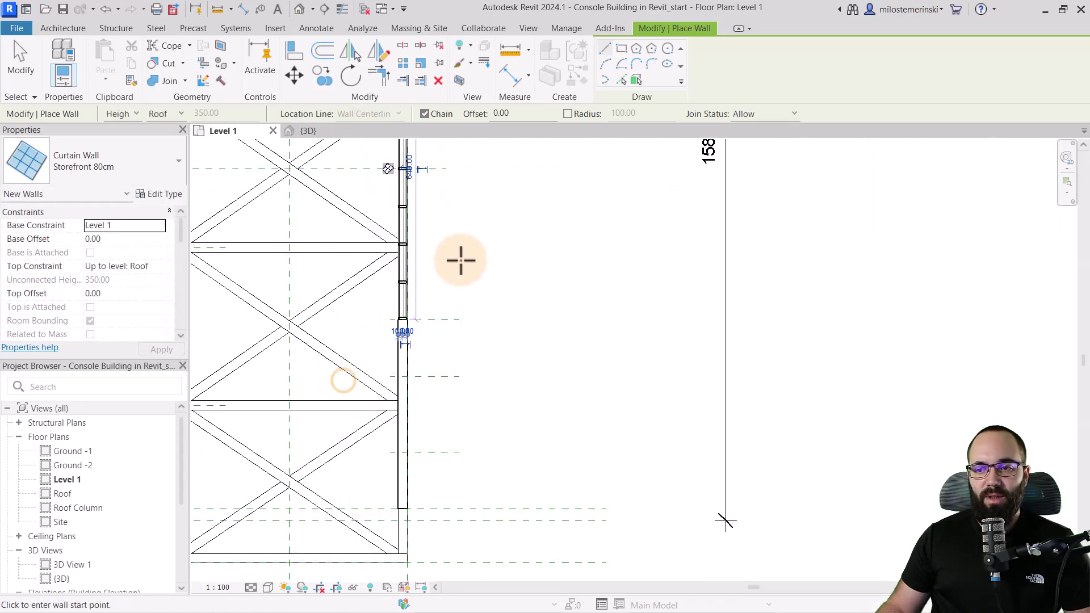
{"action": "scroll", "coordinate": [388, 299], "scroll_direction": "up", "scroll_amount": 2}
{"action": "left_click", "coordinate": [388, 291]}
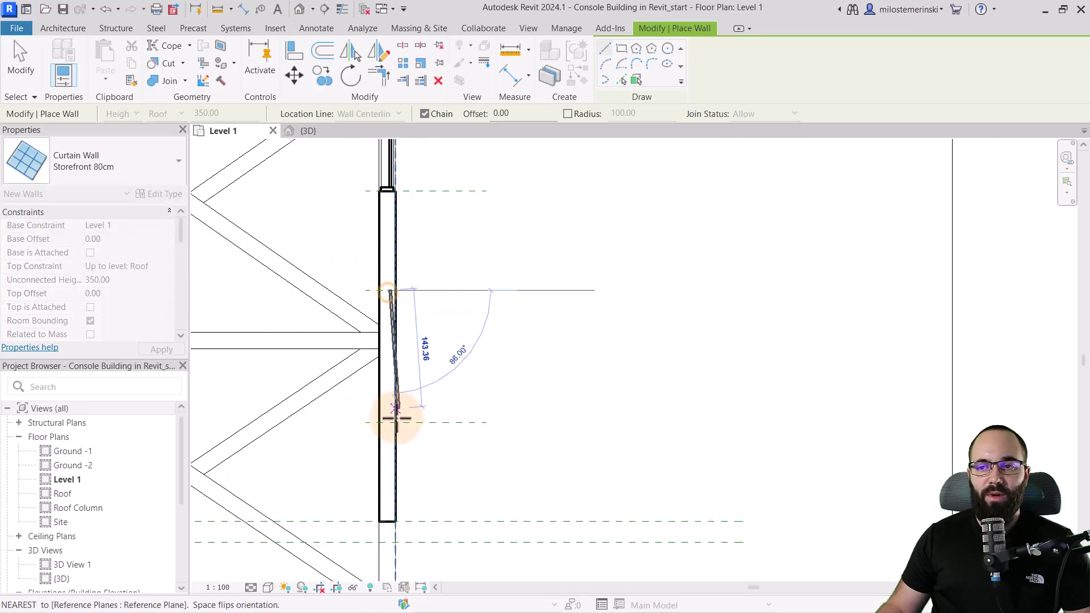
{"action": "left_click", "coordinate": [385, 419]}
{"action": "scroll", "coordinate": [467, 455], "scroll_direction": "down", "scroll_amount": 2}
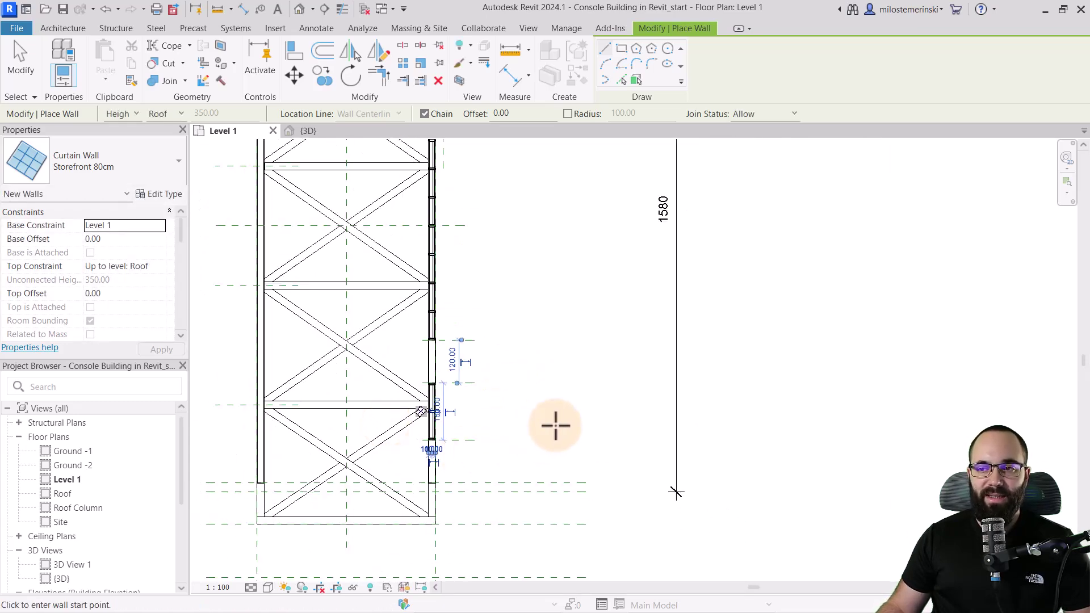
{"action": "key", "text": "Escape"}
{"action": "key", "text": "Escape"}
{"action": "scroll", "coordinate": [546, 423], "scroll_direction": "down", "scroll_amount": 2}
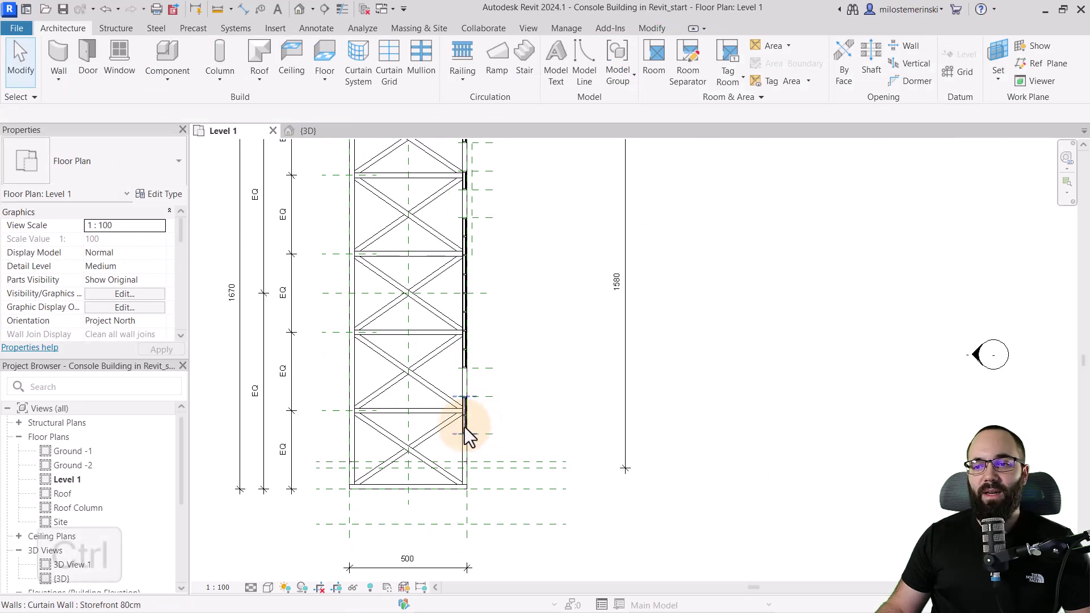
Mirror the right wall's four Storefront 80cm curtain walls onto the left wall about the building's long central reference plane and check them in 3D
{"action": "left_click", "coordinate": [466, 426]}
{"action": "left_click", "coordinate": [466, 347], "text": "ctrl"}
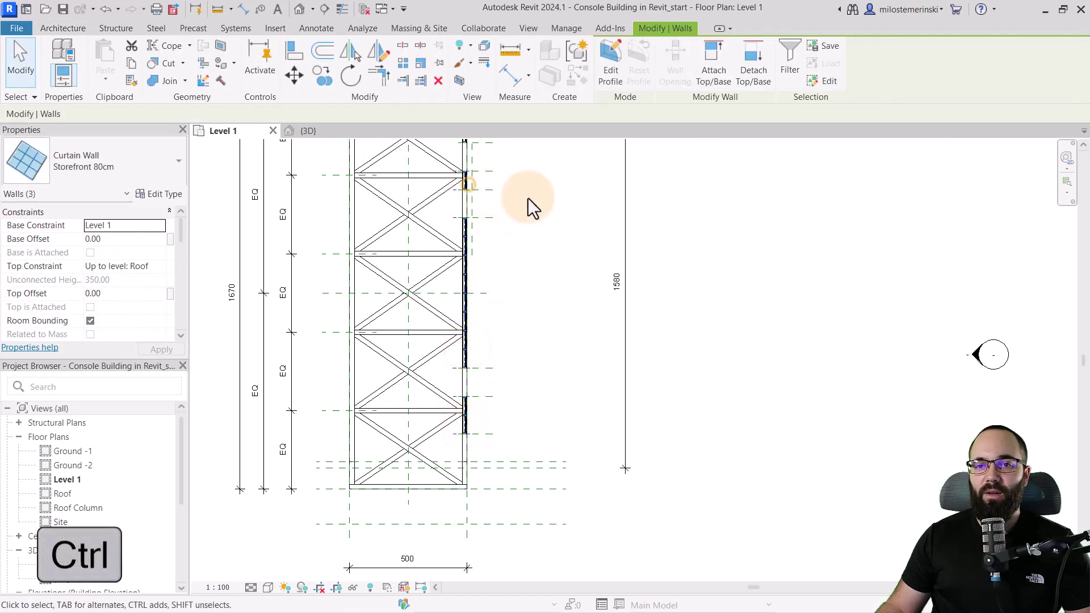
{"action": "middle_click_drag", "start_coordinate": [533, 208], "coordinate": [540, 340]}
{"action": "scroll", "coordinate": [516, 341], "scroll_direction": "up", "scroll_amount": 2}
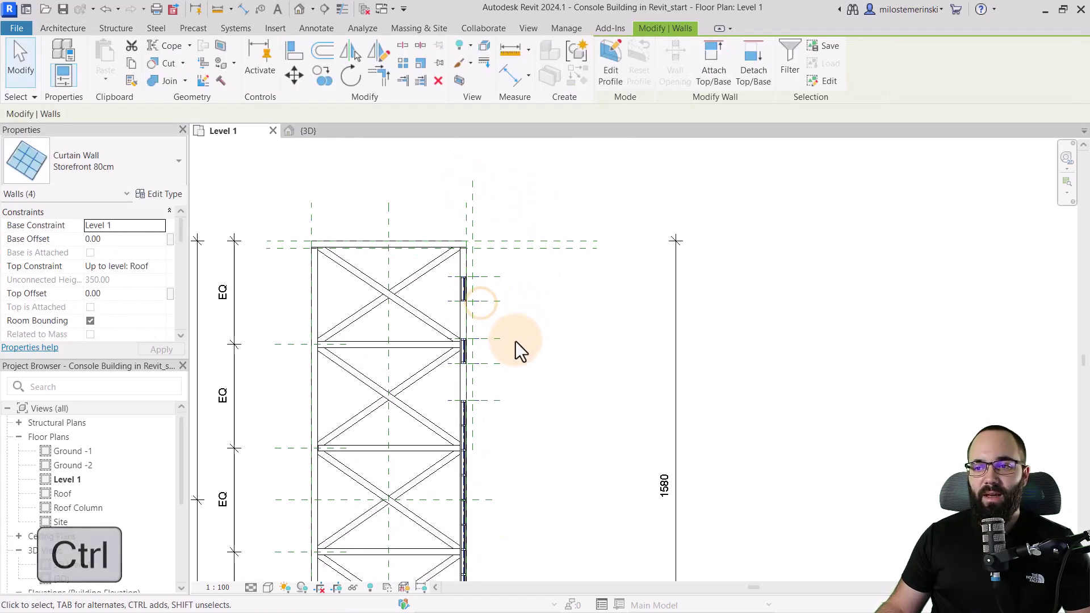
{"action": "left_click", "coordinate": [358, 56]}
{"action": "left_click", "coordinate": [390, 322]}
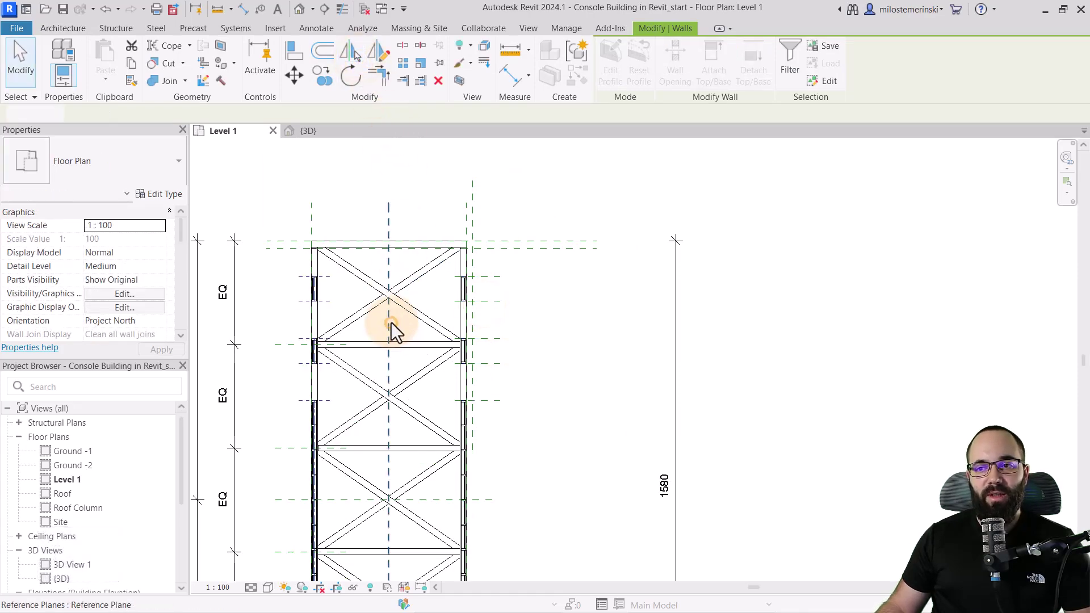
{"action": "left_click", "coordinate": [308, 131]}
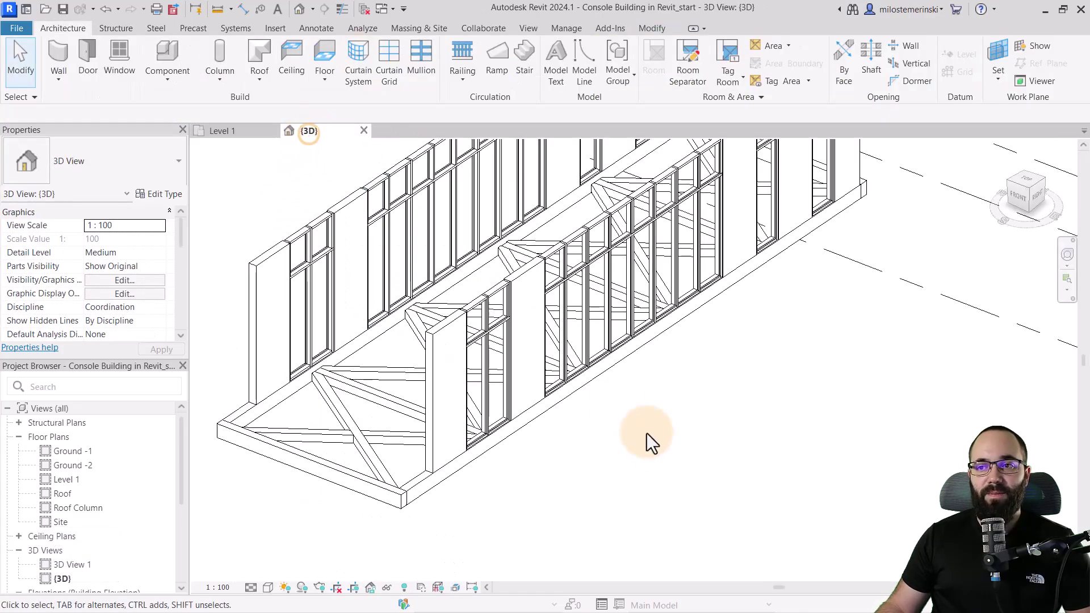
{"action": "middle_click_drag", "start_coordinate": [662, 485], "coordinate": [623, 446], "text": "shift"}
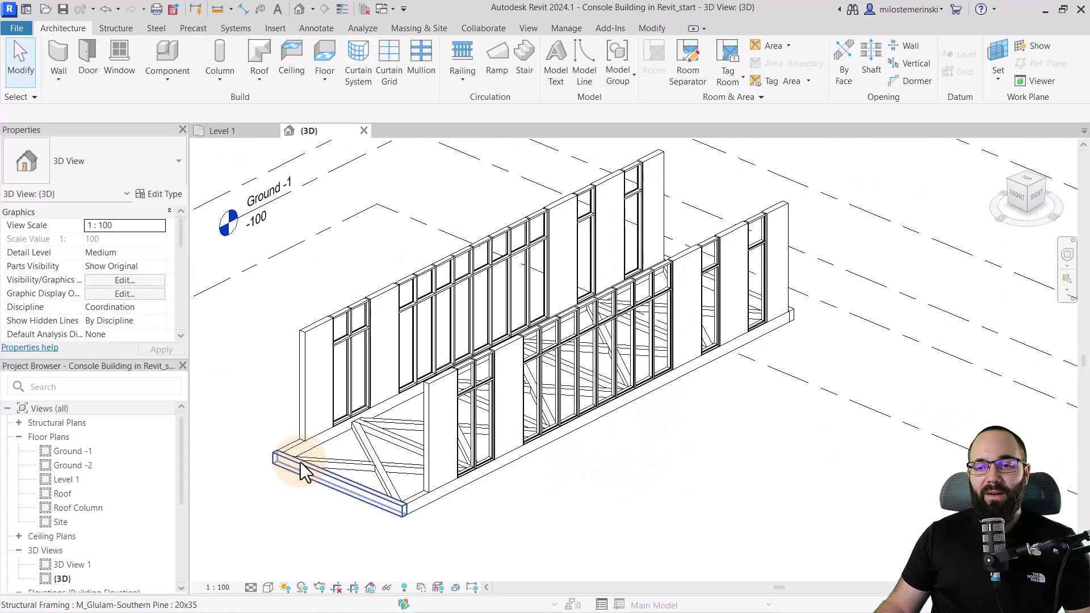
Create a Generic 150mm floor on Level 1 with a rectangular boundary between opposite inner corners of the outer glulam beams
{"action": "left_click", "coordinate": [226, 132]}
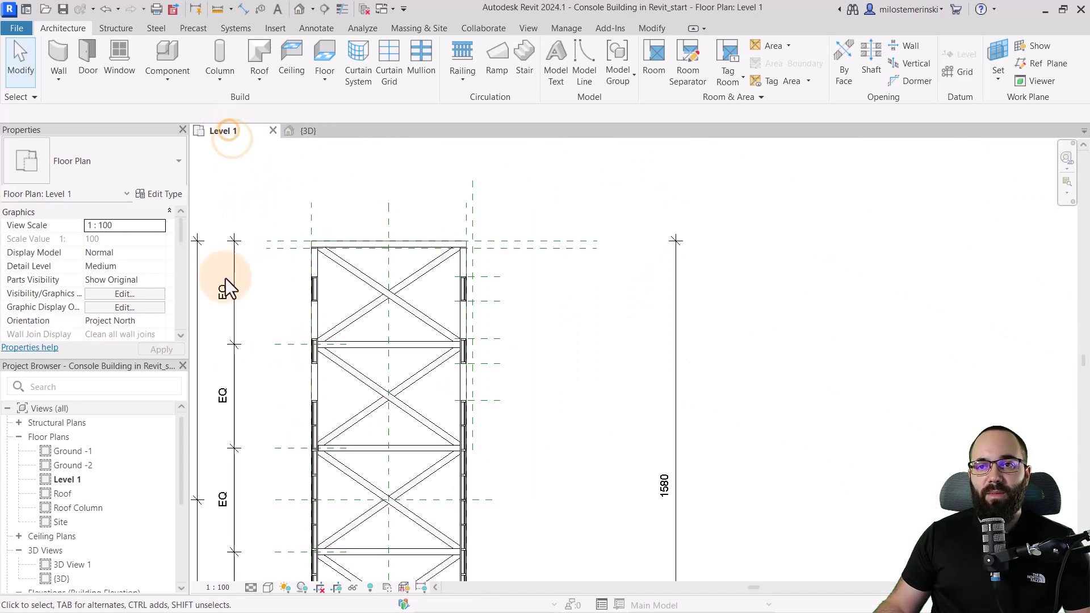
{"action": "left_click", "coordinate": [321, 56]}
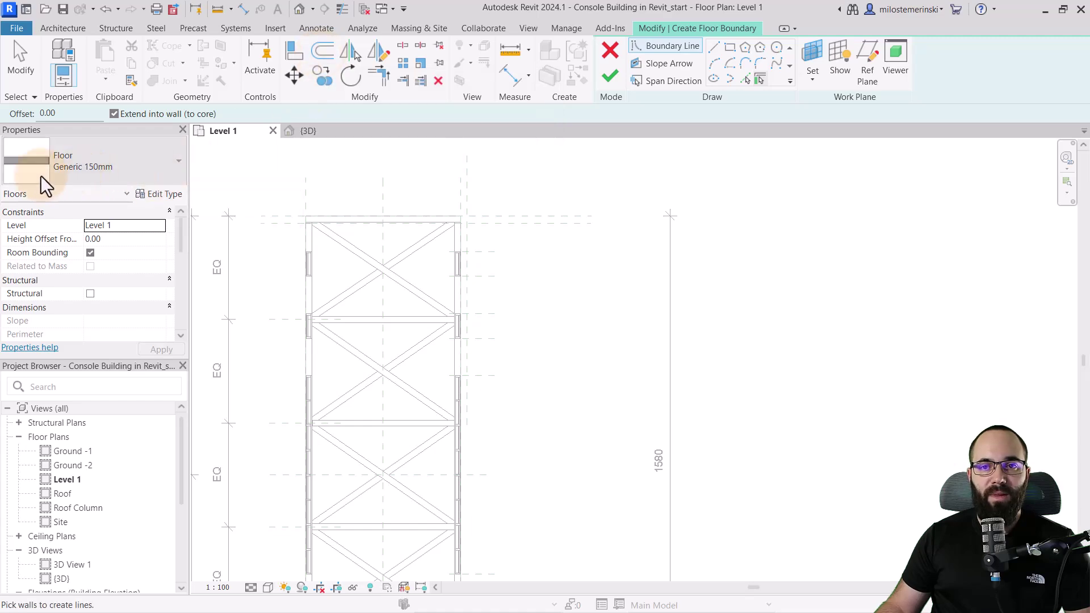
{"action": "left_click", "coordinate": [731, 48]}
{"action": "scroll", "coordinate": [312, 243], "scroll_direction": "up", "scroll_amount": 5}
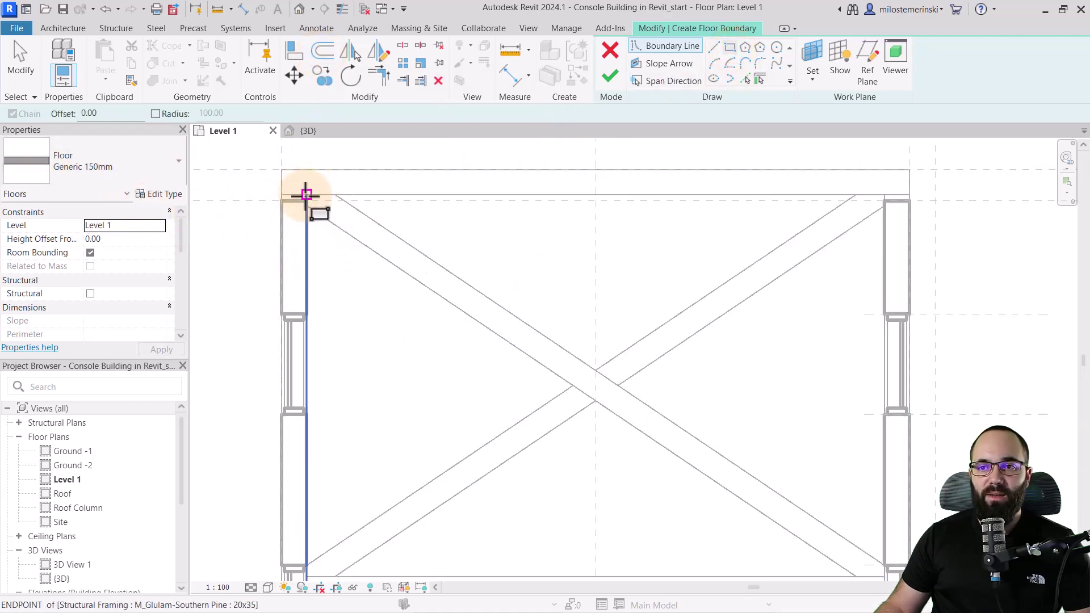
{"action": "left_click", "coordinate": [306, 195]}
{"action": "scroll", "coordinate": [462, 316], "scroll_direction": "down", "scroll_amount": 4}
{"action": "middle_click_drag", "start_coordinate": [462, 317], "coordinate": [390, 354]}
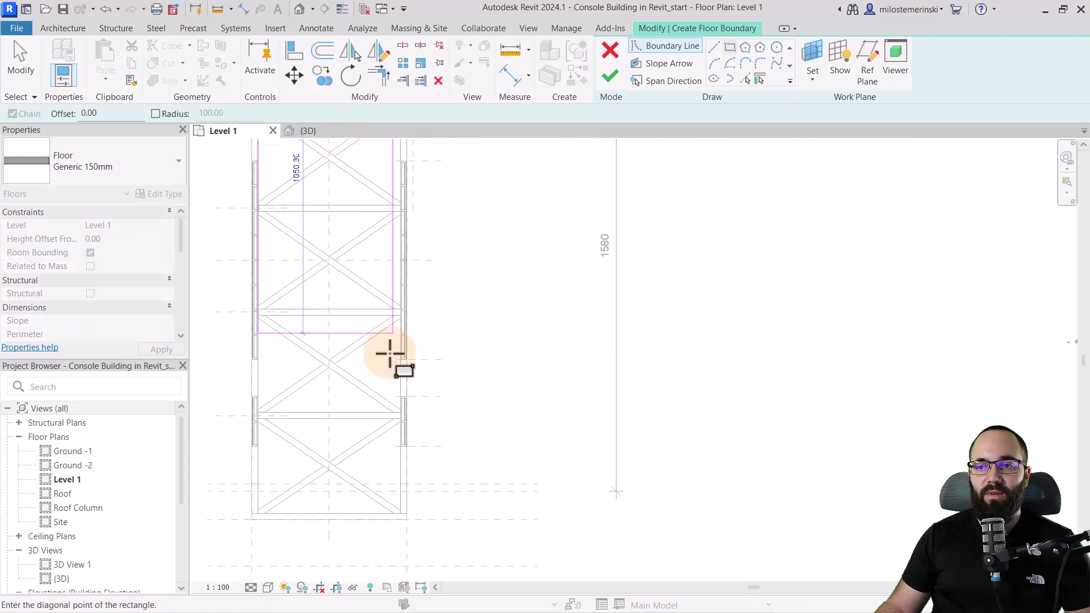
{"action": "scroll", "coordinate": [437, 363], "scroll_direction": "up", "scroll_amount": 5}
{"action": "left_click", "coordinate": [466, 412]}
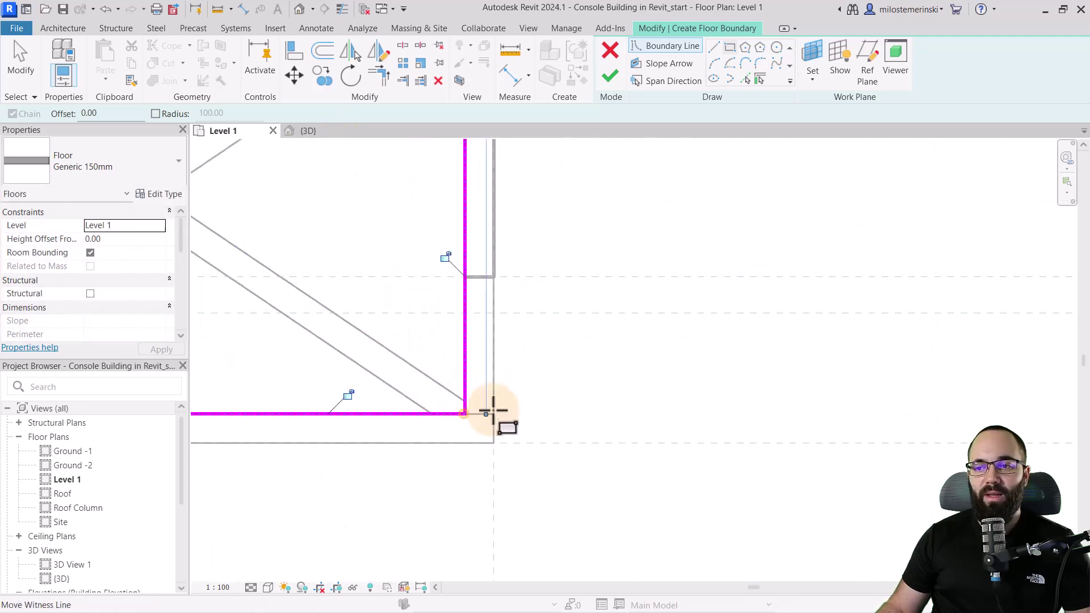
{"action": "scroll", "coordinate": [584, 396], "scroll_direction": "down", "scroll_amount": 4}
{"action": "left_click", "coordinate": [611, 76]}
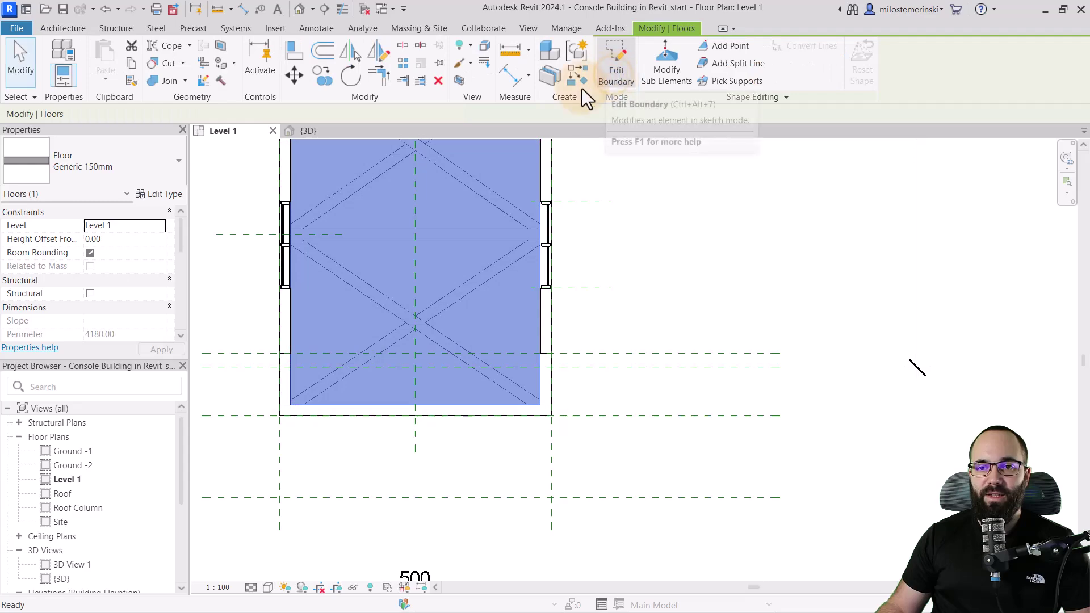
Examine the new floor in the 3D view from below and above, selecting it within the glulam frame
{"action": "left_click", "coordinate": [308, 131]}
{"action": "left_click", "coordinate": [448, 435]}
{"action": "middle_click_drag", "start_coordinate": [511, 545], "coordinate": [498, 297], "text": "shift"}
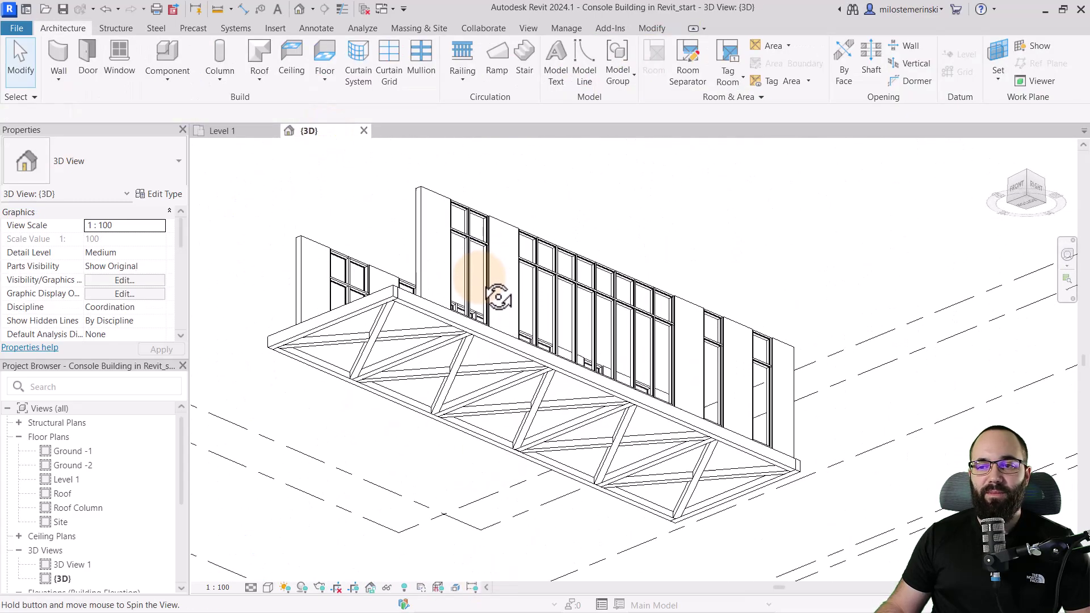
{"action": "left_click", "coordinate": [335, 366]}
{"action": "middle_click_drag", "start_coordinate": [335, 367], "coordinate": [389, 287], "text": "shift"}
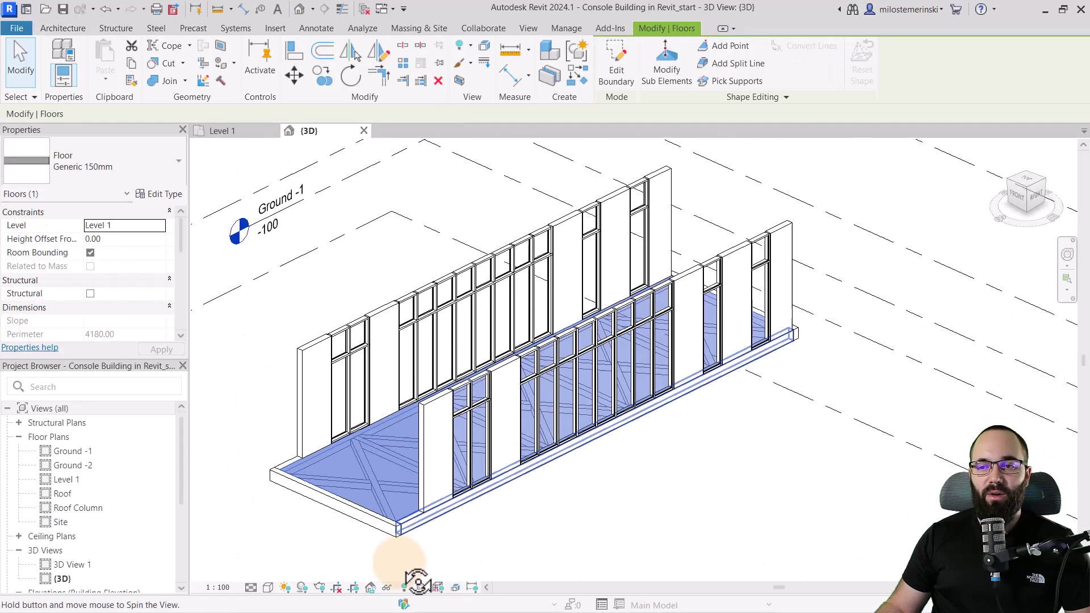
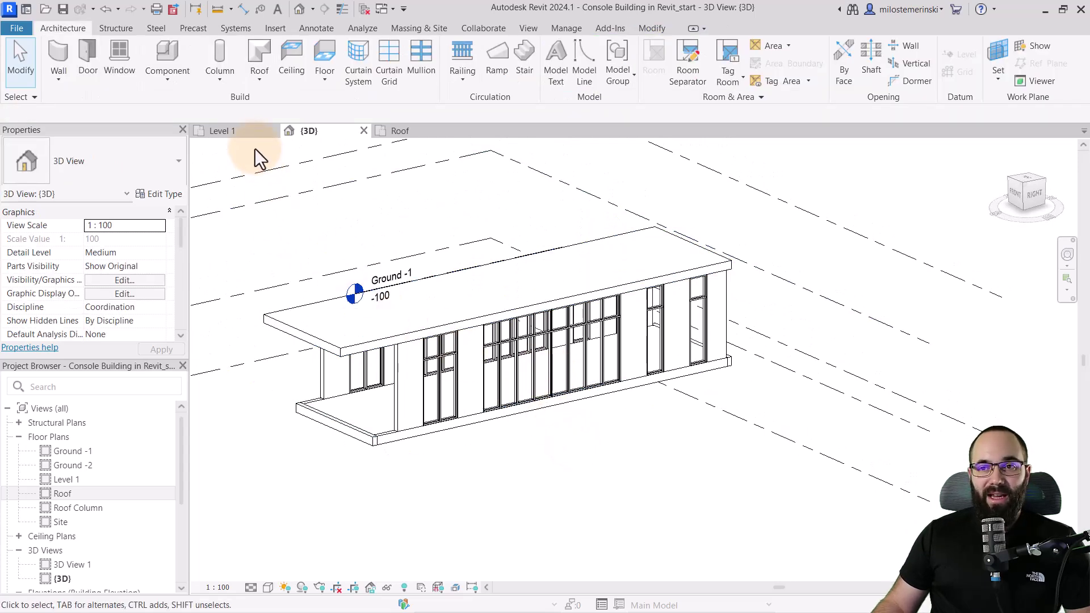
Place a vertical 170 x 250 M_Dimension Lumber-Column at the upper-left corner of the glulam frame on the Level 1 plan
{"action": "left_click", "coordinate": [245, 134]}
{"action": "middle_click_drag", "start_coordinate": [382, 299], "coordinate": [361, 429]}
{"action": "left_click", "coordinate": [116, 28]}
{"action": "left_click", "coordinate": [118, 61]}
{"action": "left_click", "coordinate": [108, 162]}
{"action": "left_click", "coordinate": [69, 277]}
{"action": "middle_click_drag", "start_coordinate": [354, 239], "coordinate": [350, 380]}
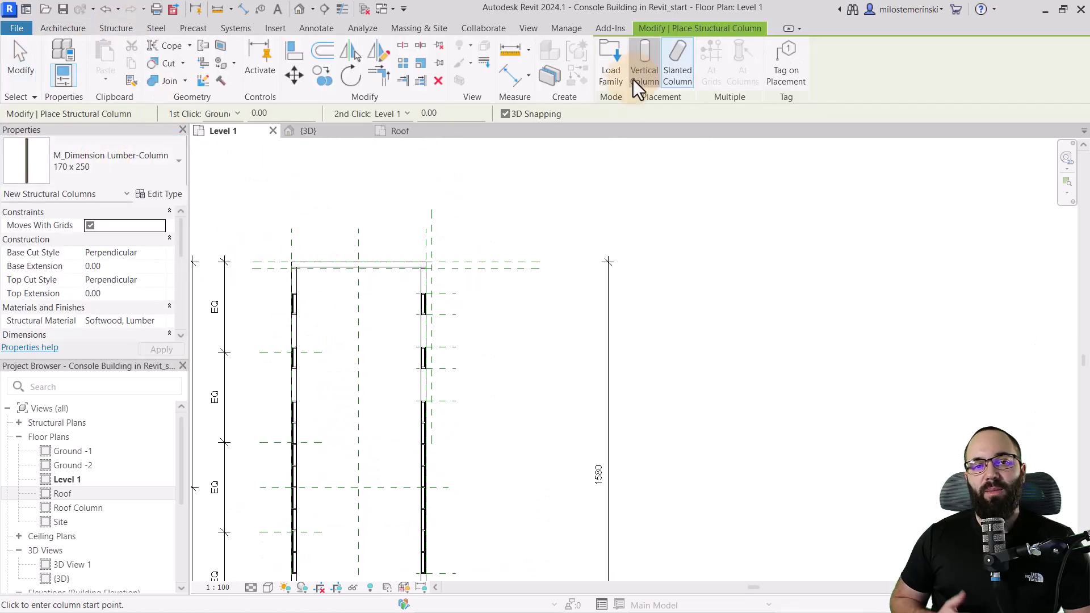
{"action": "left_click", "coordinate": [637, 81]}
{"action": "scroll", "coordinate": [294, 262], "scroll_direction": "up", "scroll_amount": 8}
{"action": "left_click", "coordinate": [278, 282]}
{"action": "key", "text": "Escape"}
{"action": "key", "text": "Escape"}
{"action": "scroll", "coordinate": [280, 328], "scroll_direction": "up", "scroll_amount": 2}
{"action": "scroll", "coordinate": [305, 328], "scroll_direction": "down", "scroll_amount": 1}
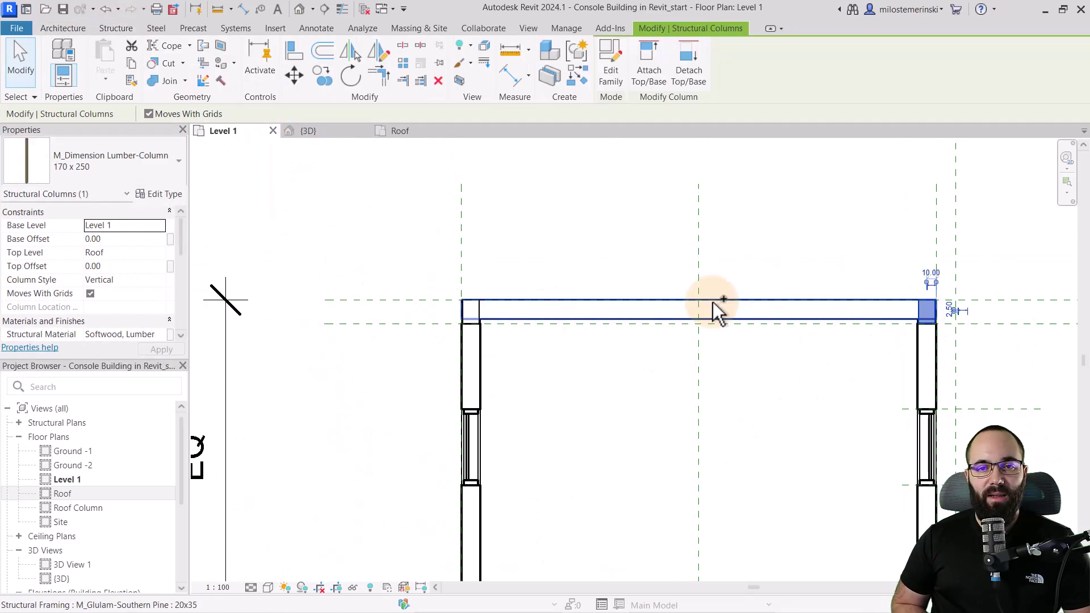
Copy the lumber column to both side wall ends at the building's open front, and check the columns in the 3D view
{"action": "left_click", "coordinate": [471, 312], "text": "ctrl"}
{"action": "left_click", "coordinate": [324, 79]}
{"action": "left_click", "coordinate": [473, 325]}
{"action": "middle_click_drag", "start_coordinate": [471, 499], "coordinate": [366, 396]}
{"action": "left_click", "coordinate": [351, 302]}
{"action": "key", "text": "Escape"}
{"action": "key", "text": "Escape"}
{"action": "scroll", "coordinate": [352, 302], "scroll_direction": "down", "scroll_amount": 5}
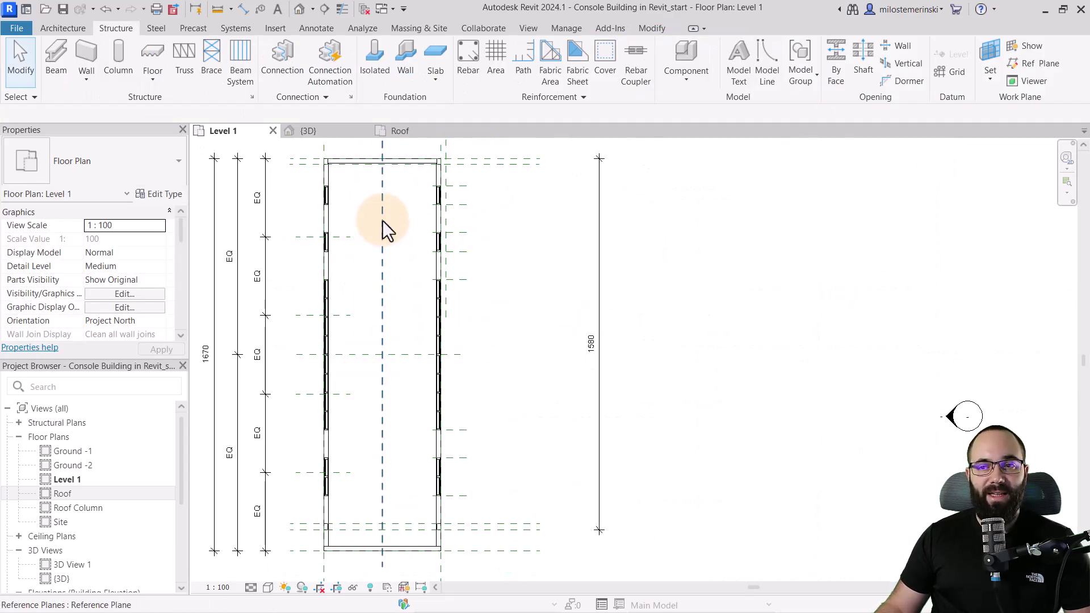
{"action": "left_click", "coordinate": [352, 130]}
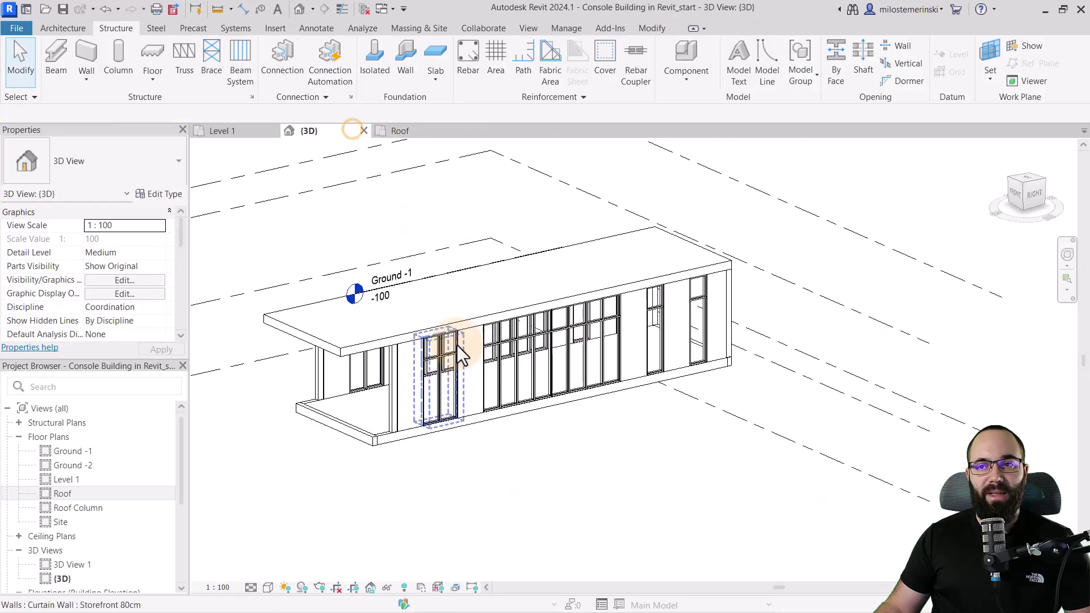
{"action": "middle_click_drag", "start_coordinate": [499, 397], "coordinate": [420, 406], "text": "shift"}
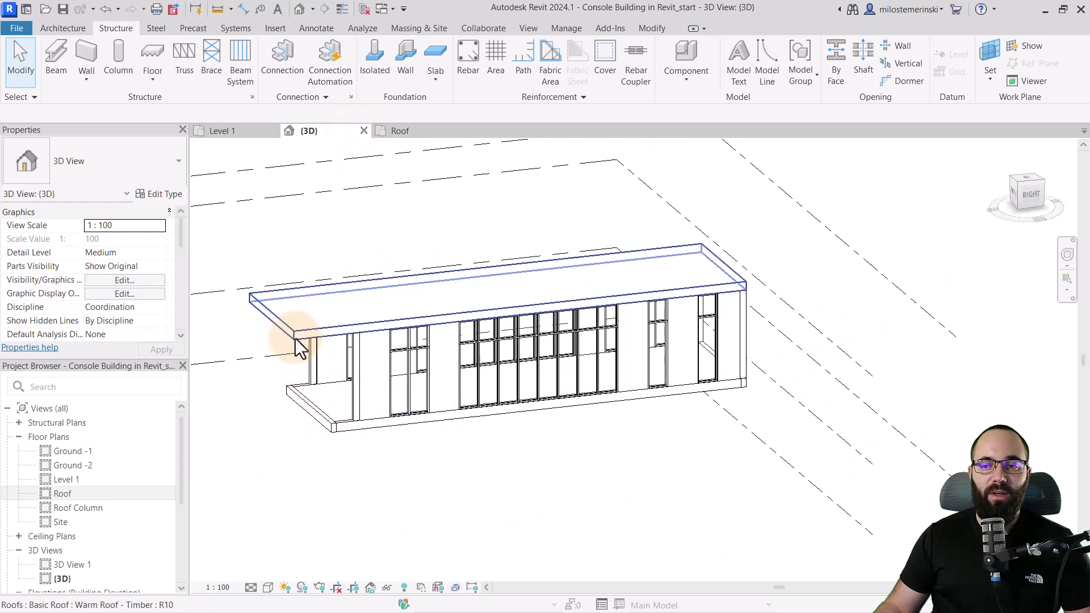
In the East elevation, copy the slanted reference plane horizontally about 12 cm toward the building
{"action": "scroll", "coordinate": [118, 430], "scroll_direction": "down", "scroll_amount": 5}
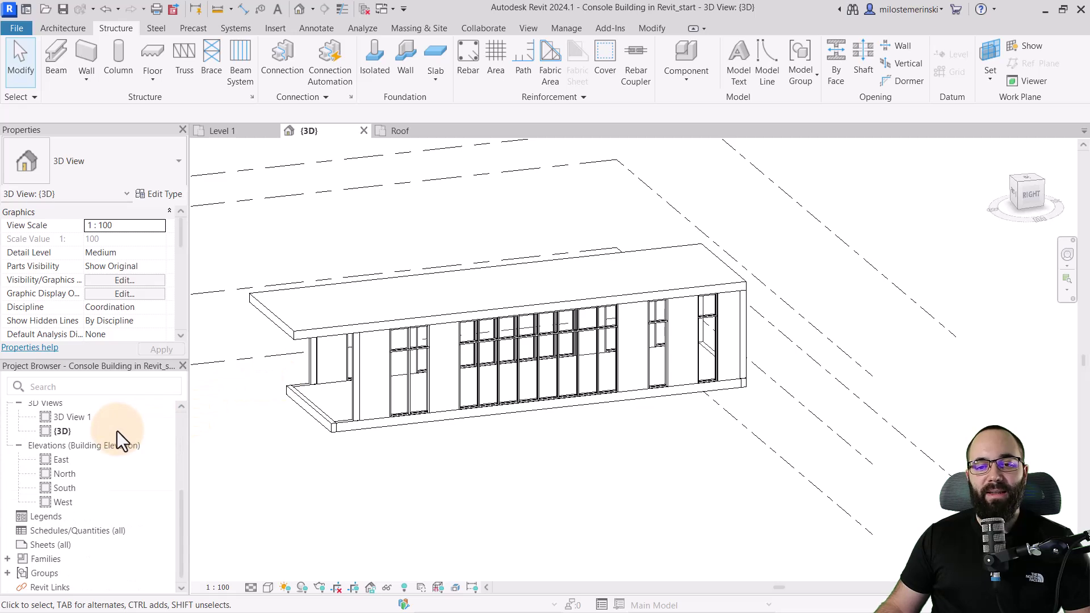
{"action": "double_click", "coordinate": [60, 460]}
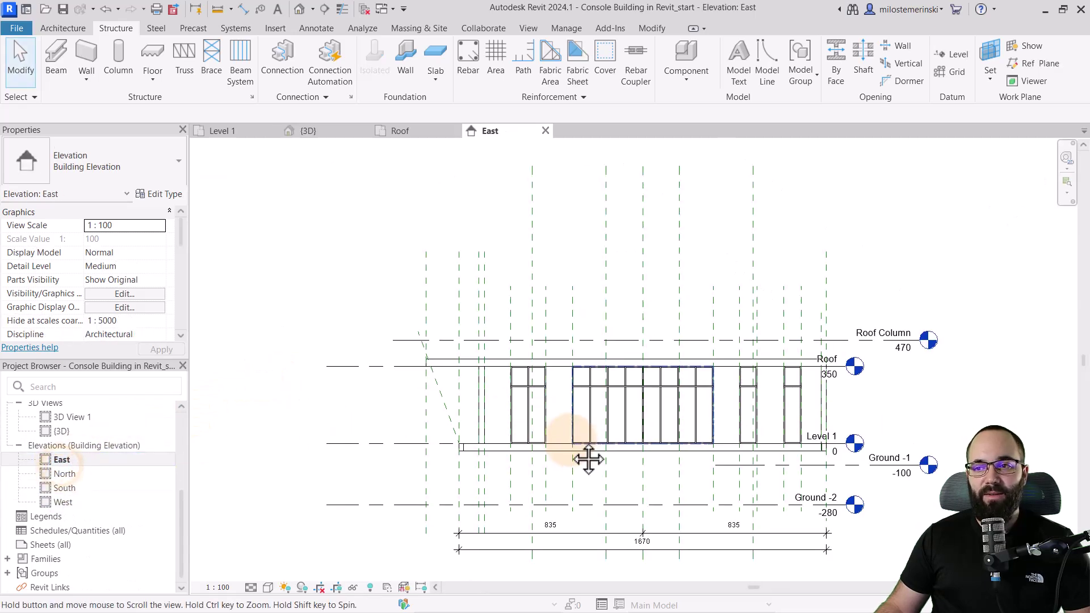
{"action": "middle_click_drag", "start_coordinate": [588, 460], "coordinate": [331, 389]}
{"action": "scroll", "coordinate": [344, 391], "scroll_direction": "up", "scroll_amount": 3}
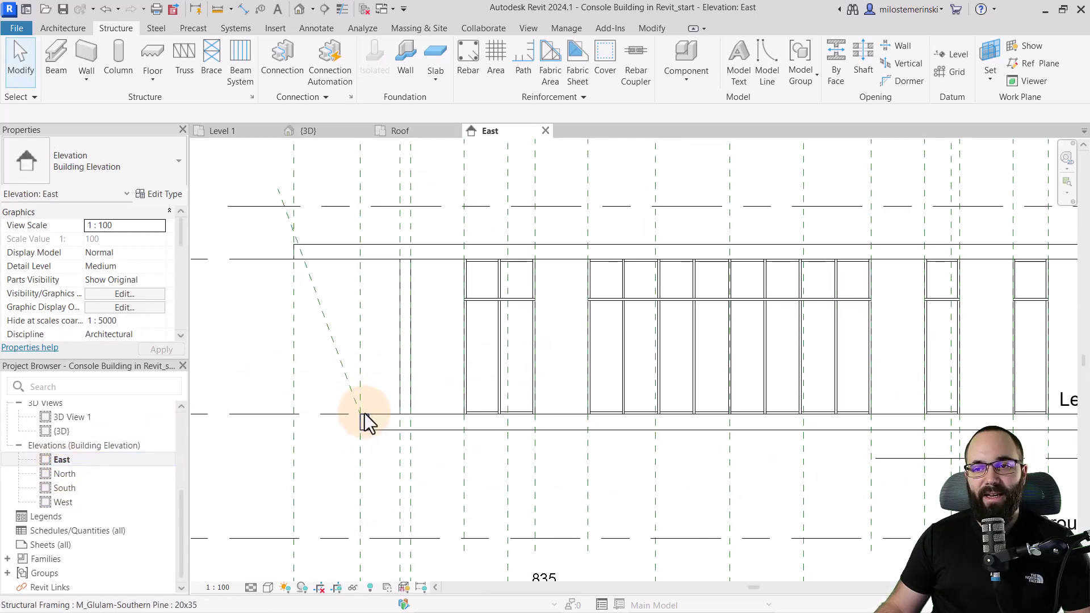
{"action": "scroll", "coordinate": [343, 364], "scroll_direction": "up", "scroll_amount": 3}
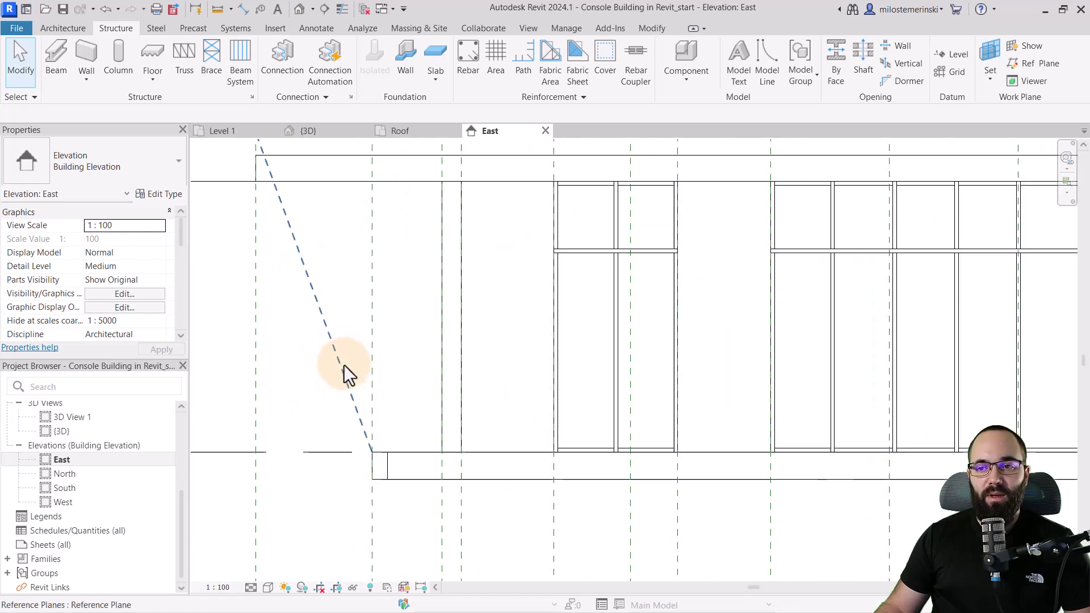
{"action": "left_click", "coordinate": [343, 368]}
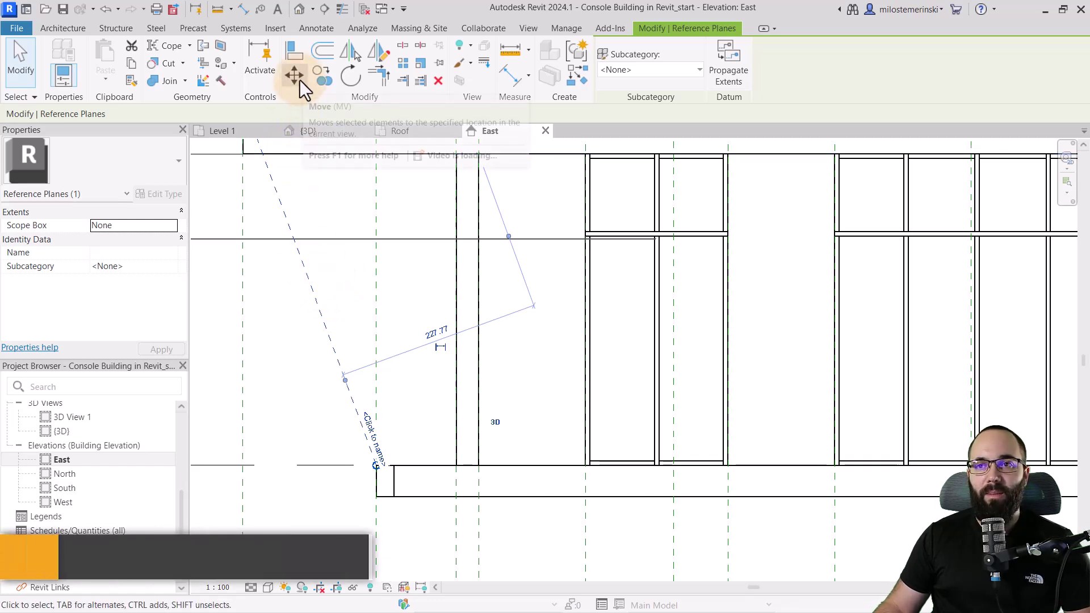
{"action": "key", "text": "c"}
{"action": "key", "text": "o"}
{"action": "left_click", "coordinate": [281, 390]}
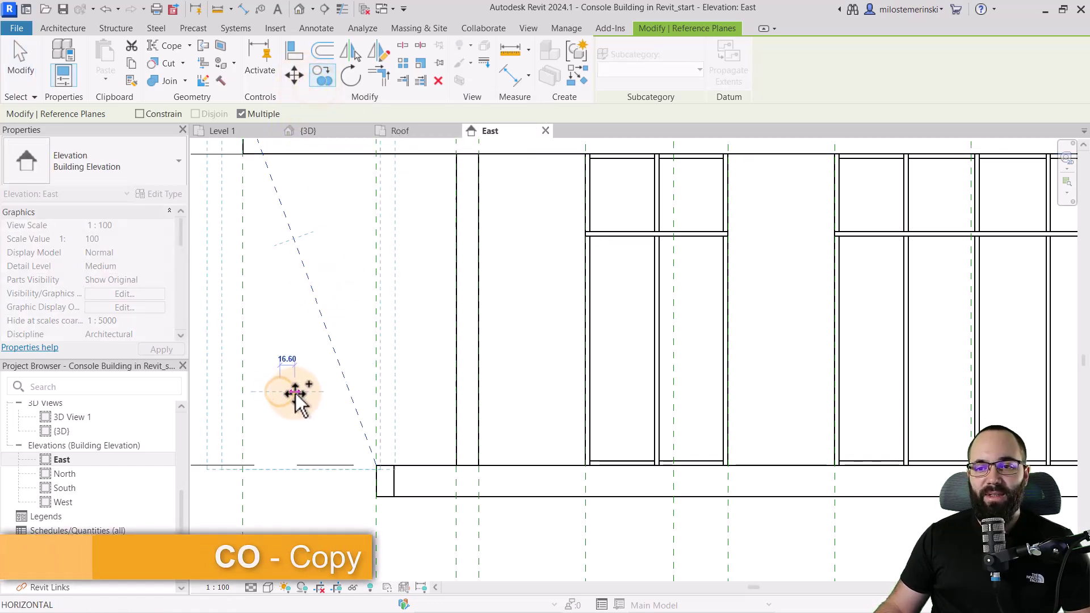
{"action": "type", "text": "12,"}
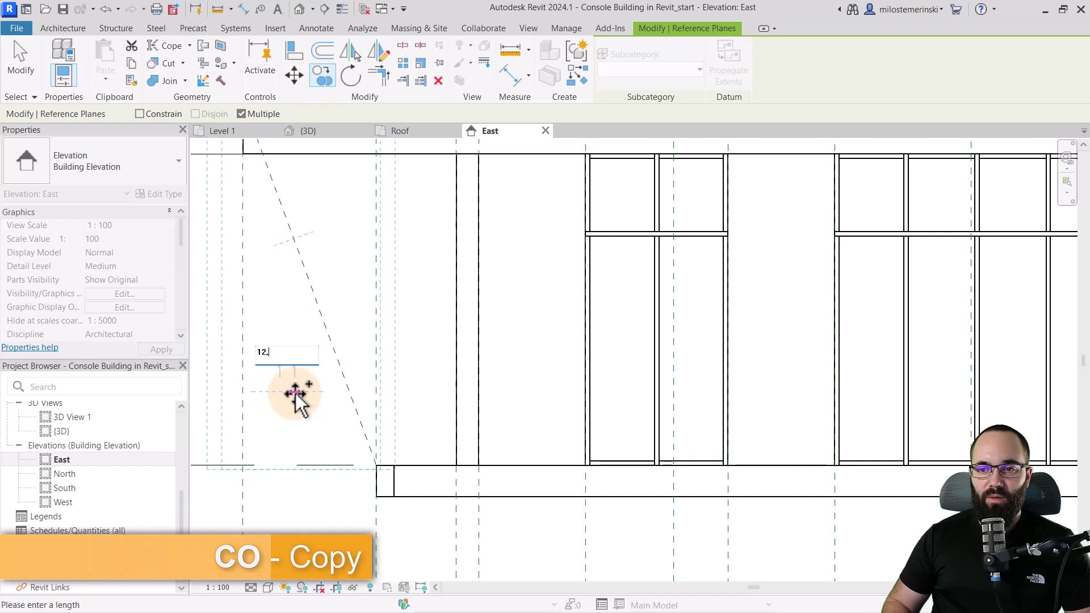
{"action": "key", "text": "Return"}
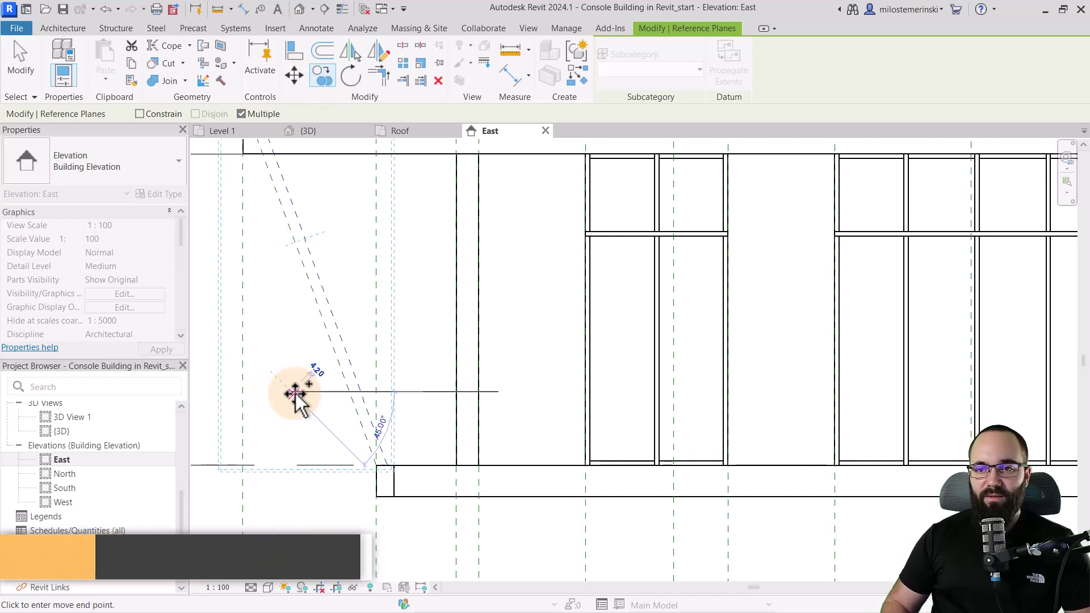
{"action": "key", "text": "Escape"}
{"action": "key", "text": "Escape"}
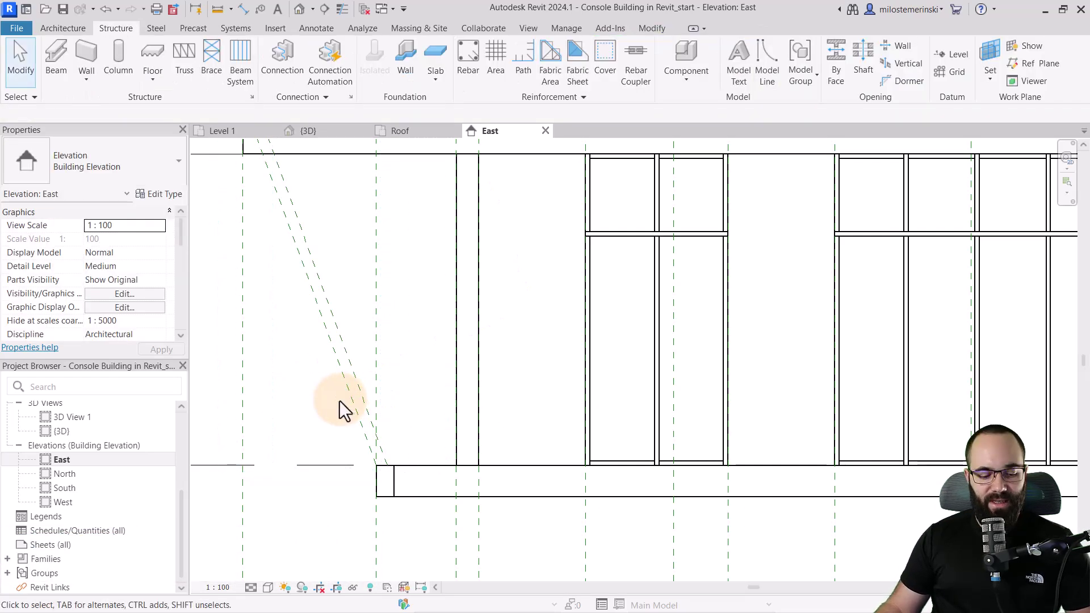
{"action": "left_click", "coordinate": [244, 131]}
{"action": "scroll", "coordinate": [448, 398], "scroll_direction": "up", "scroll_amount": 5}
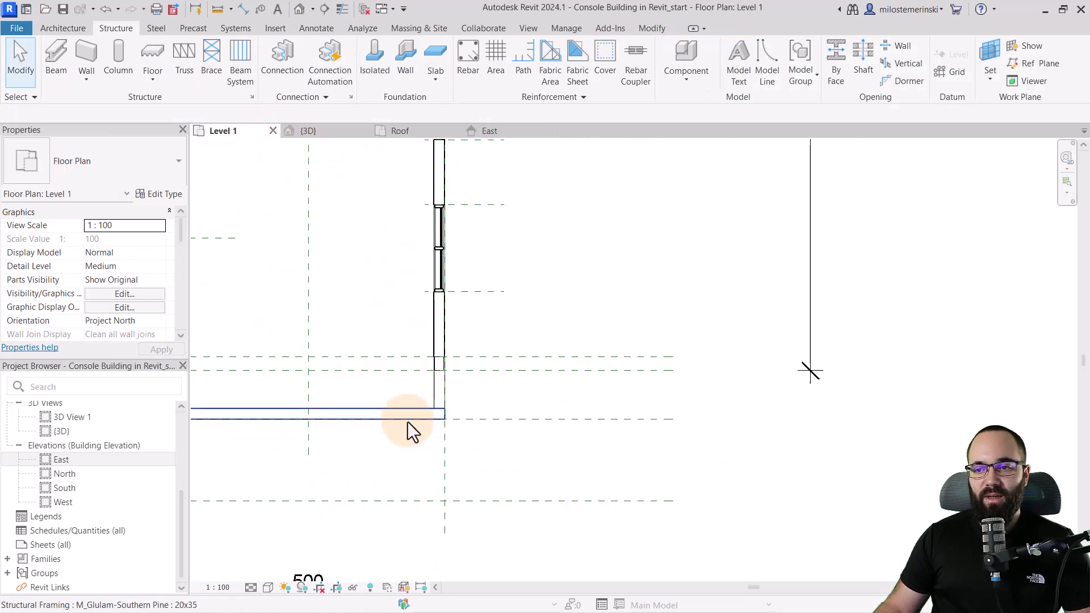
{"action": "middle_click_drag", "start_coordinate": [407, 422], "coordinate": [472, 460]}
{"action": "left_click", "coordinate": [490, 131]}
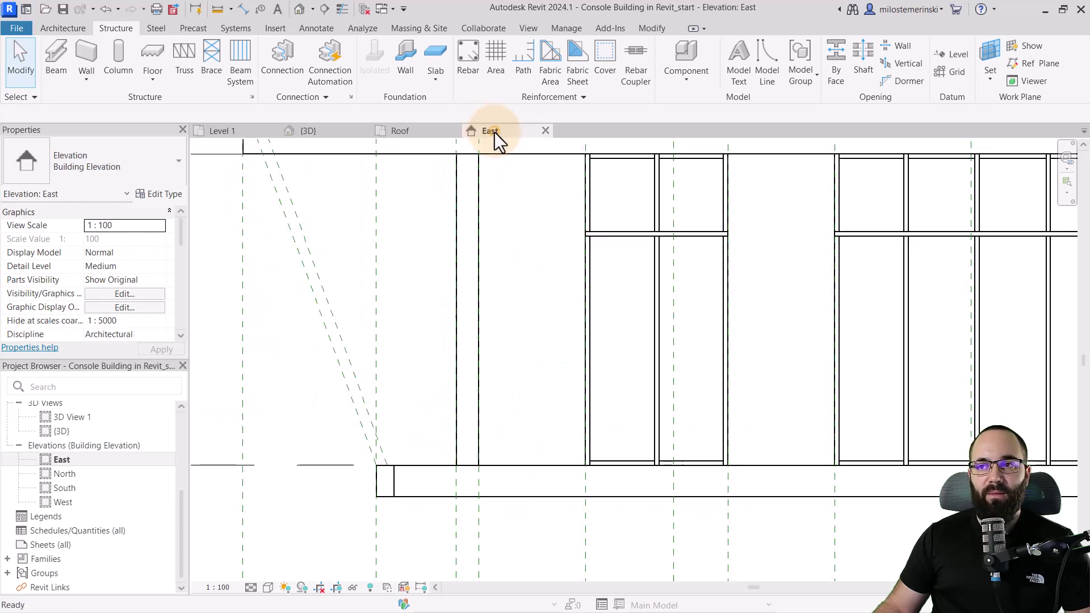
Prepare a slanted 170 x 250 structural column in the East elevation with base and top cut styles both set to Horizontal
{"action": "middle_click_drag", "start_coordinate": [384, 319], "coordinate": [352, 363]}
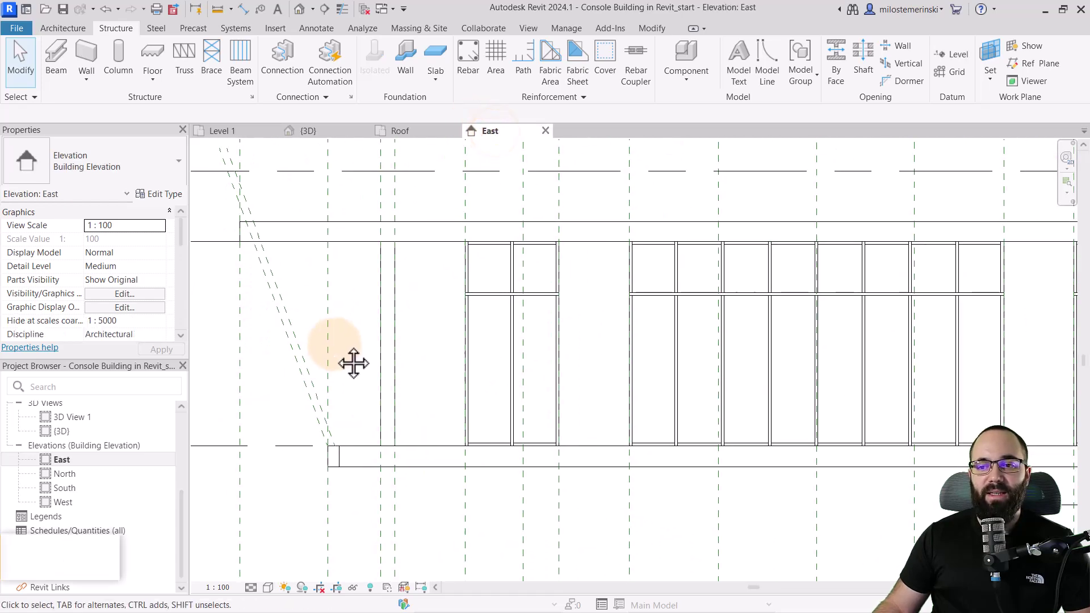
{"action": "left_click", "coordinate": [121, 69]}
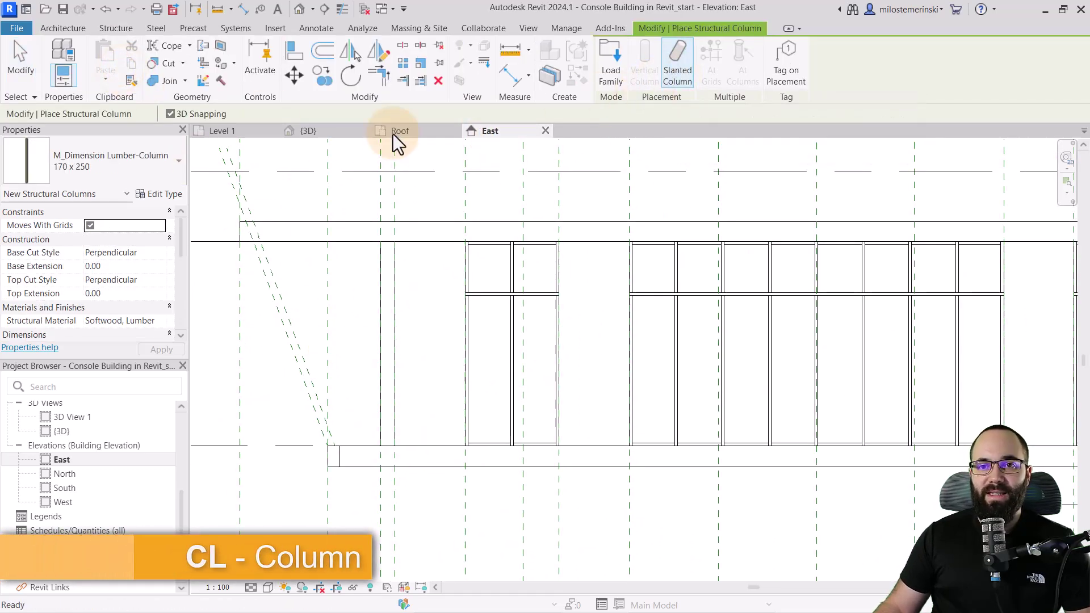
{"action": "left_click", "coordinate": [131, 280]}
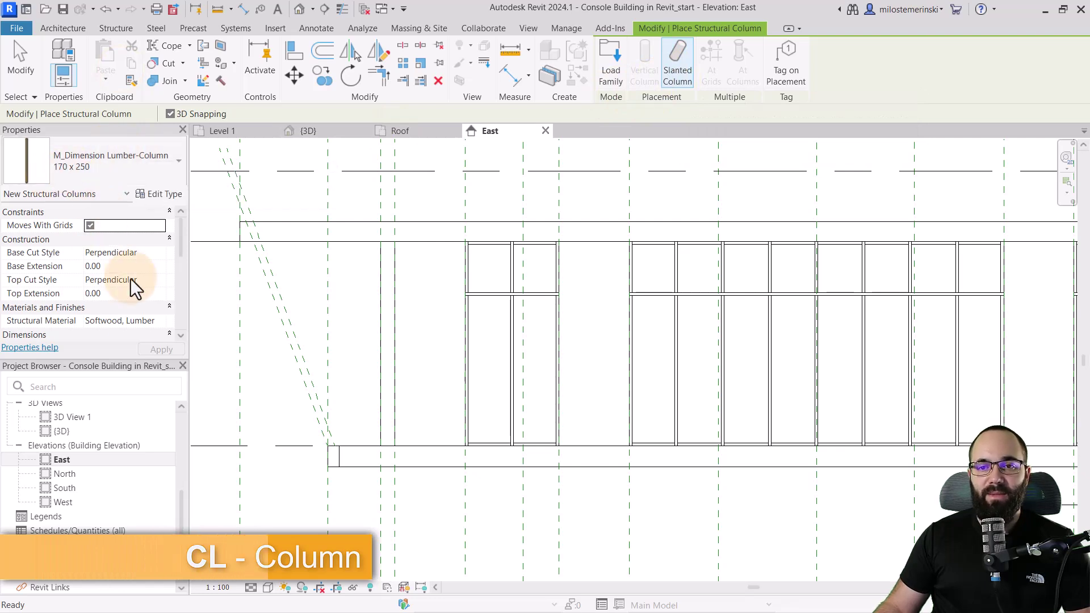
{"action": "left_click", "coordinate": [153, 253]}
{"action": "left_click", "coordinate": [160, 253]}
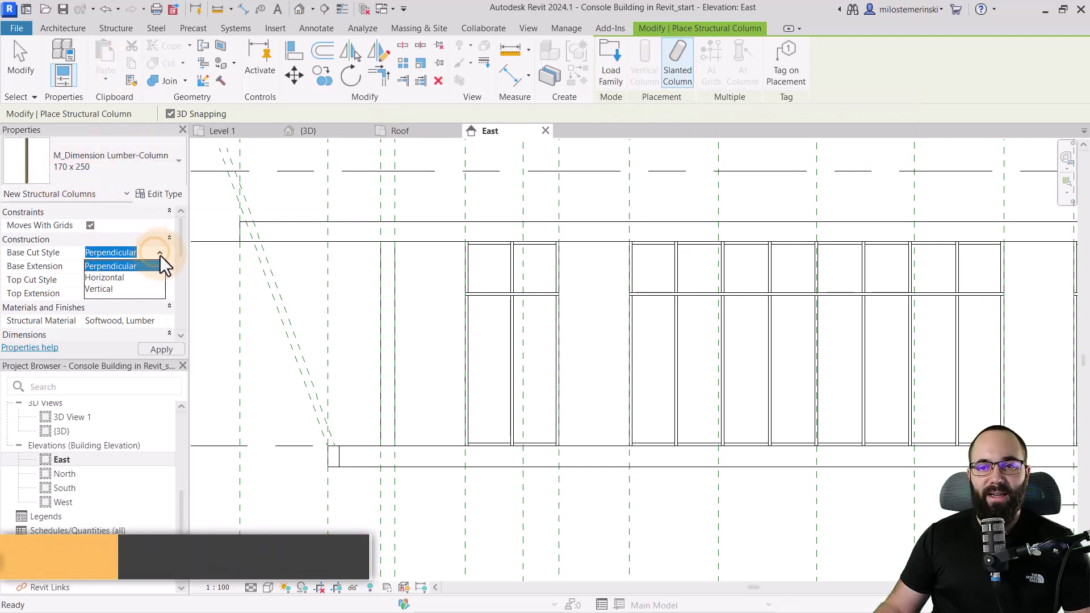
{"action": "left_click", "coordinate": [102, 276]}
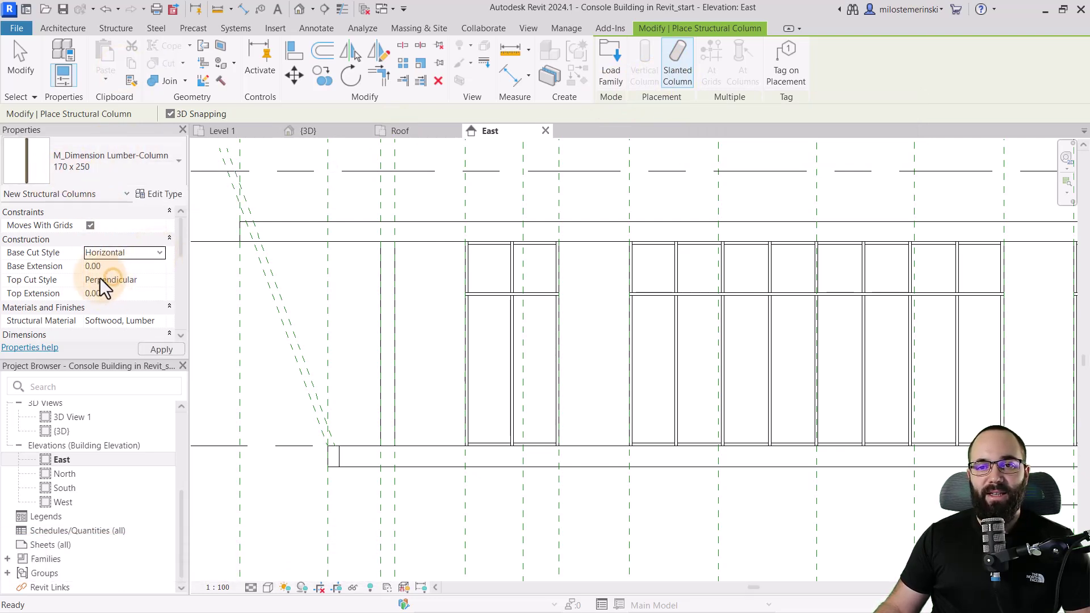
{"action": "left_click", "coordinate": [158, 281]}
{"action": "left_click", "coordinate": [121, 300]}
{"action": "left_click", "coordinate": [162, 349]}
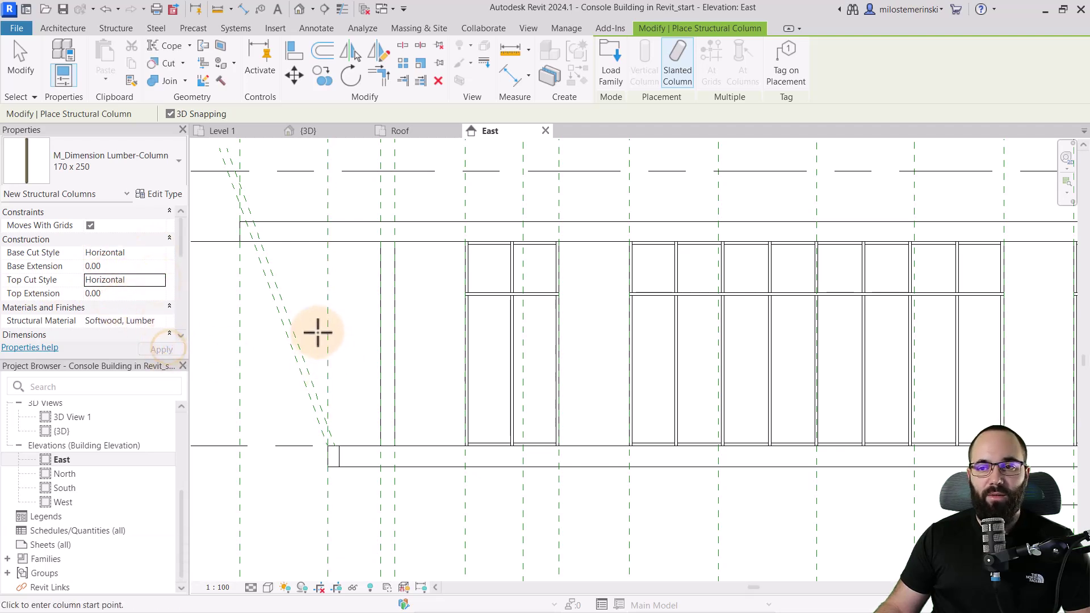
Place the slanted column along the copied reference plane from the glulam beam's top to the roof's underside, and inspect it in 3D
{"action": "scroll", "coordinate": [419, 448], "scroll_direction": "up", "scroll_amount": 4}
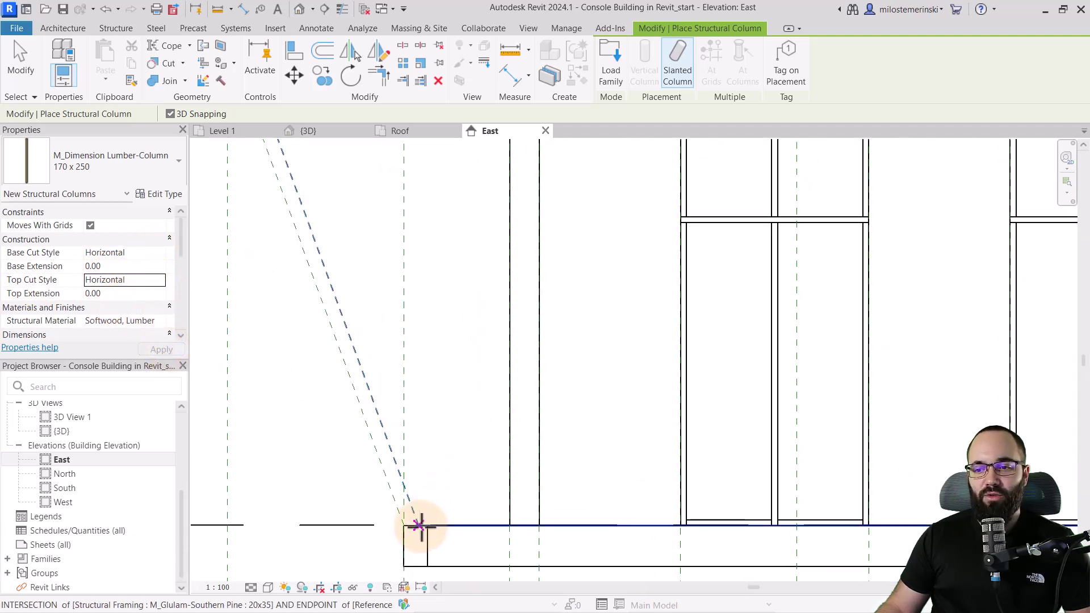
{"action": "left_click", "coordinate": [419, 526]}
{"action": "scroll", "coordinate": [390, 419], "scroll_direction": "down", "scroll_amount": 2}
{"action": "scroll", "coordinate": [365, 365], "scroll_direction": "up", "scroll_amount": 4}
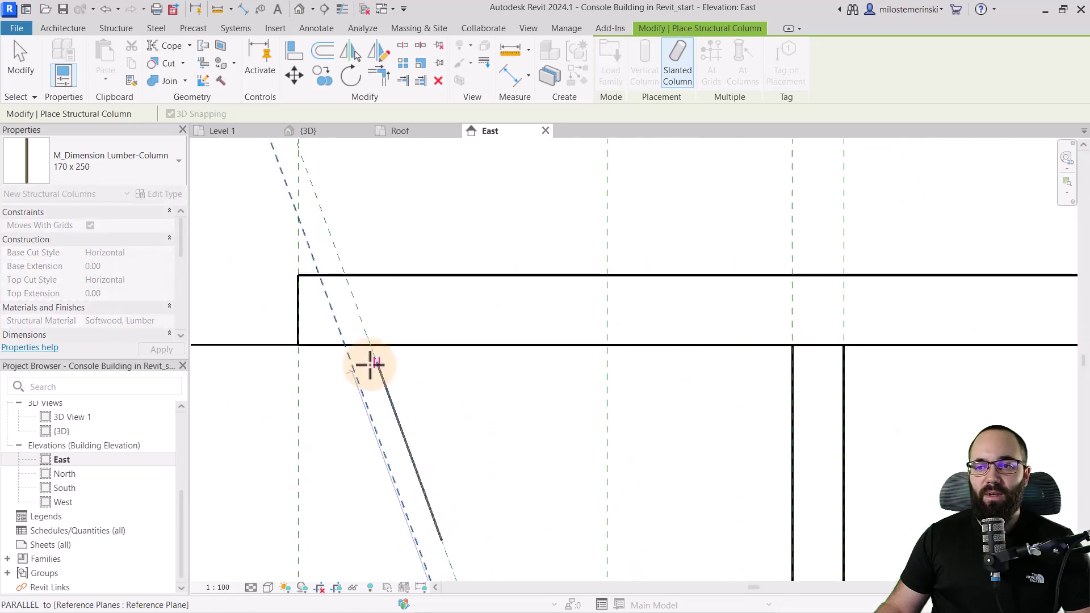
{"action": "left_click", "coordinate": [370, 345]}
{"action": "scroll", "coordinate": [318, 244], "scroll_direction": "down", "scroll_amount": 4}
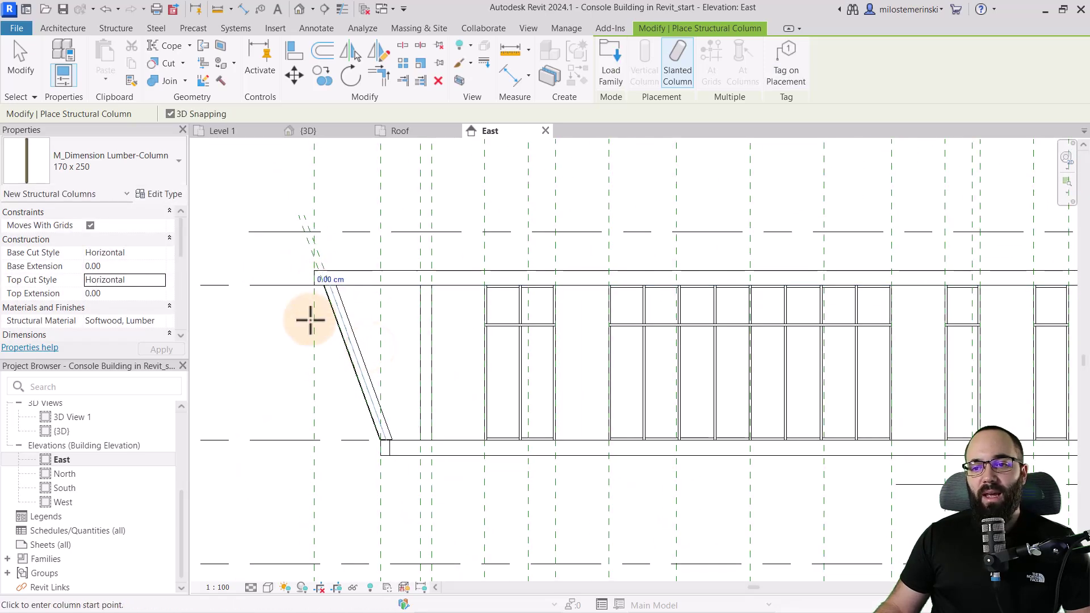
{"action": "key", "text": "Escape"}
{"action": "left_click", "coordinate": [308, 131]}
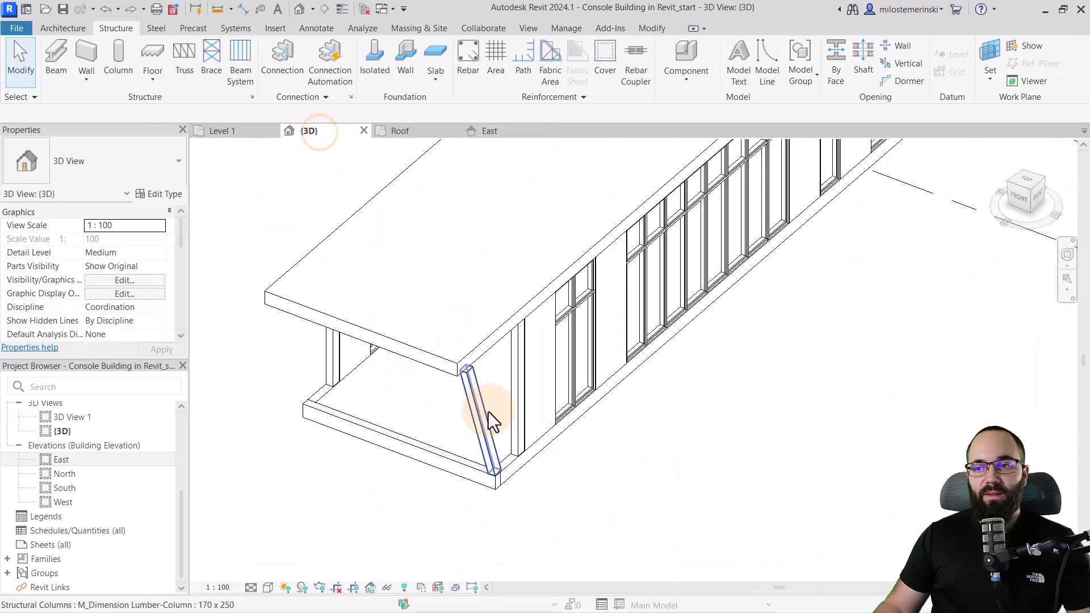
{"action": "left_click", "coordinate": [495, 440]}
{"action": "middle_click_drag", "start_coordinate": [499, 444], "coordinate": [500, 363], "text": "shift"}
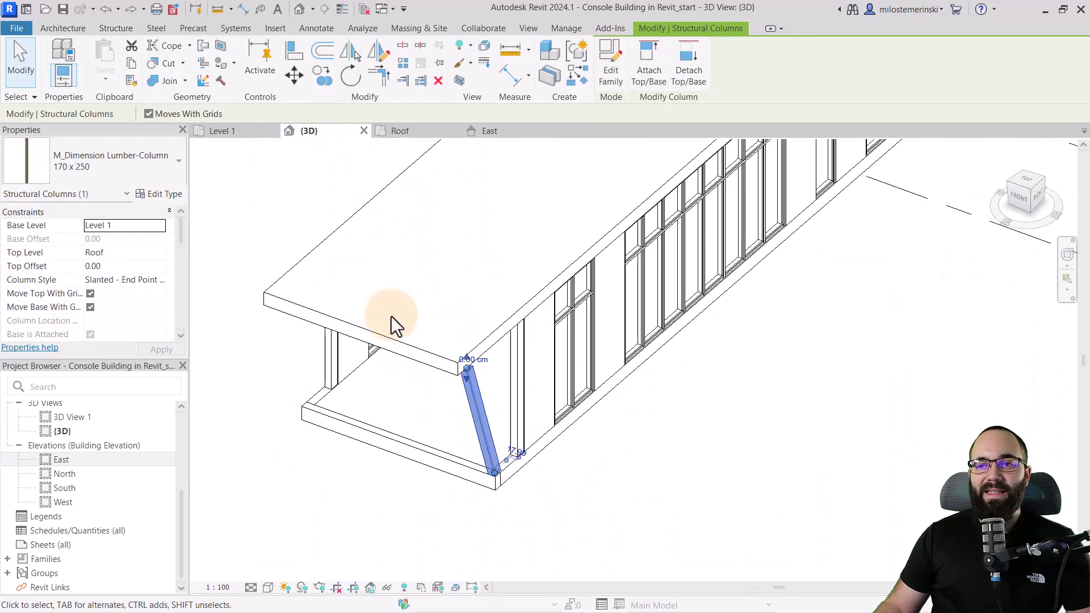
Align the slanted column's centre with the centreline of the right side glulam beam in the Level 1 plan
{"action": "left_click", "coordinate": [272, 131]}
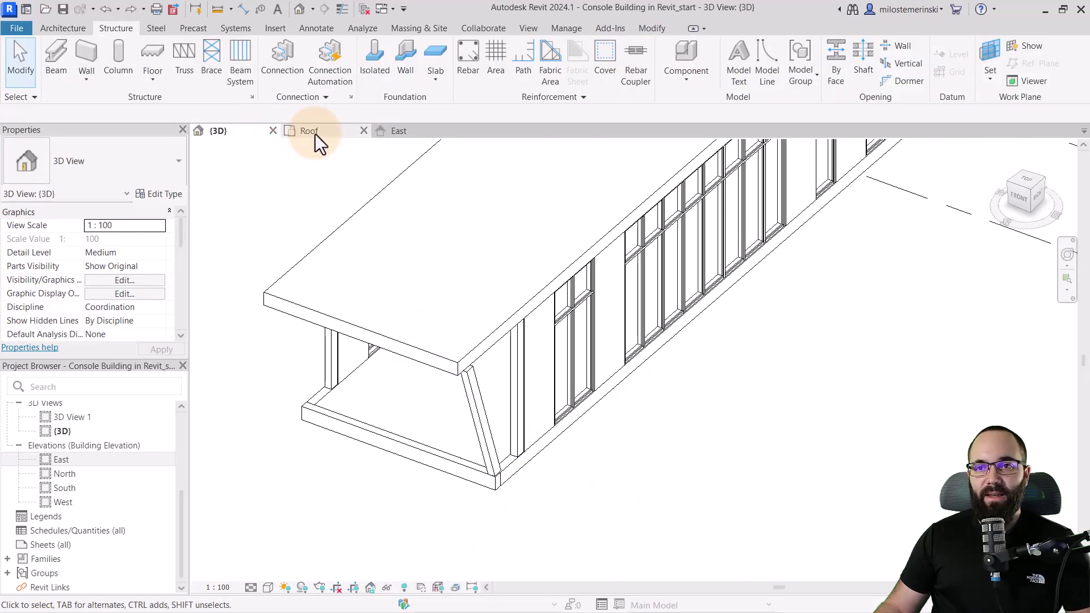
{"action": "scroll", "coordinate": [85, 421], "scroll_direction": "up", "scroll_amount": 4}
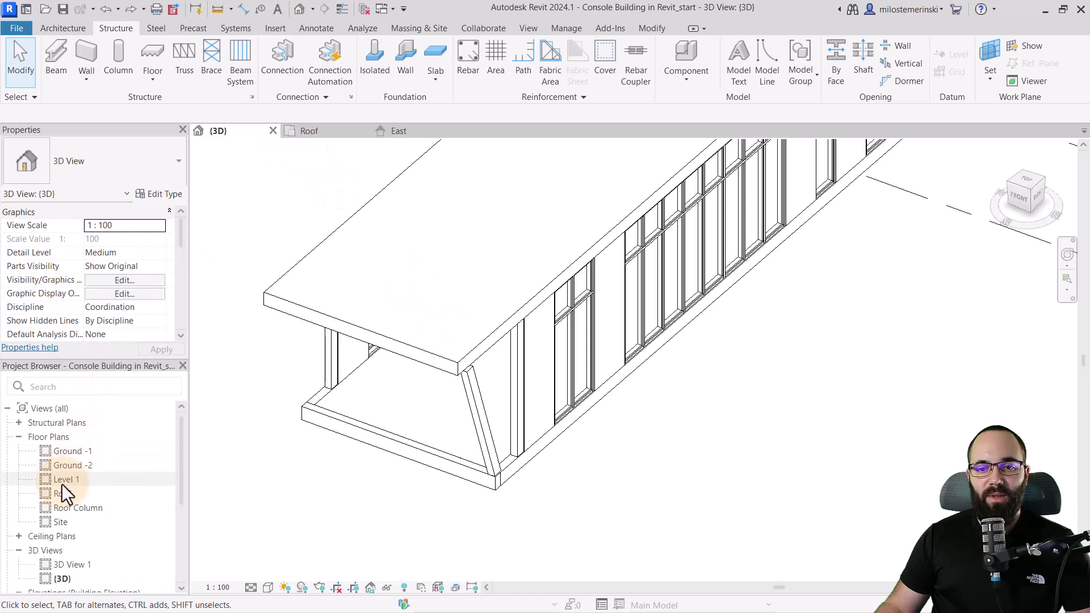
{"action": "left_click", "coordinate": [62, 480]}
{"action": "double_click", "coordinate": [61, 484]}
{"action": "middle_click_drag", "start_coordinate": [620, 421], "coordinate": [376, 403]}
{"action": "scroll", "coordinate": [376, 403], "scroll_direction": "up", "scroll_amount": 5}
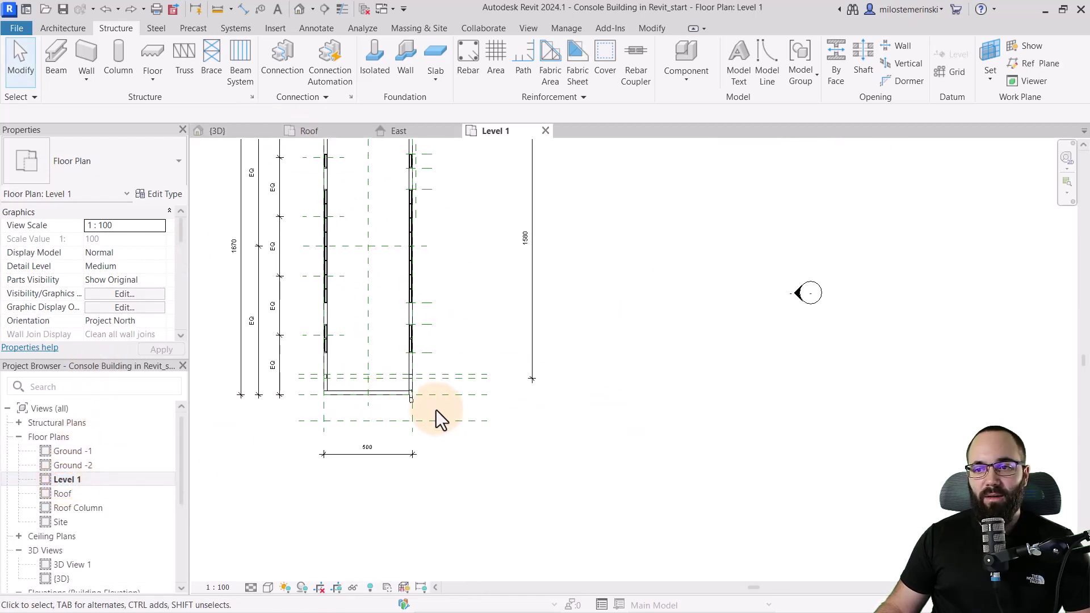
{"action": "scroll", "coordinate": [397, 378], "scroll_direction": "up", "scroll_amount": 3}
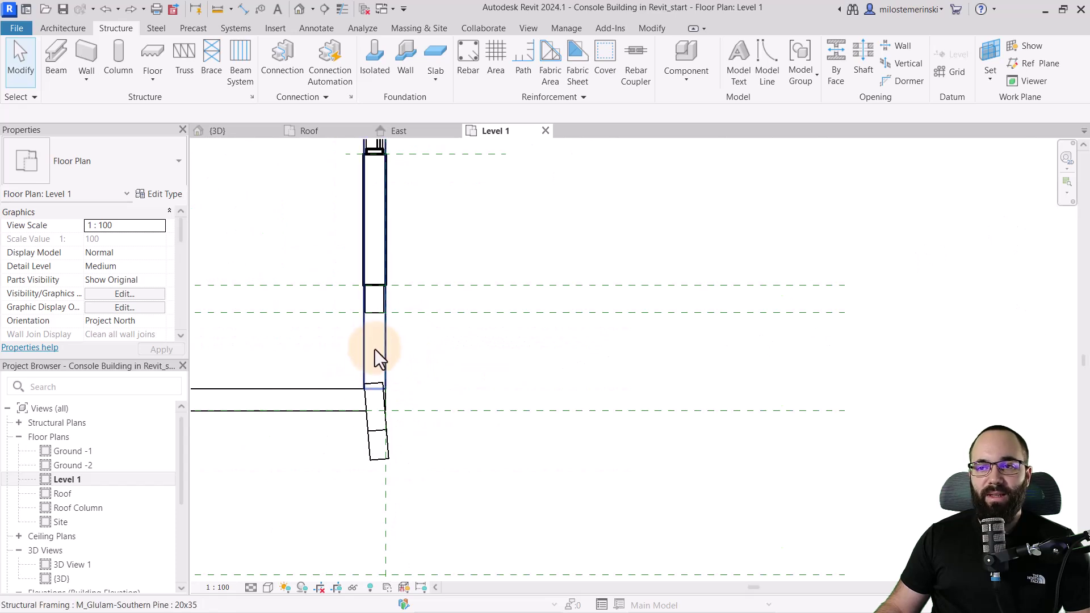
{"action": "left_click", "coordinate": [649, 28]}
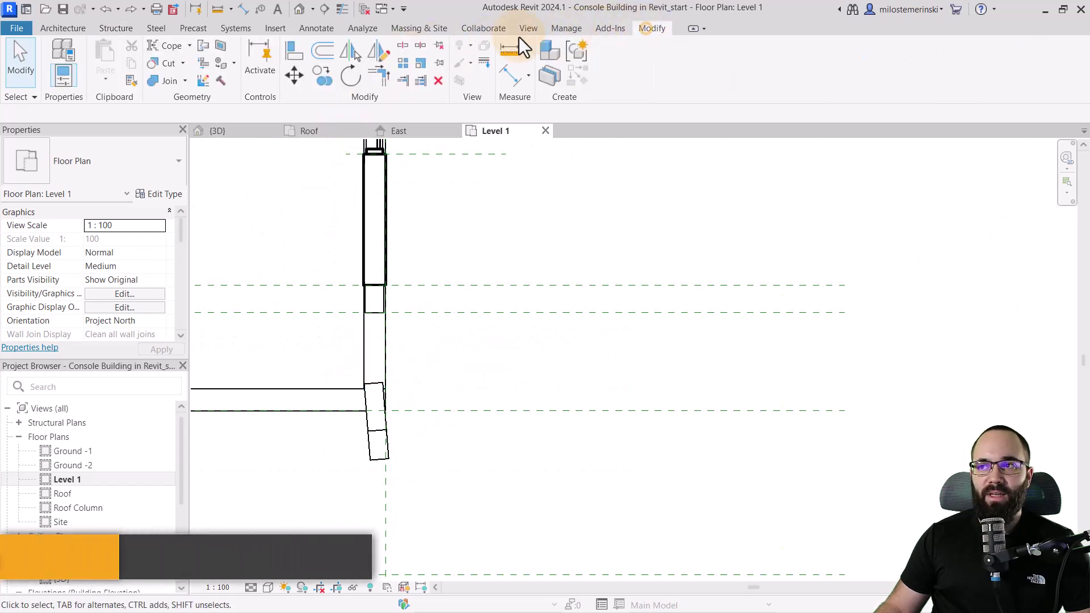
{"action": "left_click", "coordinate": [298, 52]}
{"action": "left_click", "coordinate": [373, 336]}
{"action": "left_click", "coordinate": [375, 399]}
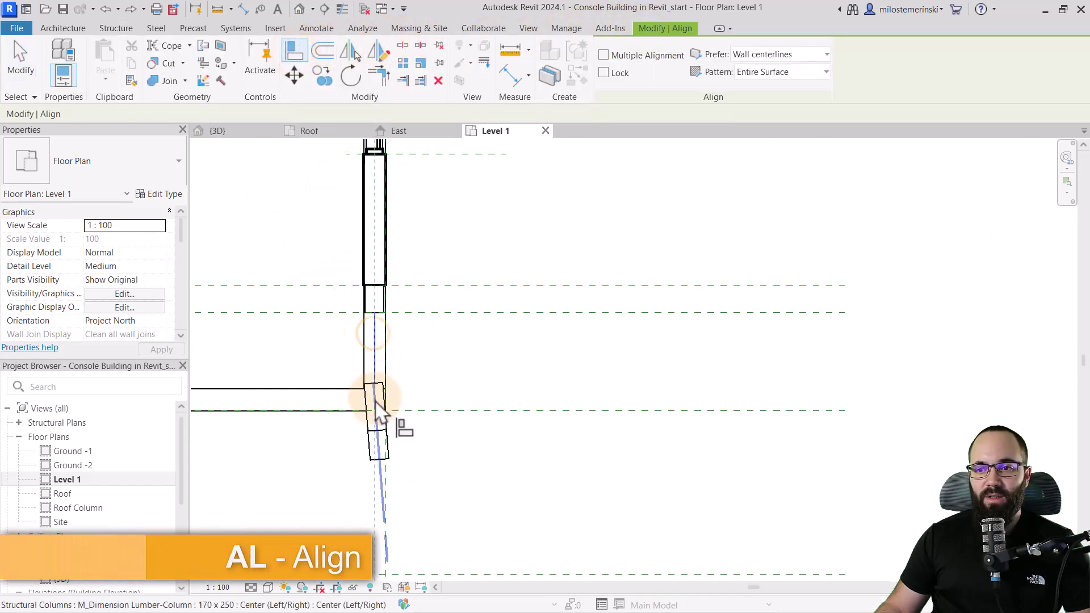
{"action": "middle_click_drag", "start_coordinate": [386, 417], "coordinate": [596, 418]}
{"action": "key", "text": "Escape"}
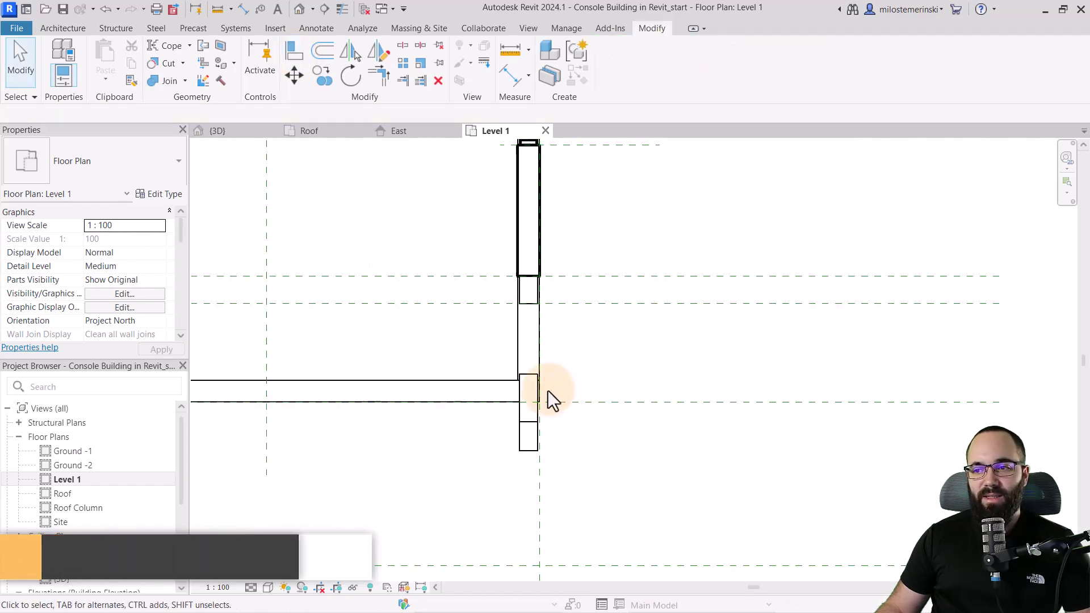
In the East elevation, set the slanted column's base offset from attachment to 0
{"action": "left_click", "coordinate": [431, 130]}
{"action": "scroll", "coordinate": [363, 455], "scroll_direction": "up", "scroll_amount": 5}
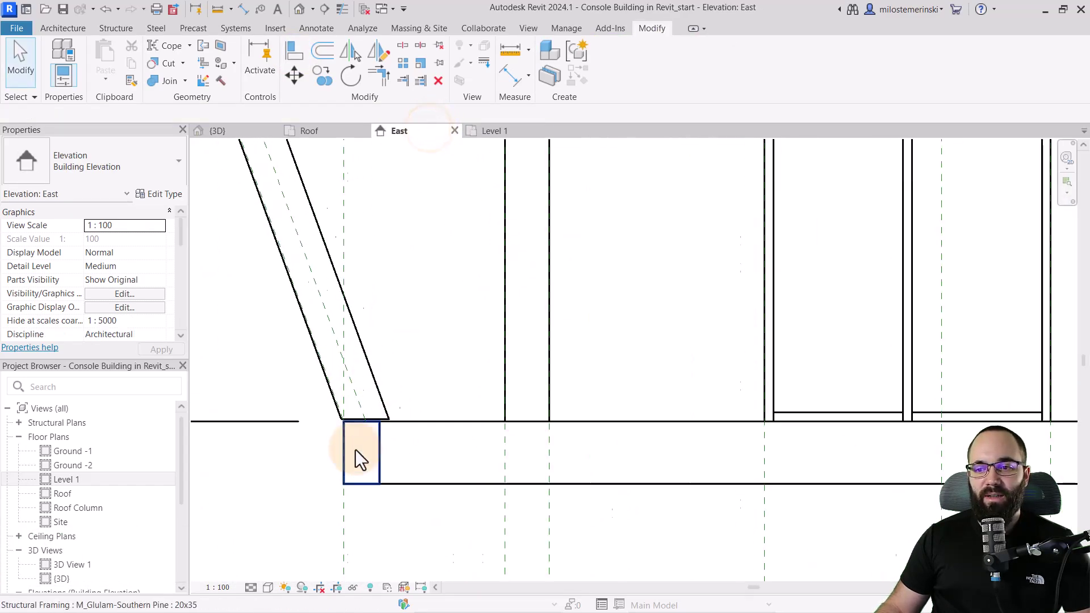
{"action": "left_click", "coordinate": [340, 407]}
{"action": "scroll", "coordinate": [139, 288], "scroll_direction": "down", "scroll_amount": 6}
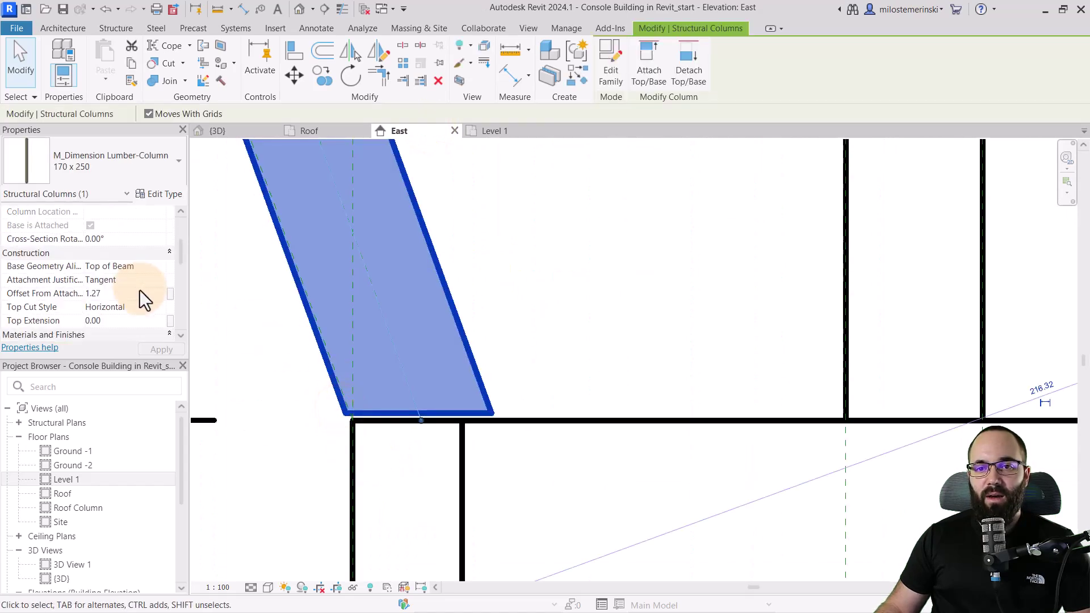
{"action": "left_click", "coordinate": [134, 294]}
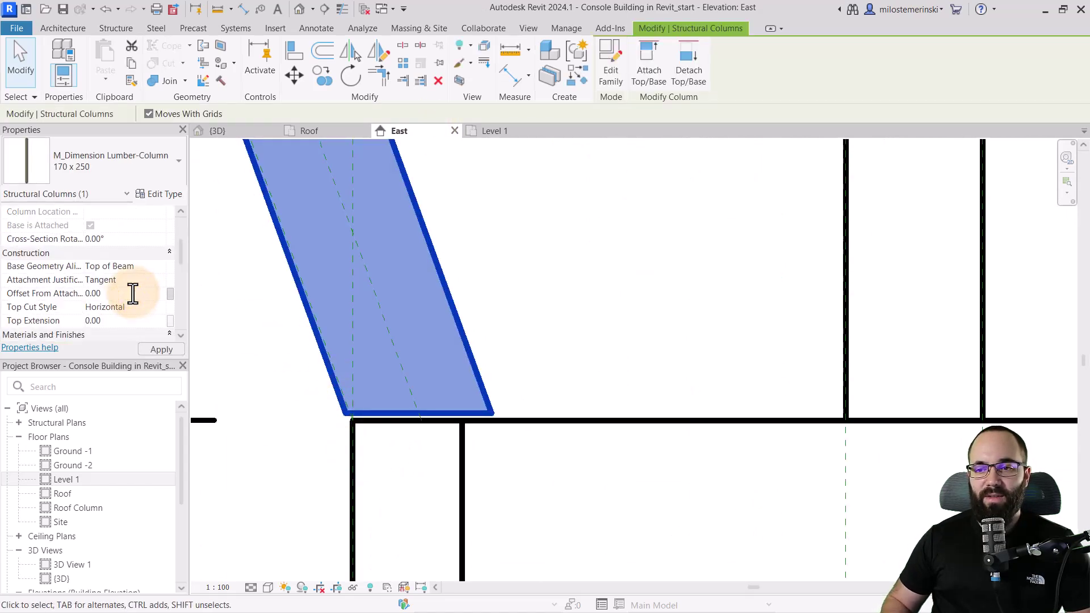
{"action": "left_click", "coordinate": [526, 375]}
Move the slanted column horizontally so its lower outer corner meets the end corner of the glulam beam
{"action": "left_click", "coordinate": [328, 388]}
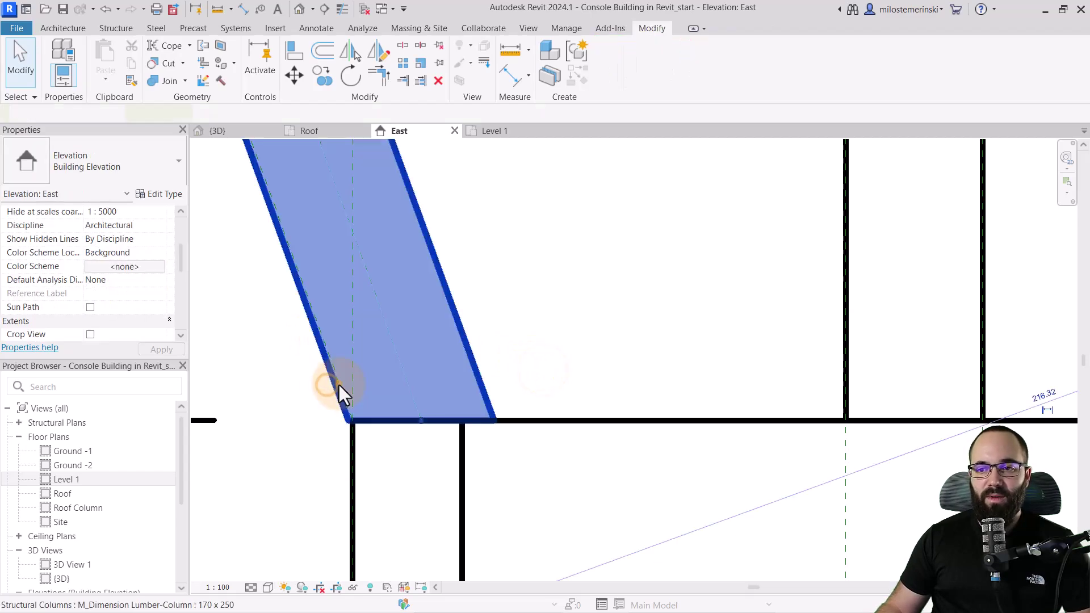
{"action": "left_click", "coordinate": [301, 83]}
{"action": "scroll", "coordinate": [349, 423], "scroll_direction": "up", "scroll_amount": 3}
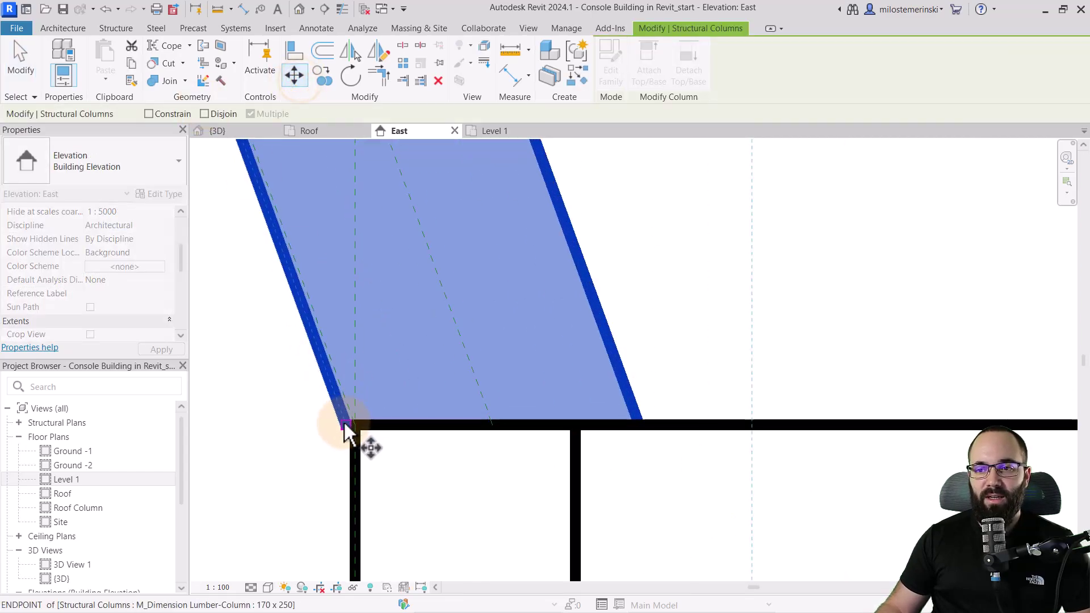
{"action": "key", "text": "Escape"}
{"action": "scroll", "coordinate": [321, 434], "scroll_direction": "down", "scroll_amount": 4}
{"action": "key", "text": "Escape"}
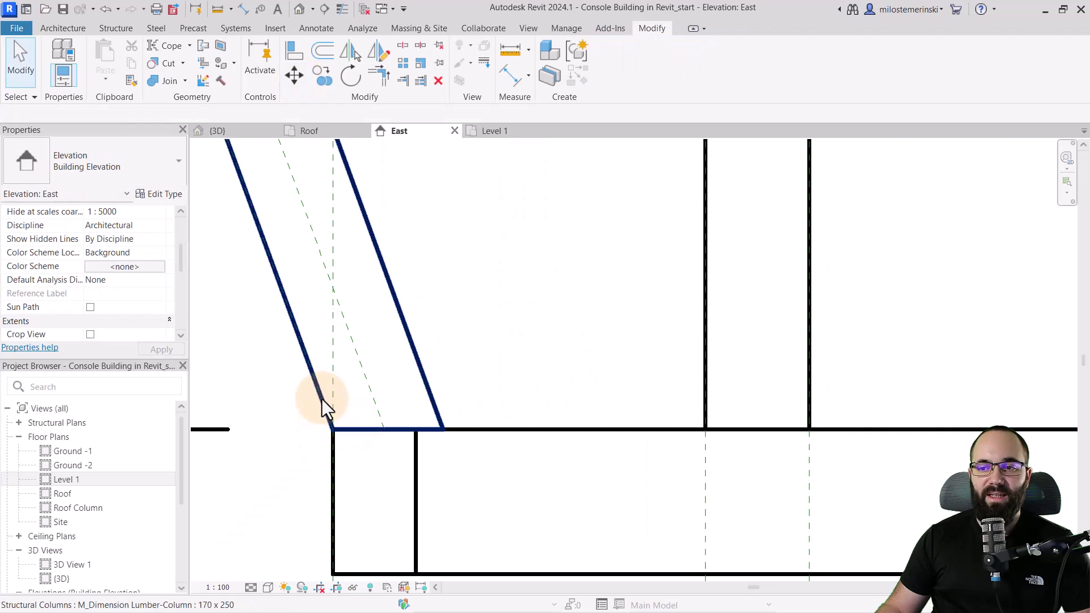
Copy the slanted column from the right side glulam beam to the matching point on the left beam in the Level 1 plan
{"action": "left_click", "coordinate": [321, 399]}
{"action": "left_click", "coordinate": [495, 131]}
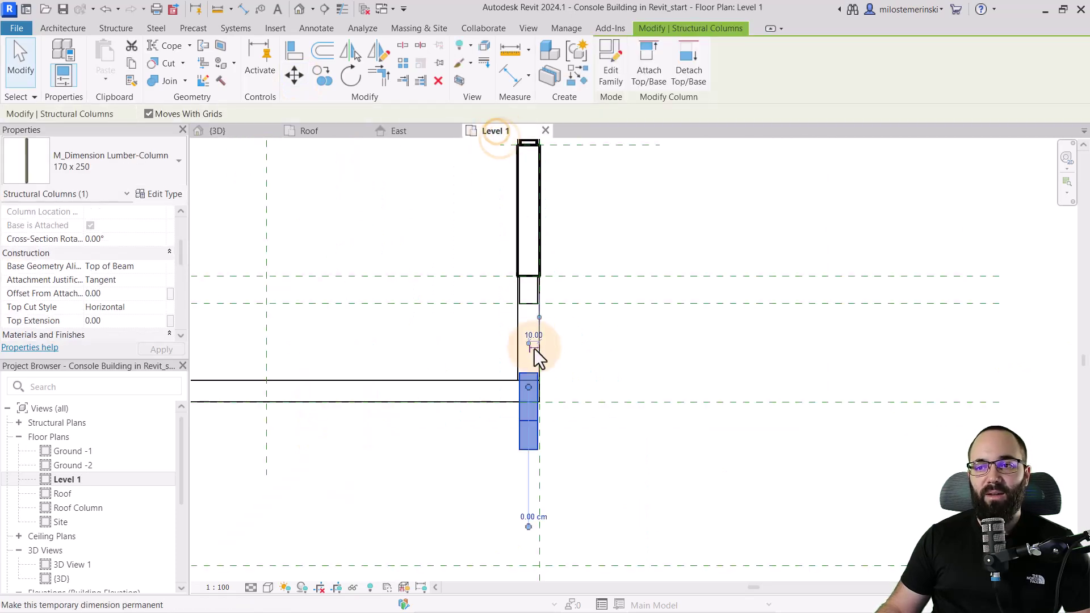
{"action": "left_click", "coordinate": [325, 83]}
{"action": "left_click", "coordinate": [528, 347]}
{"action": "middle_click_drag", "start_coordinate": [375, 343], "coordinate": [709, 343]}
{"action": "left_click", "coordinate": [343, 344]}
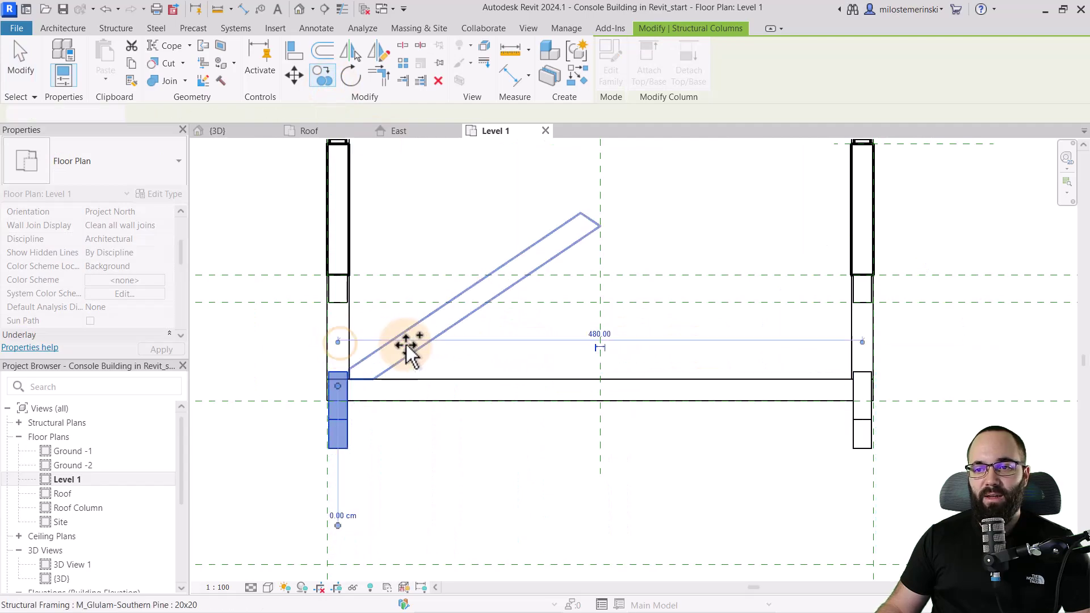
{"action": "key", "text": "Escape"}
{"action": "key", "text": "Escape"}
Create an in-place model in the Roofs category with the default name, with the roof's slanted-column end shown in 3D
{"action": "left_click", "coordinate": [229, 131]}
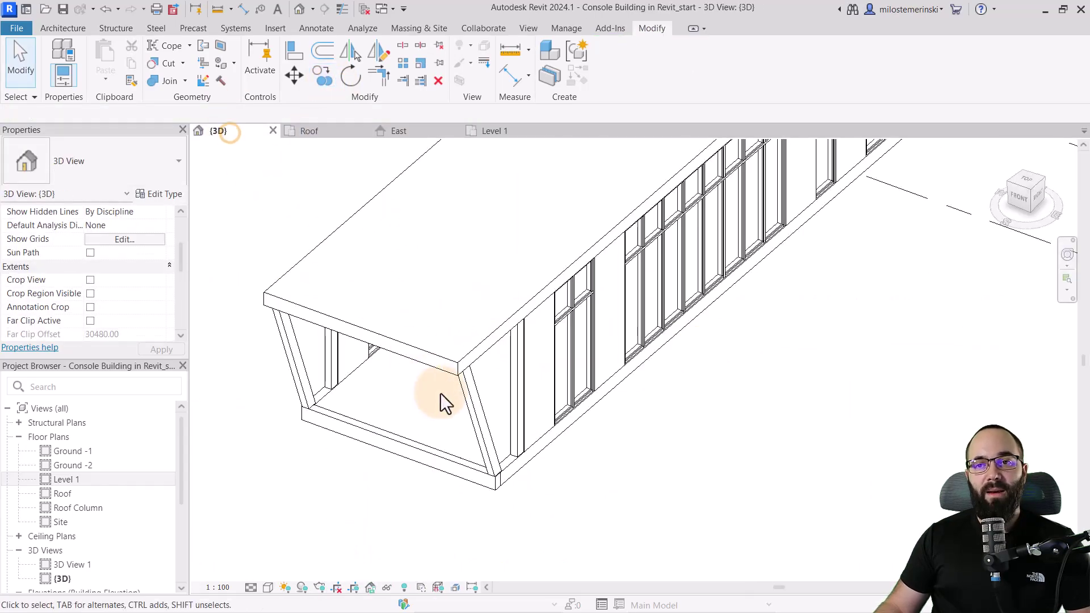
{"action": "middle_click_drag", "start_coordinate": [441, 393], "coordinate": [310, 275], "text": "shift"}
{"action": "scroll", "coordinate": [450, 375], "scroll_direction": "up", "scroll_amount": 5}
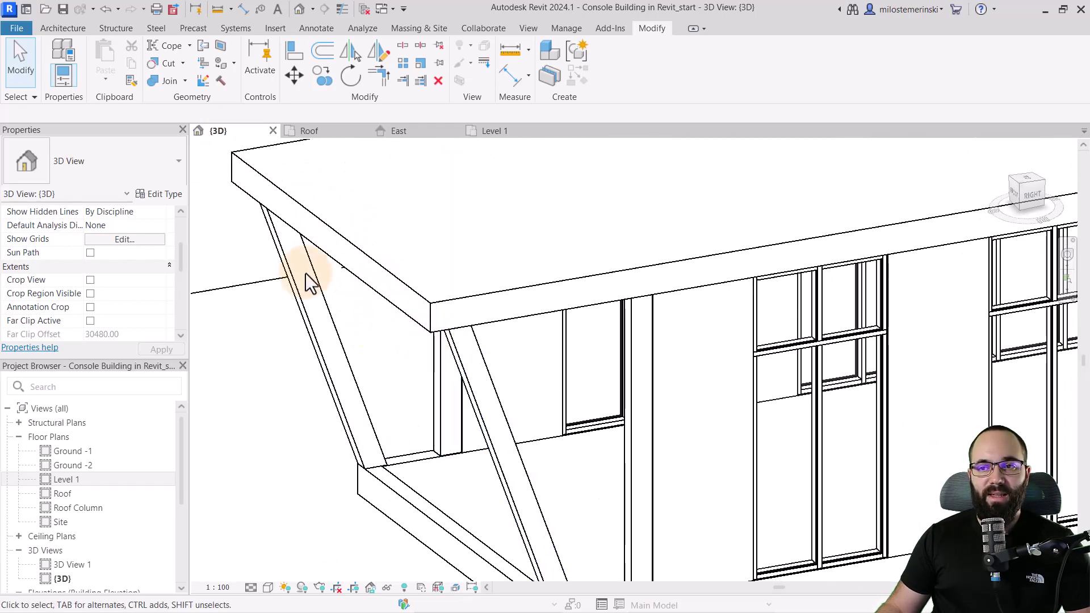
{"action": "left_click", "coordinate": [61, 27]}
{"action": "left_click", "coordinate": [169, 78]}
{"action": "left_click", "coordinate": [170, 132]}
{"action": "scroll", "coordinate": [599, 230], "scroll_direction": "down", "scroll_amount": 15}
{"action": "scroll", "coordinate": [599, 231], "scroll_direction": "up", "scroll_amount": 3}
{"action": "left_click", "coordinate": [590, 236]}
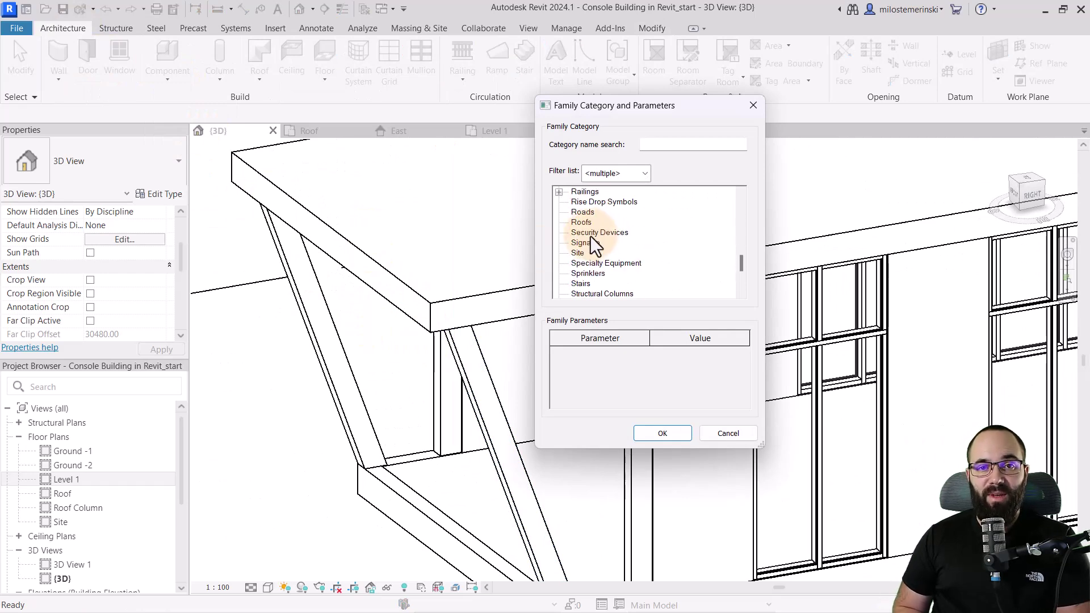
{"action": "left_click", "coordinate": [659, 433]}
{"action": "key", "text": "Return"}
Start a void extrusion on the roof's long side face and pick the roof edges and the slanted column's outer edge as sketch lines
{"action": "left_click", "coordinate": [293, 109]}
{"action": "left_click", "coordinate": [654, 78]}
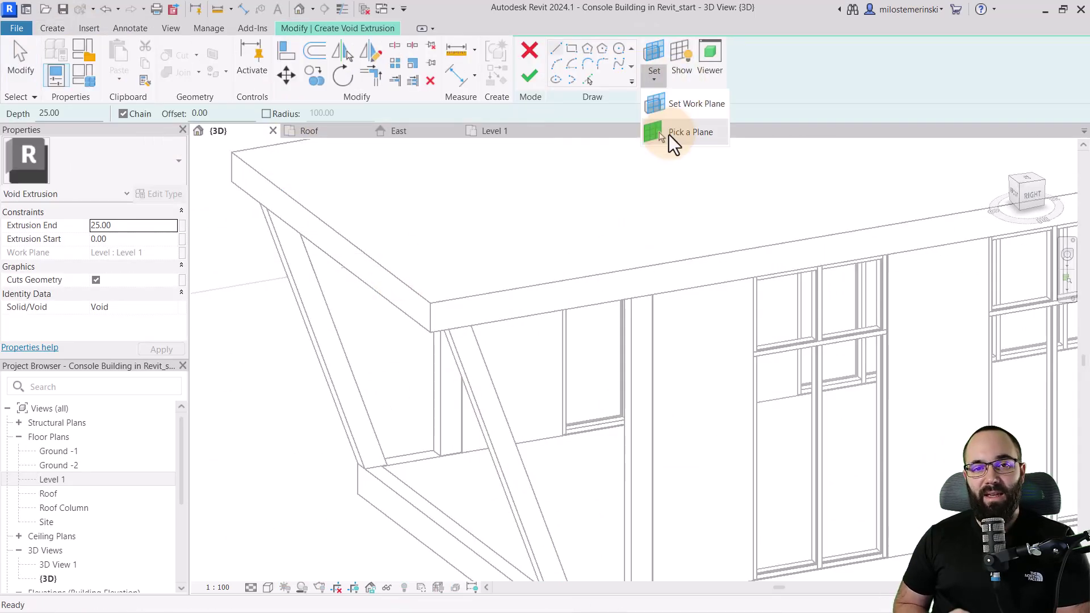
{"action": "left_click", "coordinate": [669, 134]}
{"action": "left_click", "coordinate": [446, 327]}
{"action": "left_click", "coordinate": [587, 81]}
{"action": "left_click", "coordinate": [450, 334]}
{"action": "left_click", "coordinate": [431, 318]}
{"action": "left_click", "coordinate": [442, 301]}
{"action": "left_click", "coordinate": [451, 329]}
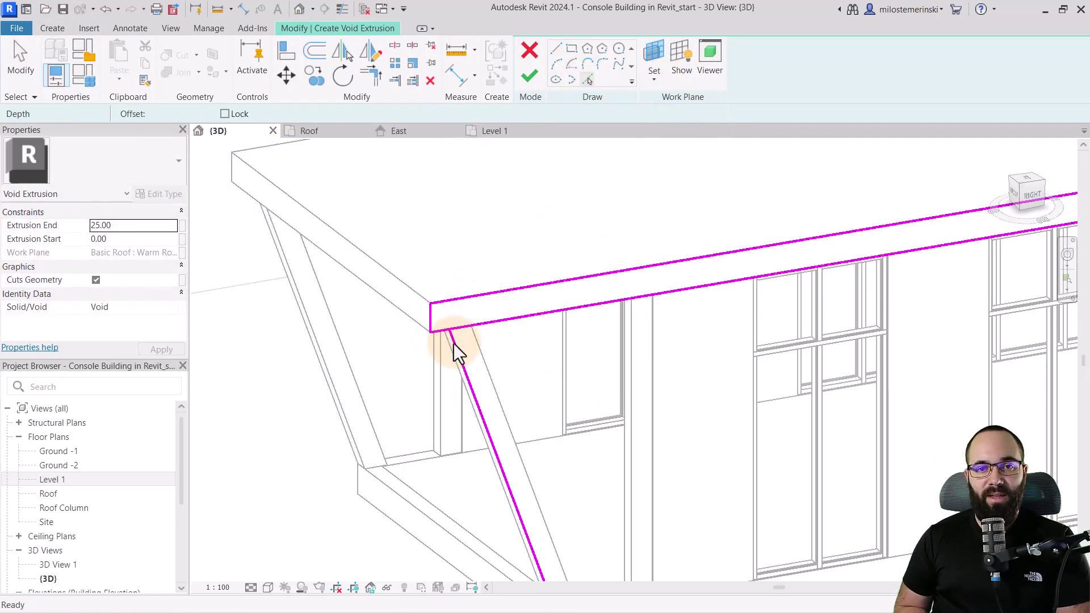
Trim the picked lines into a closed profile at the roof corner and finish the void extrusion sketch
{"action": "key", "text": "t"}
{"action": "key", "text": "r"}
{"action": "scroll", "coordinate": [439, 337], "scroll_direction": "up", "scroll_amount": 4}
{"action": "left_click", "coordinate": [466, 340]}
{"action": "left_click", "coordinate": [435, 266]}
{"action": "left_click", "coordinate": [447, 292]}
{"action": "left_click", "coordinate": [439, 326]}
{"action": "left_click", "coordinate": [529, 76]}
Stretch the void along the roof's front edge past the opposite corner
{"action": "scroll", "coordinate": [545, 344], "scroll_direction": "down", "scroll_amount": 4}
{"action": "middle_click_drag", "start_coordinate": [454, 363], "coordinate": [504, 389], "text": "shift"}
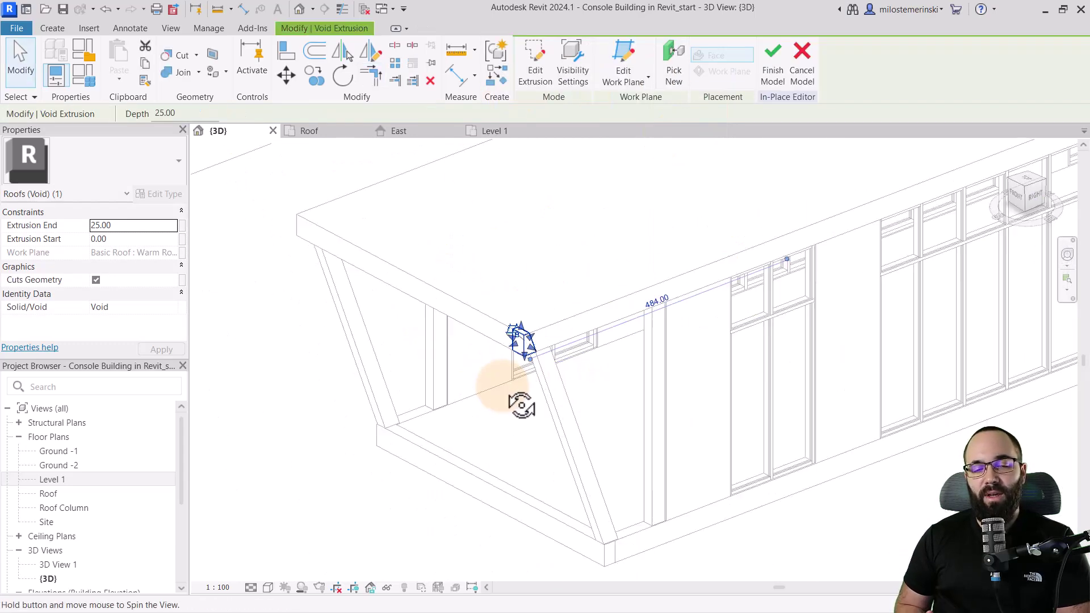
{"action": "scroll", "coordinate": [500, 323], "scroll_direction": "up", "scroll_amount": 2}
{"action": "left_click_drag", "start_coordinate": [521, 328], "coordinate": [188, 166]}
{"action": "middle_click_drag", "start_coordinate": [307, 224], "coordinate": [389, 271]}
Cut the roof with the void to slant its front edge, and finish the in-place model
{"action": "left_click", "coordinate": [182, 55]}
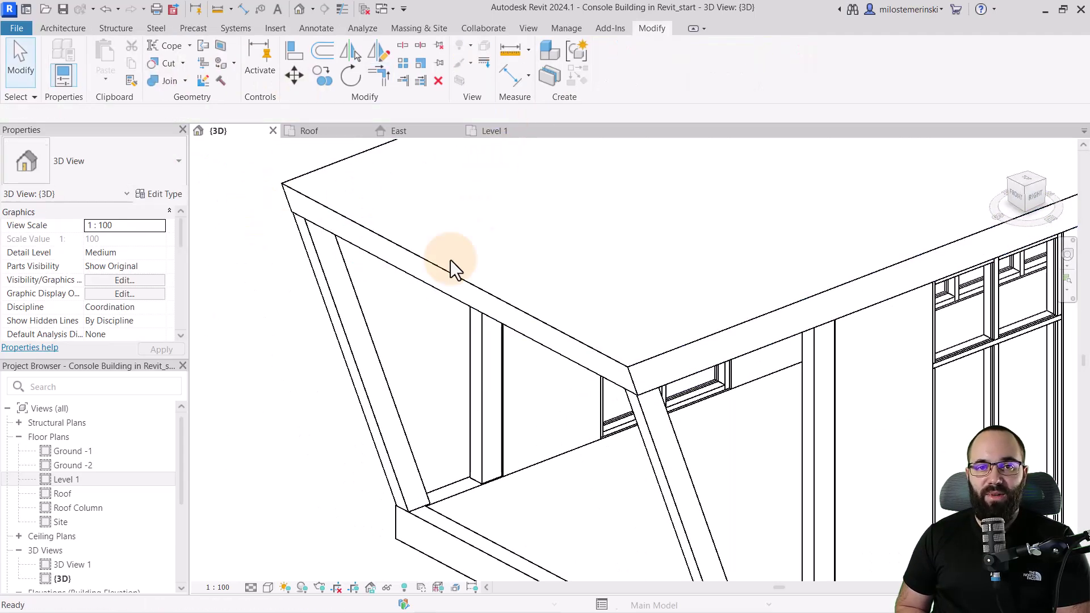
{"action": "middle_click_drag", "start_coordinate": [446, 268], "coordinate": [343, 315], "text": "shift"}
{"action": "scroll", "coordinate": [343, 315], "scroll_direction": "down", "scroll_amount": 3}
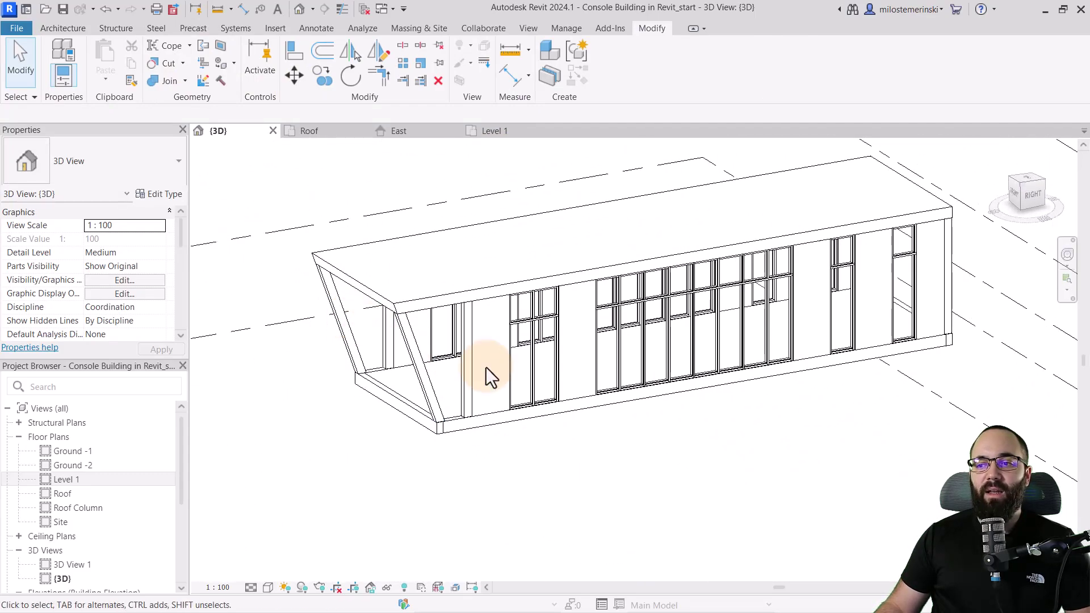
{"action": "middle_click_drag", "start_coordinate": [486, 377], "coordinate": [472, 411], "text": "shift"}
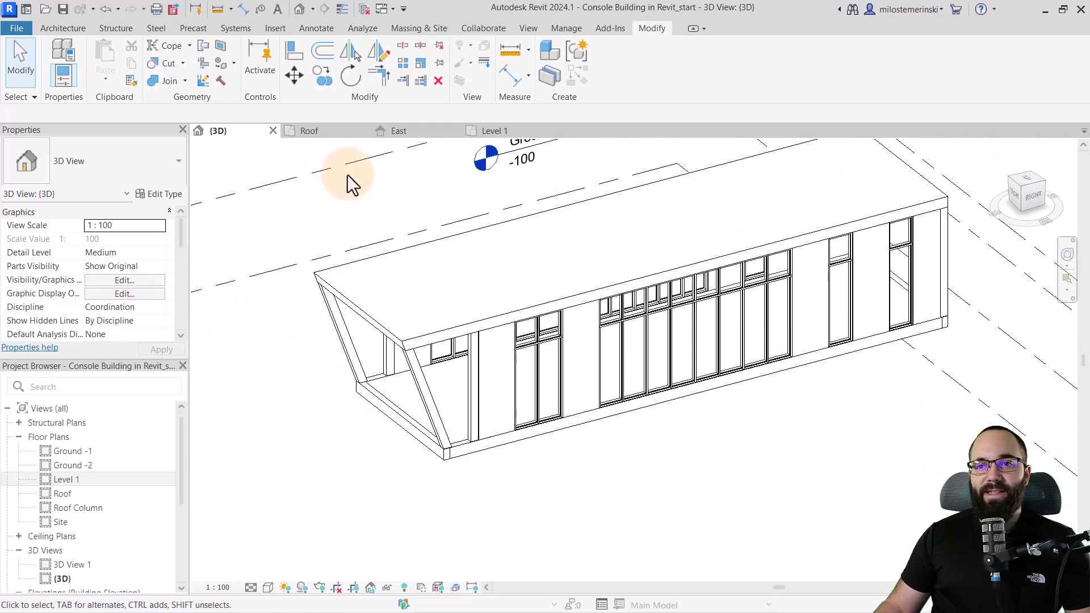
{"action": "middle_click_drag", "start_coordinate": [346, 172], "coordinate": [376, 193], "text": "shift"}
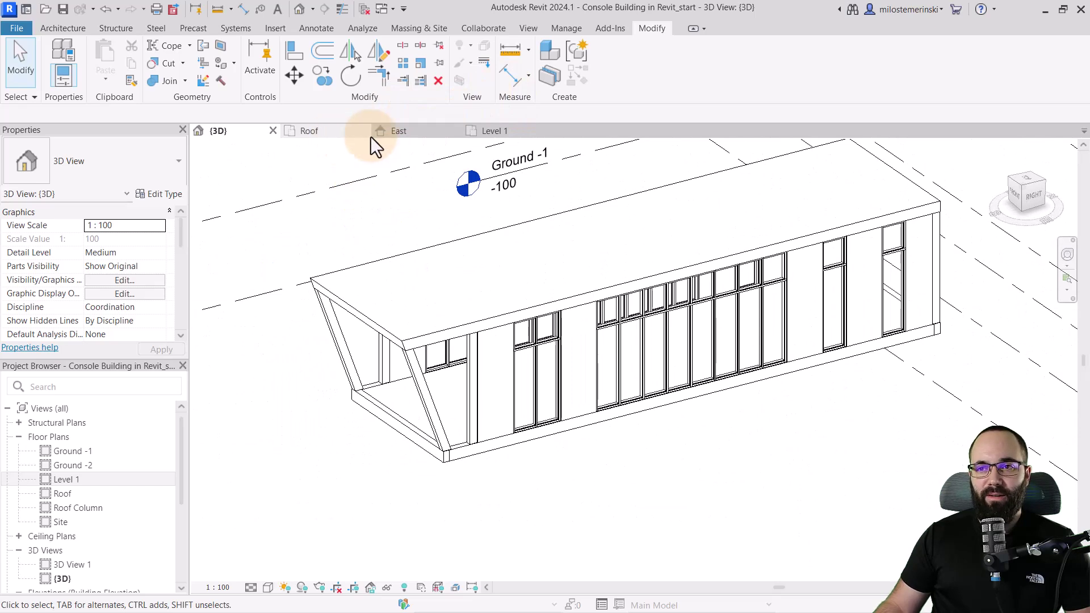
Prepare a wall of the Curtain Wall Storefront type in the Level 1 plan
{"action": "left_click", "coordinate": [502, 131]}
{"action": "left_click", "coordinate": [63, 28]}
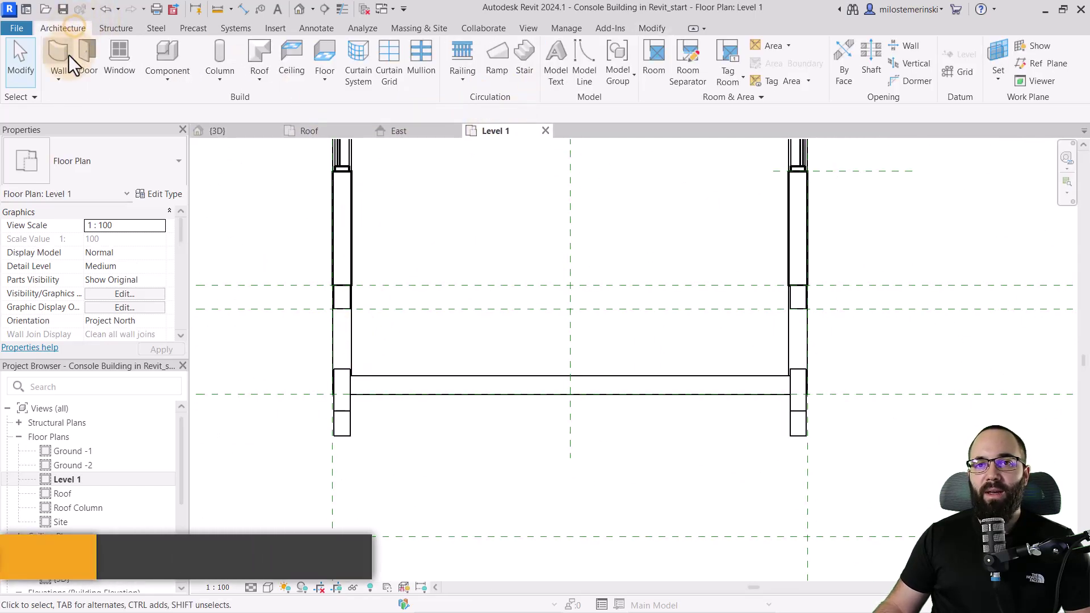
{"action": "left_click", "coordinate": [55, 56]}
{"action": "left_click", "coordinate": [83, 162]}
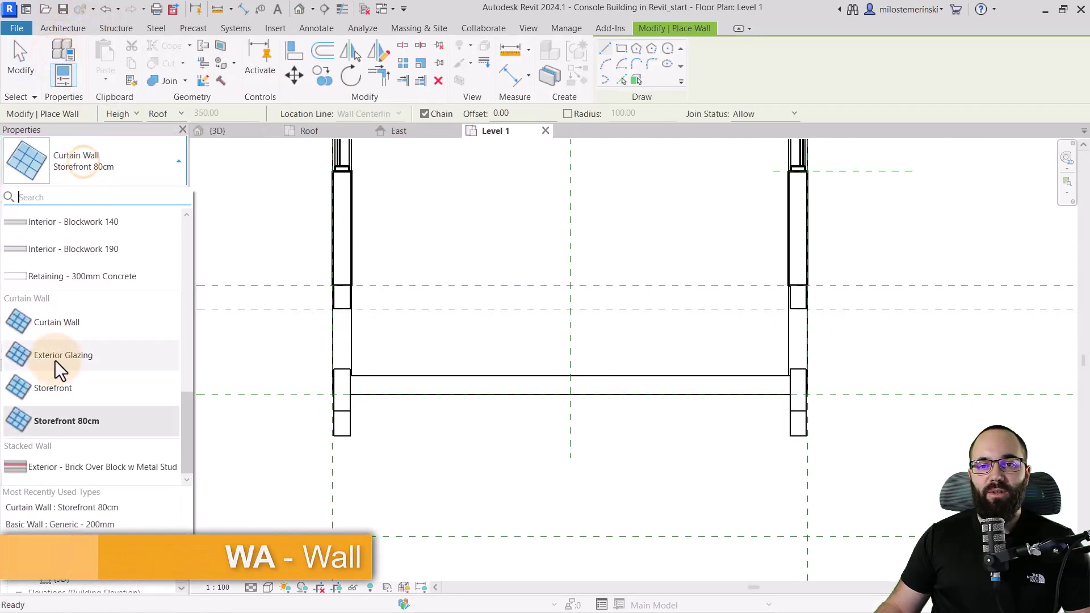
{"action": "left_click", "coordinate": [44, 390]}
{"action": "scroll", "coordinate": [363, 318], "scroll_direction": "up", "scroll_amount": 4}
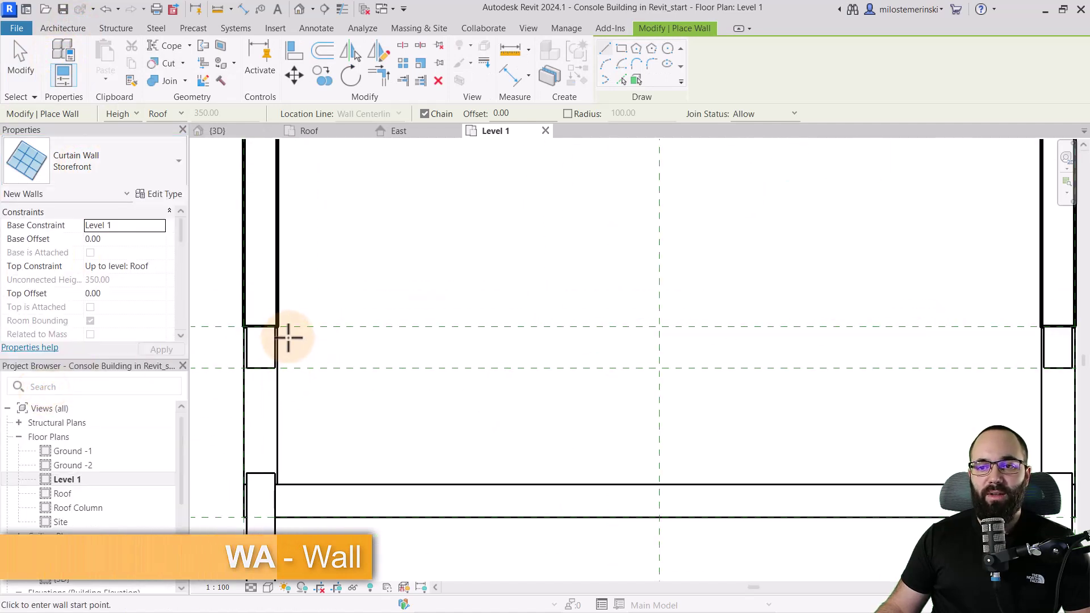
Draw the Storefront curtain wall across the building between the inner faces of the two side walls, near the slanted-column end
{"action": "scroll", "coordinate": [280, 309], "scroll_direction": "down", "scroll_amount": 2}
{"action": "middle_click_drag", "start_coordinate": [285, 311], "coordinate": [282, 460]}
{"action": "scroll", "coordinate": [280, 353], "scroll_direction": "up", "scroll_amount": 1}
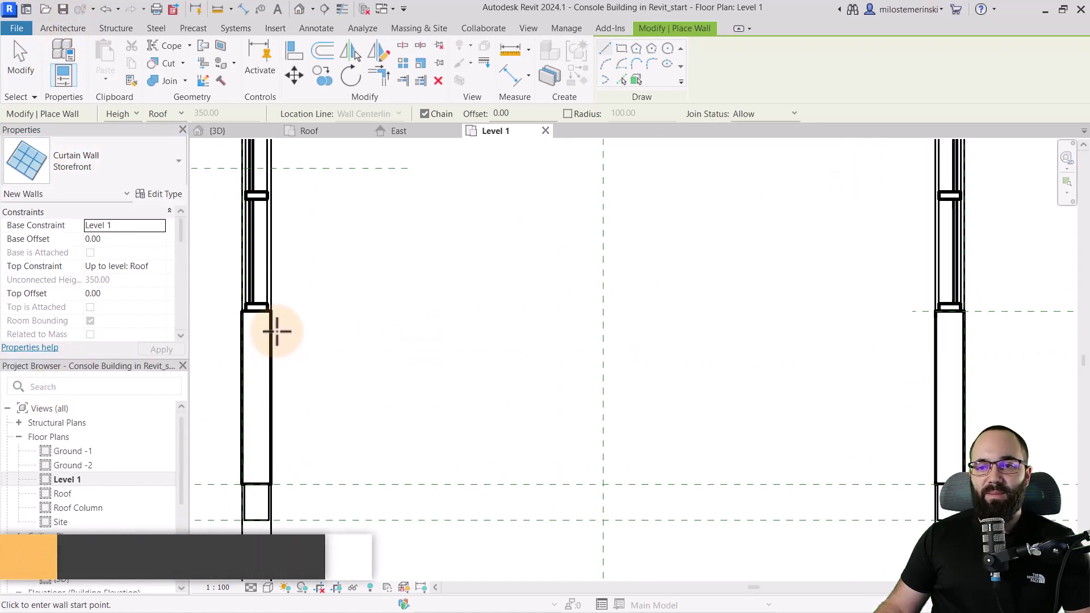
{"action": "left_click", "coordinate": [272, 328]}
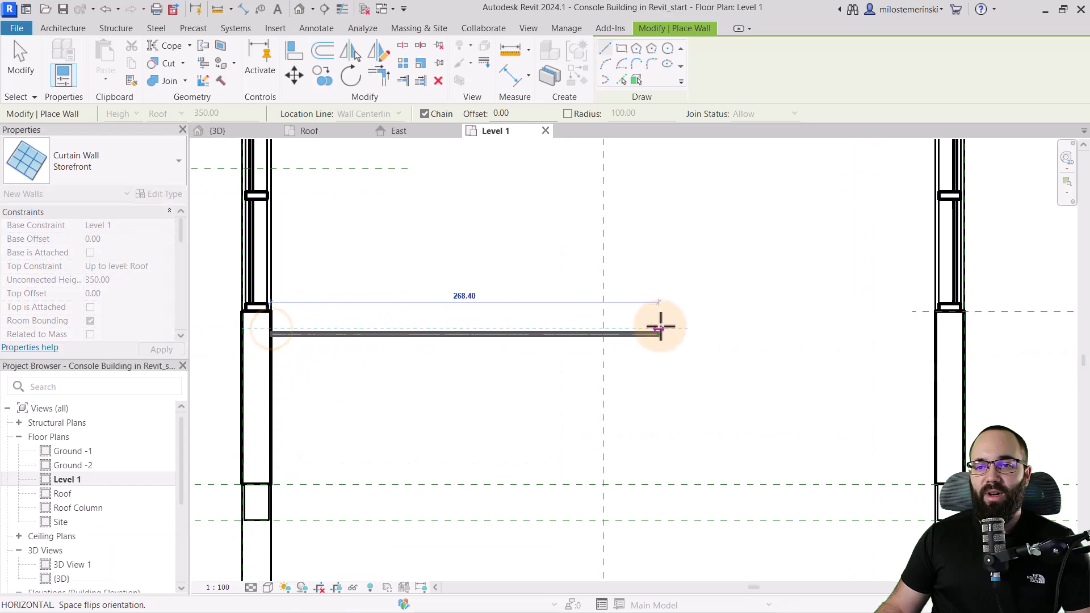
{"action": "left_click", "coordinate": [934, 327]}
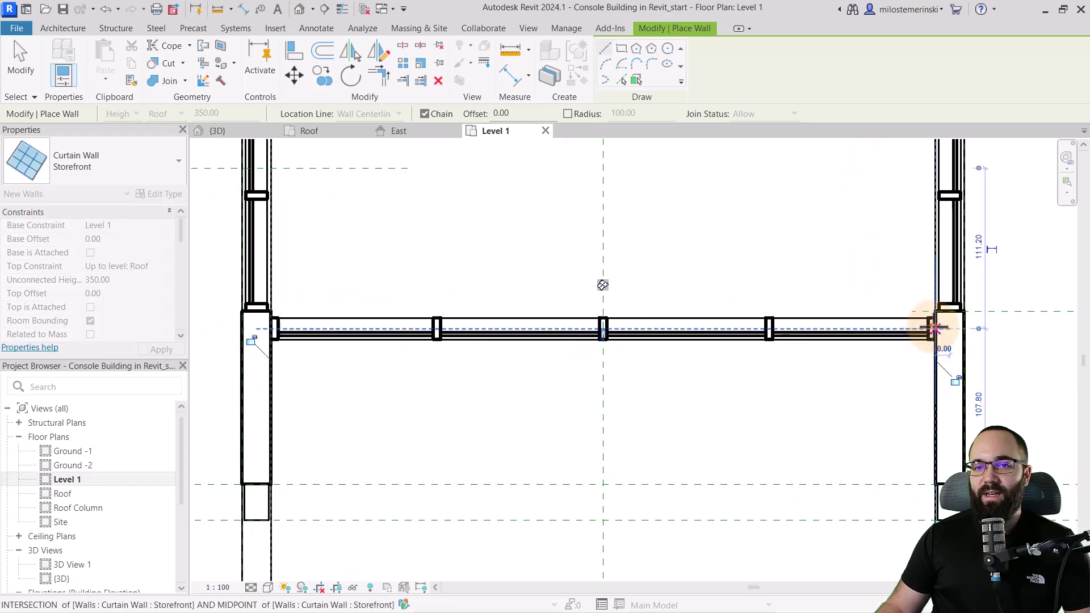
{"action": "scroll", "coordinate": [509, 406], "scroll_direction": "down", "scroll_amount": 3}
{"action": "middle_click_drag", "start_coordinate": [471, 287], "coordinate": [402, 565]}
{"action": "key", "text": "Escape"}
Draw a second Storefront curtain wall about 463 cm long between the corner columns at the opposite end, and inspect it in 3D
{"action": "middle_click_drag", "start_coordinate": [392, 290], "coordinate": [361, 410]}
{"action": "scroll", "coordinate": [299, 334], "scroll_direction": "up", "scroll_amount": 3}
{"action": "scroll", "coordinate": [305, 316], "scroll_direction": "up", "scroll_amount": 3}
{"action": "left_click", "coordinate": [326, 319]}
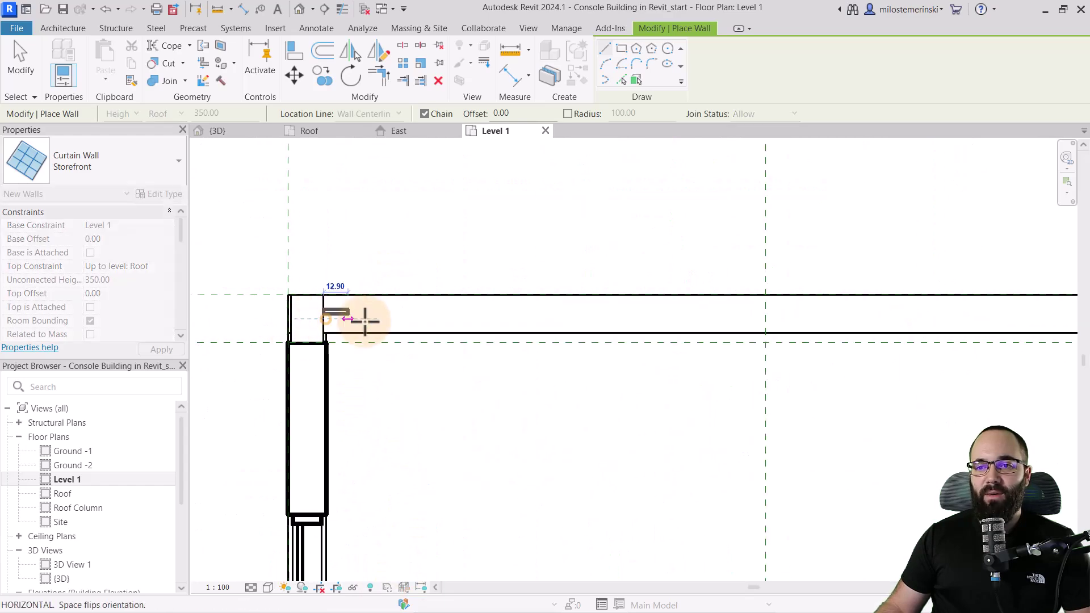
{"action": "scroll", "coordinate": [394, 320], "scroll_direction": "down", "scroll_amount": 2}
{"action": "middle_click_drag", "start_coordinate": [681, 313], "coordinate": [333, 304]}
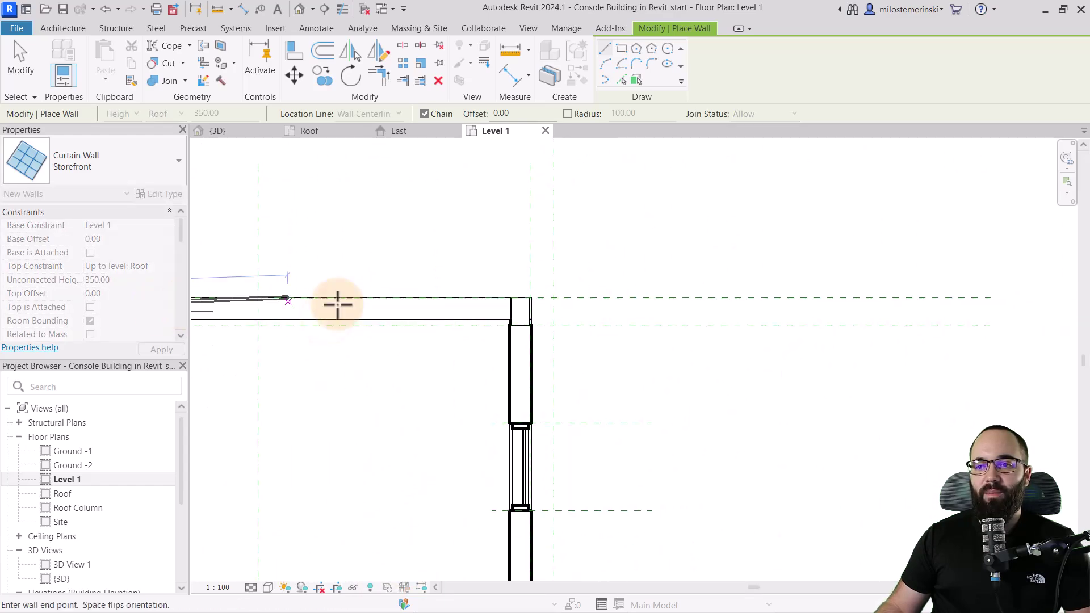
{"action": "left_click", "coordinate": [513, 309]}
{"action": "key", "text": "Escape"}
{"action": "key", "text": "Escape"}
{"action": "scroll", "coordinate": [510, 281], "scroll_direction": "down", "scroll_amount": 5}
{"action": "left_click", "coordinate": [249, 132]}
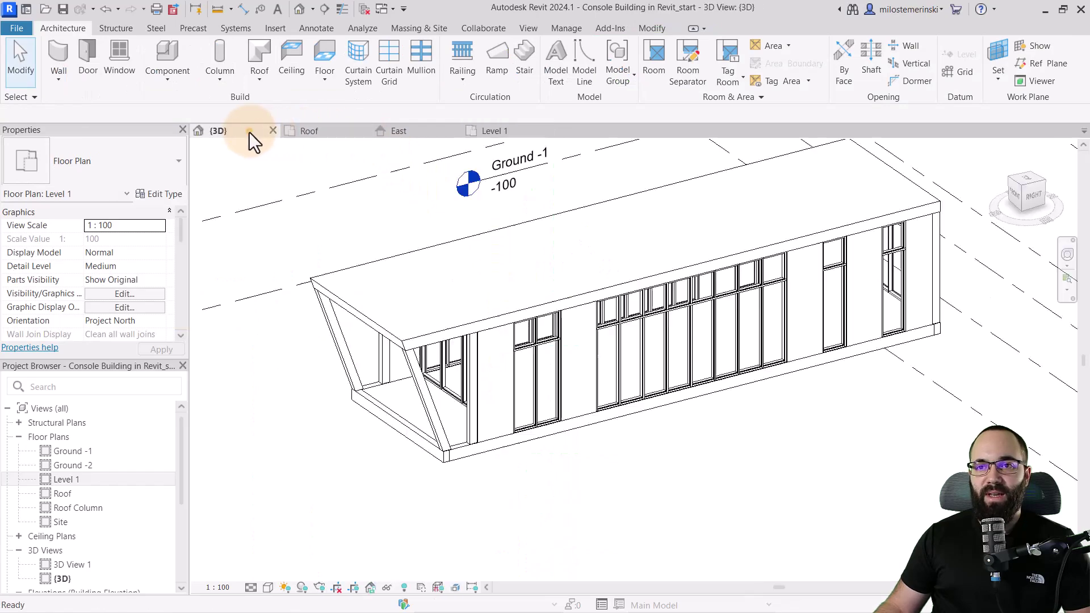
{"action": "middle_click_drag", "start_coordinate": [526, 378], "coordinate": [606, 433], "text": "shift"}
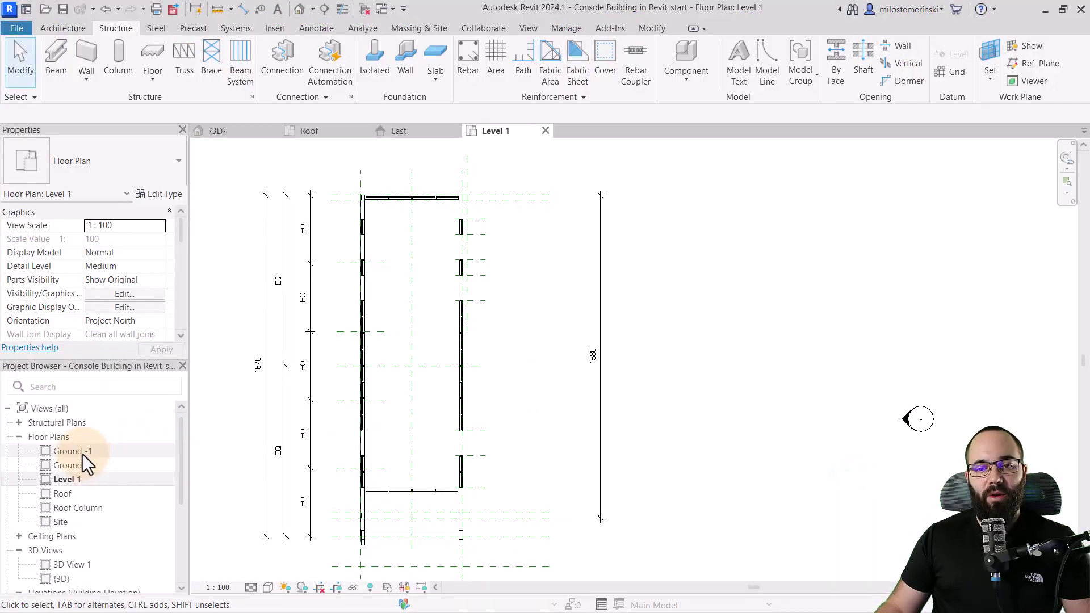
Open the Ground -1 floor plan and dismiss the save reminder
{"action": "double_click", "coordinate": [82, 452]}
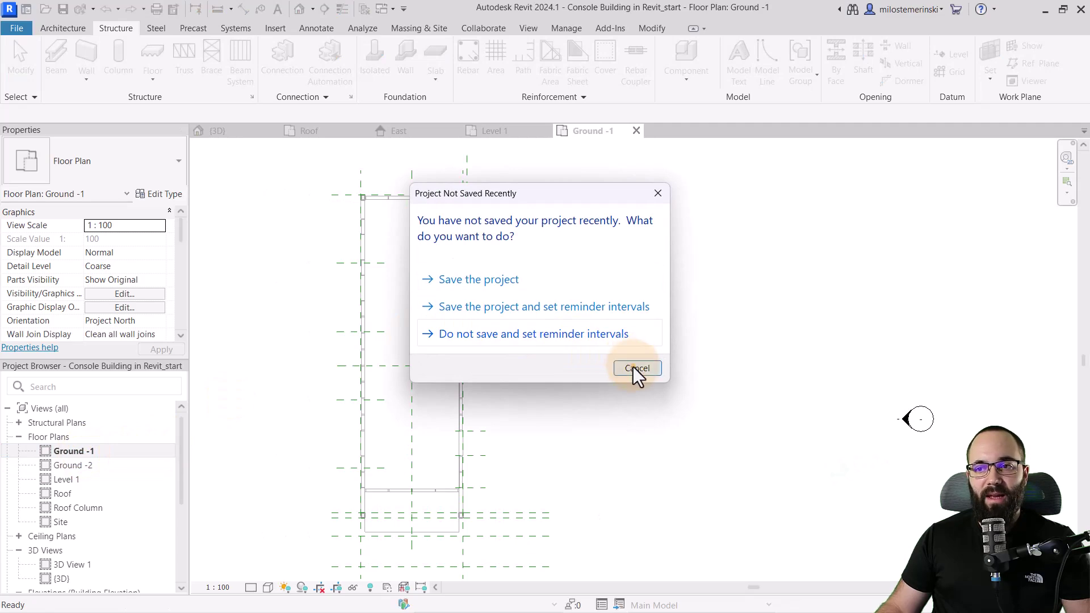
{"action": "left_click", "coordinate": [636, 369]}
{"action": "scroll", "coordinate": [353, 213], "scroll_direction": "up", "scroll_amount": 4}
{"action": "middle_click_drag", "start_coordinate": [378, 280], "coordinate": [448, 284]}
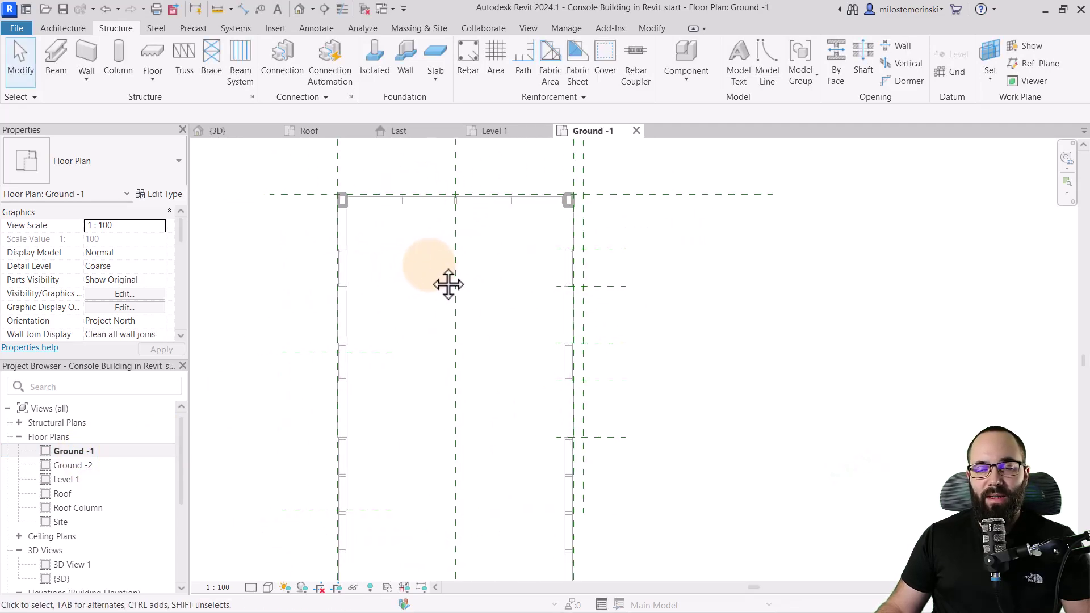
Prepare an architectural wall of the Basic Wall Generic - 300mm type in the Ground -1 plan
{"action": "left_click", "coordinate": [64, 28]}
{"action": "key", "text": "w"}
{"action": "key", "text": "a"}
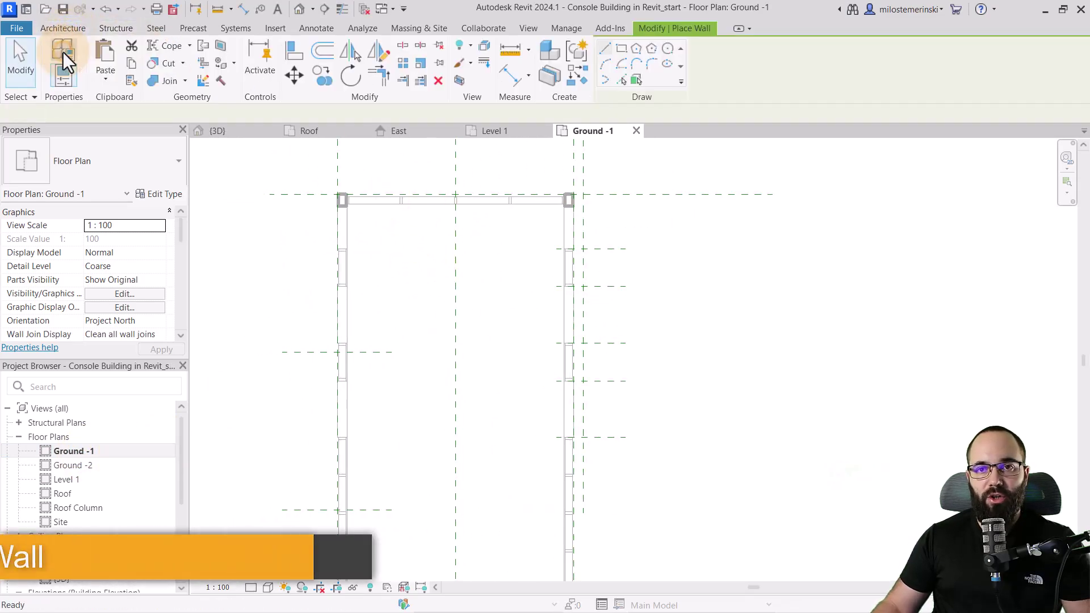
{"action": "left_click", "coordinate": [91, 167]}
{"action": "scroll", "coordinate": [67, 306], "scroll_direction": "up", "scroll_amount": 5}
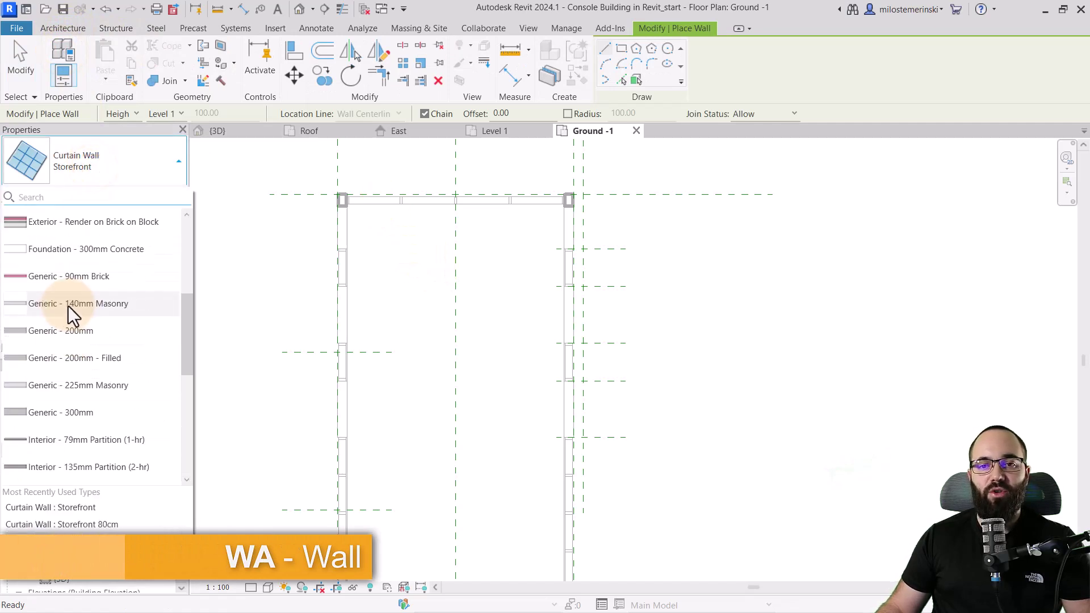
{"action": "left_click", "coordinate": [78, 413]}
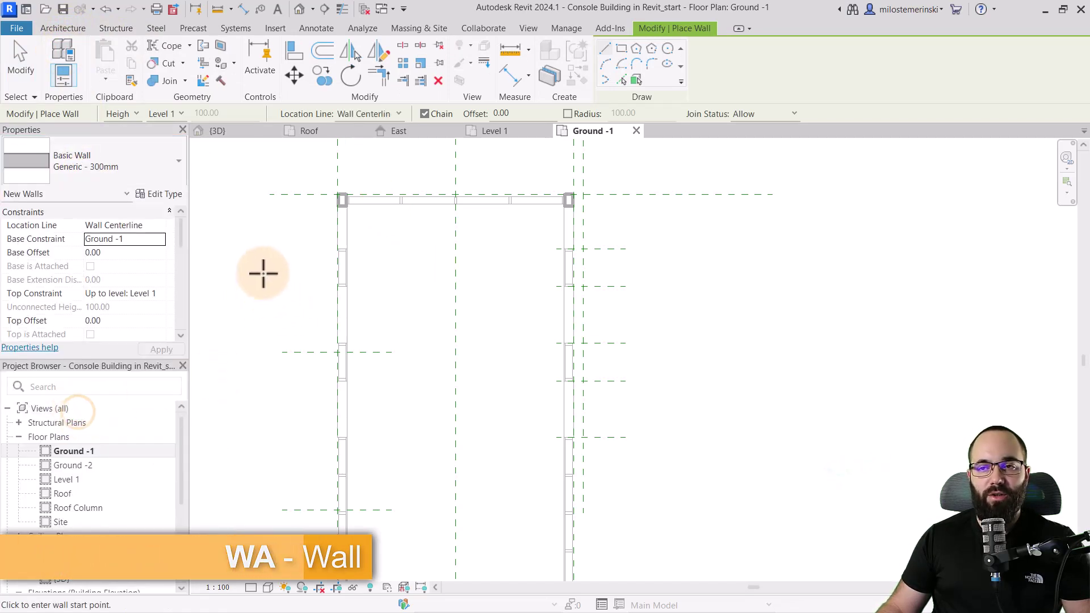
Set the new wall's location line to Finish Face: Exterior and its top offset to -35
{"action": "left_click", "coordinate": [352, 117]}
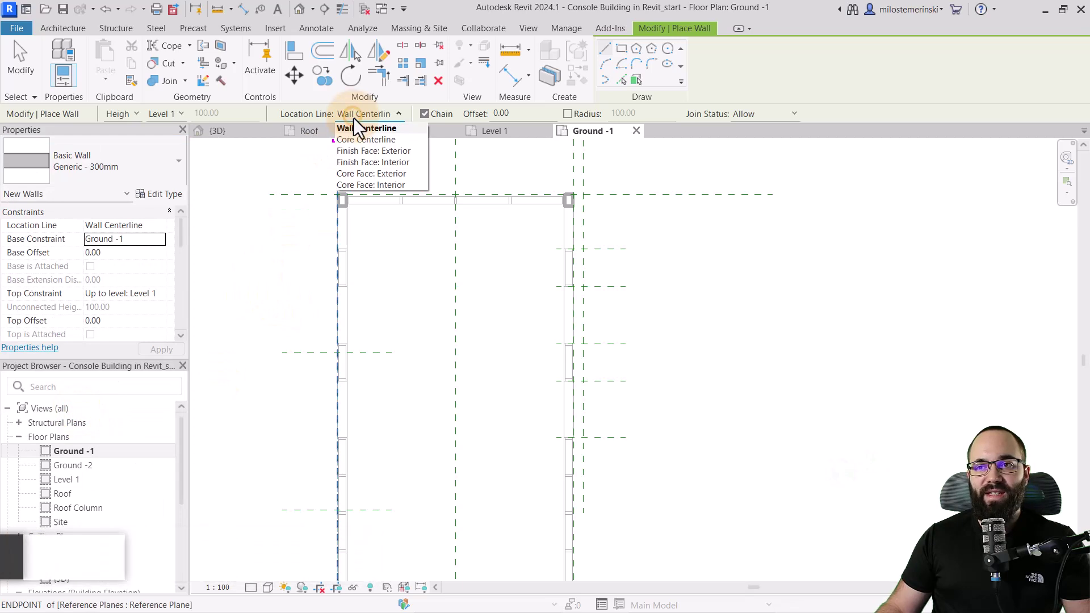
{"action": "left_click", "coordinate": [359, 152]}
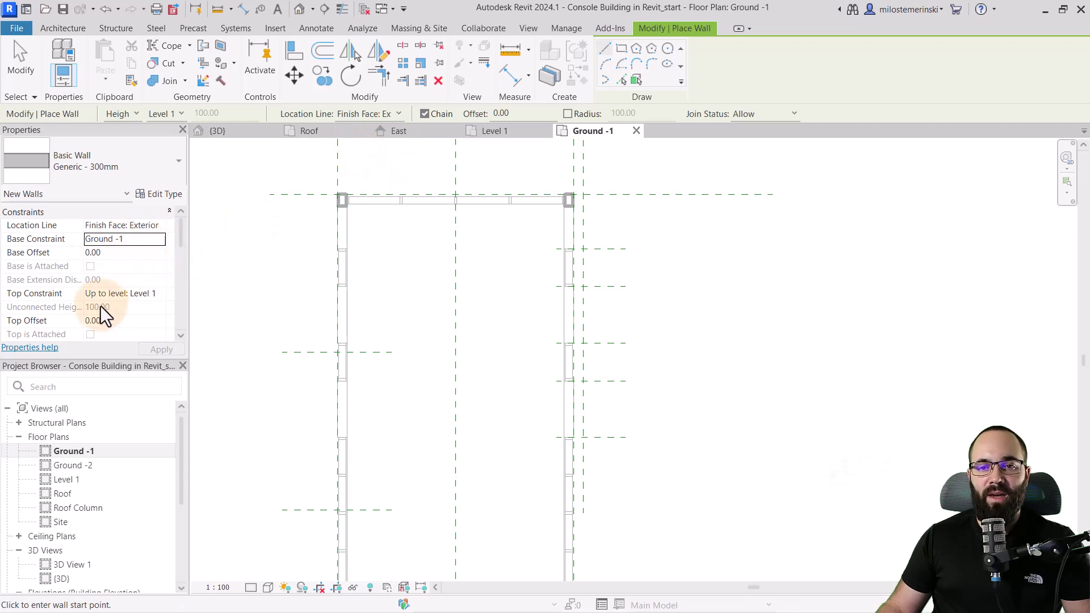
{"action": "left_click", "coordinate": [128, 321]}
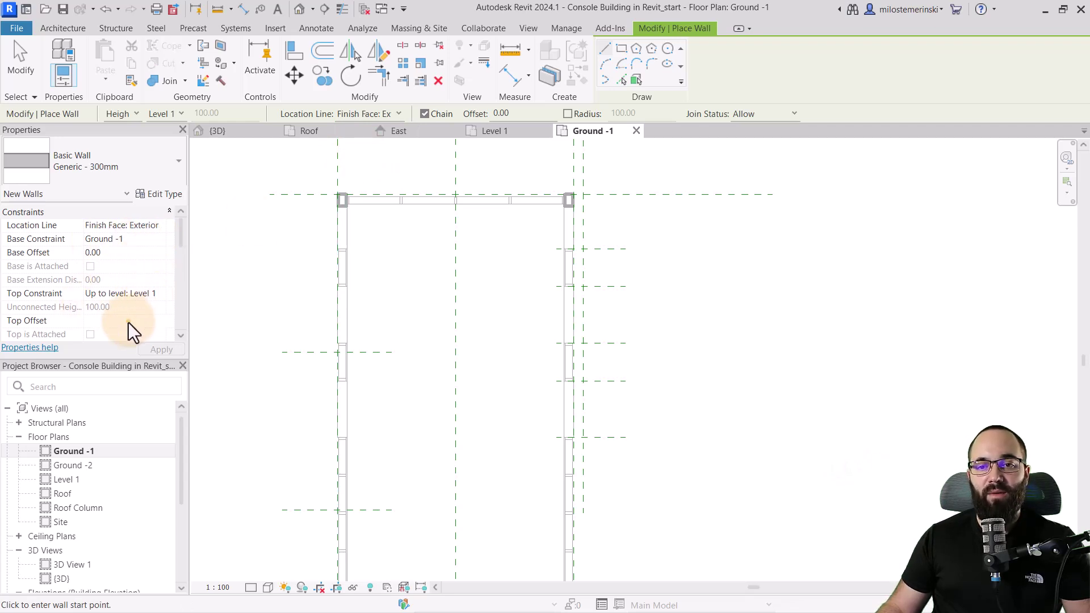
{"action": "type", "text": "-35"}
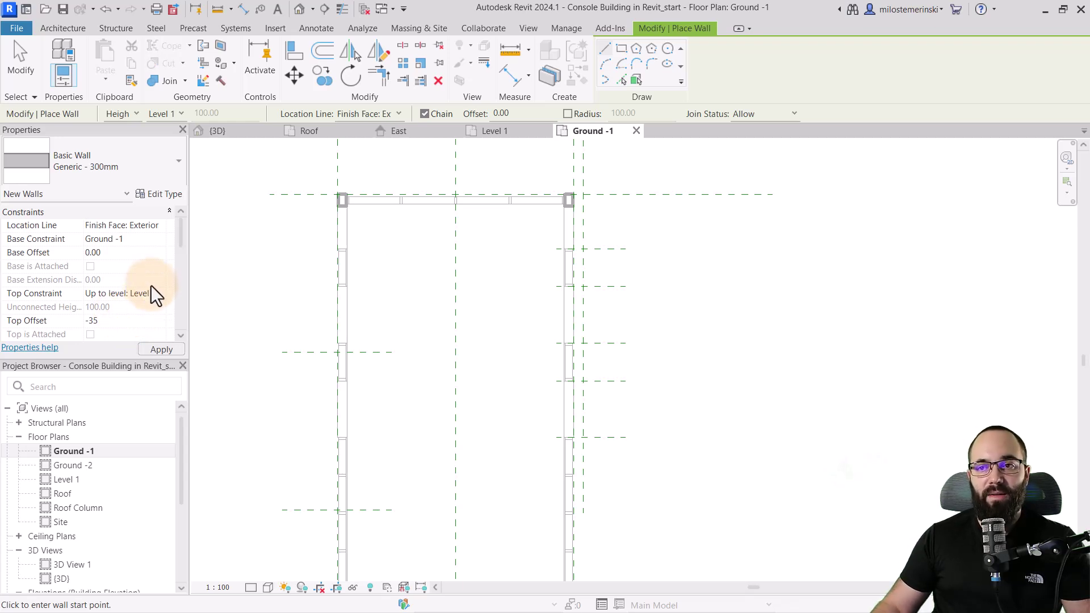
{"action": "key", "text": "Return"}
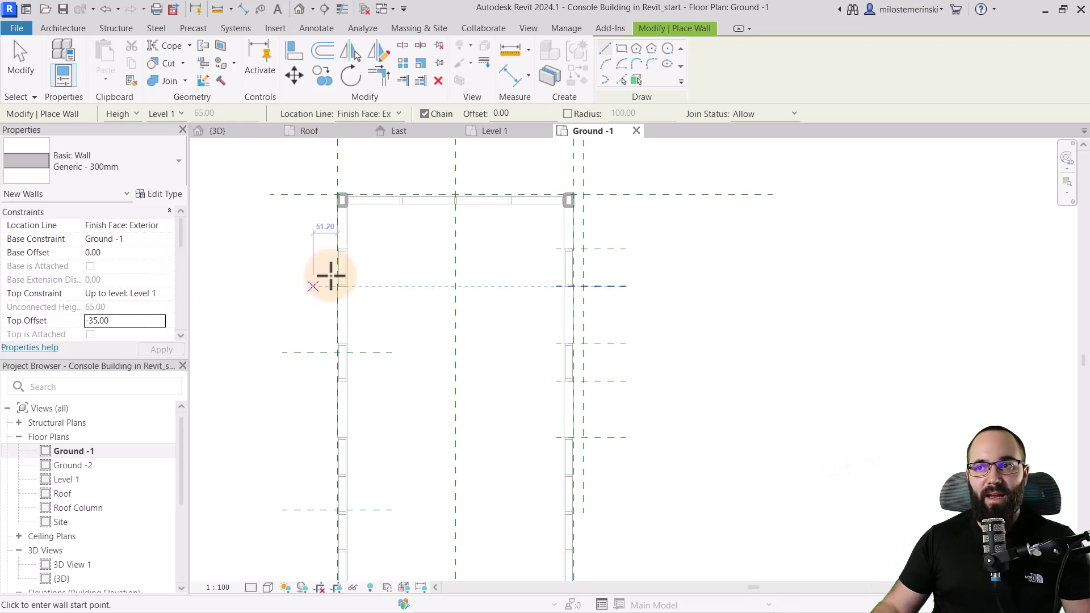
Draw a rectangle of walls from the upper-left reference-plane corner across the building width to the fourth short reference plane on the opposite side
{"action": "left_click", "coordinate": [620, 49]}
{"action": "scroll", "coordinate": [312, 208], "scroll_direction": "up", "scroll_amount": 3}
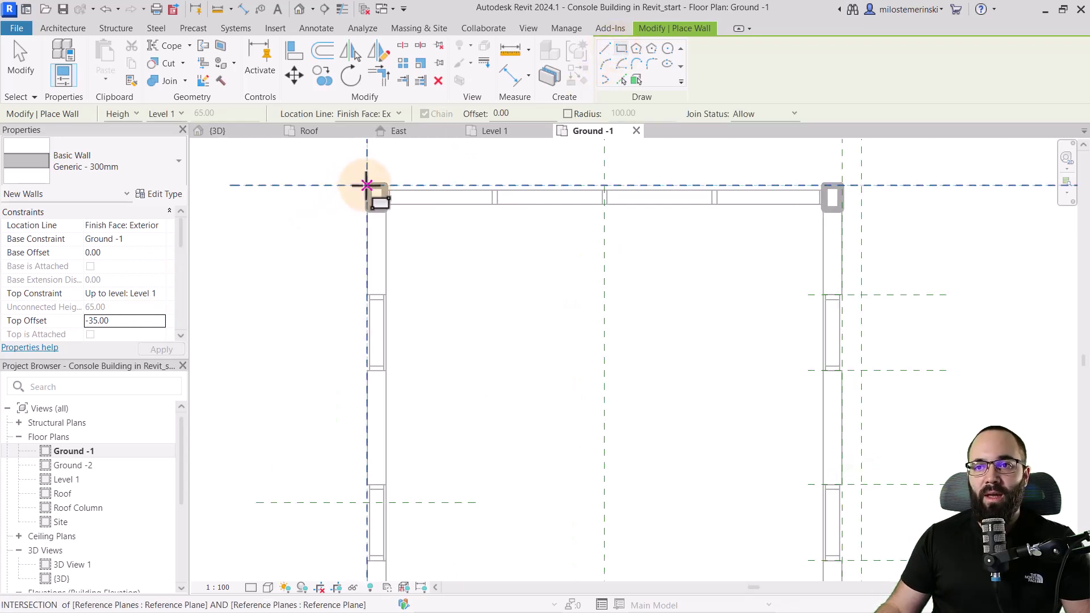
{"action": "left_click", "coordinate": [367, 185]}
{"action": "scroll", "coordinate": [444, 268], "scroll_direction": "down", "scroll_amount": 2}
{"action": "middle_click_drag", "start_coordinate": [512, 346], "coordinate": [357, 199]}
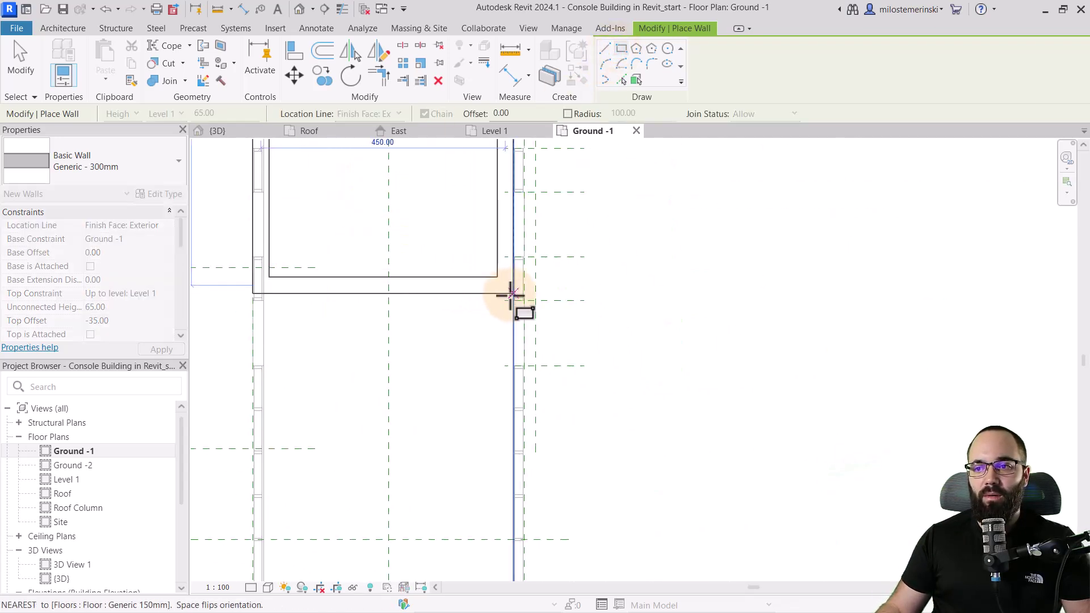
{"action": "scroll", "coordinate": [520, 298], "scroll_direction": "up", "scroll_amount": 3}
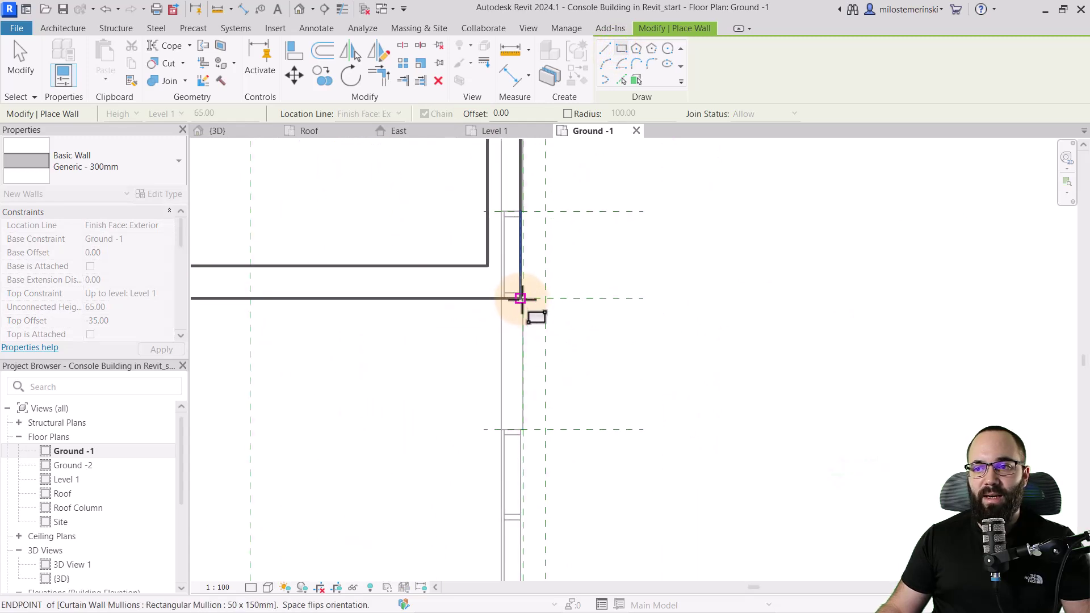
{"action": "left_click", "coordinate": [523, 298]}
{"action": "scroll", "coordinate": [528, 386], "scroll_direction": "down", "scroll_amount": 3}
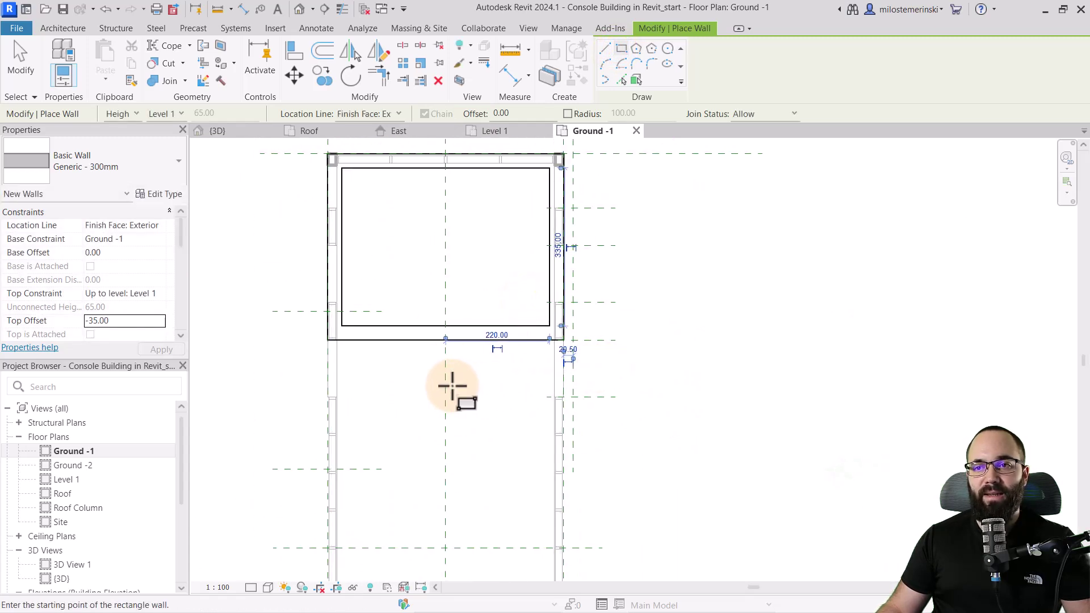
{"action": "key", "text": "Escape"}
Inspect the new ground walls in 3D and open the Ground -2 floor plan
{"action": "left_click", "coordinate": [234, 131]}
{"action": "middle_click_drag", "start_coordinate": [455, 277], "coordinate": [562, 360], "text": "shift"}
{"action": "middle_click_drag", "start_coordinate": [654, 450], "coordinate": [573, 444], "text": "shift"}
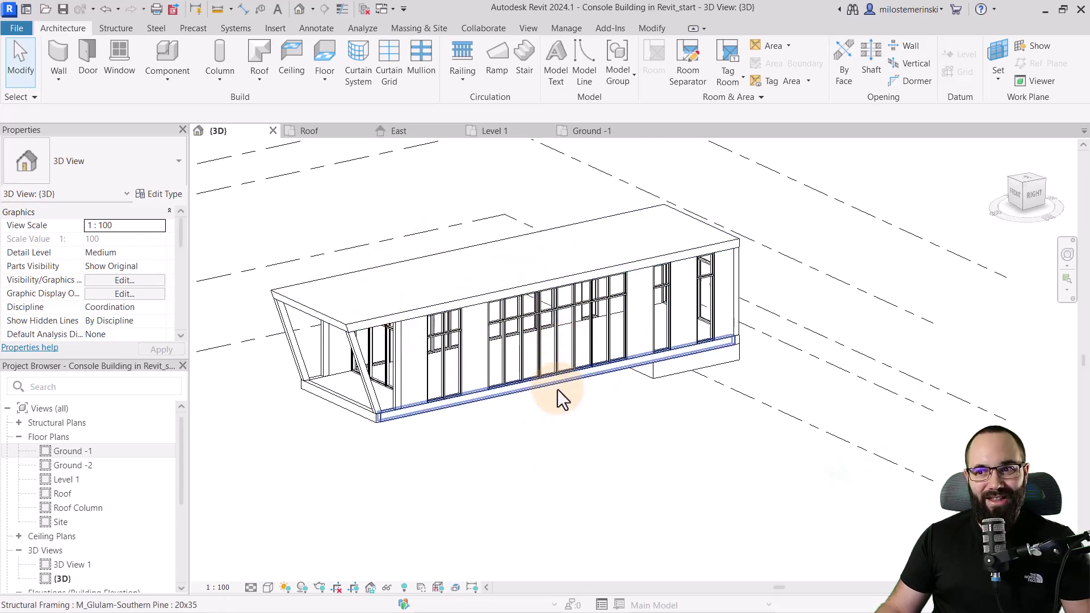
{"action": "middle_click_drag", "start_coordinate": [551, 452], "coordinate": [571, 471]}
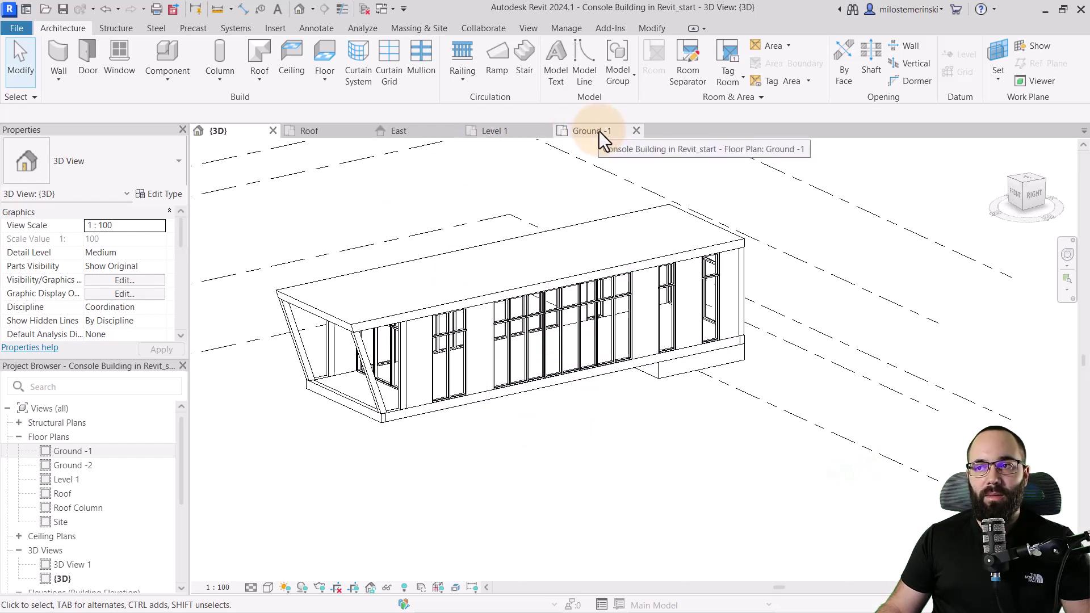
{"action": "double_click", "coordinate": [74, 466]}
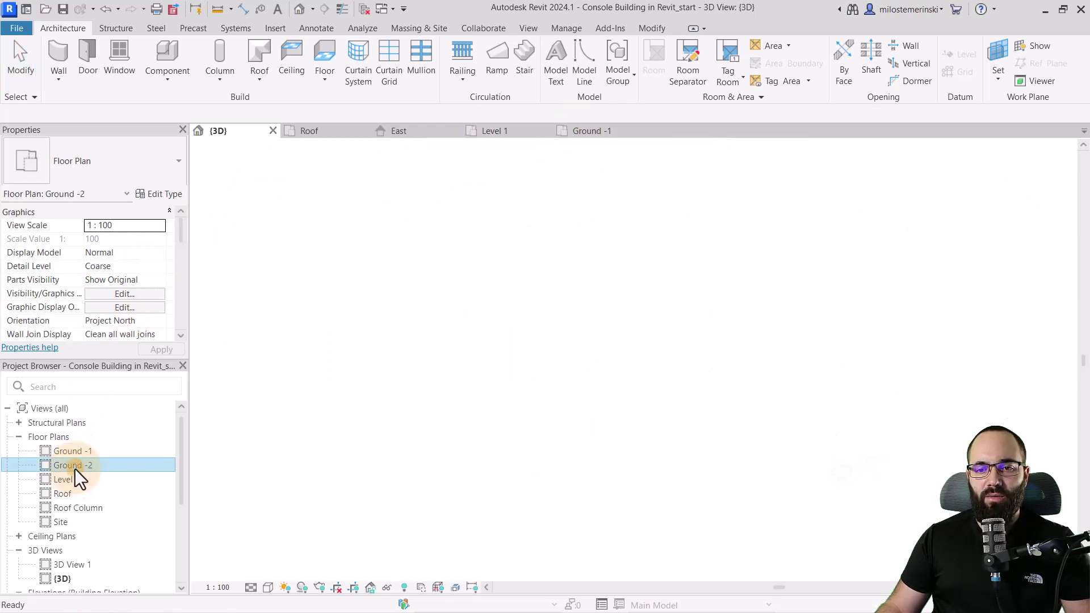
{"action": "middle_click_drag", "start_coordinate": [659, 403], "coordinate": [454, 422]}
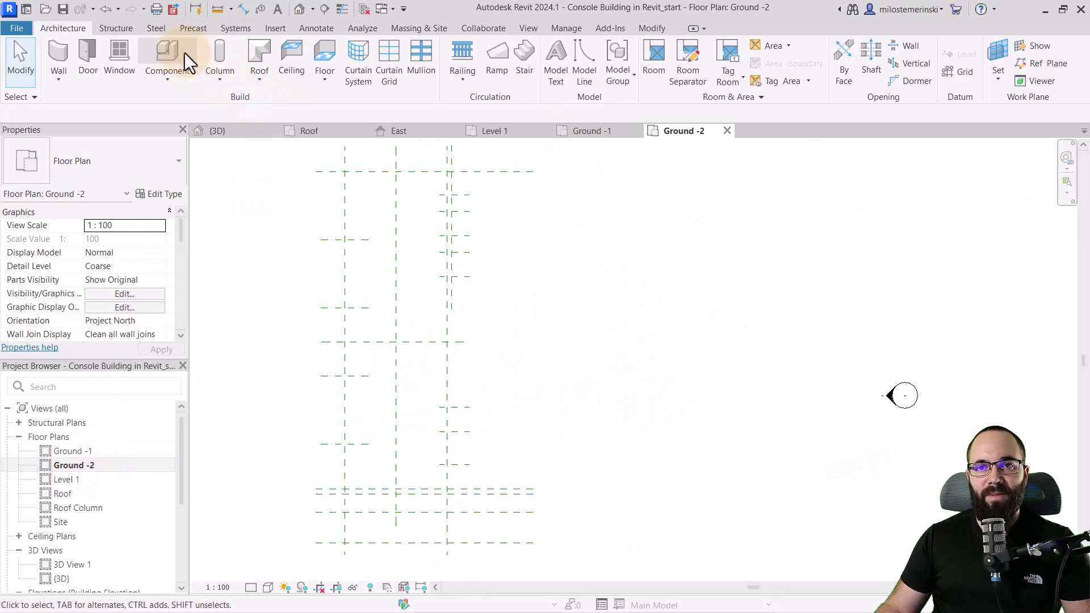
Place an isolated M_Cup Foundation Default 2 where the mid-length reference plane crosses the right side reference plane
{"action": "left_click", "coordinate": [117, 29]}
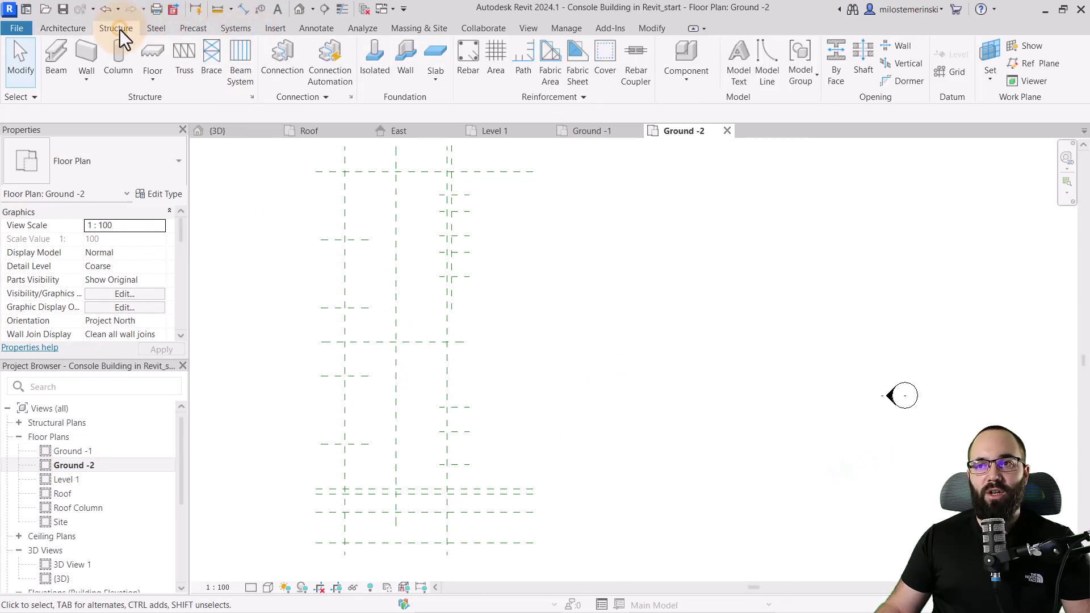
{"action": "left_click", "coordinate": [372, 71]}
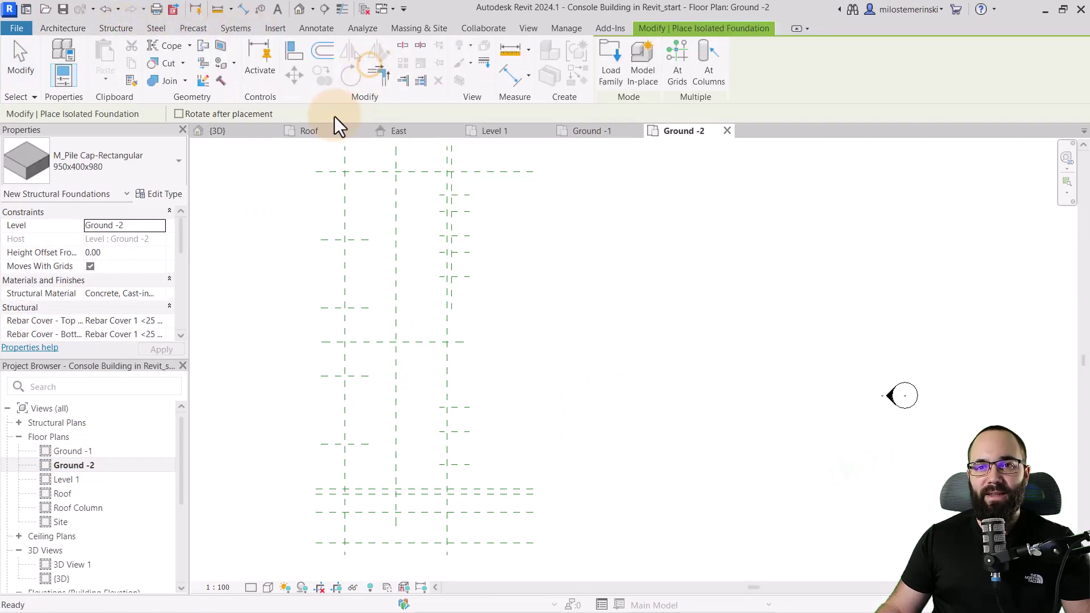
{"action": "left_click", "coordinate": [110, 166]}
{"action": "left_click", "coordinate": [49, 250]}
{"action": "scroll", "coordinate": [457, 346], "scroll_direction": "up", "scroll_amount": 3}
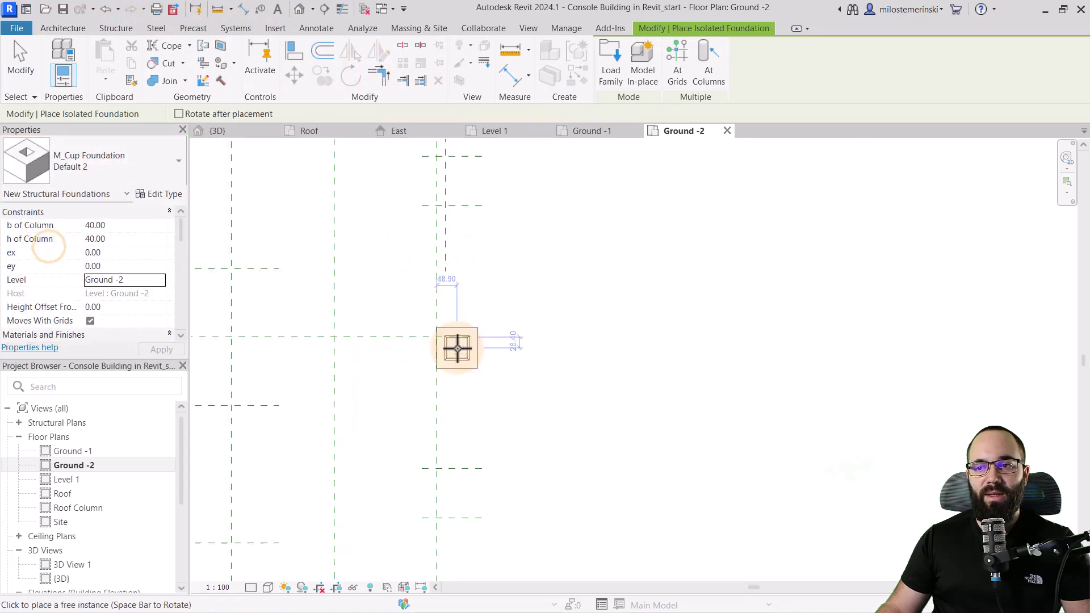
{"action": "left_click", "coordinate": [434, 336]}
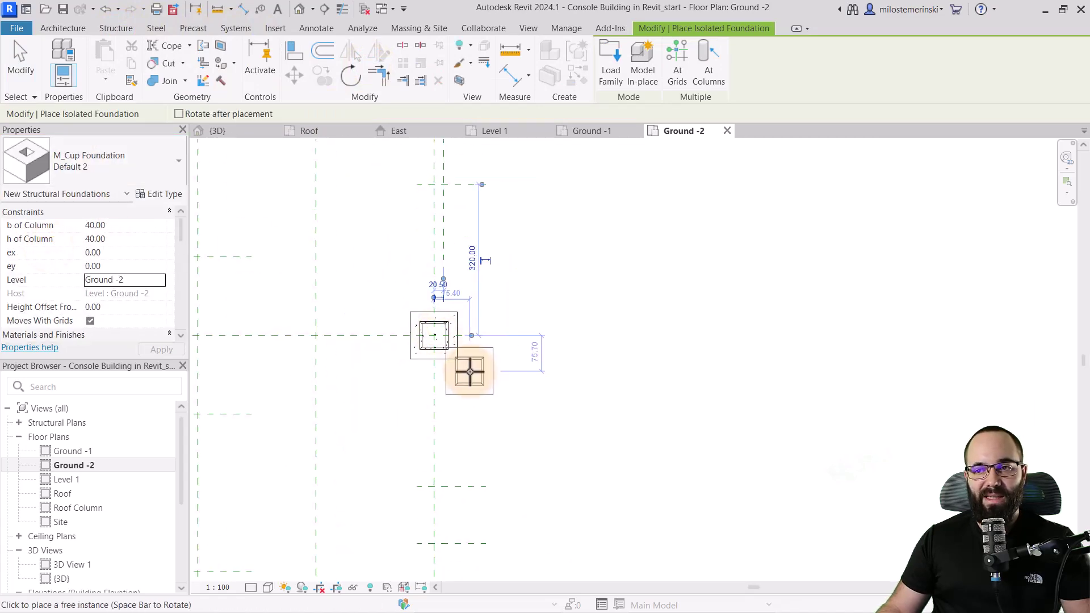
{"action": "key", "text": "Escape"}
{"action": "key", "text": "Escape"}
Move the cup foundation 10 cm horizontally outward, away from the building's centre axis
{"action": "left_click", "coordinate": [444, 356]}
{"action": "scroll", "coordinate": [446, 343], "scroll_direction": "up", "scroll_amount": 3}
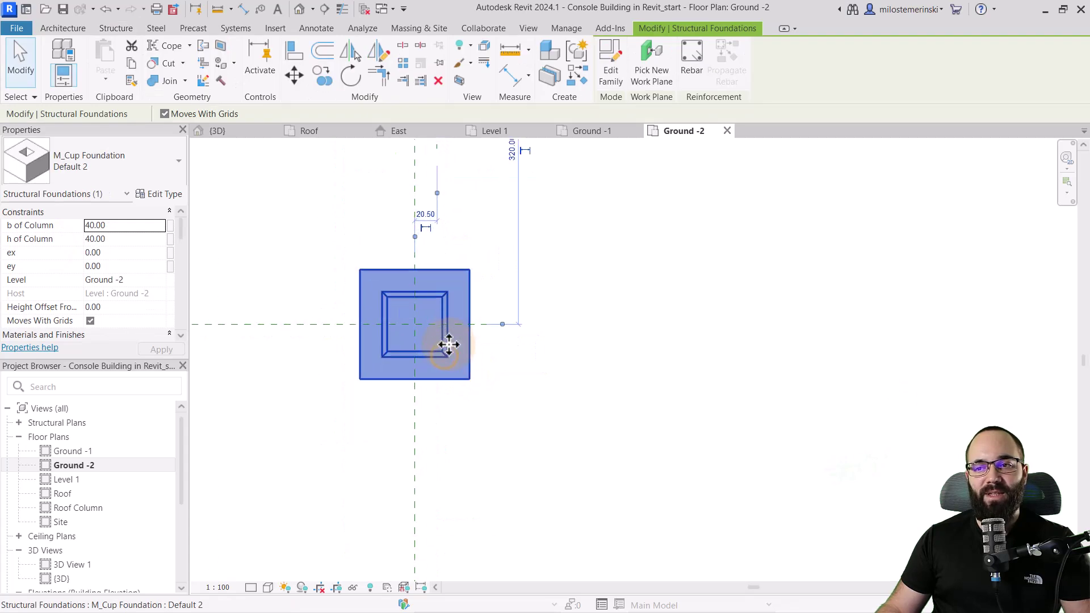
{"action": "left_click", "coordinate": [294, 75]}
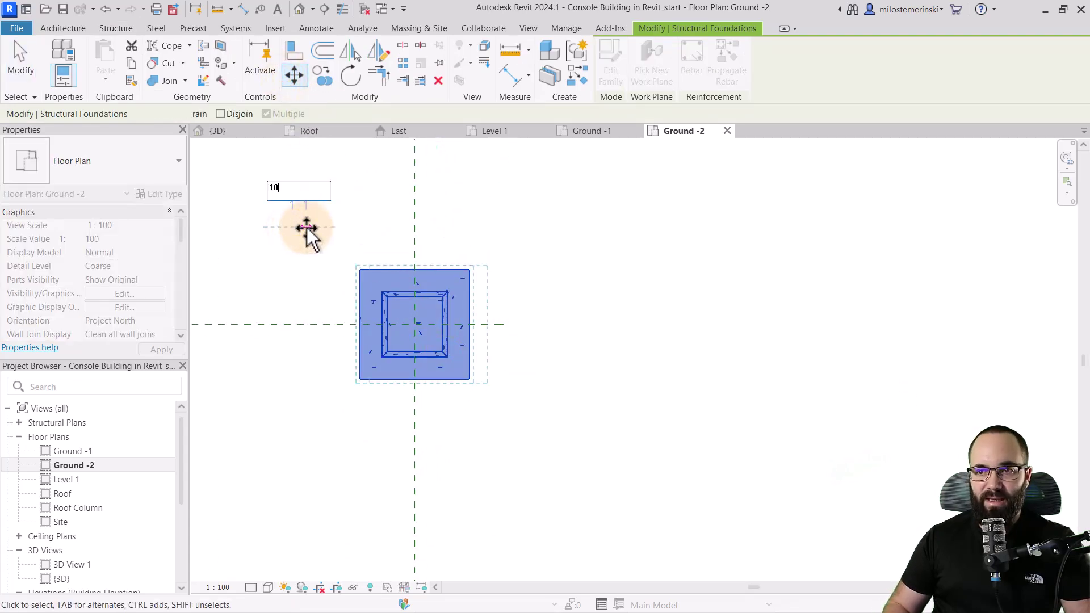
{"action": "key", "text": "Return"}
{"action": "key", "text": "Escape"}
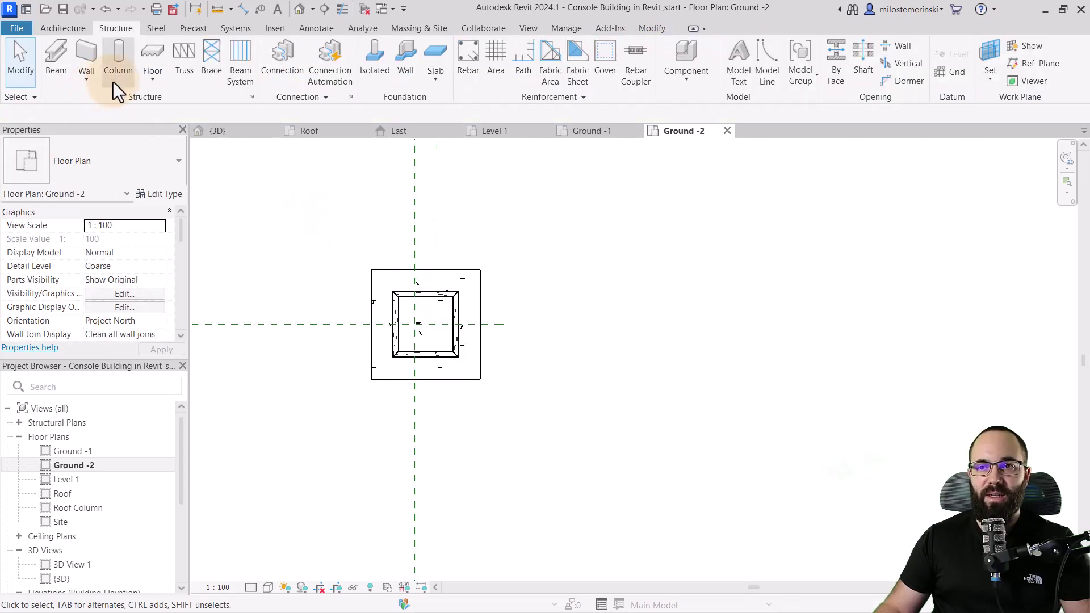
Place an isolated M_Pile Cap-Rectangular 950x400x980 foundation at the centre of the cup foundation
{"action": "left_click", "coordinate": [371, 64]}
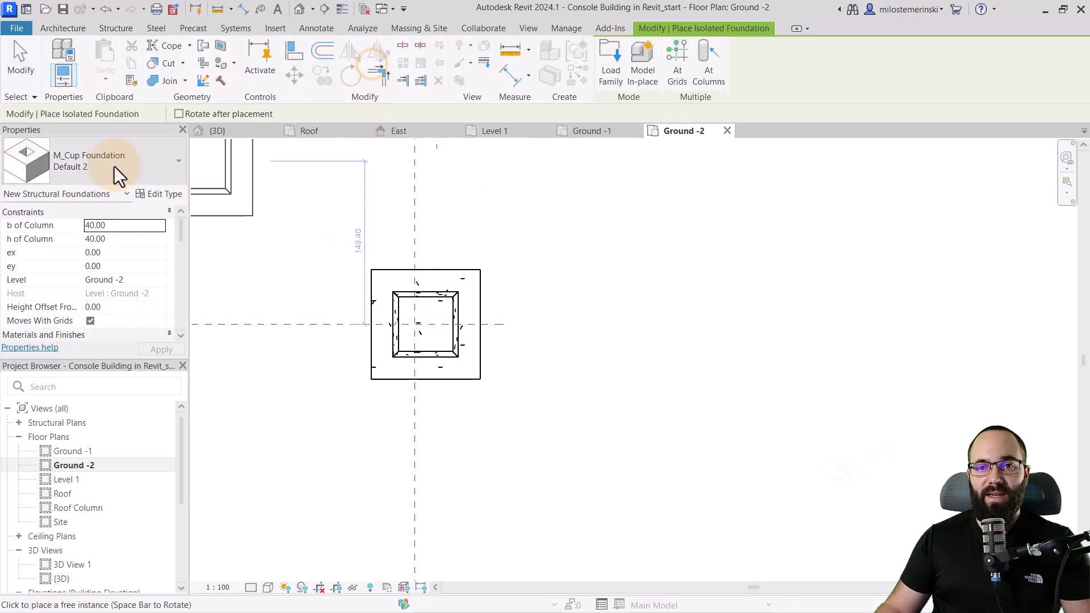
{"action": "left_click", "coordinate": [109, 164]}
{"action": "left_click", "coordinate": [39, 287]}
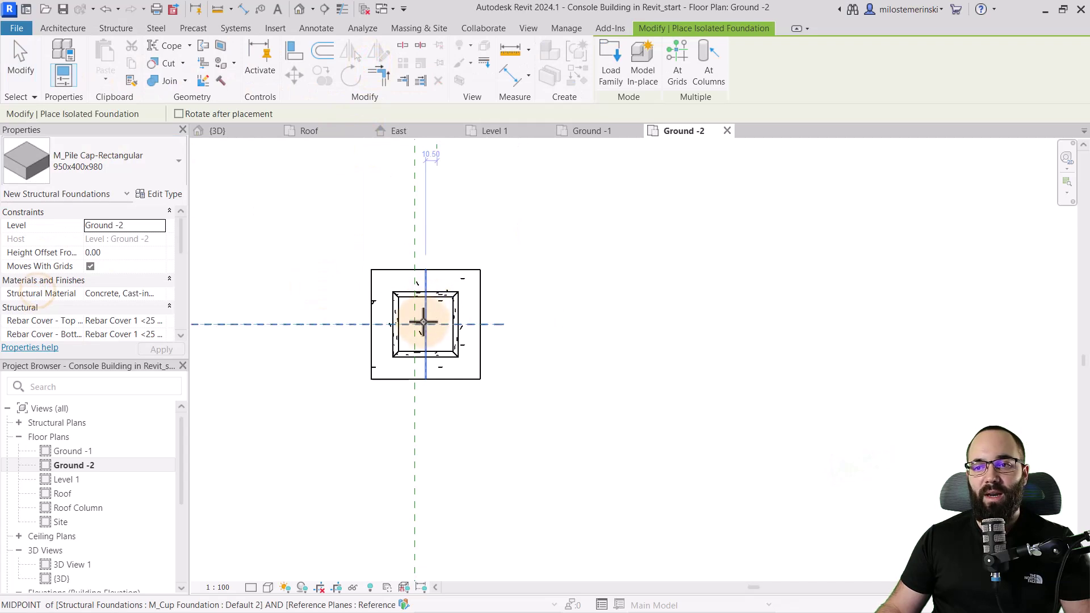
{"action": "left_click", "coordinate": [426, 324]}
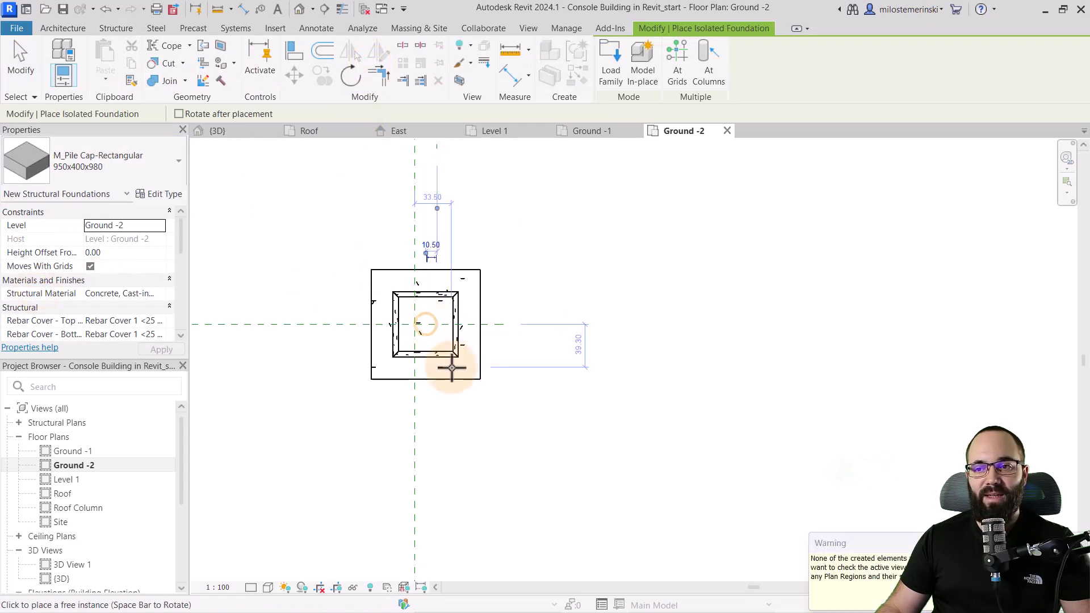
{"action": "key", "text": "Escape"}
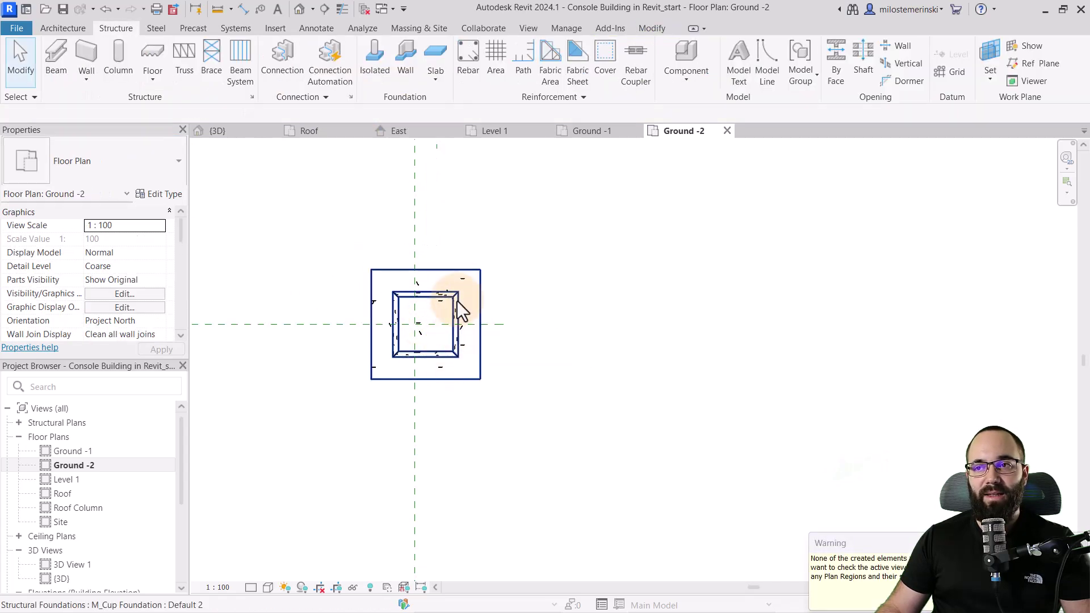
Move the pile cap up in the East elevation so its base sits on top of the cup foundation, and inspect it in 3D
{"action": "left_click", "coordinate": [432, 131]}
{"action": "scroll", "coordinate": [424, 250], "scroll_direction": "down", "scroll_amount": 4}
{"action": "middle_click_drag", "start_coordinate": [437, 264], "coordinate": [540, 396]}
{"action": "scroll", "coordinate": [540, 396], "scroll_direction": "up", "scroll_amount": 2}
{"action": "left_click", "coordinate": [547, 369]}
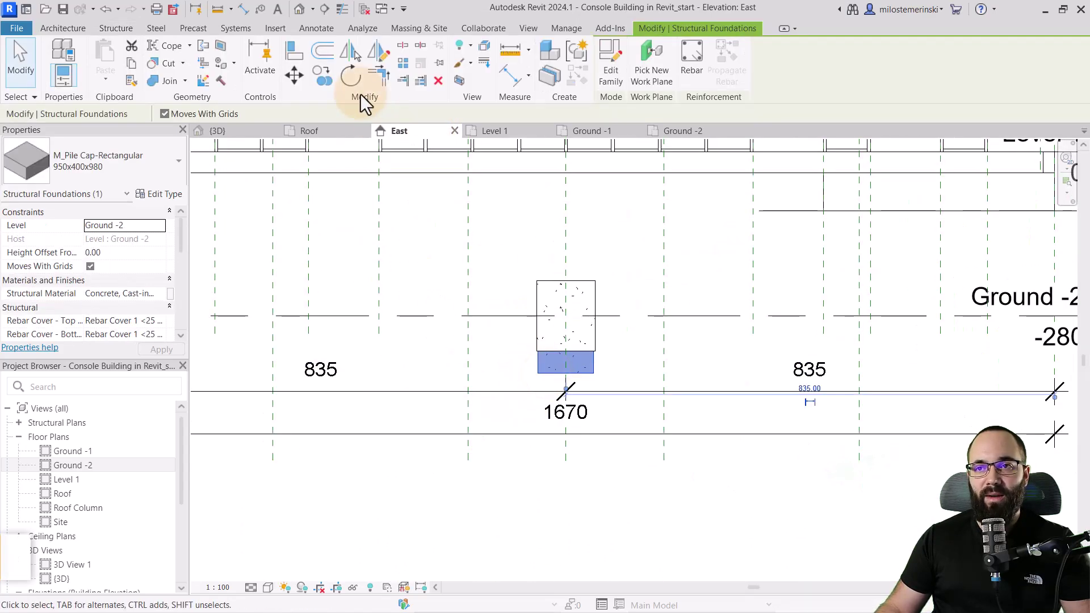
{"action": "left_click", "coordinate": [294, 76]}
{"action": "left_click", "coordinate": [568, 375]}
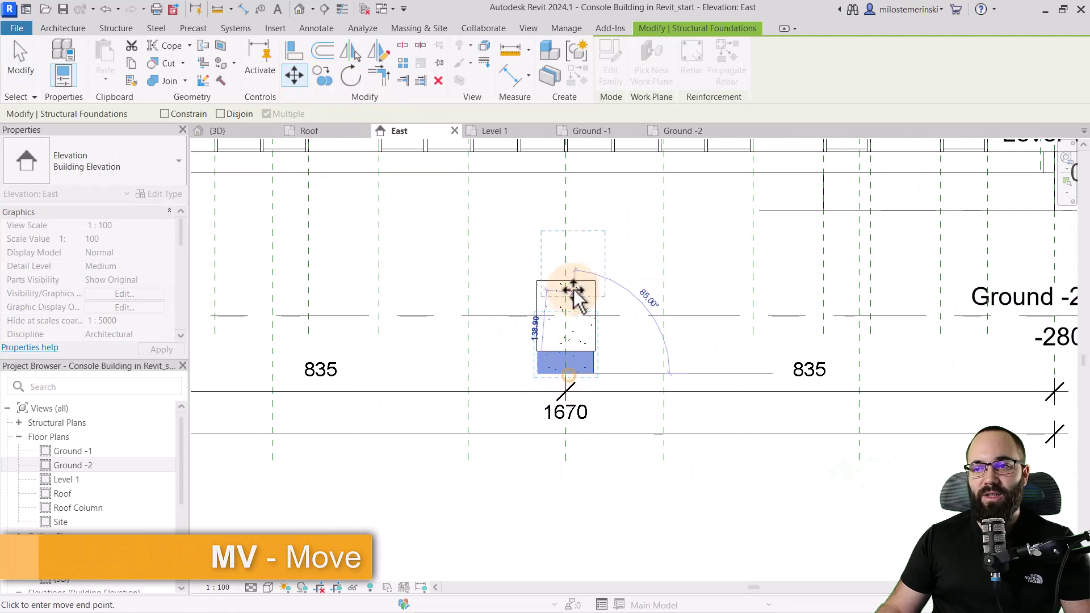
{"action": "left_click", "coordinate": [568, 284]}
{"action": "key", "text": "Escape"}
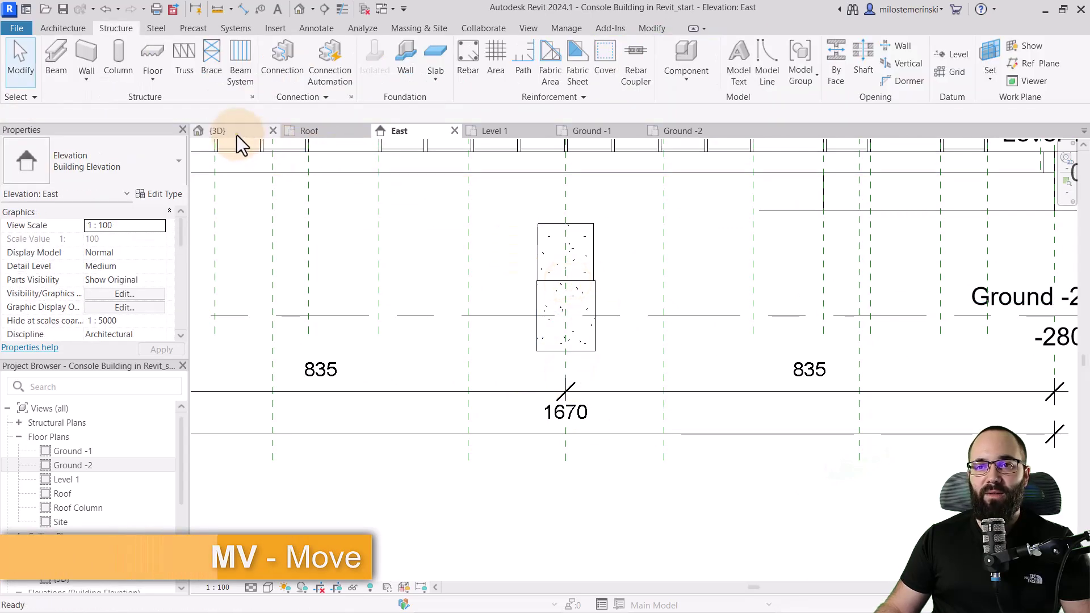
{"action": "left_click", "coordinate": [236, 135]}
{"action": "scroll", "coordinate": [618, 427], "scroll_direction": "up", "scroll_amount": 5}
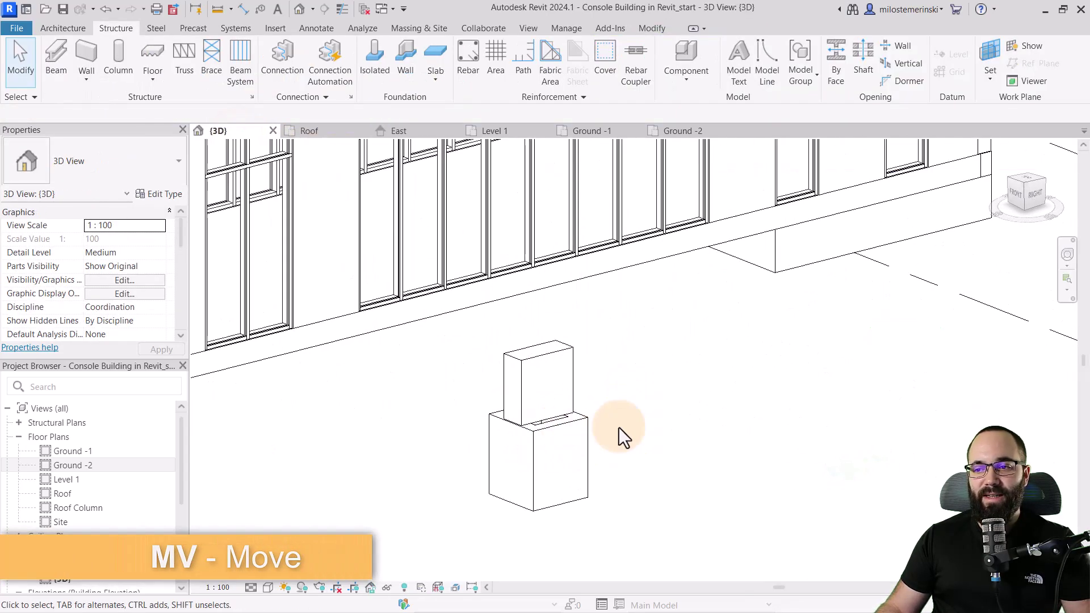
{"action": "middle_click_drag", "start_coordinate": [618, 427], "coordinate": [579, 214], "text": "shift"}
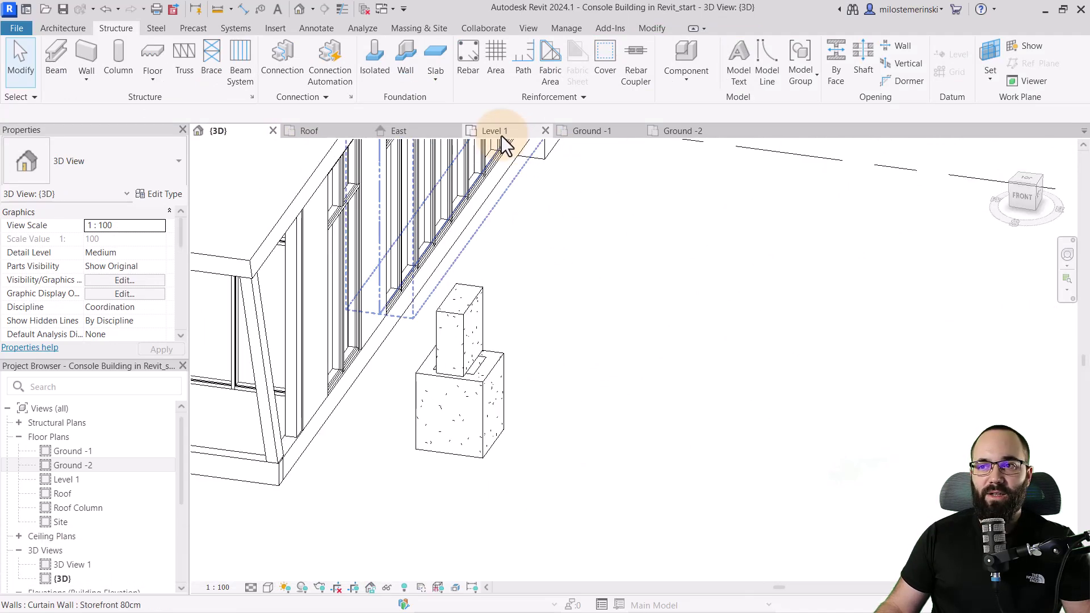
Move the pile cap down in the East elevation so its base rests exactly on the top edge of the cup foundation
{"action": "left_click", "coordinate": [415, 134]}
{"action": "scroll", "coordinate": [570, 386], "scroll_direction": "down", "scroll_amount": 4}
{"action": "middle_click_drag", "start_coordinate": [645, 461], "coordinate": [613, 408]}
{"action": "scroll", "coordinate": [506, 420], "scroll_direction": "up", "scroll_amount": 4}
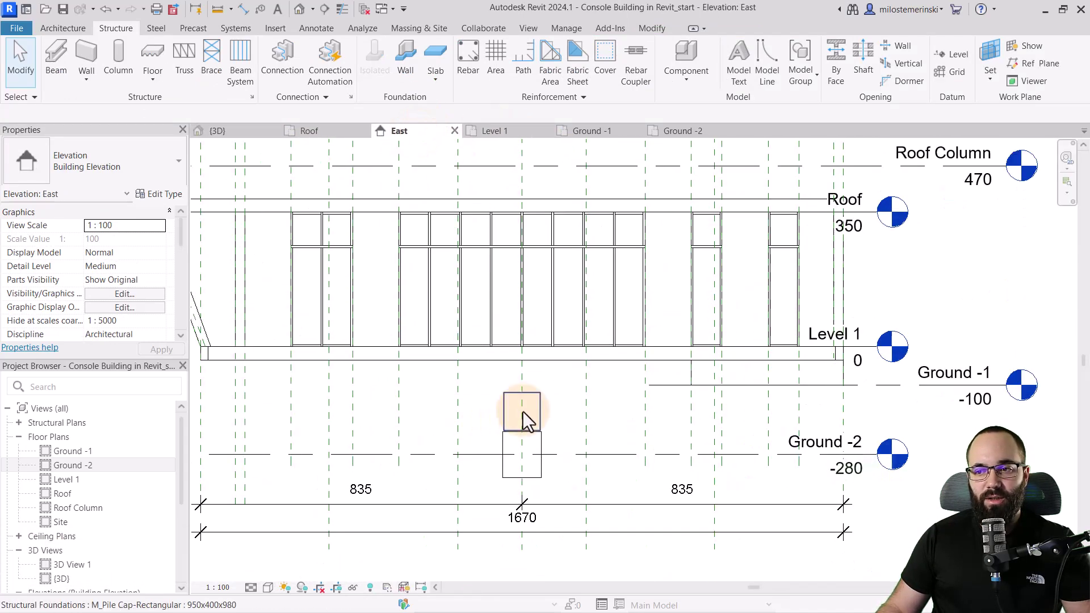
{"action": "scroll", "coordinate": [527, 405], "scroll_direction": "up", "scroll_amount": 3}
{"action": "left_click", "coordinate": [530, 421]}
{"action": "scroll", "coordinate": [531, 421], "scroll_direction": "up", "scroll_amount": 4}
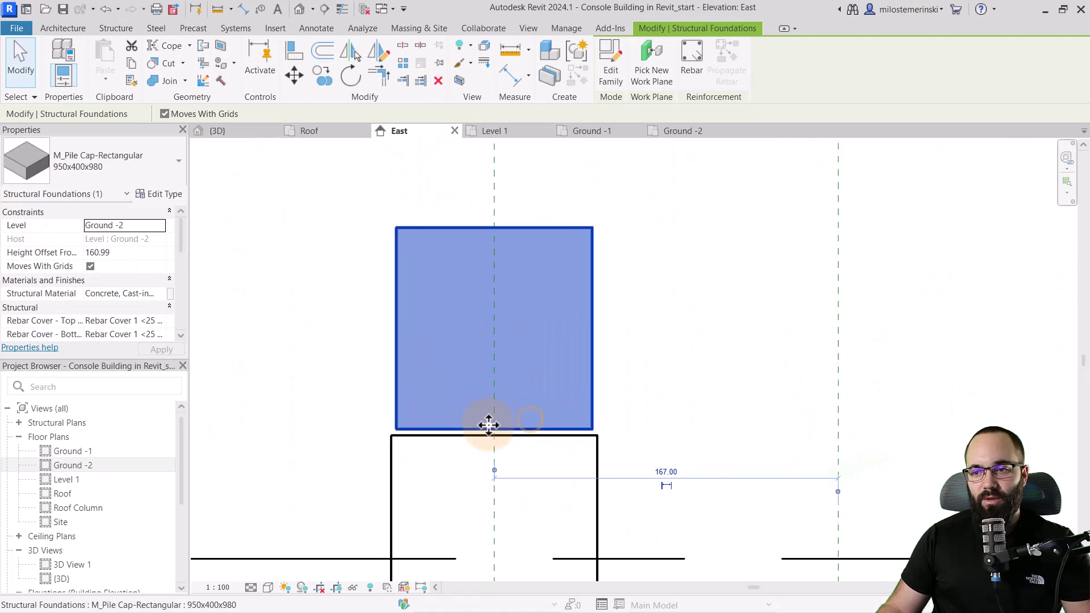
{"action": "left_click", "coordinate": [295, 79]}
{"action": "left_click", "coordinate": [495, 430]}
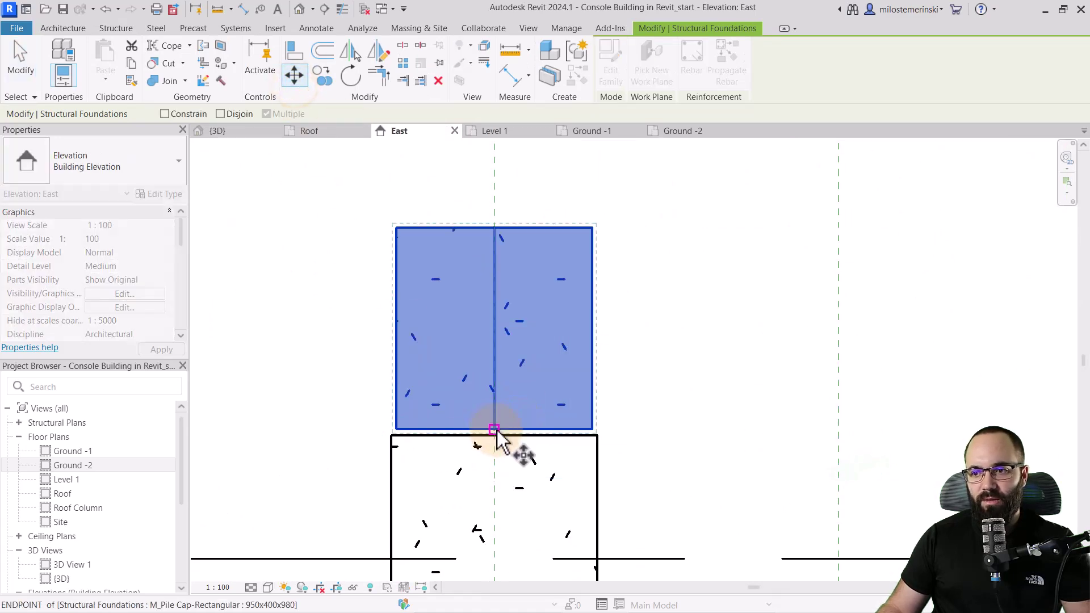
{"action": "left_click", "coordinate": [496, 437]}
{"action": "key", "text": "Escape"}
{"action": "scroll", "coordinate": [313, 364], "scroll_direction": "down", "scroll_amount": 4}
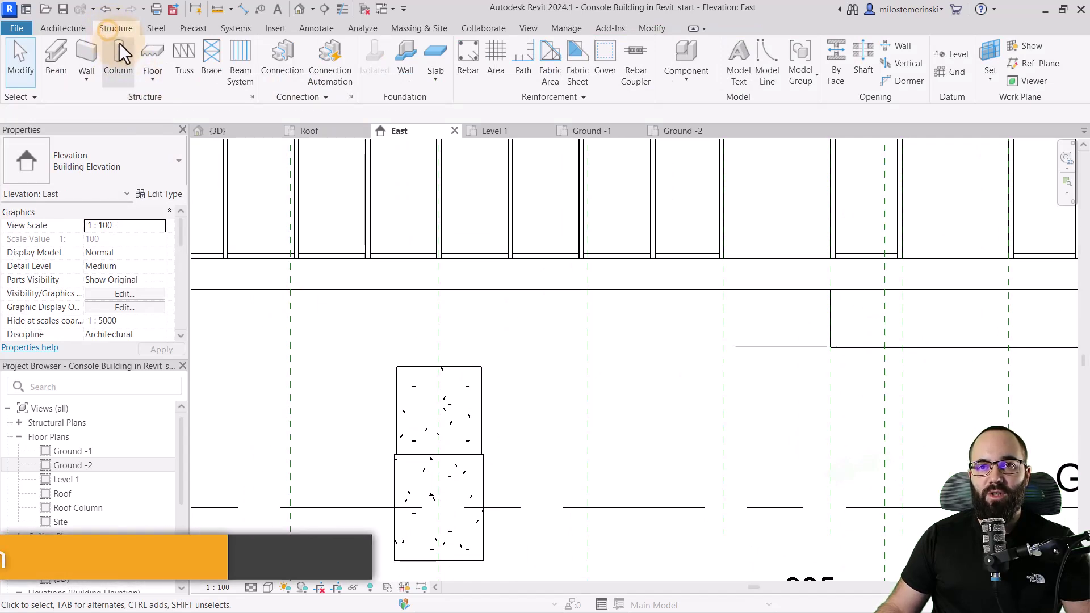
Place a slanted 170 x 250 M_Dimension Lumber-Column from the pile cap's top to the Roof Column level, above the left edge of the central window group
{"action": "left_click", "coordinate": [117, 63]}
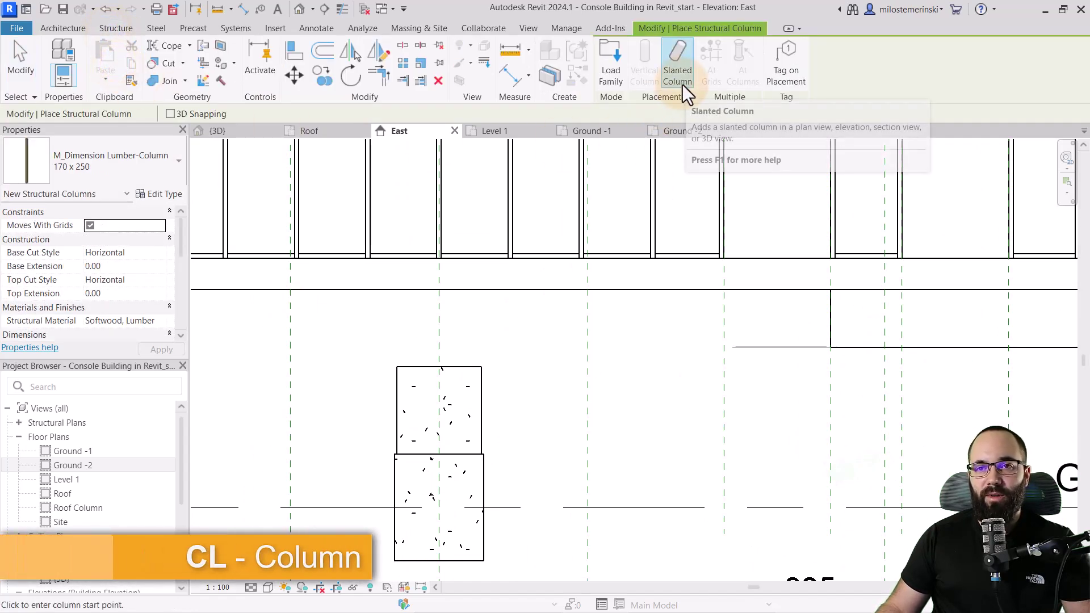
{"action": "left_click", "coordinate": [96, 170]}
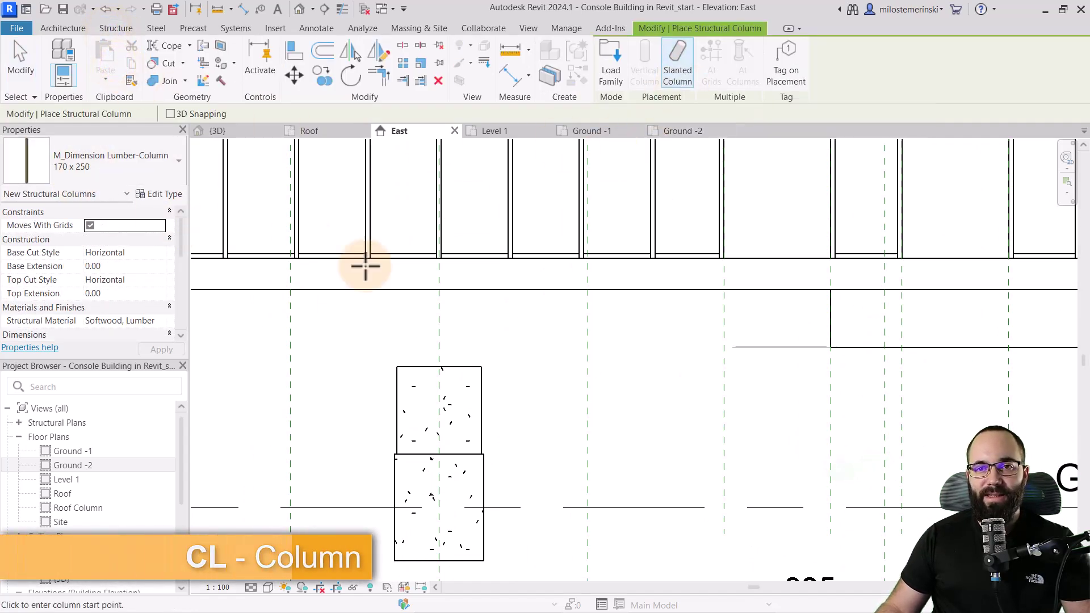
{"action": "left_click", "coordinate": [419, 368]}
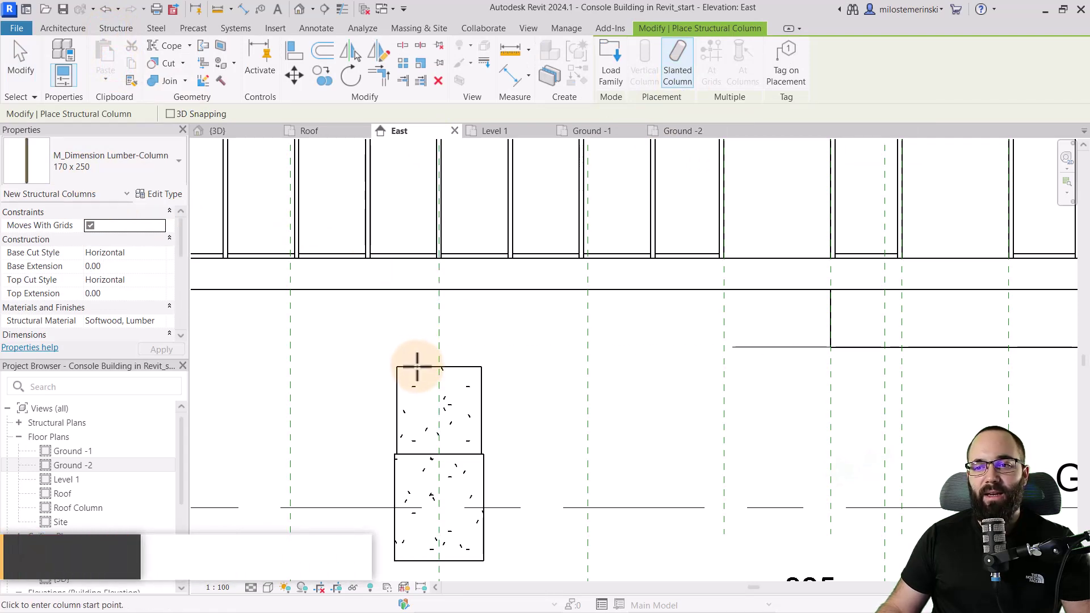
{"action": "scroll", "coordinate": [454, 419], "scroll_direction": "down", "scroll_amount": 4}
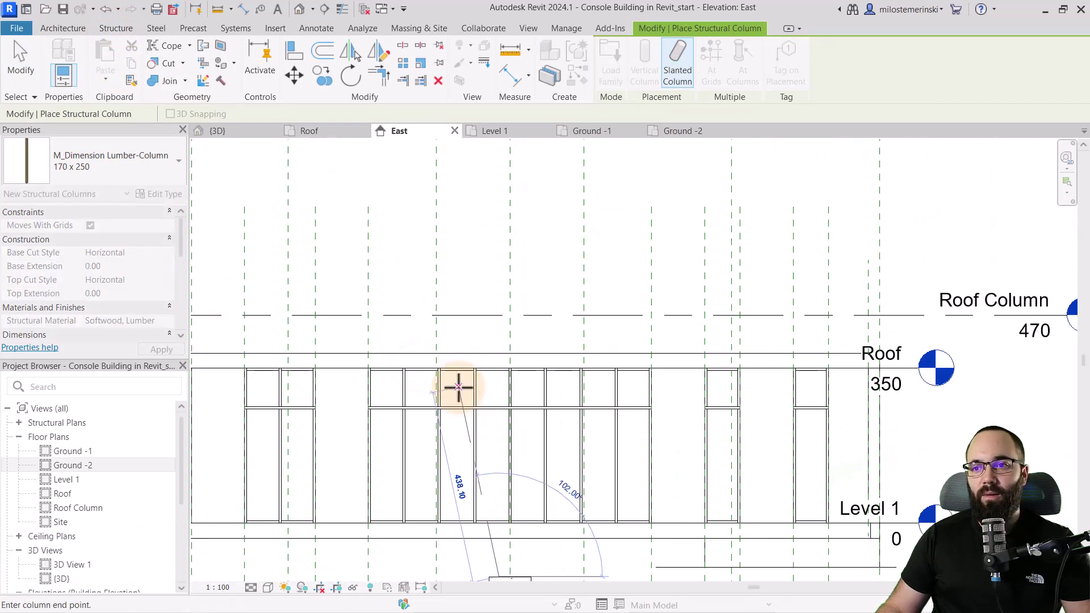
{"action": "scroll", "coordinate": [458, 385], "scroll_direction": "down", "scroll_amount": 2}
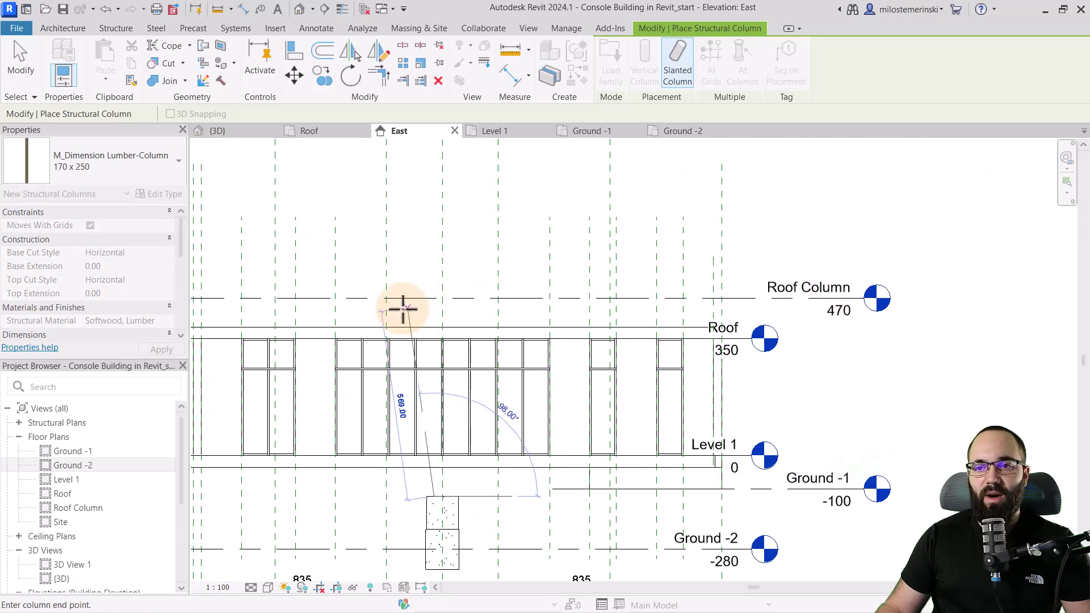
{"action": "scroll", "coordinate": [339, 307], "scroll_direction": "up", "scroll_amount": 1}
{"action": "left_click", "coordinate": [334, 297]}
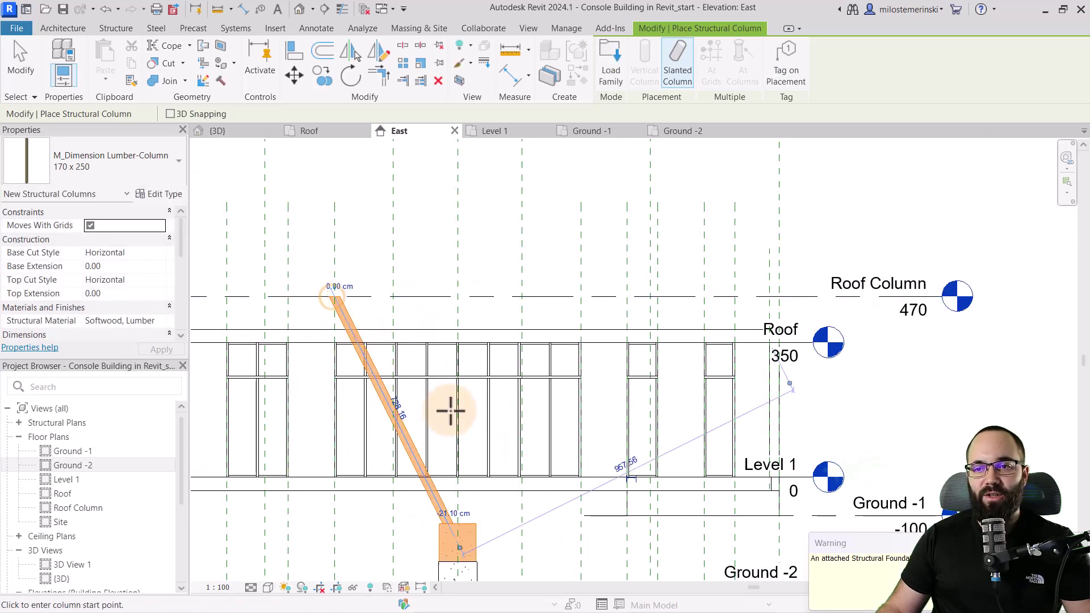
{"action": "key", "text": "Escape"}
Move the slanted column horizontally so the outer corner of its base meets the top-left corner of the pile cap
{"action": "left_click", "coordinate": [446, 511]}
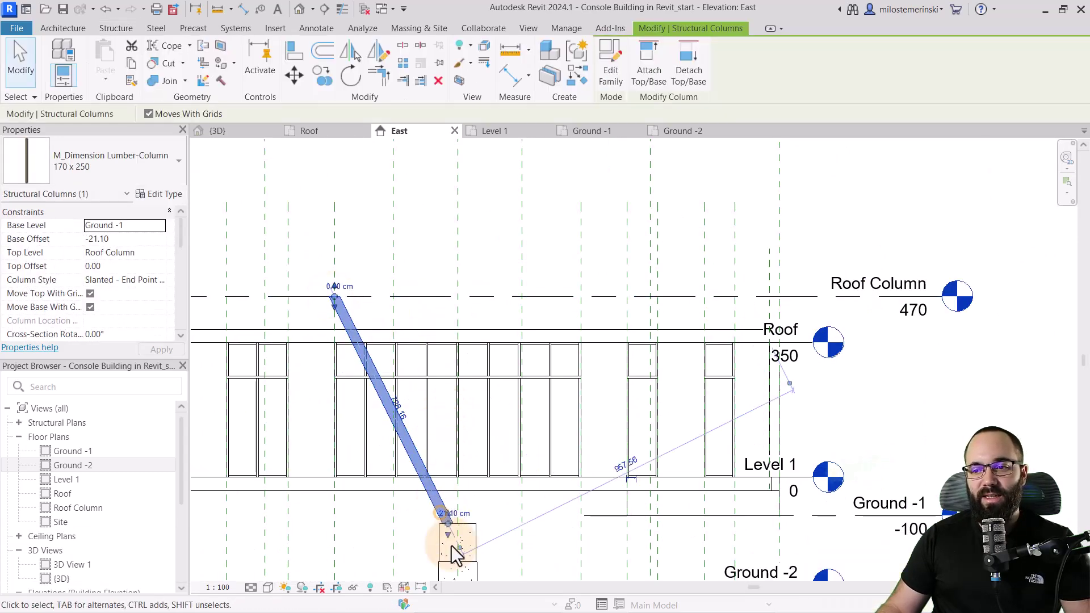
{"action": "scroll", "coordinate": [451, 544], "scroll_direction": "up", "scroll_amount": 4}
{"action": "scroll", "coordinate": [427, 511], "scroll_direction": "up", "scroll_amount": 3}
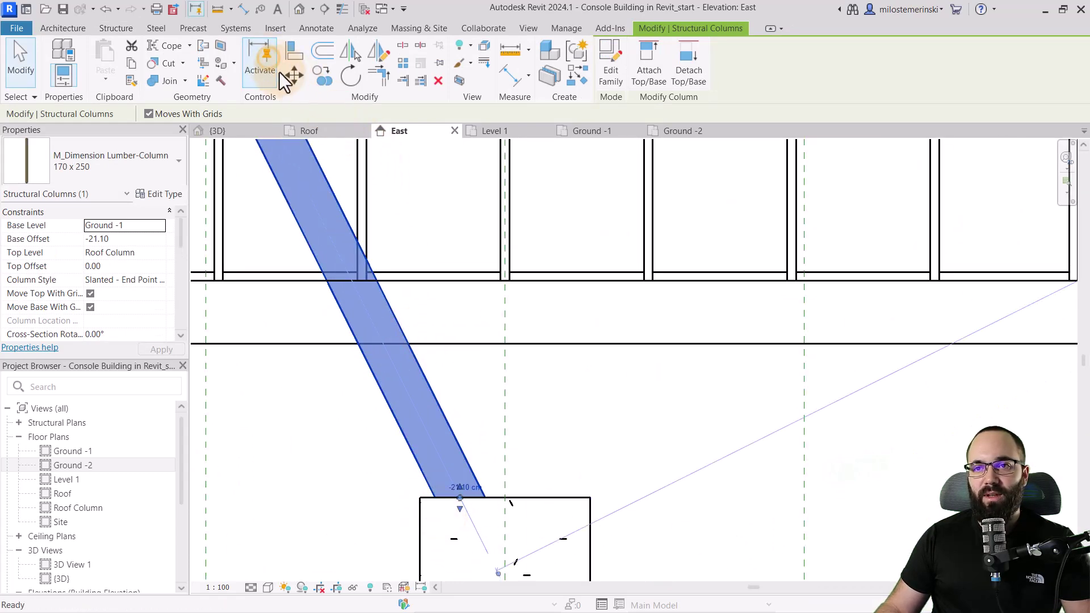
{"action": "left_click", "coordinate": [294, 76]}
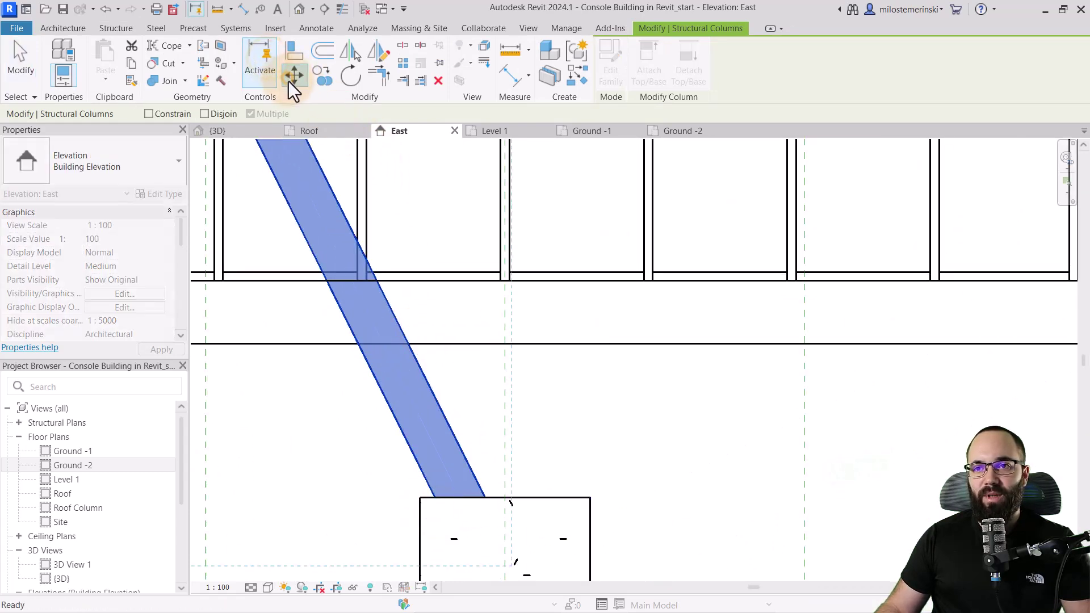
{"action": "left_click", "coordinate": [430, 498]}
{"action": "key", "text": "Escape"}
{"action": "key", "text": "Escape"}
{"action": "scroll", "coordinate": [461, 457], "scroll_direction": "down", "scroll_amount": 4}
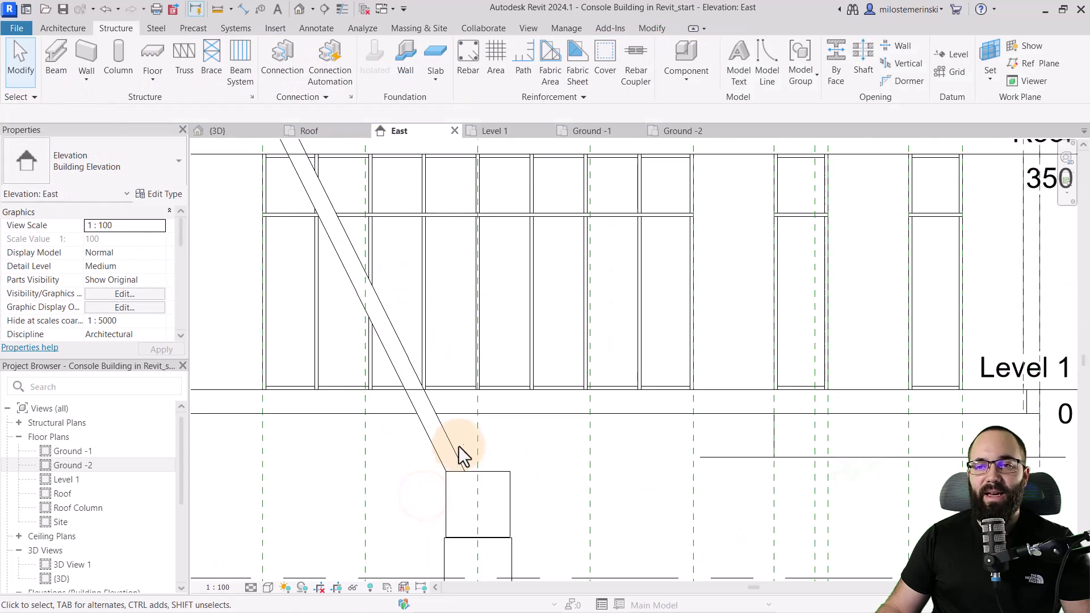
Set the slanted column's Top Cut Style to Perpendicular
{"action": "left_click", "coordinate": [376, 322]}
{"action": "middle_click_drag", "start_coordinate": [270, 162], "coordinate": [394, 297]}
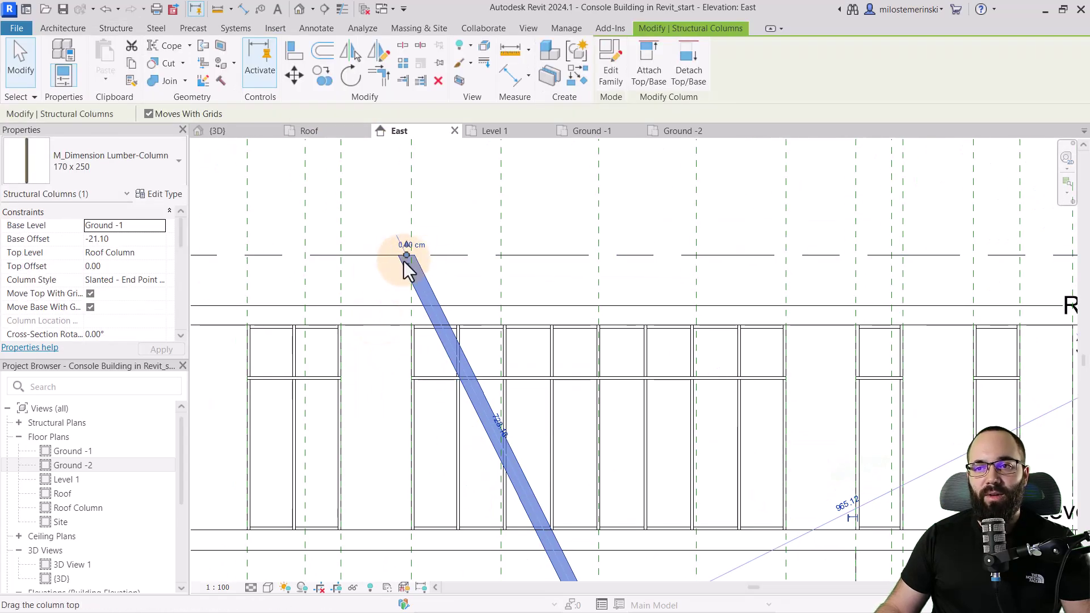
{"action": "scroll", "coordinate": [139, 275], "scroll_direction": "down", "scroll_amount": 4}
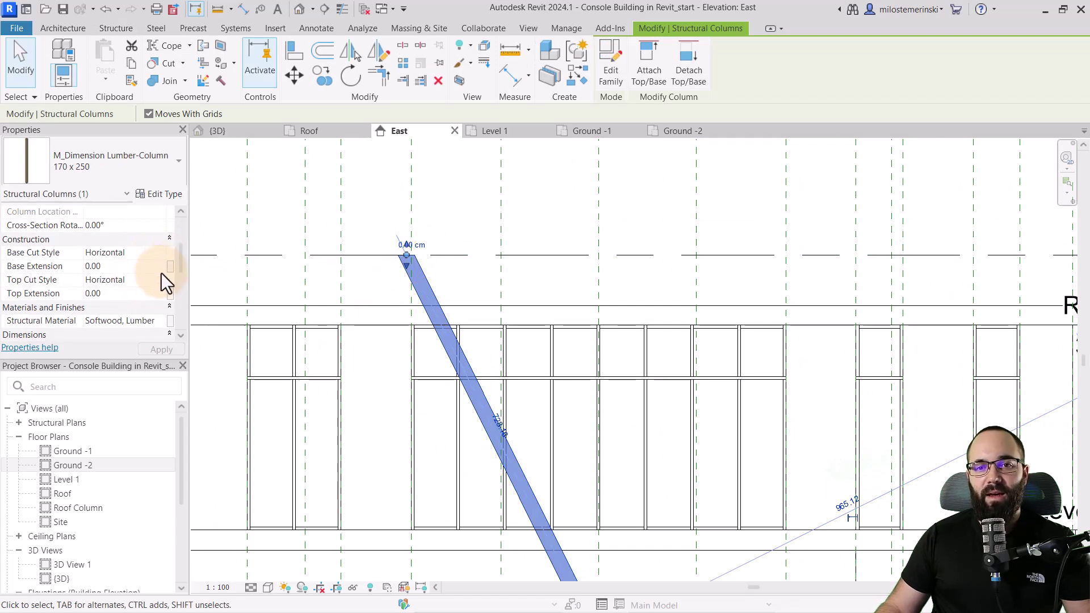
{"action": "left_click", "coordinate": [161, 275]}
{"action": "left_click", "coordinate": [116, 295]}
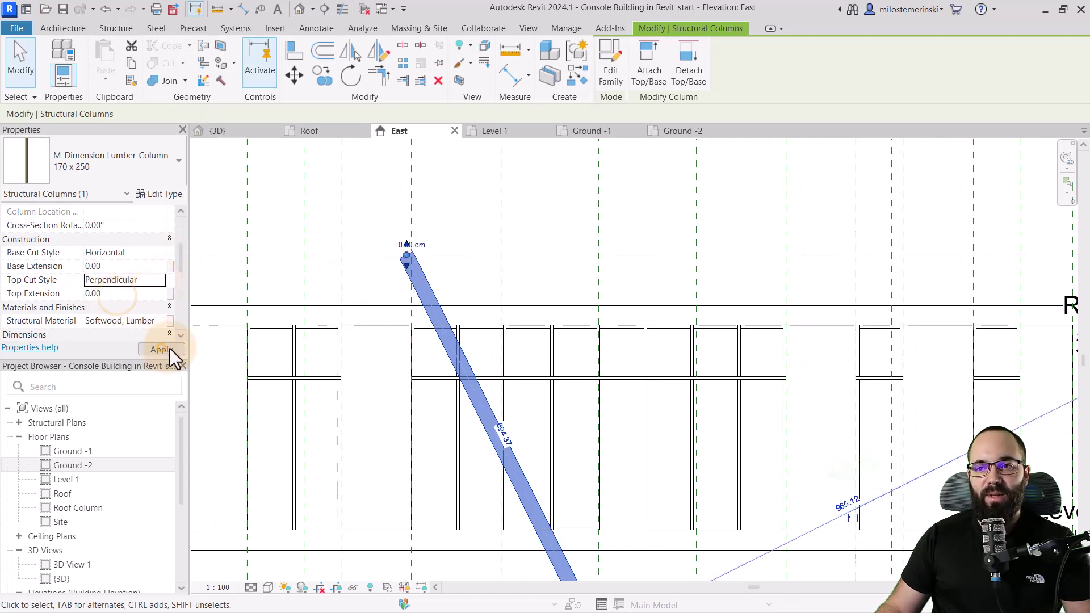
{"action": "left_click", "coordinate": [466, 282]}
{"action": "scroll", "coordinate": [452, 286], "scroll_direction": "down", "scroll_amount": 5}
{"action": "scroll", "coordinate": [433, 328], "scroll_direction": "up", "scroll_amount": 4}
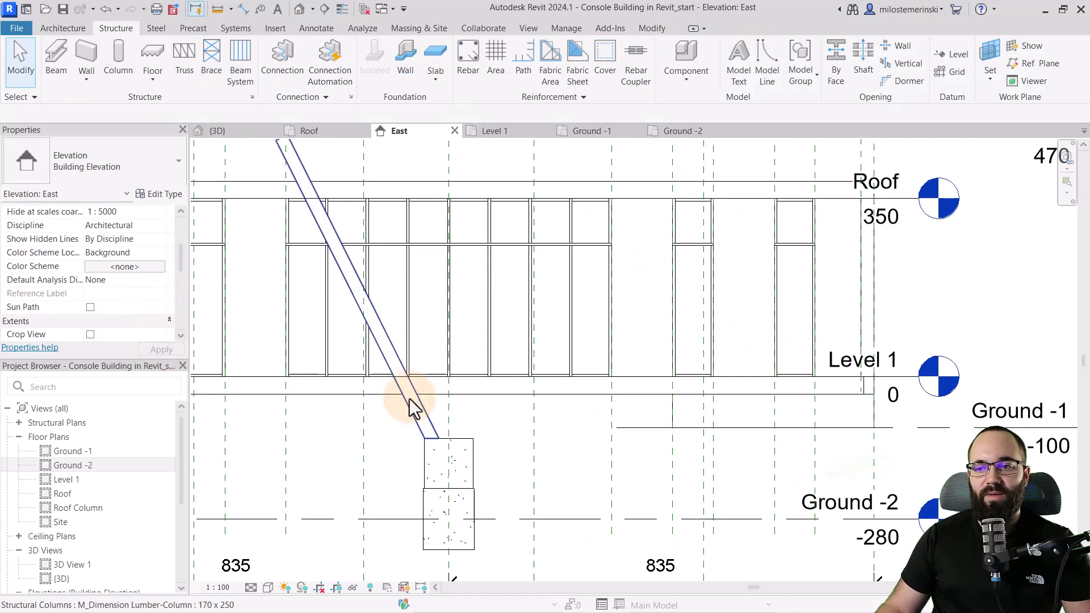
Mirror the slanted column about the mid-length reference plane to form a V-shaped pair
{"action": "left_click", "coordinate": [412, 406]}
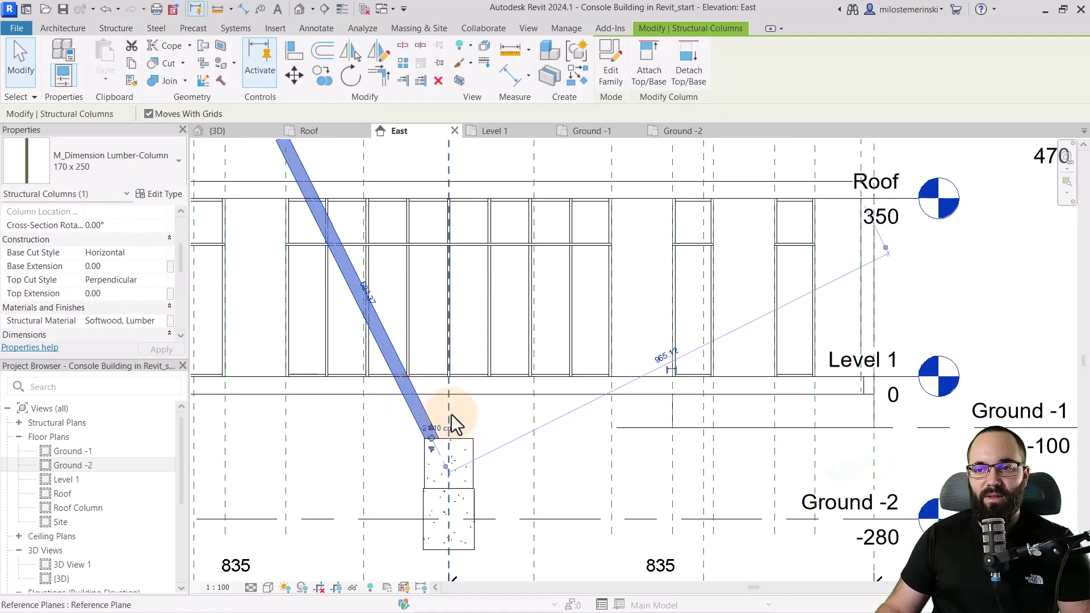
{"action": "key", "text": "m"}
{"action": "key", "text": "m"}
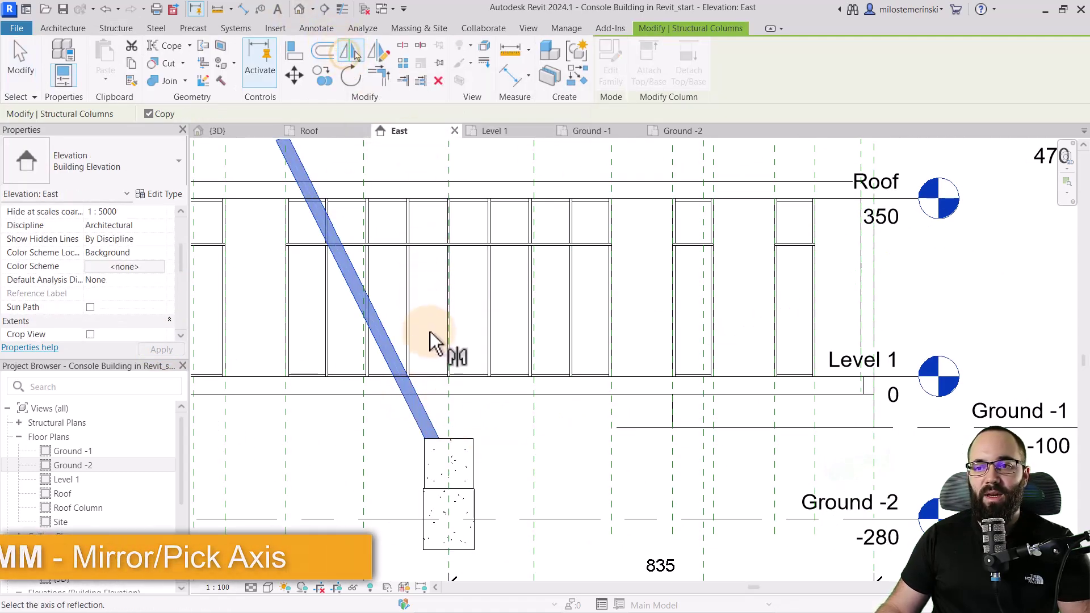
{"action": "left_click", "coordinate": [449, 414]}
{"action": "scroll", "coordinate": [480, 401], "scroll_direction": "down", "scroll_amount": 3}
{"action": "key", "text": "Escape"}
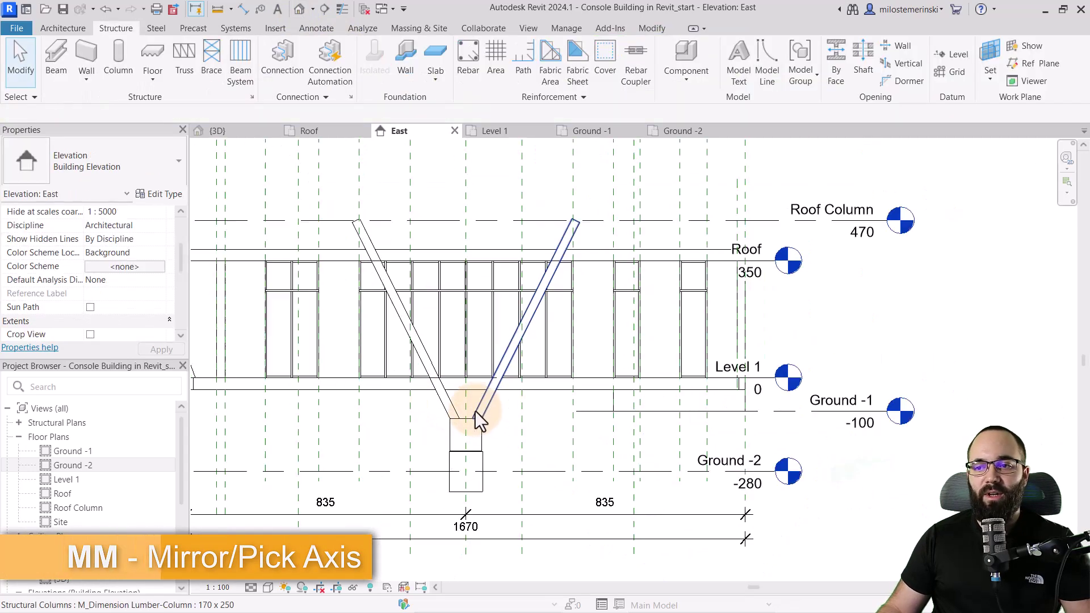
Nudge both slanted columns slightly inward so their bases sit close together around the centre of the pile cap
{"action": "scroll", "coordinate": [460, 404], "scroll_direction": "up", "scroll_amount": 3}
{"action": "left_click", "coordinate": [448, 418]}
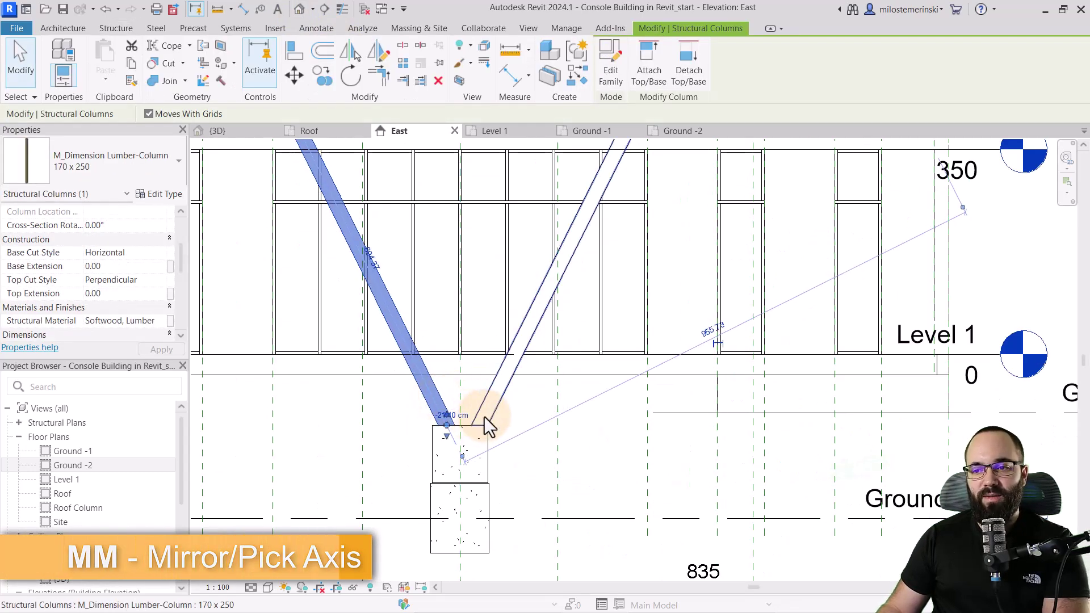
{"action": "left_click", "coordinate": [488, 415]}
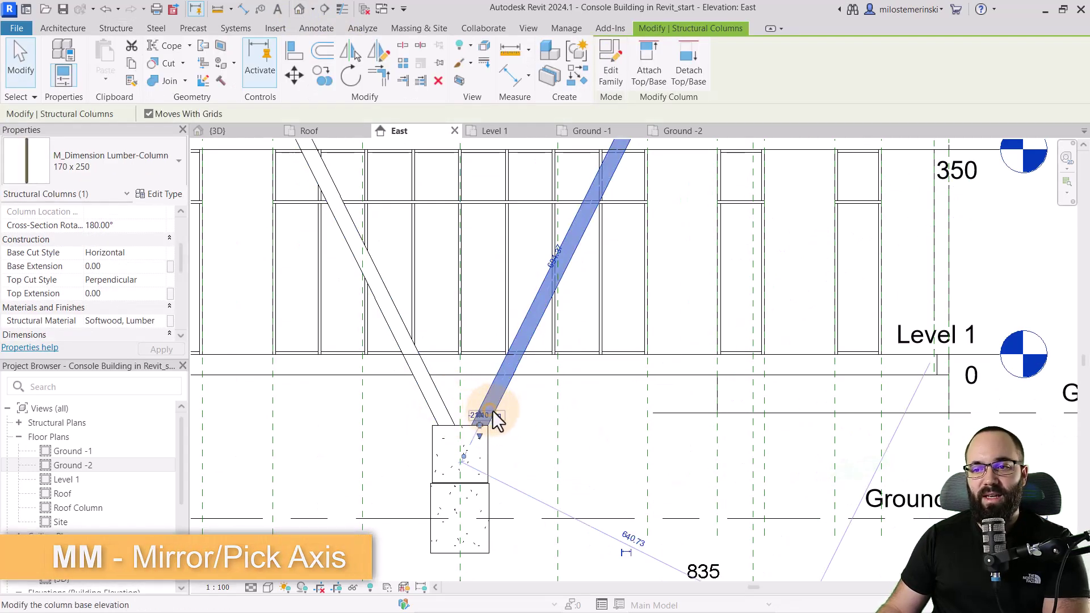
{"action": "left_click", "coordinate": [449, 404]}
{"action": "scroll", "coordinate": [489, 429], "scroll_direction": "up", "scroll_amount": 3}
{"action": "scroll", "coordinate": [477, 435], "scroll_direction": "down", "scroll_amount": 3}
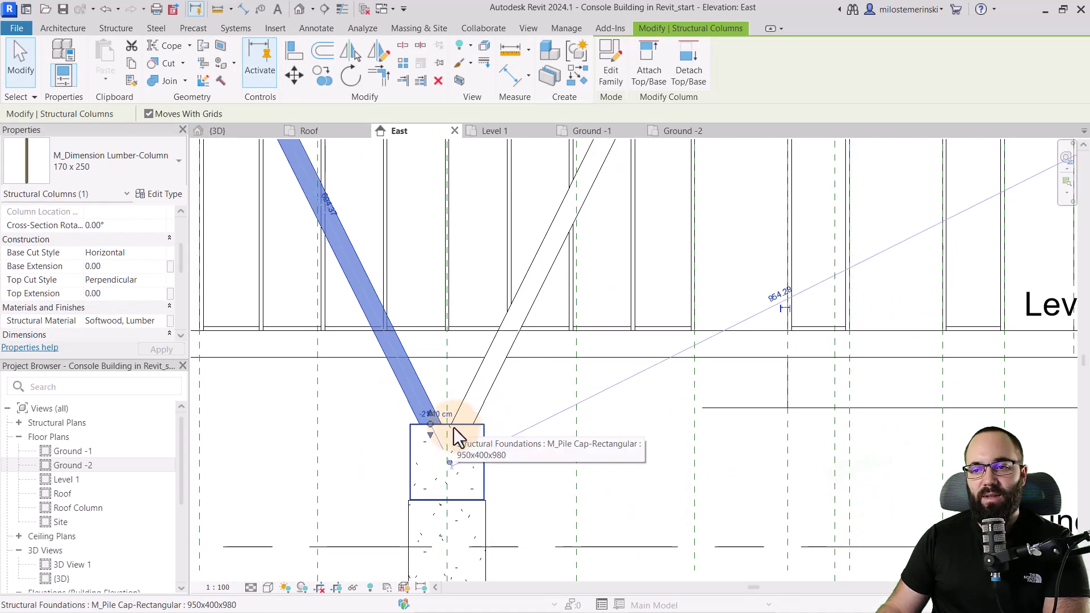
{"action": "scroll", "coordinate": [453, 427], "scroll_direction": "up", "scroll_amount": 1}
{"action": "left_click", "coordinate": [532, 424]}
{"action": "scroll", "coordinate": [488, 417], "scroll_direction": "down", "scroll_amount": 5}
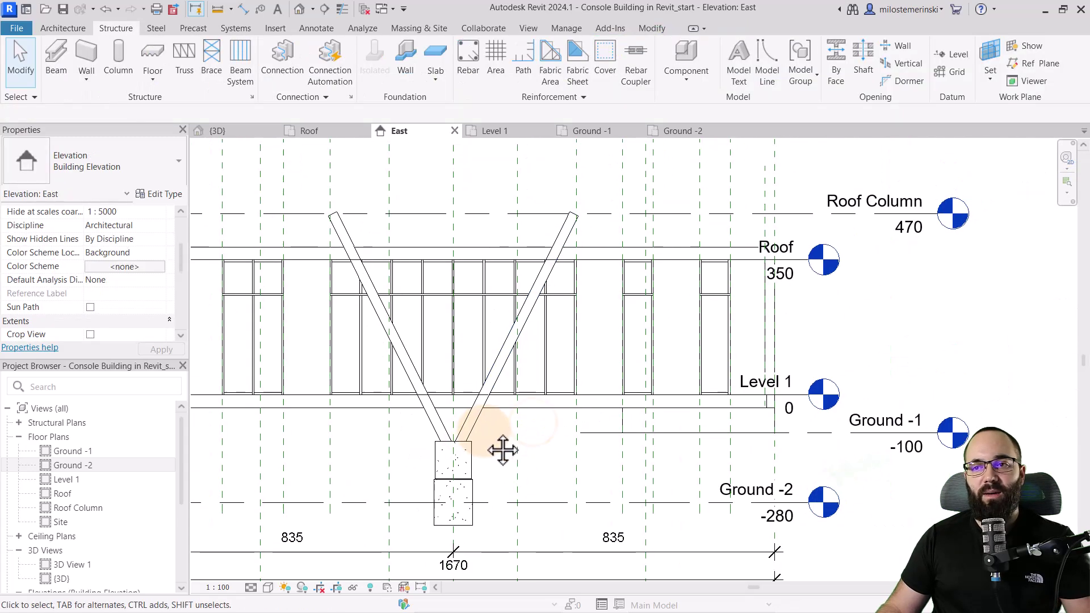
{"action": "middle_click_drag", "start_coordinate": [360, 258], "coordinate": [377, 257]}
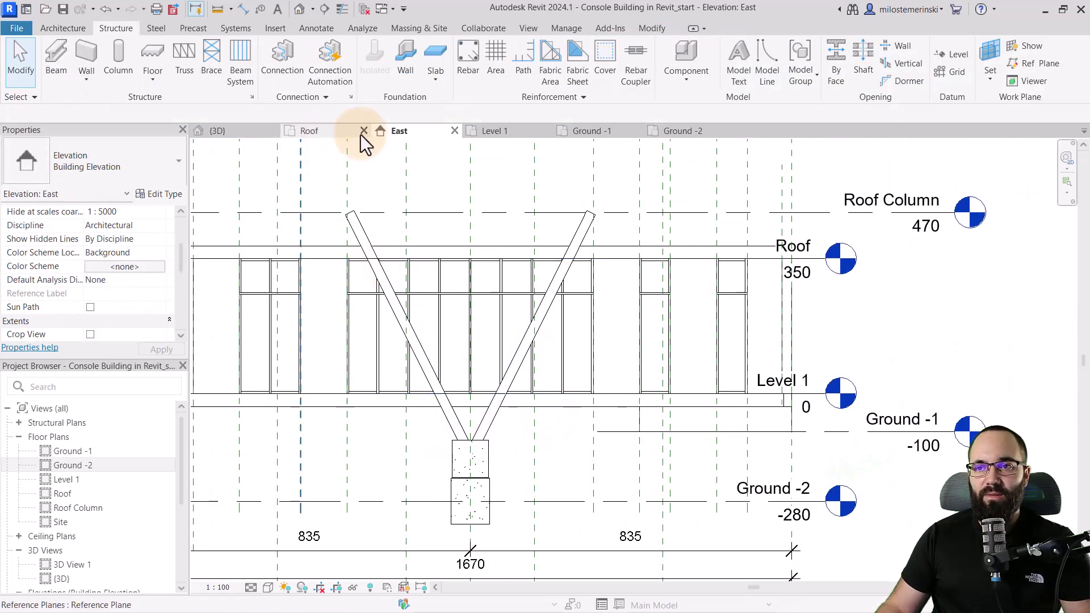
Set the Ground -1 floor plan to Fine detail level and its View Depth level to Unlimited
{"action": "left_click", "coordinate": [602, 131]}
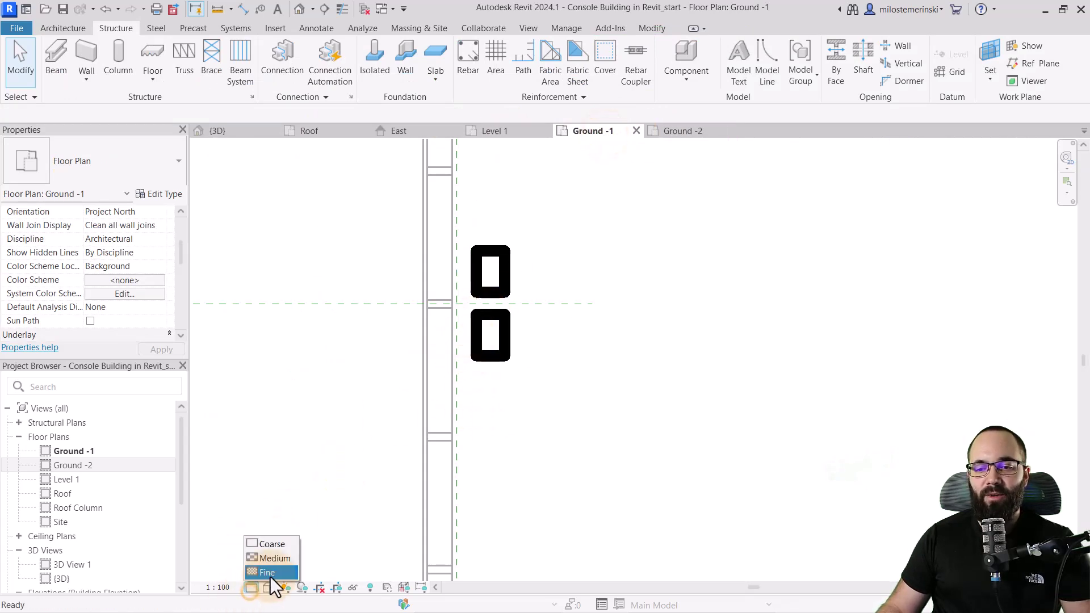
{"action": "left_click", "coordinate": [270, 573]}
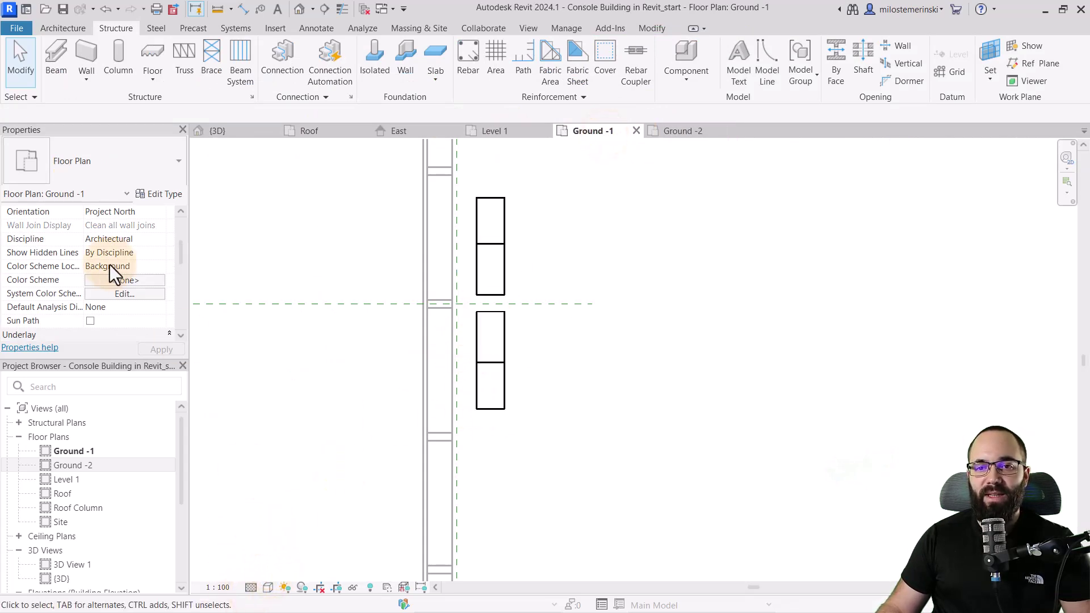
{"action": "scroll", "coordinate": [108, 264], "scroll_direction": "down", "scroll_amount": 5}
{"action": "left_click", "coordinate": [113, 294]}
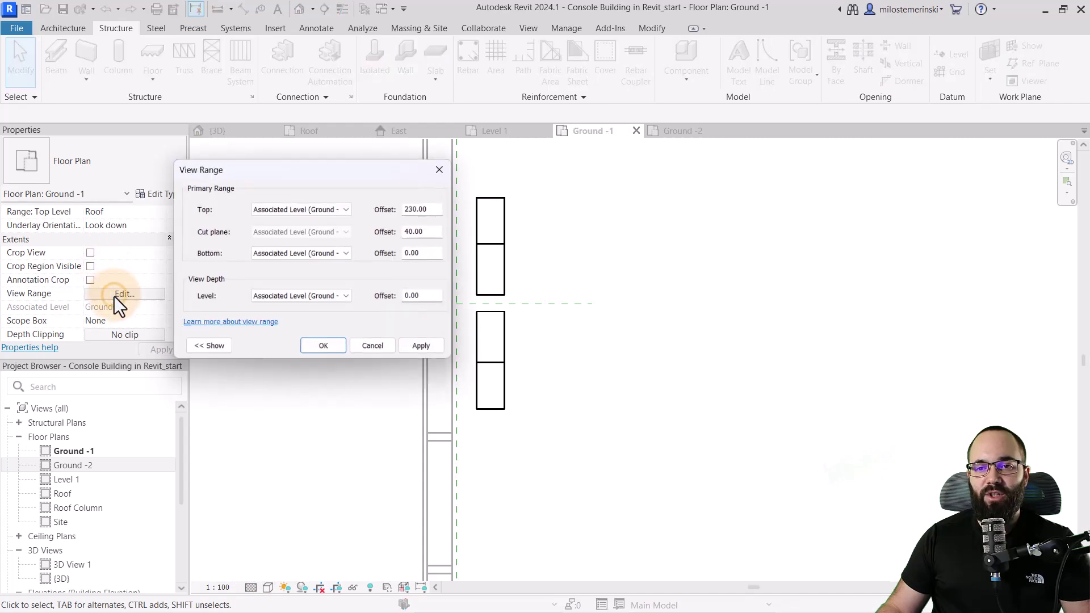
{"action": "left_click", "coordinate": [281, 296]}
{"action": "left_click", "coordinate": [295, 315]}
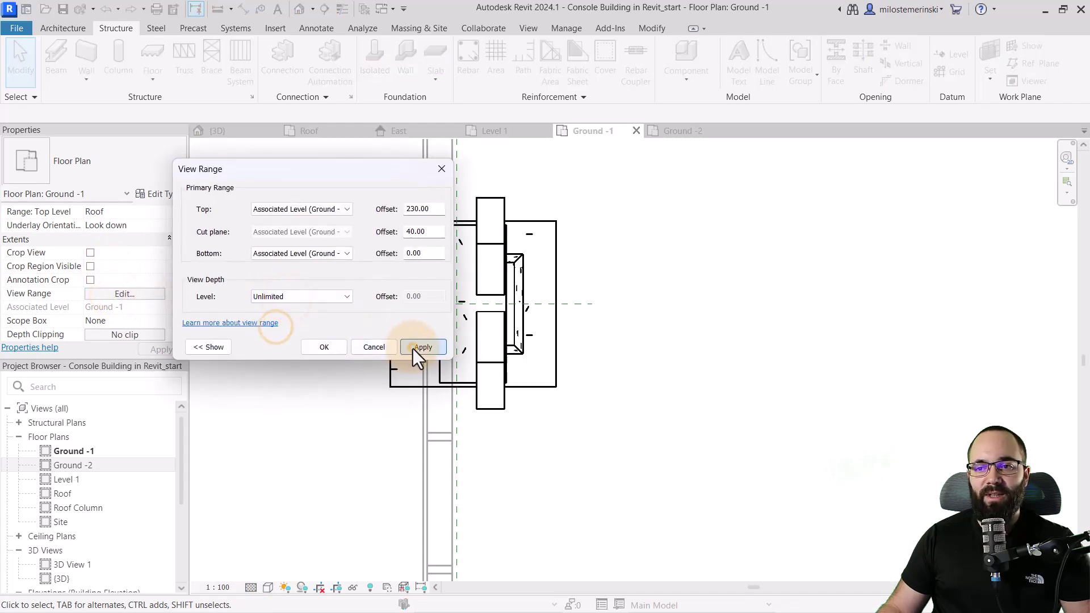
{"action": "left_click", "coordinate": [325, 347]}
{"action": "scroll", "coordinate": [482, 291], "scroll_direction": "up", "scroll_amount": 3}
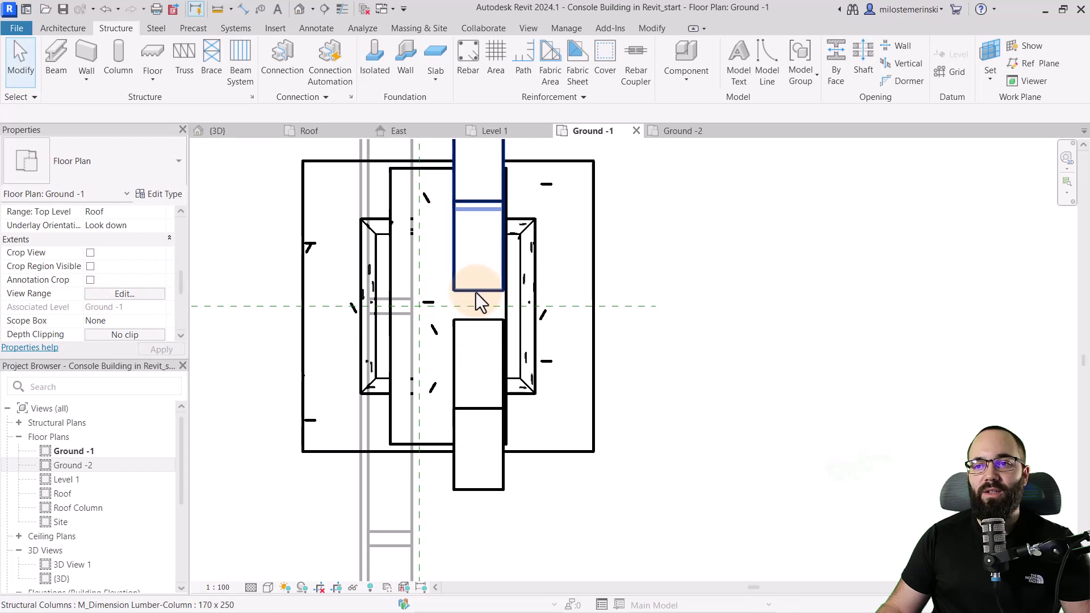
Move both slanted columns horizontally in the Ground -1 plan to centre them across the pile cap's width, and inspect the support in 3D
{"action": "left_click", "coordinate": [476, 291]}
{"action": "left_click", "coordinate": [467, 321], "text": "ctrl"}
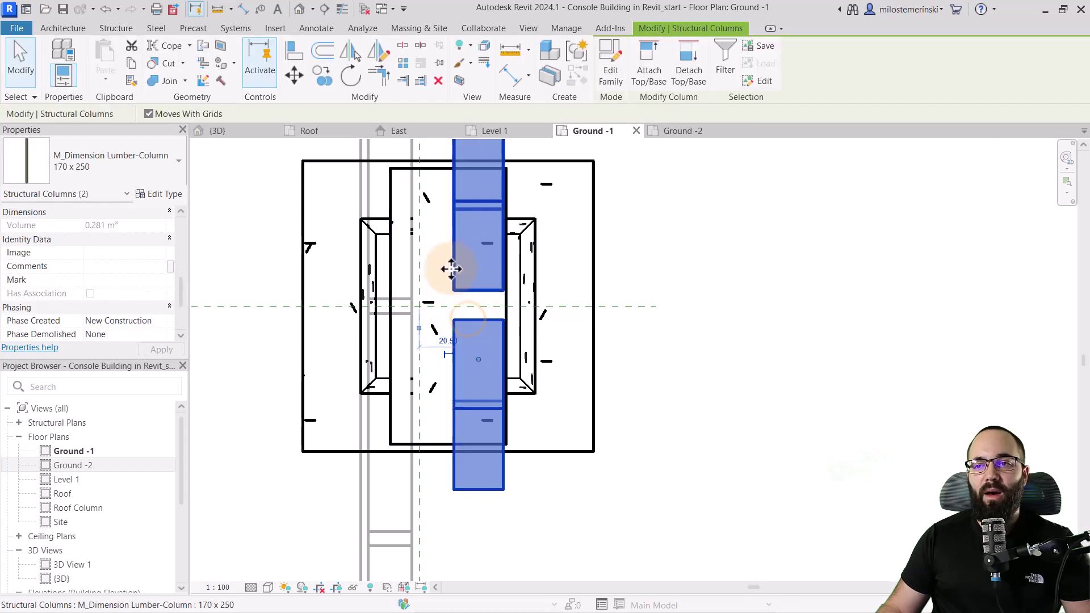
{"action": "left_click", "coordinate": [294, 75]}
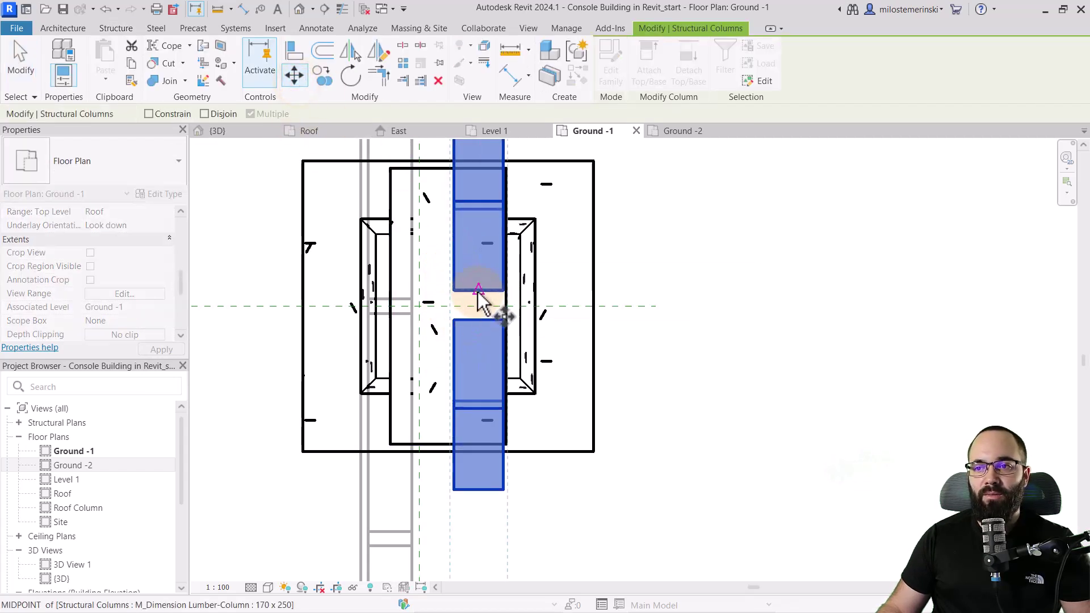
{"action": "left_click", "coordinate": [447, 291]}
{"action": "key", "text": "Escape"}
{"action": "scroll", "coordinate": [499, 311], "scroll_direction": "down", "scroll_amount": 2}
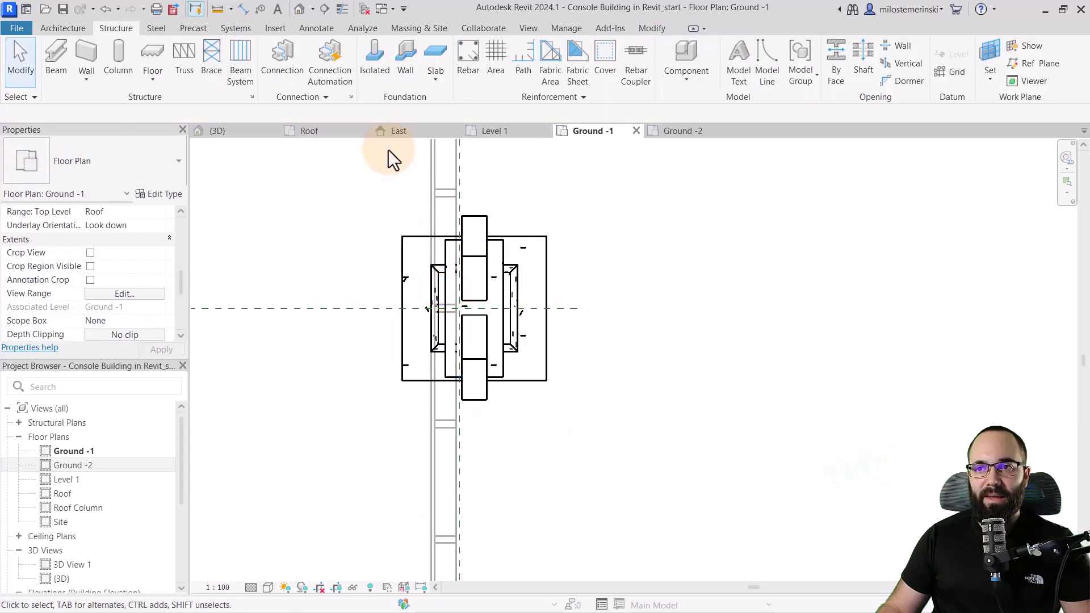
{"action": "left_click", "coordinate": [235, 133]}
{"action": "scroll", "coordinate": [523, 378], "scroll_direction": "down", "scroll_amount": 2}
{"action": "middle_click_drag", "start_coordinate": [524, 378], "coordinate": [456, 392], "text": "shift"}
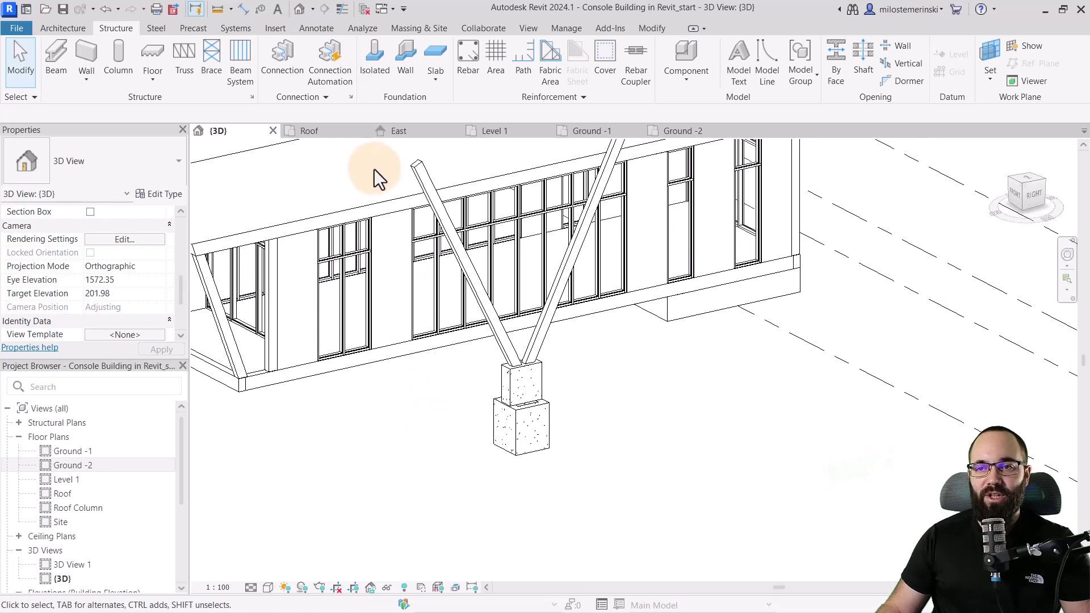
In the East elevation, draw a diagonal reference plane from the Level 1 beam's end below the sloped wall to the top of the left slanted column
{"action": "left_click", "coordinate": [431, 134]}
{"action": "scroll", "coordinate": [453, 349], "scroll_direction": "down", "scroll_amount": 2}
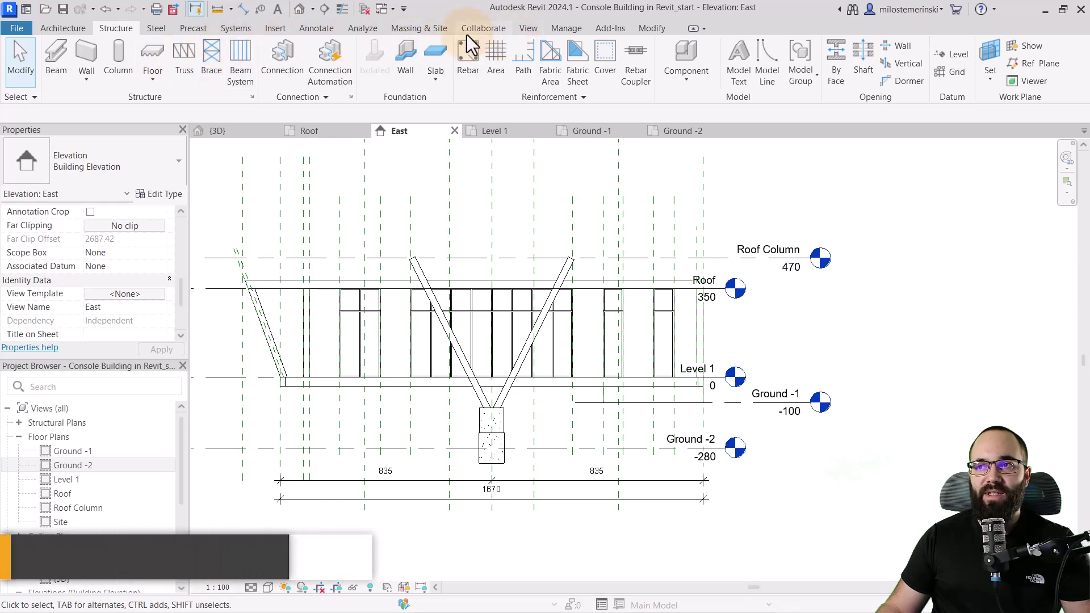
{"action": "left_click", "coordinate": [1030, 67]}
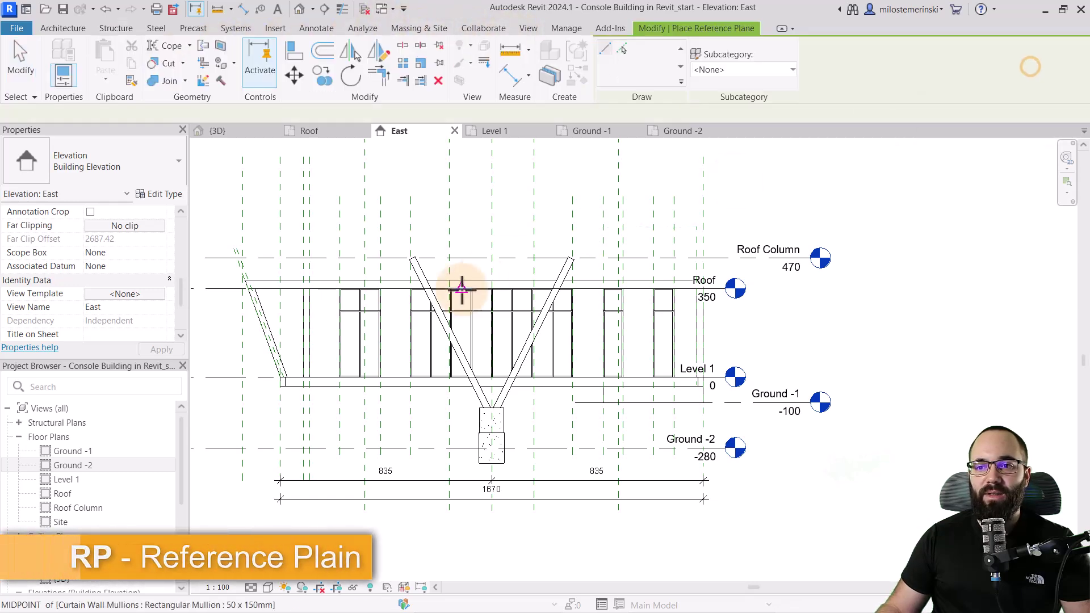
{"action": "scroll", "coordinate": [294, 394], "scroll_direction": "up", "scroll_amount": 3}
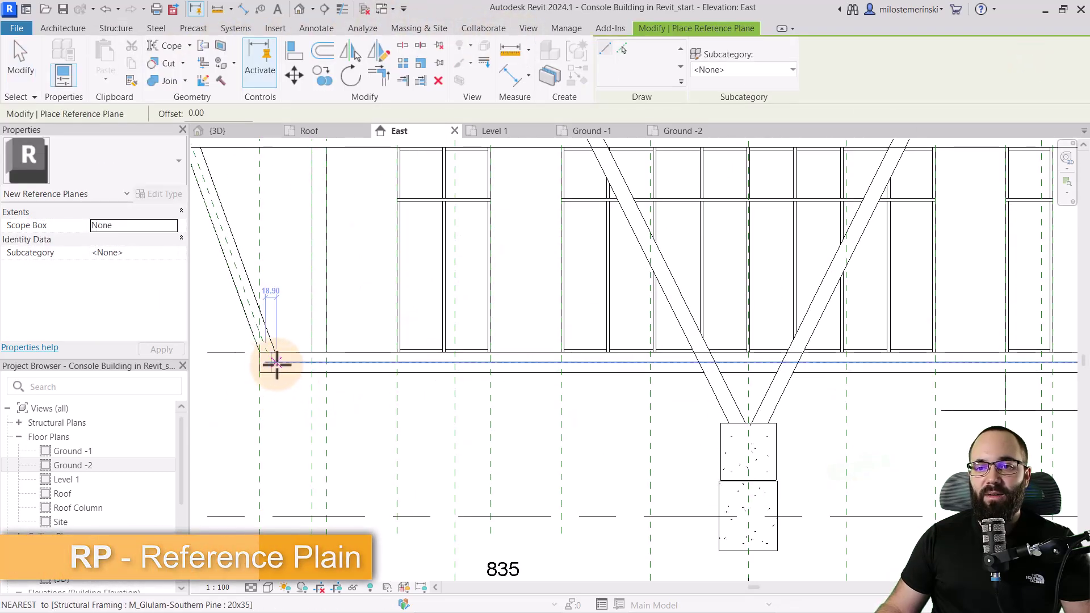
{"action": "left_click", "coordinate": [271, 362]}
{"action": "scroll", "coordinate": [260, 428], "scroll_direction": "down", "scroll_amount": 3}
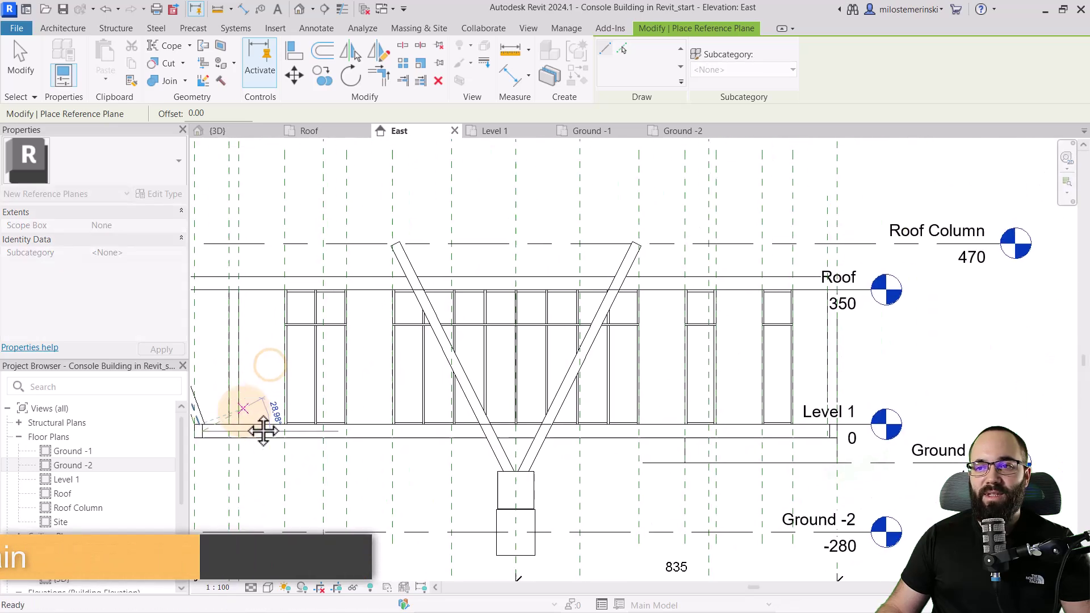
{"action": "scroll", "coordinate": [396, 251], "scroll_direction": "up", "scroll_amount": 4}
{"action": "scroll", "coordinate": [437, 232], "scroll_direction": "down", "scroll_amount": 3}
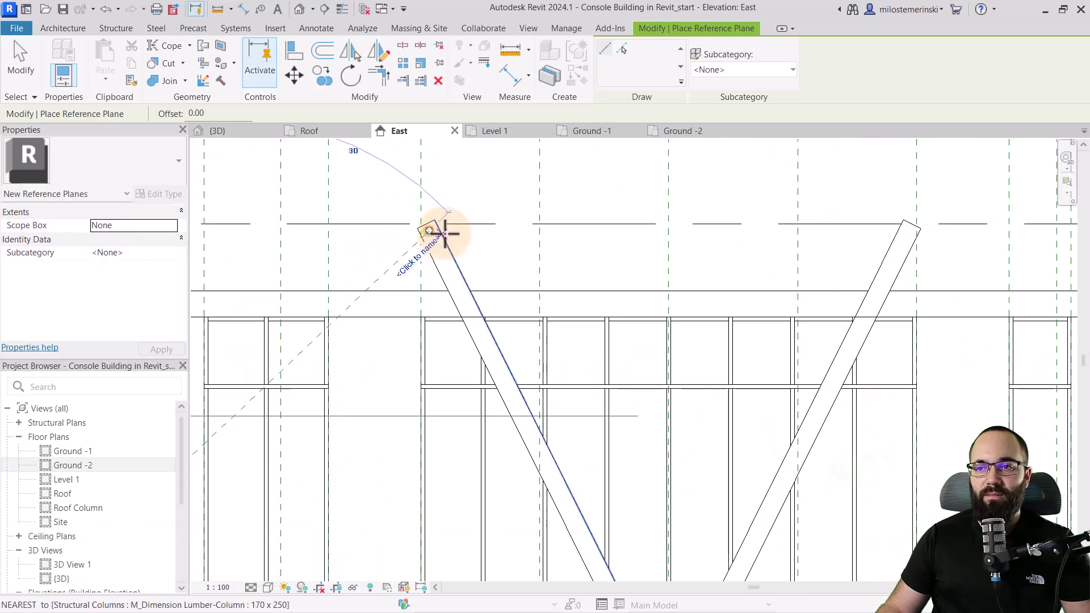
{"action": "scroll", "coordinate": [454, 231], "scroll_direction": "up", "scroll_amount": 3}
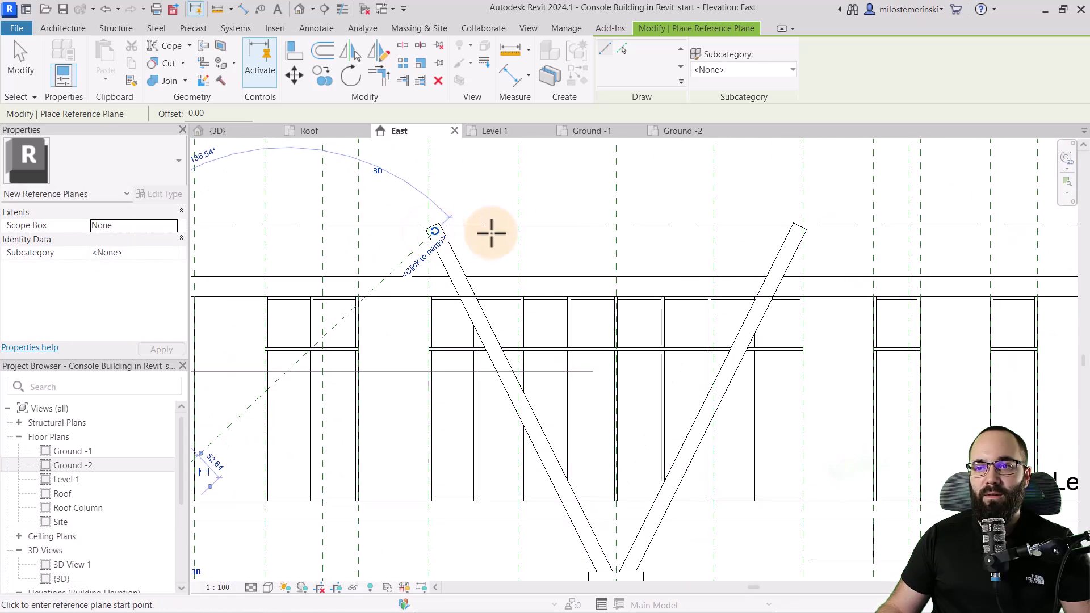
{"action": "left_click", "coordinate": [437, 231]}
Draw reference planes between the two slanted column tops and from the right column's top down to the opposite end of the Level 1 beam
{"action": "left_click", "coordinate": [435, 231]}
{"action": "left_click", "coordinate": [798, 230]}
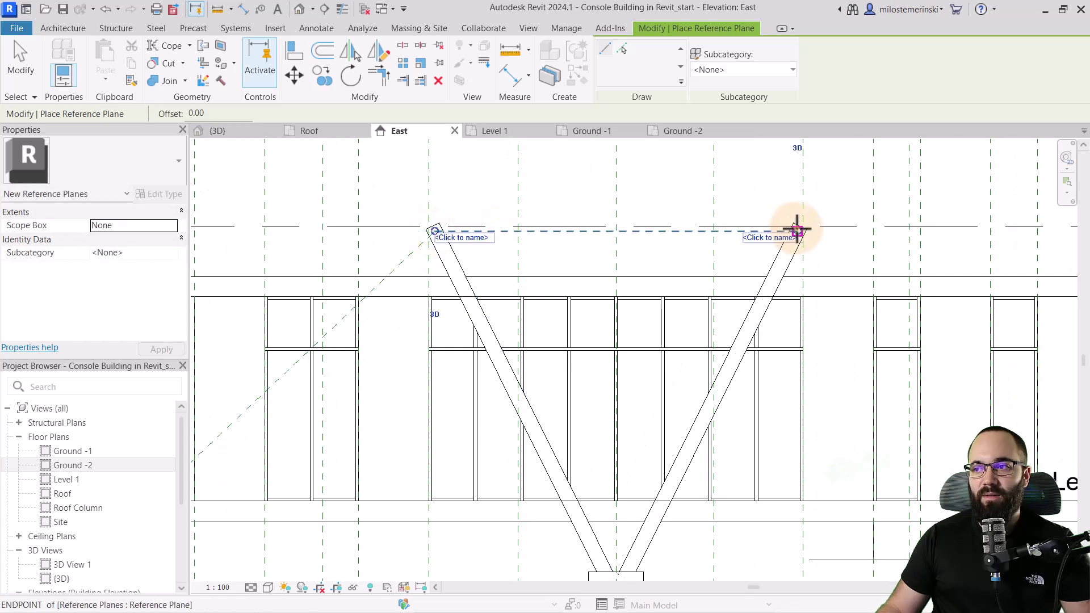
{"action": "scroll", "coordinate": [433, 214], "scroll_direction": "up", "scroll_amount": 3}
{"action": "left_click", "coordinate": [434, 207]}
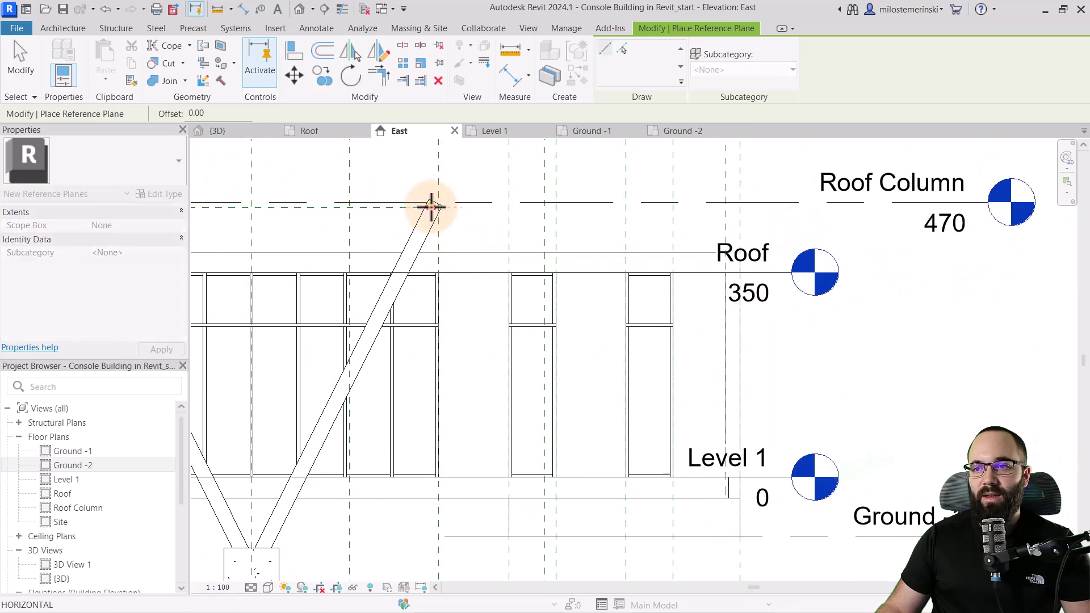
{"action": "scroll", "coordinate": [727, 473], "scroll_direction": "up", "scroll_amount": 3}
{"action": "left_click", "coordinate": [733, 488]}
{"action": "key", "text": "Escape"}
{"action": "key", "text": "Escape"}
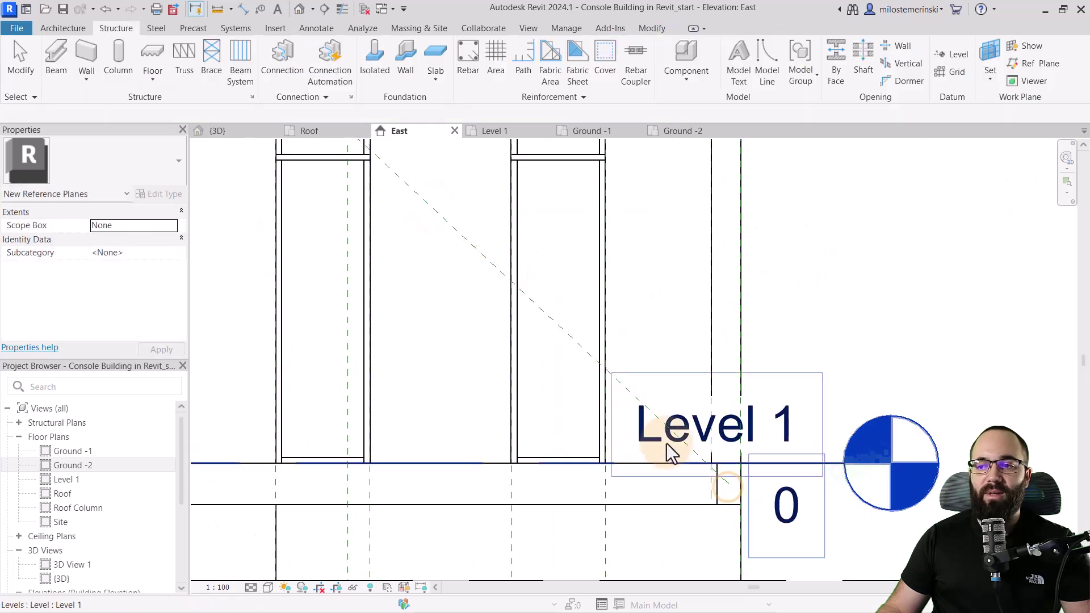
{"action": "scroll", "coordinate": [672, 454], "scroll_direction": "down", "scroll_amount": 6}
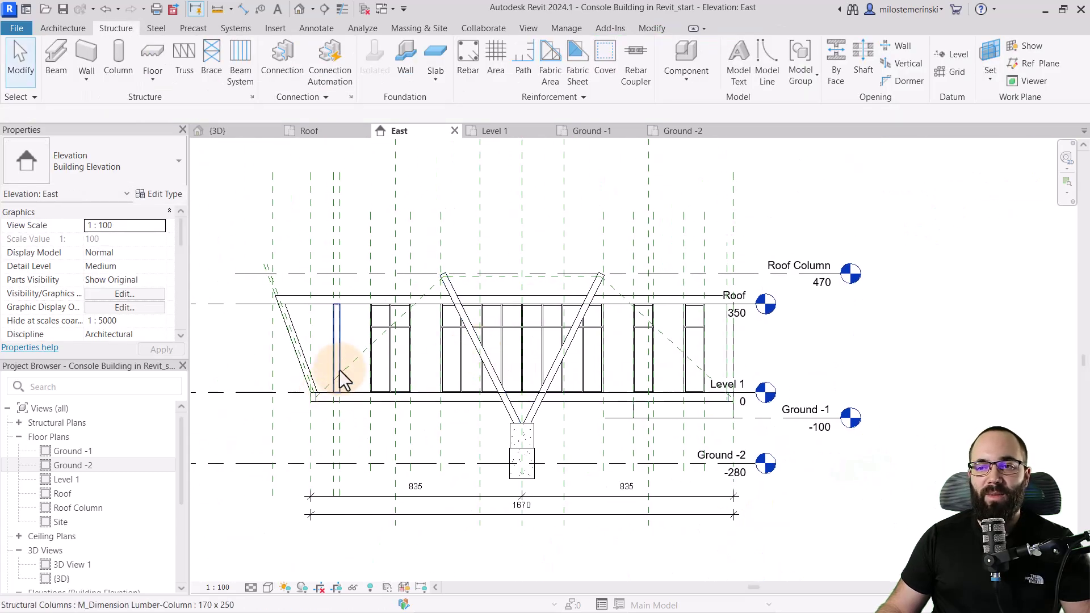
{"action": "scroll", "coordinate": [559, 235], "scroll_direction": "up", "scroll_amount": 2}
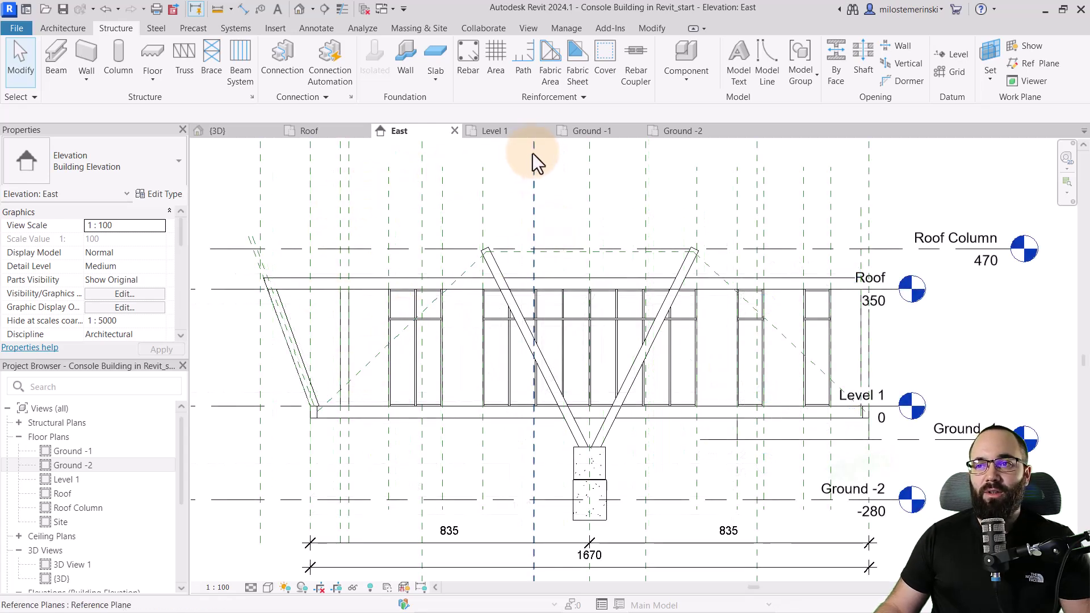
In the Ground -1 floor plan, draw a reference plane parallel to the facade through the centreline of the two slanted columns
{"action": "left_click", "coordinate": [591, 132]}
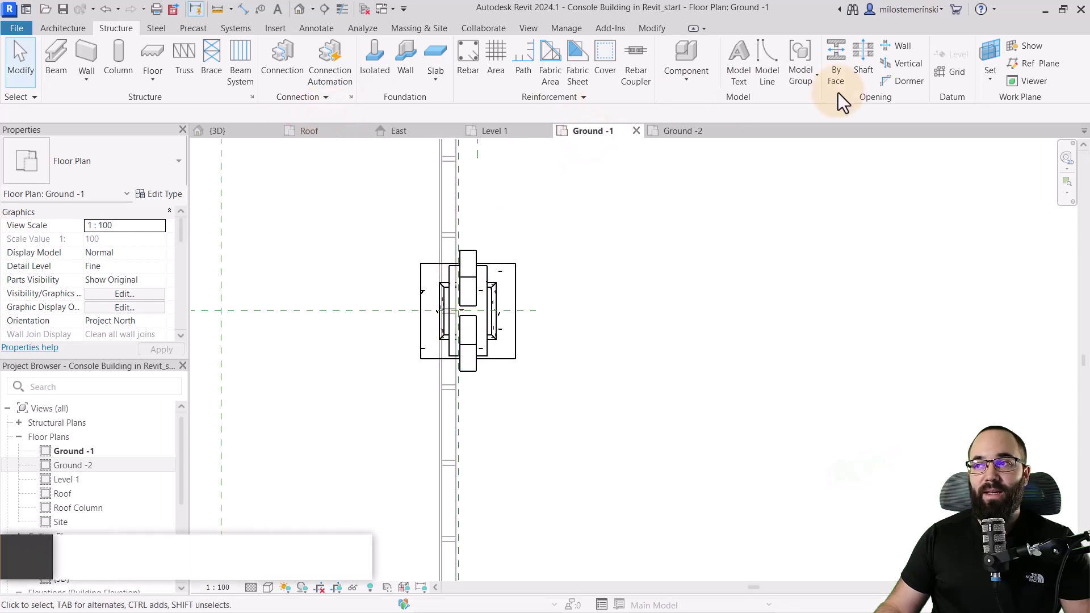
{"action": "left_click", "coordinate": [1040, 67]}
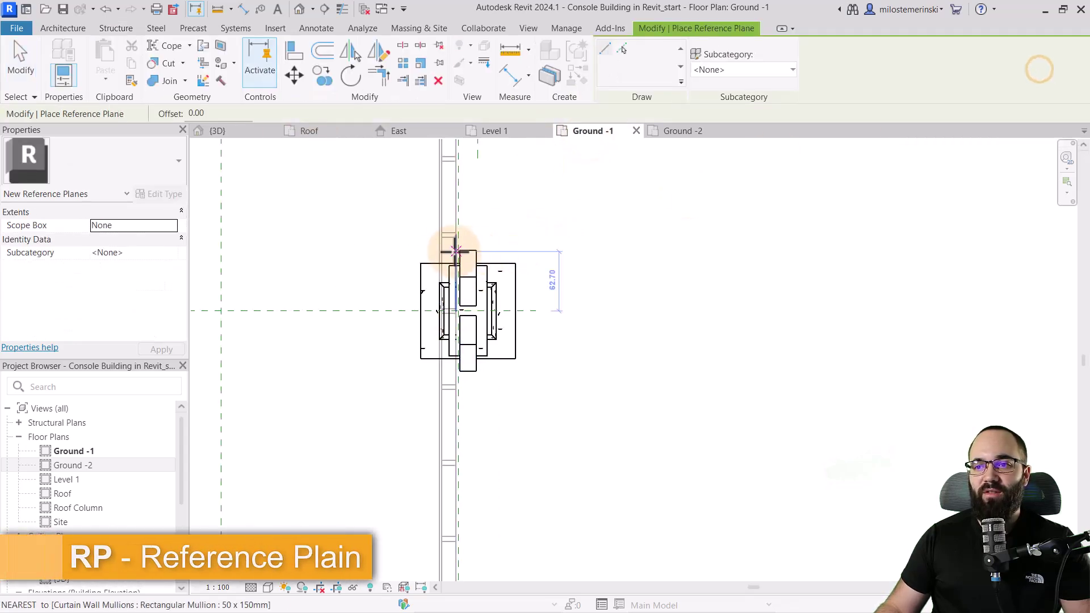
{"action": "left_click", "coordinate": [466, 234]}
{"action": "scroll", "coordinate": [467, 234], "scroll_direction": "down", "scroll_amount": 3}
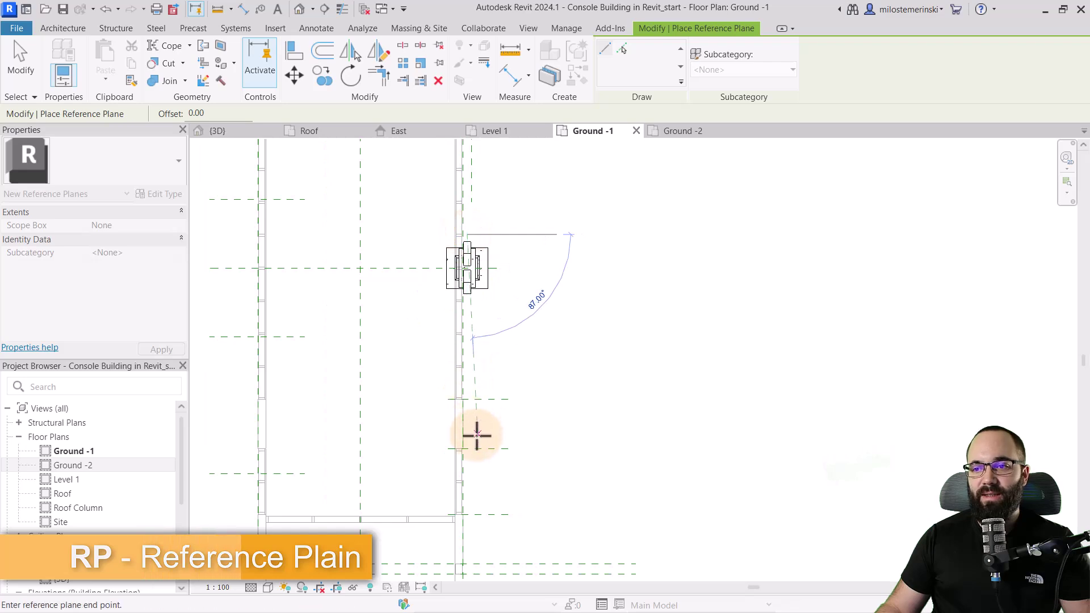
{"action": "left_click", "coordinate": [467, 521]}
{"action": "key", "text": "Escape"}
{"action": "key", "text": "Escape"}
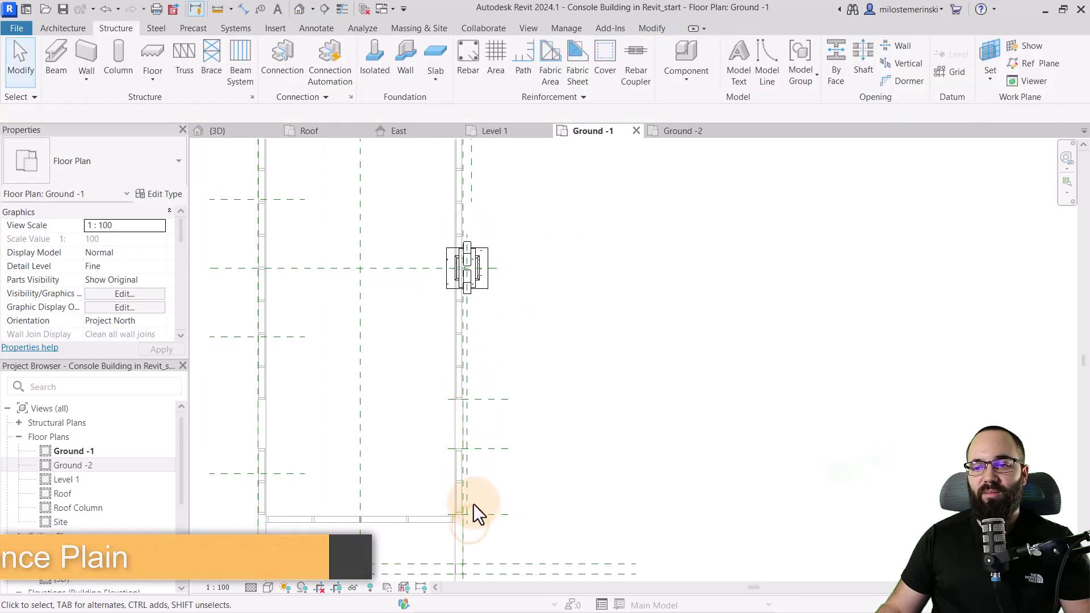
Name the new reference plane through the slanted columns "Chain plane"
{"action": "left_click", "coordinate": [466, 516]}
{"action": "scroll", "coordinate": [468, 533], "scroll_direction": "up", "scroll_amount": 1}
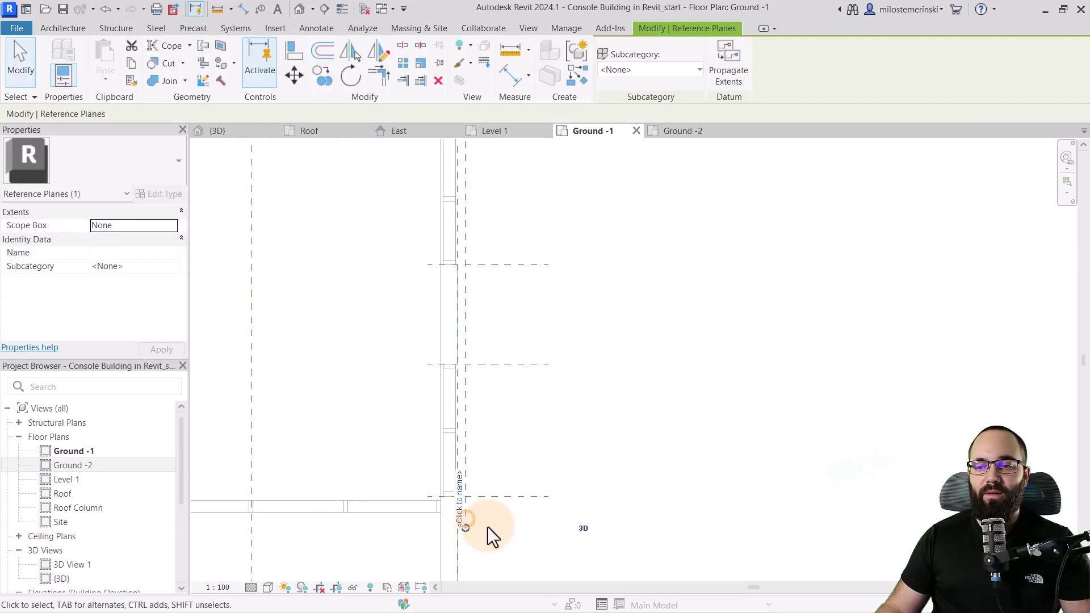
{"action": "scroll", "coordinate": [487, 533], "scroll_direction": "down", "scroll_amount": 3}
{"action": "scroll", "coordinate": [520, 340], "scroll_direction": "up", "scroll_amount": 2}
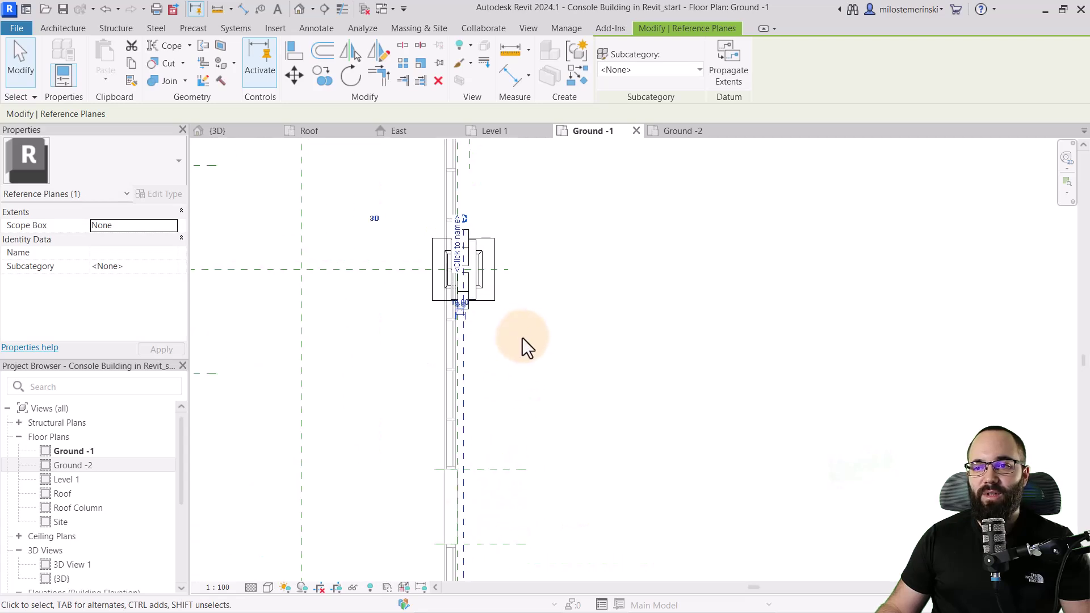
{"action": "left_click", "coordinate": [516, 346]}
{"action": "left_click", "coordinate": [465, 411]}
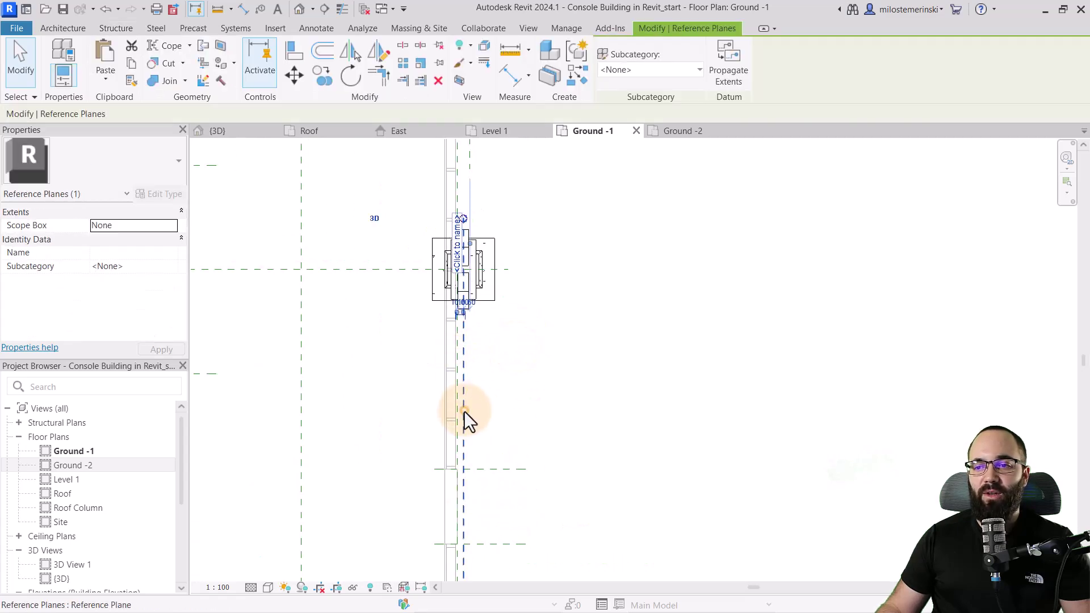
{"action": "left_click", "coordinate": [458, 246]}
{"action": "type", "text": "C"}
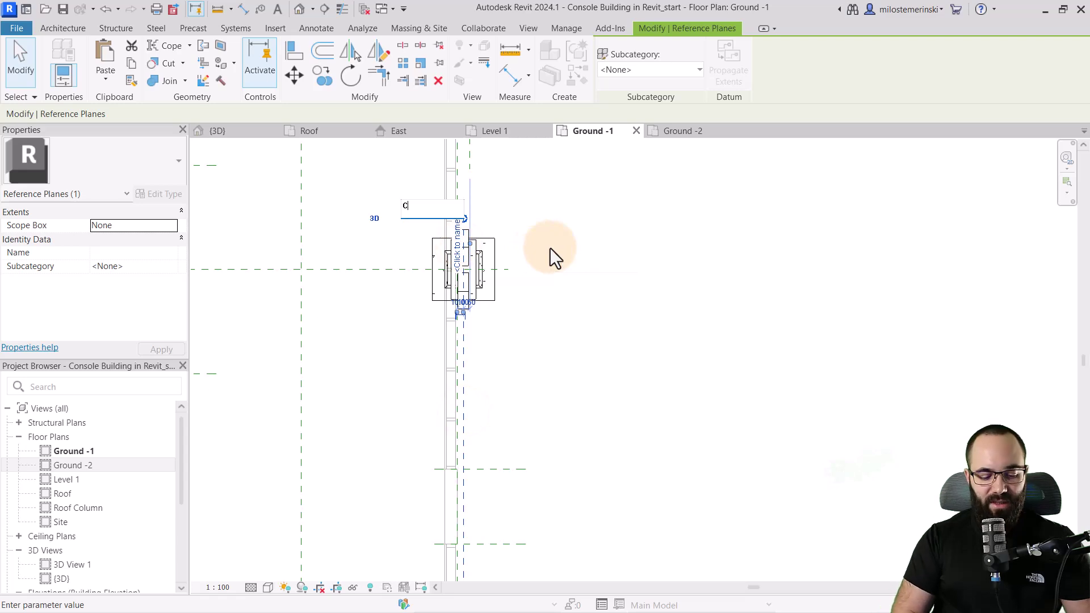
{"action": "type", "text": "hain plane"}
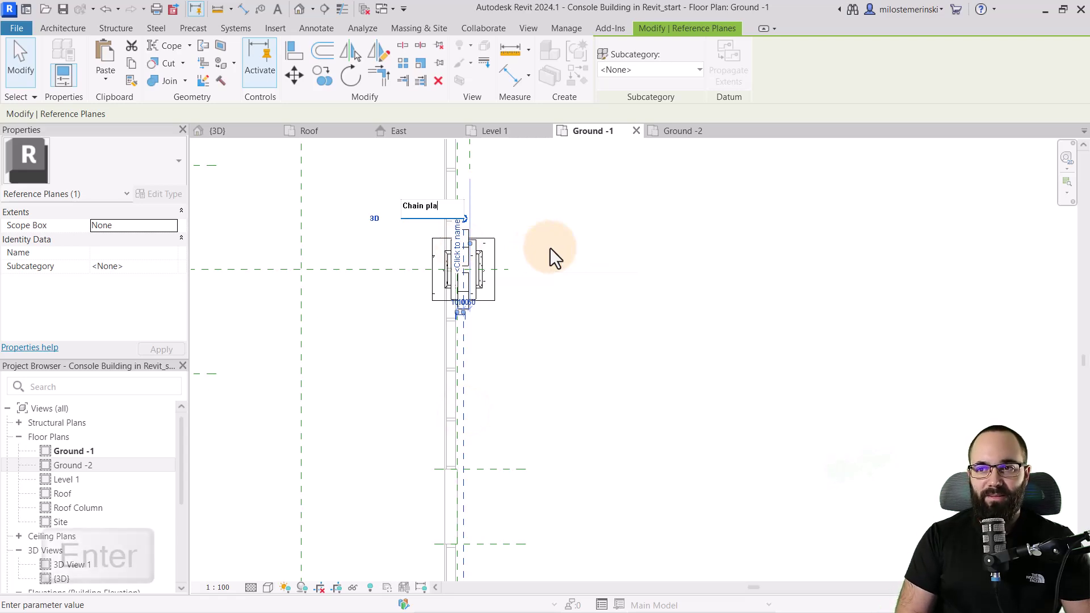
{"action": "key", "text": "Return"}
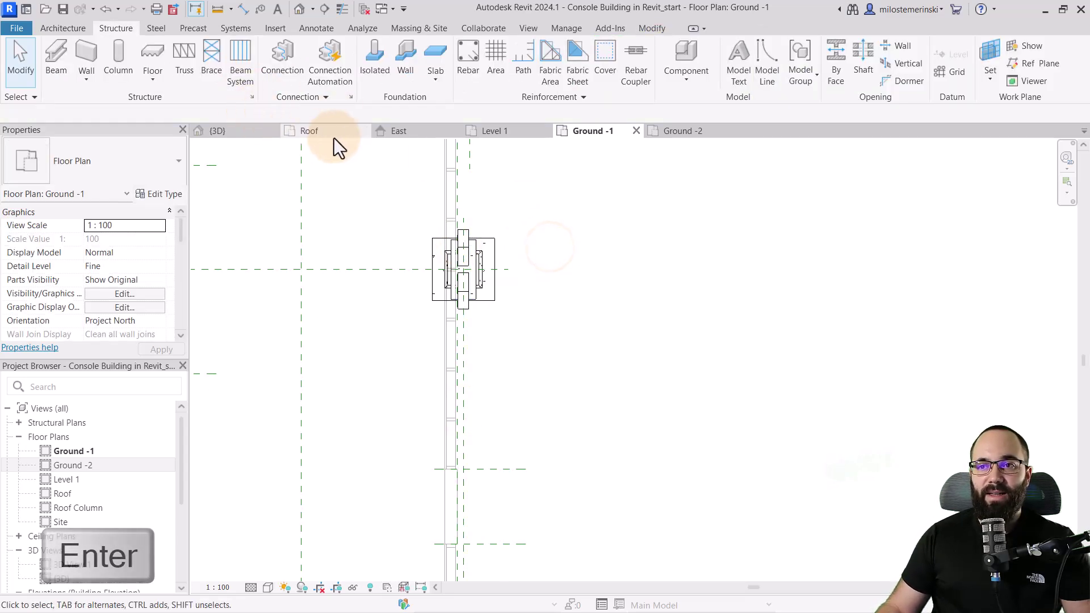
Set the East elevation's work plane to Reference Plane : Chain plane
{"action": "left_click", "coordinate": [400, 131]}
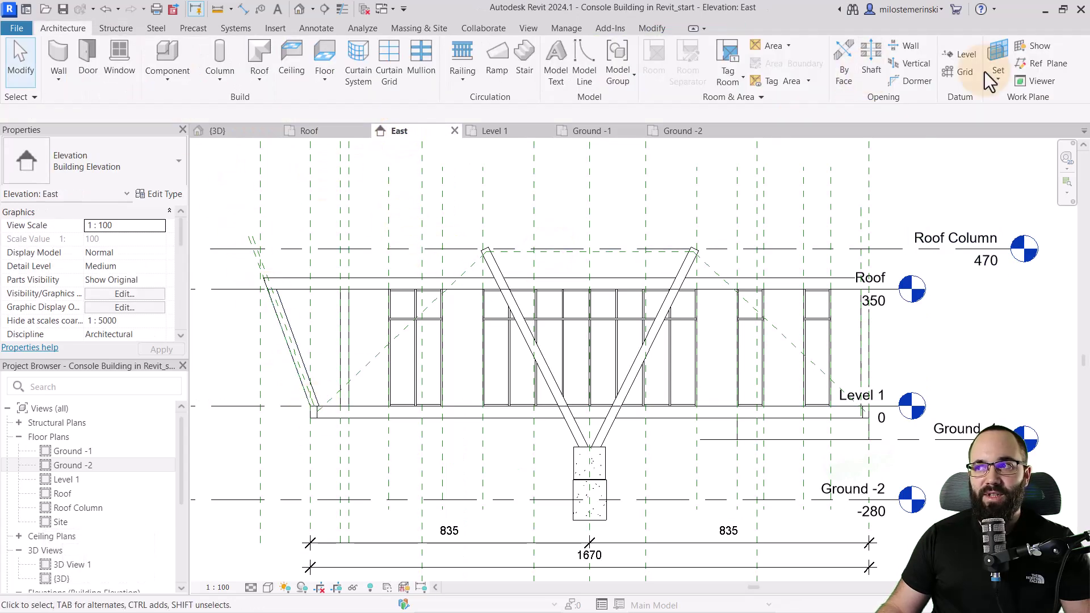
{"action": "left_click", "coordinate": [998, 82]}
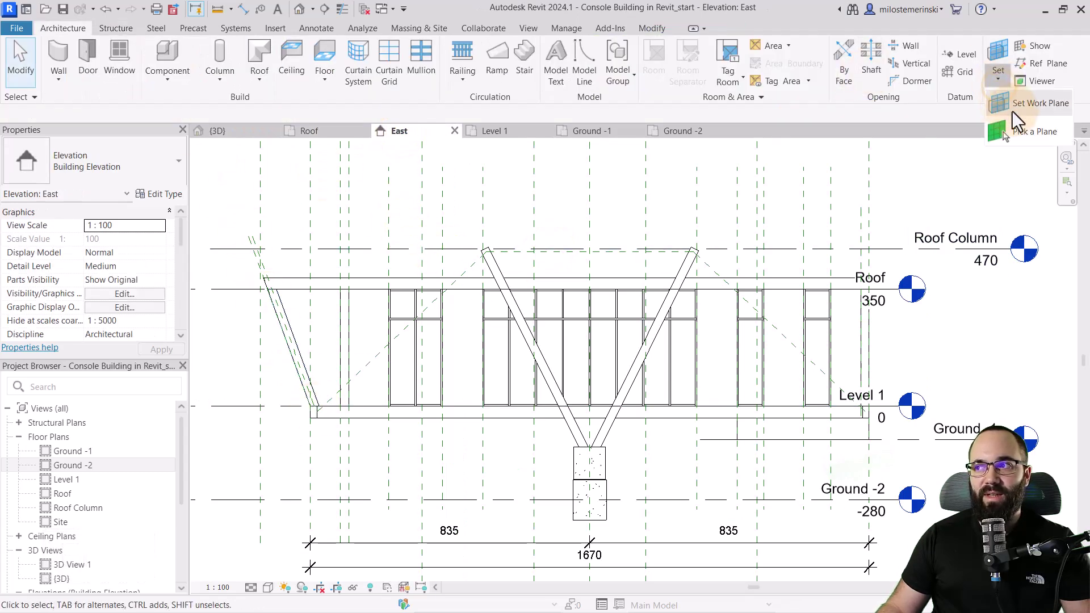
{"action": "left_click", "coordinate": [1012, 110]}
{"action": "left_click", "coordinate": [525, 312]}
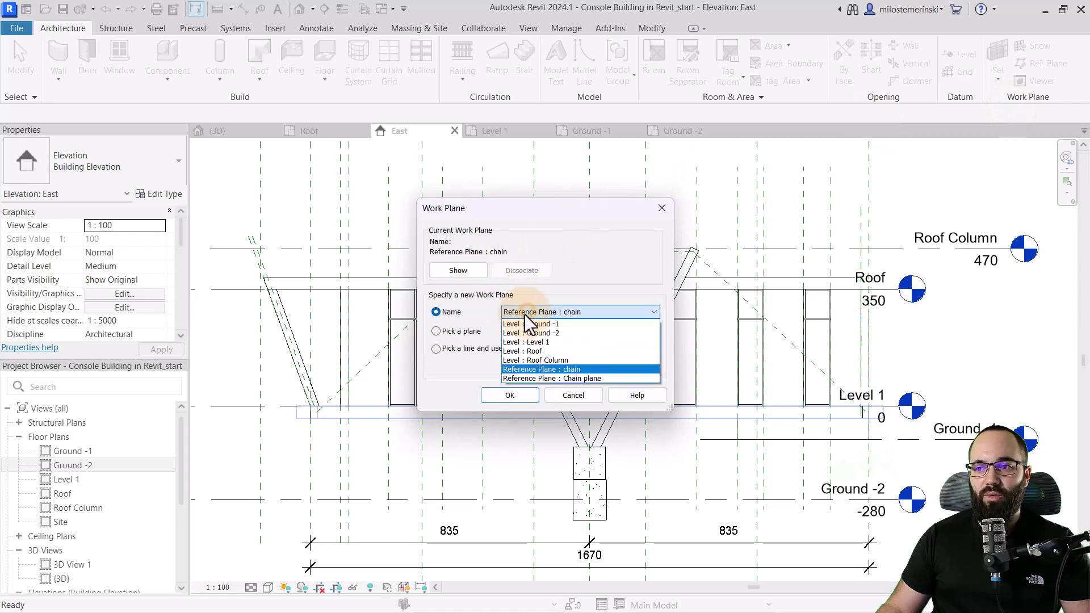
{"action": "left_click", "coordinate": [540, 379]}
{"action": "left_click", "coordinate": [509, 396]}
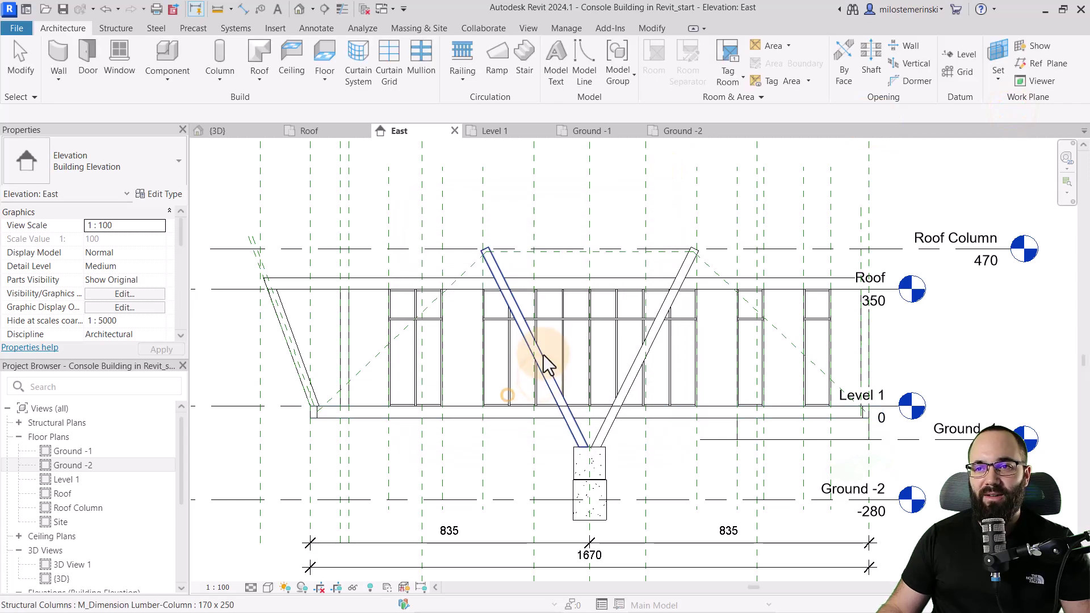
Place a Chain Family 2 component along the diagonal reference plane, from the beam end at the sloped wall to the left column's top
{"action": "left_click", "coordinate": [116, 28]}
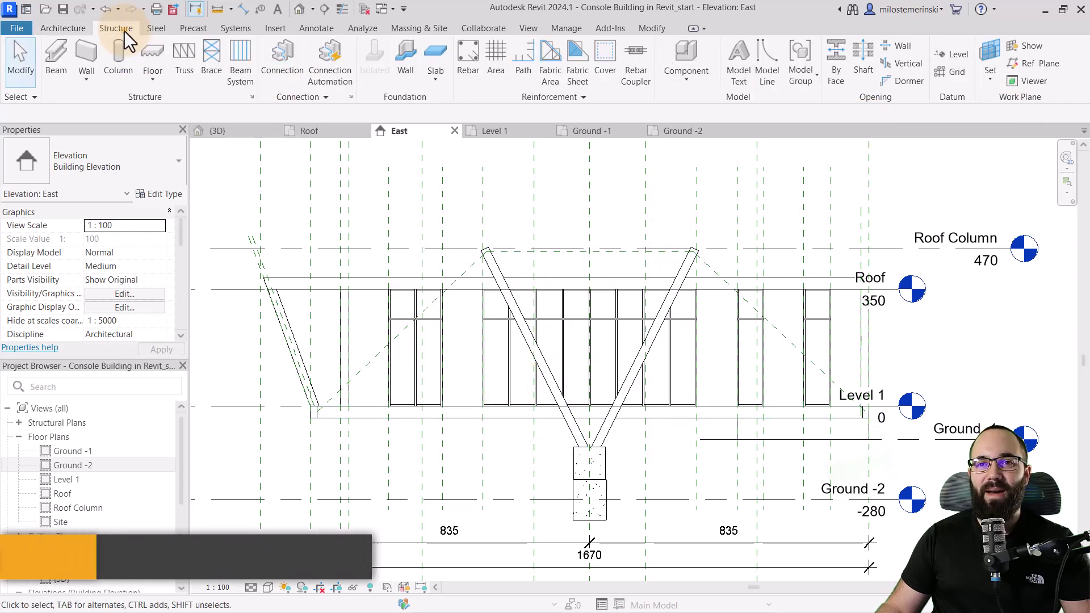
{"action": "left_click", "coordinate": [62, 28]}
{"action": "left_click", "coordinate": [165, 64]}
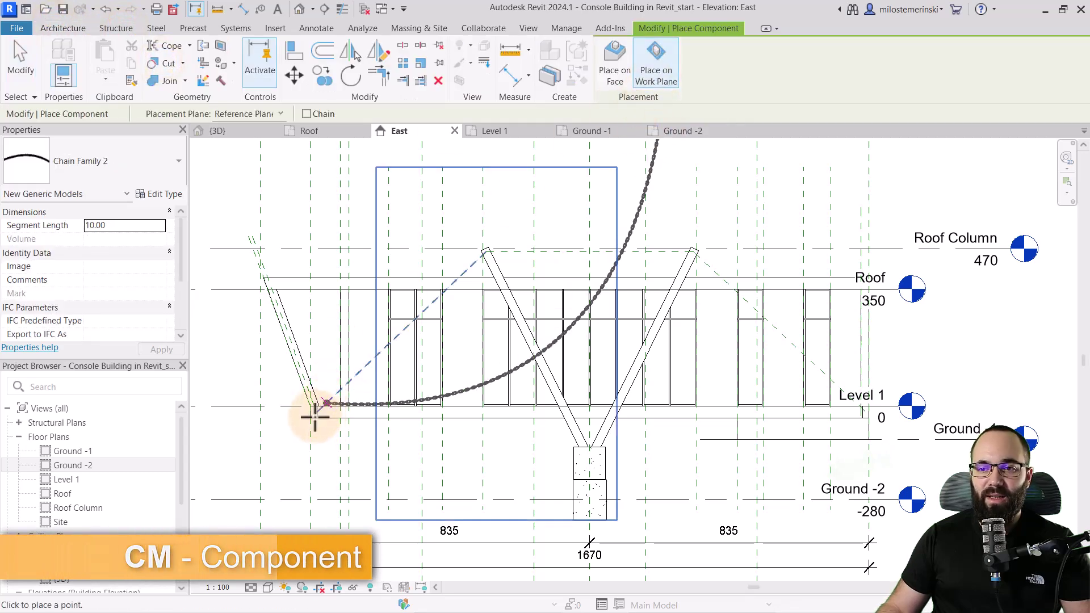
{"action": "scroll", "coordinate": [314, 417], "scroll_direction": "up", "scroll_amount": 3}
{"action": "scroll", "coordinate": [353, 405], "scroll_direction": "down", "scroll_amount": 3}
{"action": "left_click", "coordinate": [373, 357]}
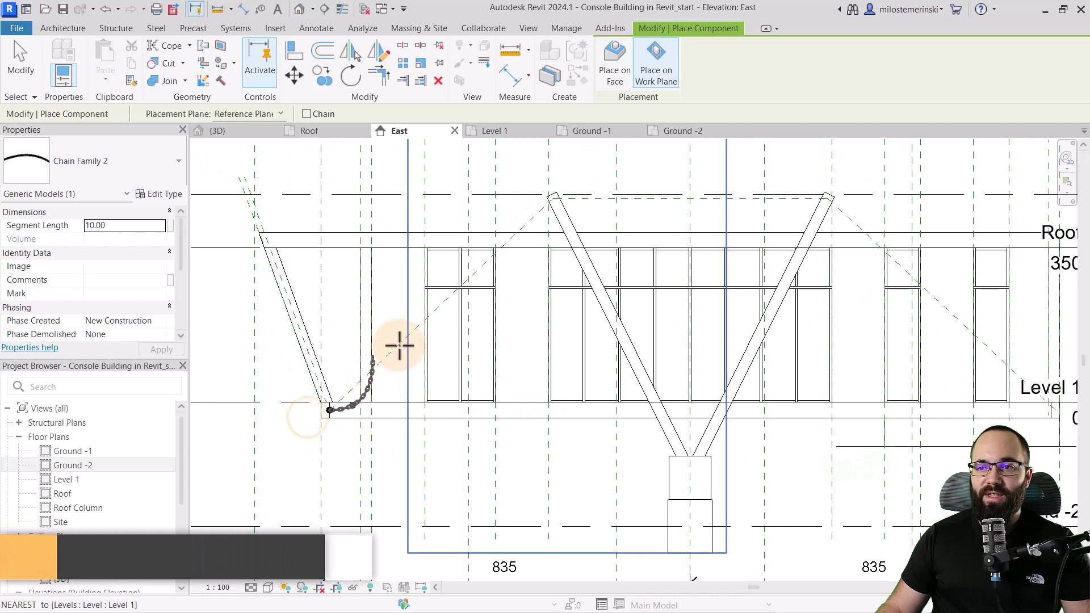
{"action": "left_click", "coordinate": [438, 307]}
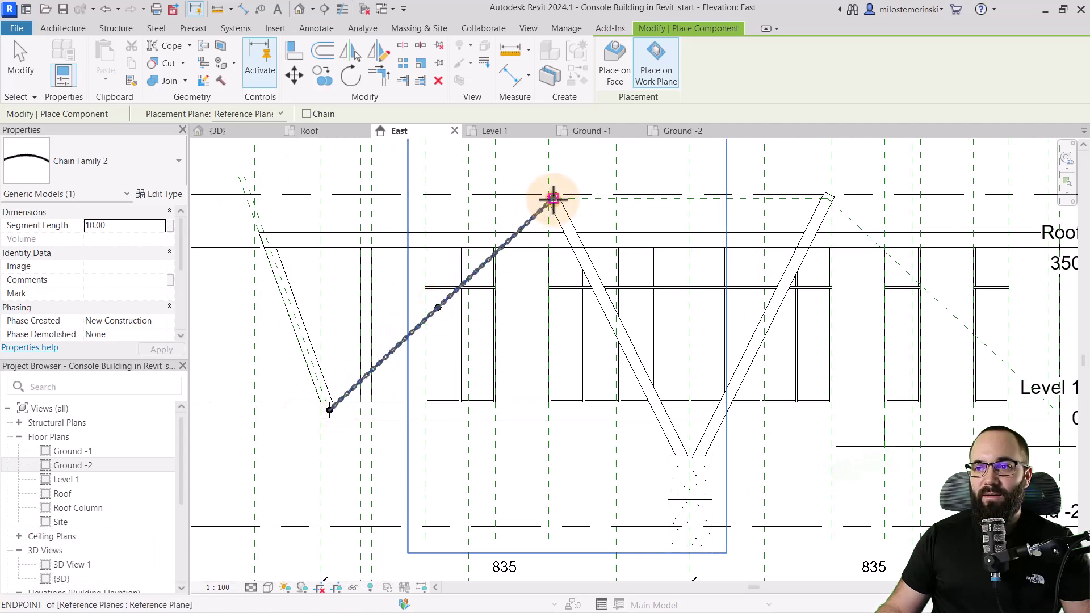
{"action": "left_click", "coordinate": [553, 198]}
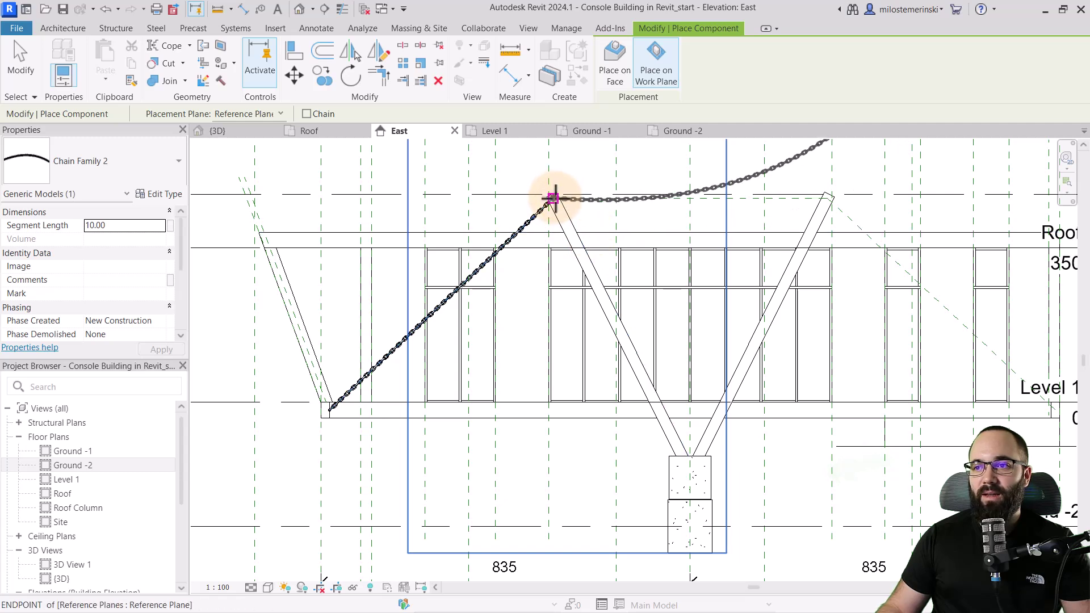
Place Chain Family 2 components between the two column tops and along the other diagonal plane, from the right column's top to the opposite beam end
{"action": "left_click", "coordinate": [676, 198]}
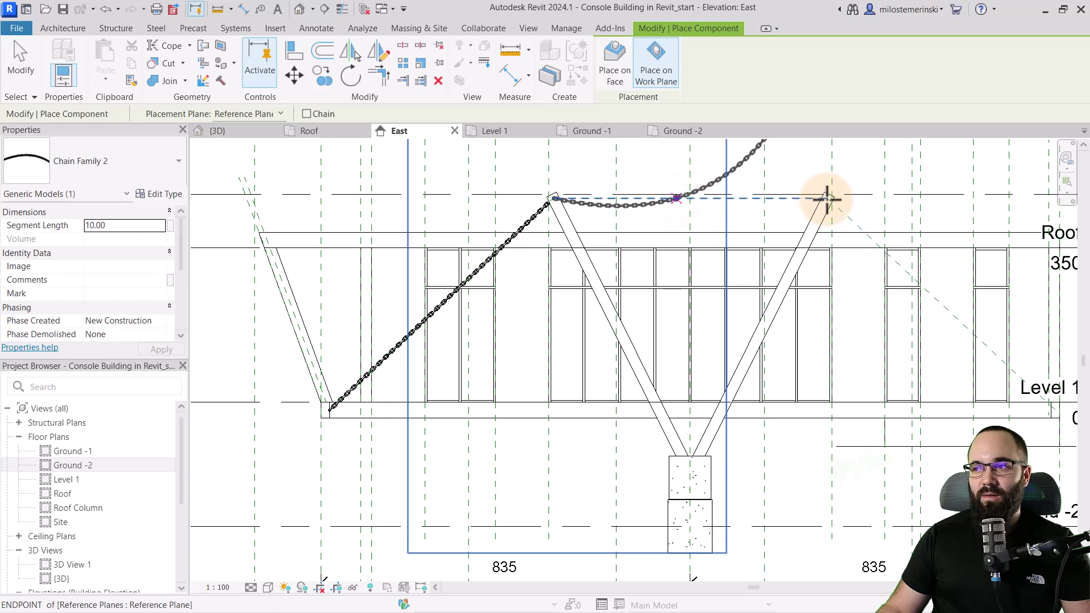
{"action": "left_click", "coordinate": [827, 198]}
{"action": "left_click", "coordinate": [826, 257]}
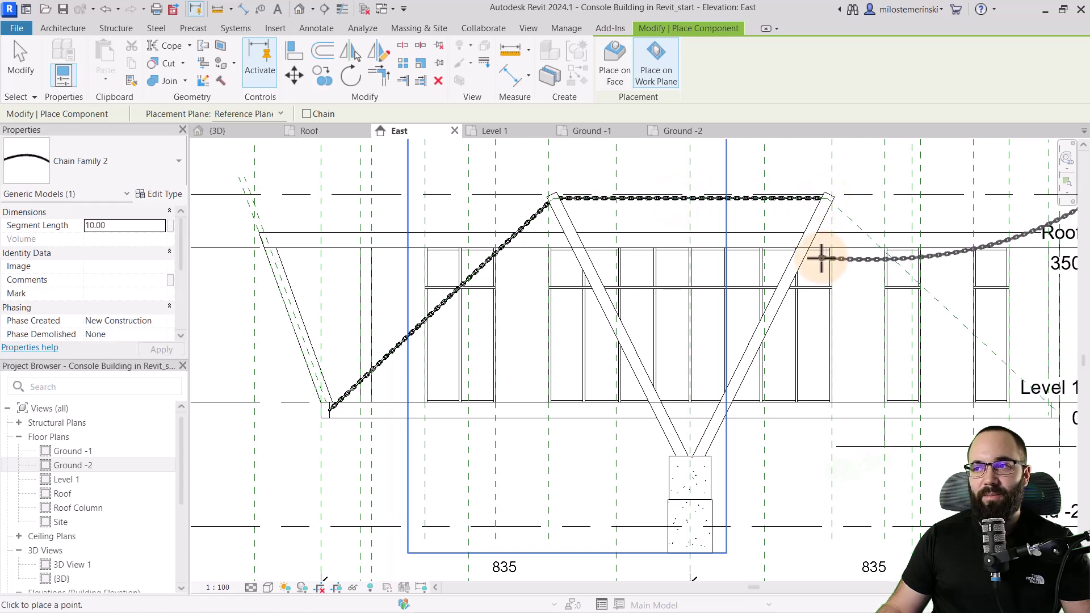
{"action": "middle_click_drag", "start_coordinate": [822, 255], "coordinate": [304, 273]}
{"action": "scroll", "coordinate": [302, 233], "scroll_direction": "up", "scroll_amount": 2}
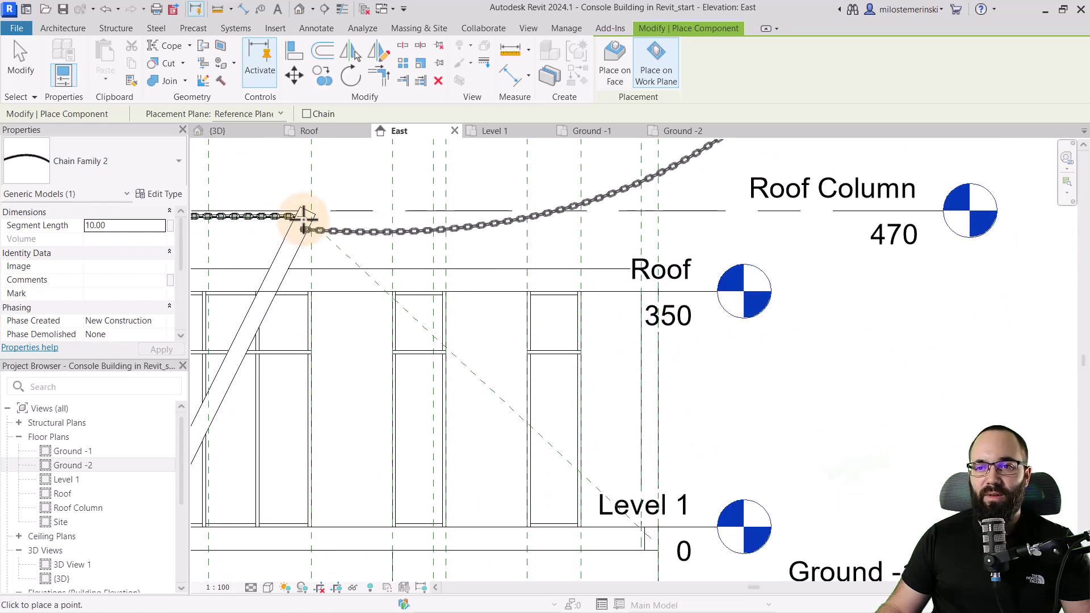
{"action": "left_click", "coordinate": [305, 216]}
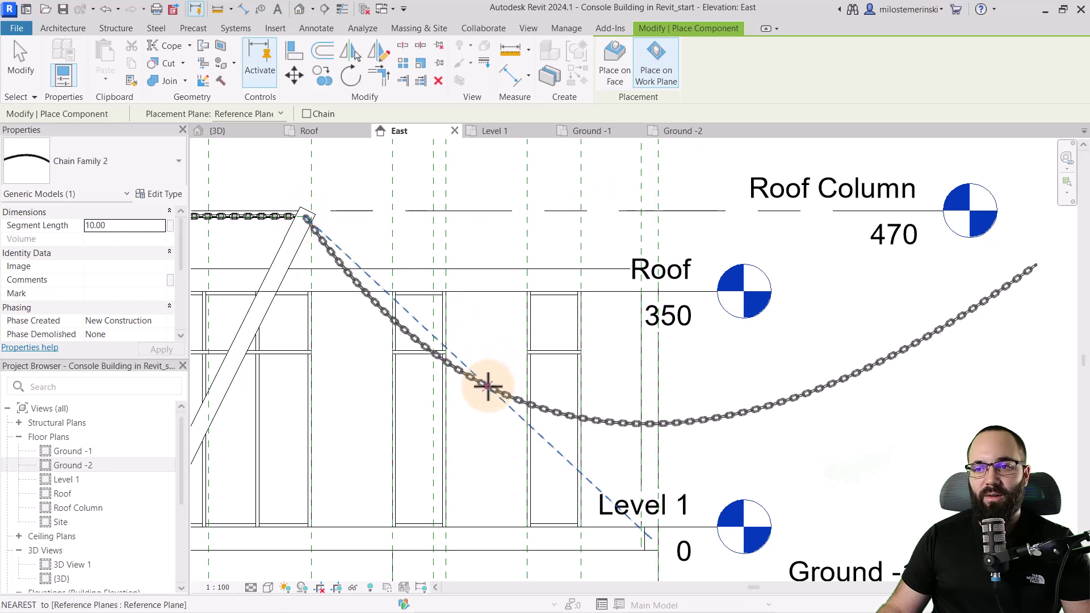
{"action": "left_click", "coordinate": [488, 386]}
{"action": "left_click", "coordinate": [652, 540]}
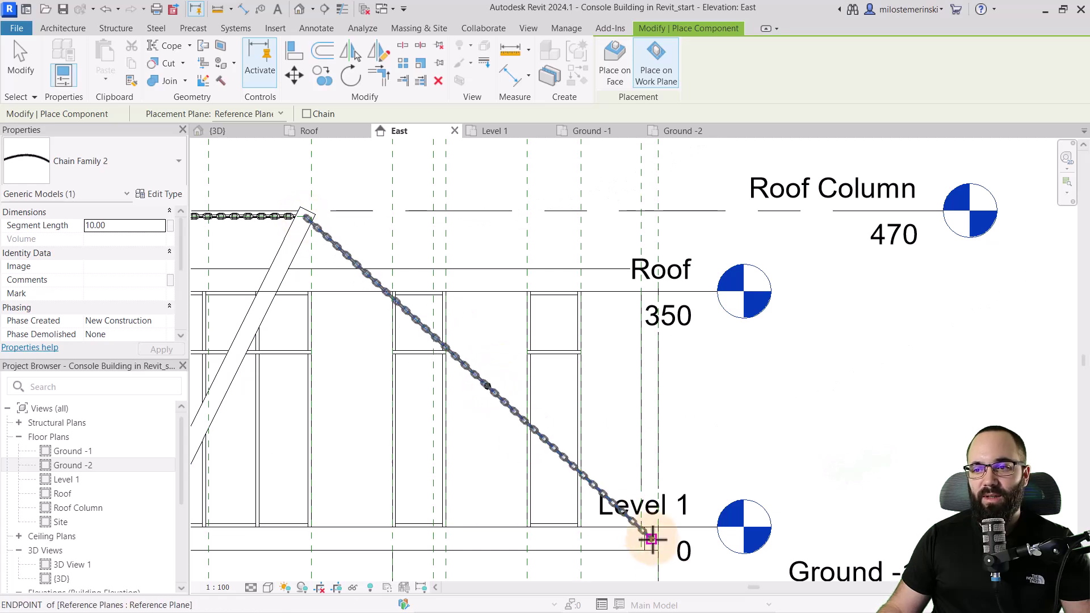
Finish placing the last chain at the beam end and return to the 3D view of the building
{"action": "left_click", "coordinate": [699, 369]}
{"action": "key", "text": "Escape"}
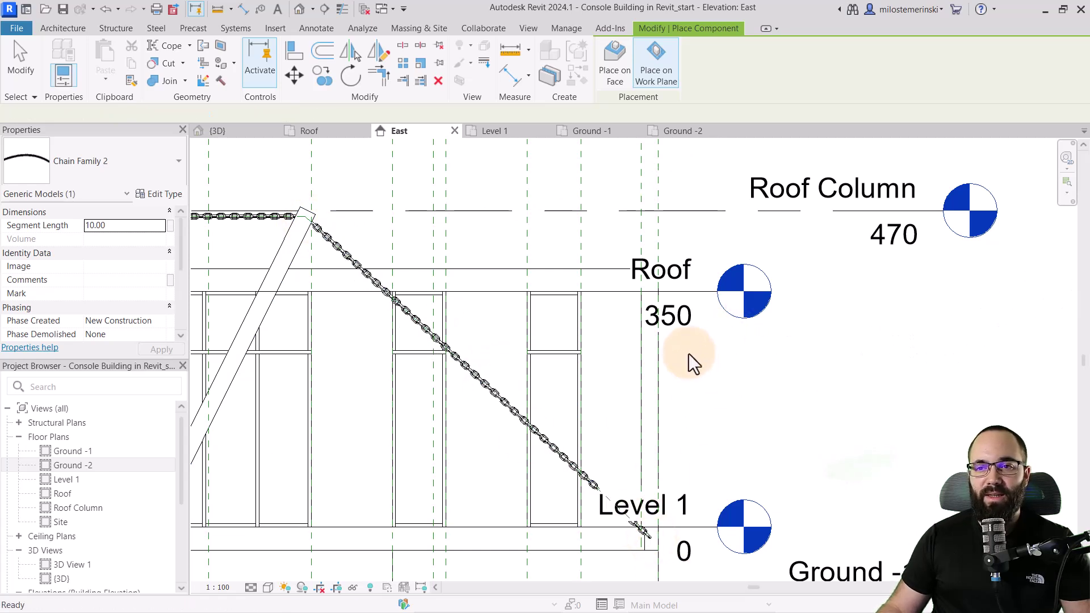
{"action": "key", "text": "Escape"}
{"action": "left_click", "coordinate": [239, 135]}
{"action": "scroll", "coordinate": [563, 286], "scroll_direction": "down", "scroll_amount": 2}
{"action": "middle_click_drag", "start_coordinate": [459, 330], "coordinate": [508, 353], "text": "shift"}
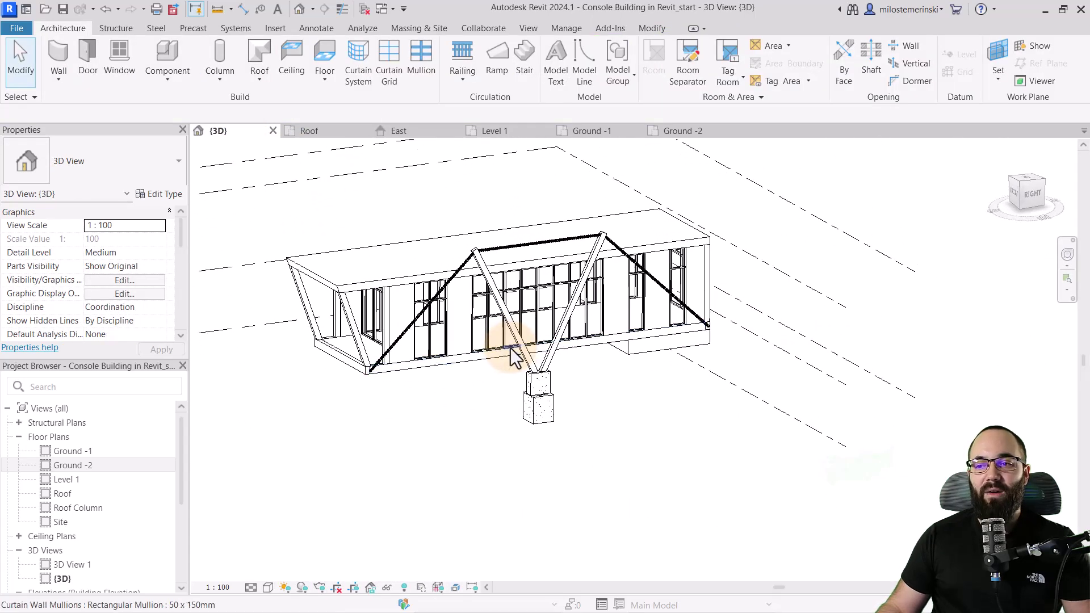
Mirror a copy of the three chains, both slanted columns, the concrete pedestal and its foundation about the building's lengthwise central reference plane in Level 1
{"action": "left_click", "coordinate": [465, 271]}
{"action": "left_click", "coordinate": [514, 247], "text": "ctrl"}
{"action": "left_click", "coordinate": [614, 244], "text": "ctrl"}
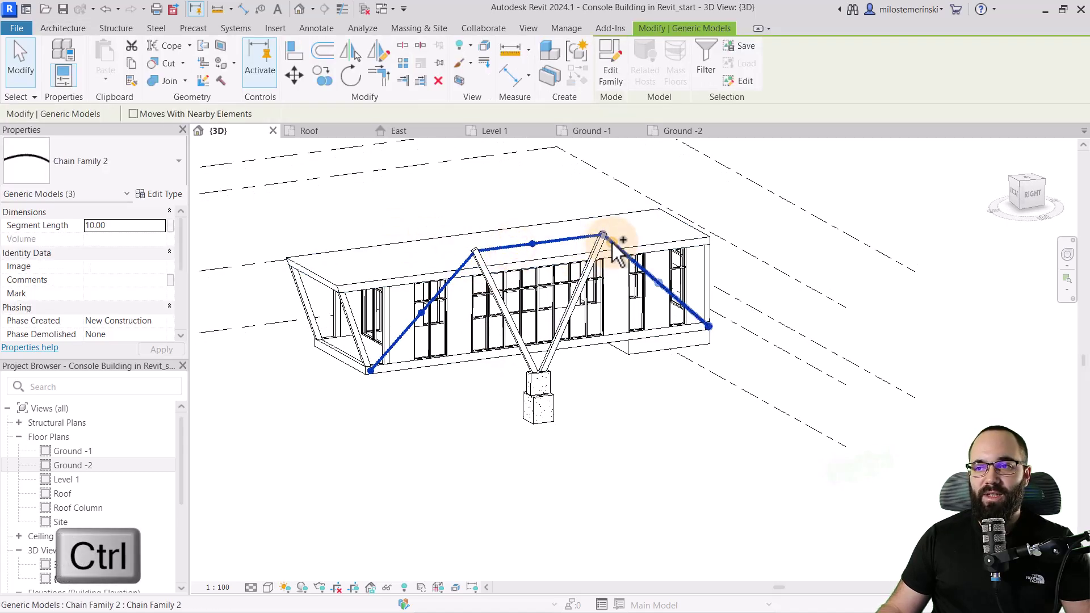
{"action": "left_click", "coordinate": [593, 258], "text": "ctrl"}
{"action": "left_click", "coordinate": [483, 261], "text": "ctrl"}
{"action": "left_click", "coordinate": [560, 406], "text": "ctrl"}
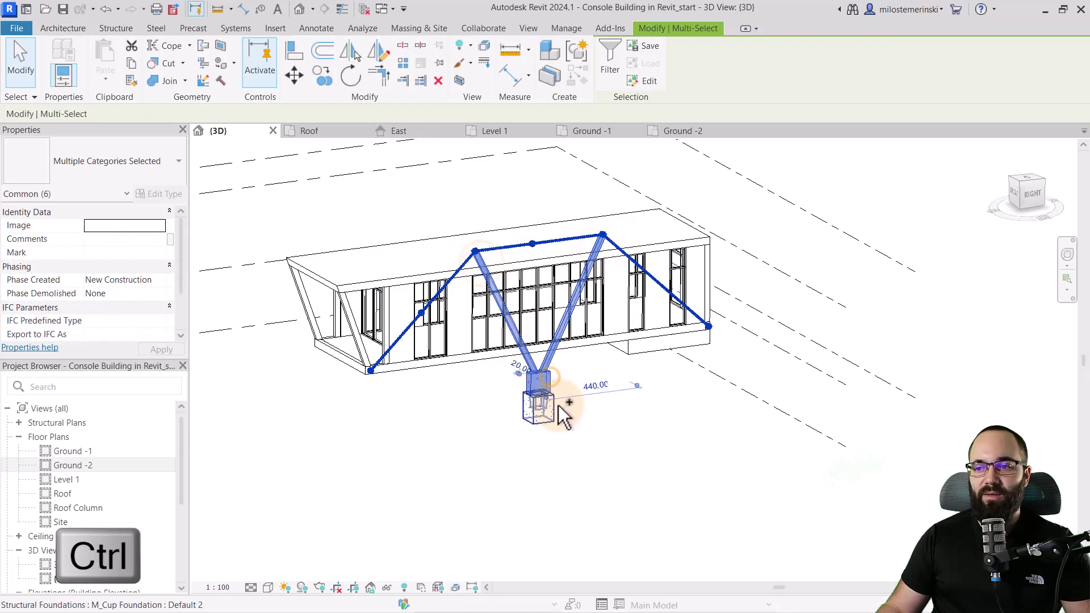
{"action": "left_click", "coordinate": [559, 406], "text": "ctrl"}
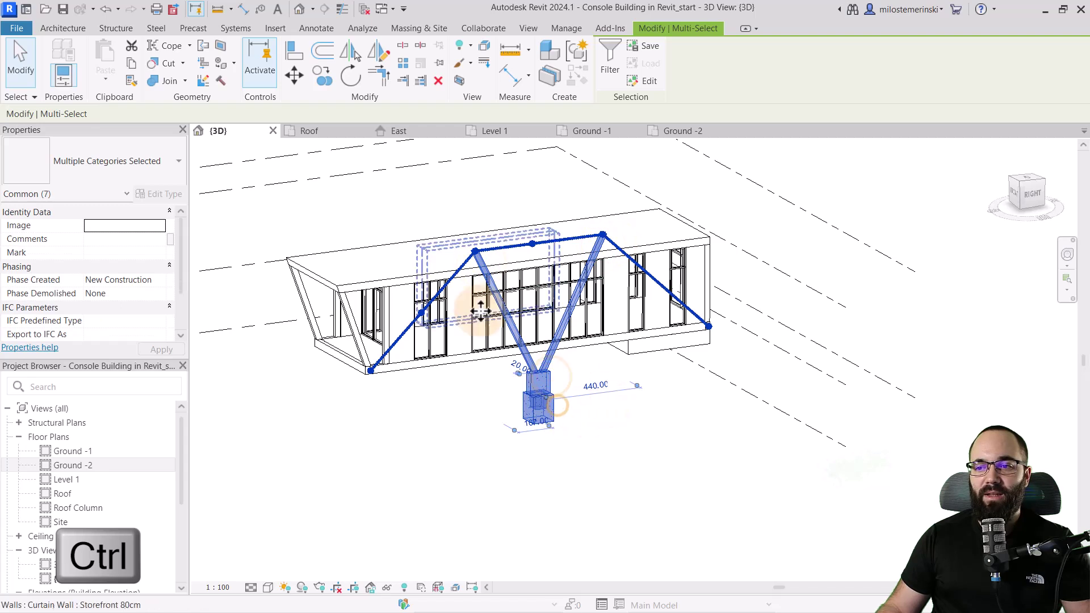
{"action": "left_click", "coordinate": [499, 135]}
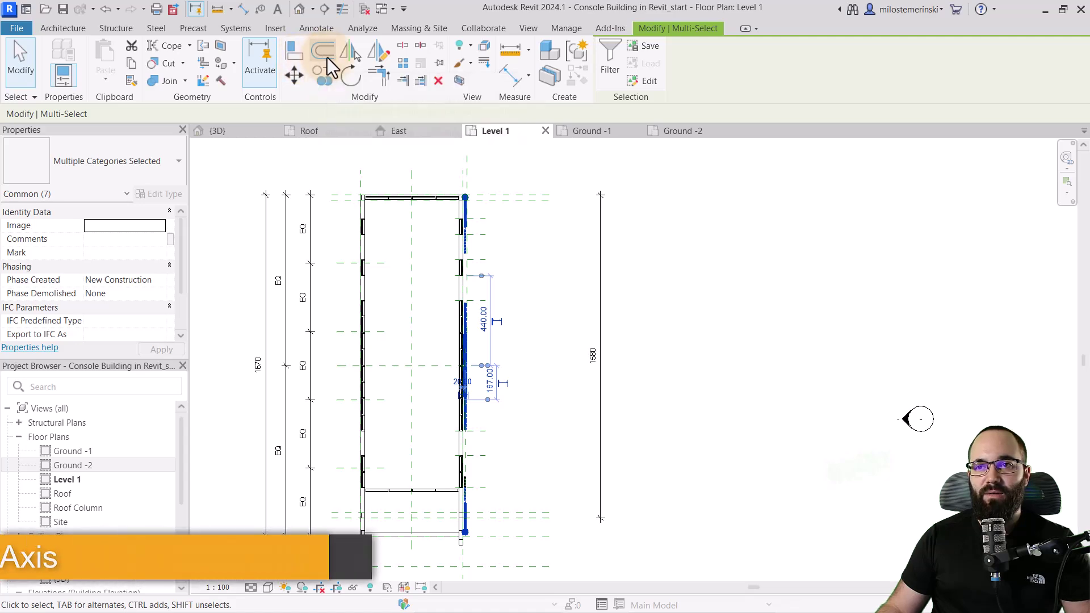
{"action": "left_click", "coordinate": [351, 51]}
{"action": "left_click", "coordinate": [411, 273]}
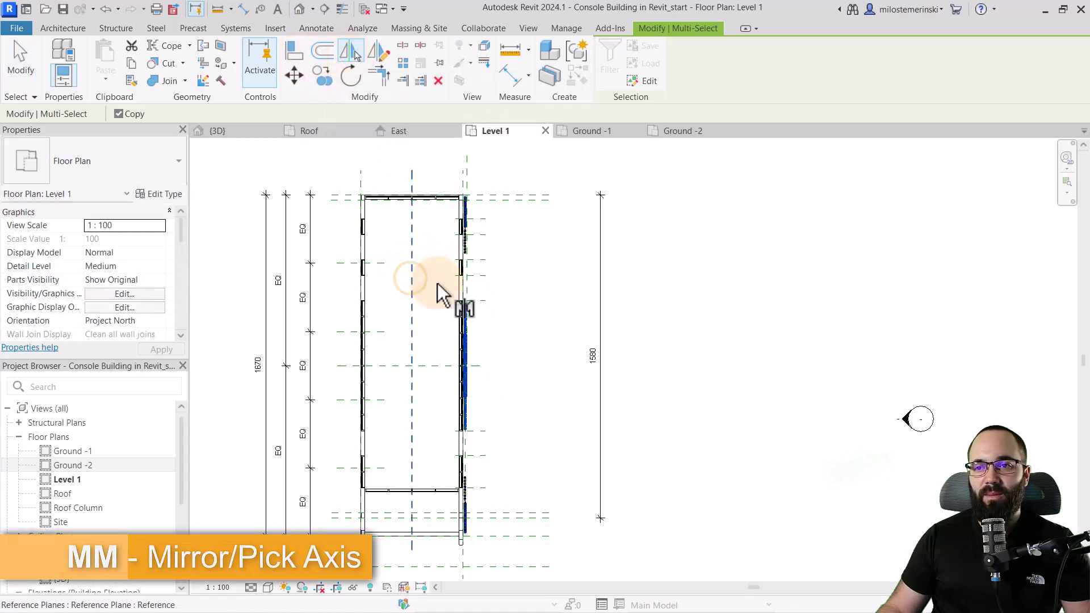
Examine the columns, foundations and chains on both sides of the building in the 3D view
{"action": "left_click", "coordinate": [264, 135]}
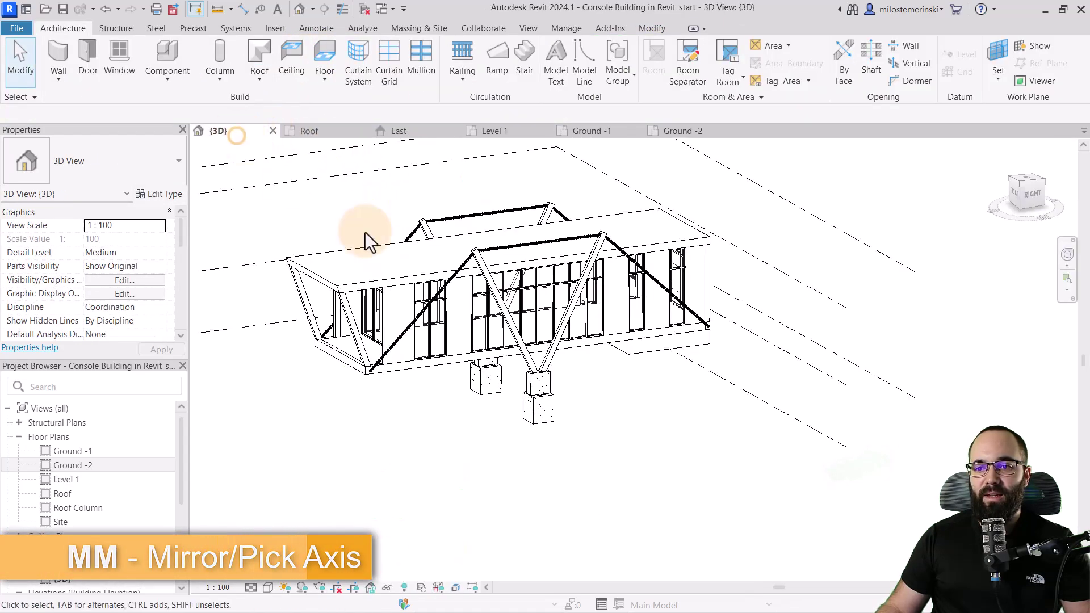
{"action": "middle_click_drag", "start_coordinate": [452, 475], "coordinate": [469, 449], "text": "shift"}
{"action": "scroll", "coordinate": [469, 248], "scroll_direction": "up", "scroll_amount": 6}
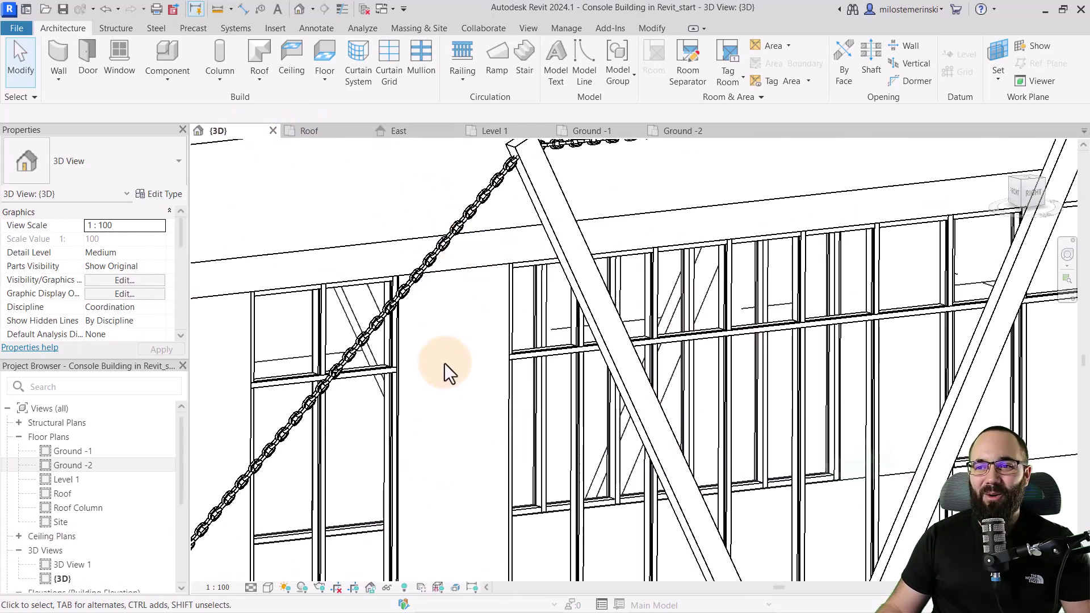
{"action": "scroll", "coordinate": [444, 363], "scroll_direction": "down", "scroll_amount": 7}
{"action": "middle_click_drag", "start_coordinate": [444, 363], "coordinate": [461, 403], "text": "shift"}
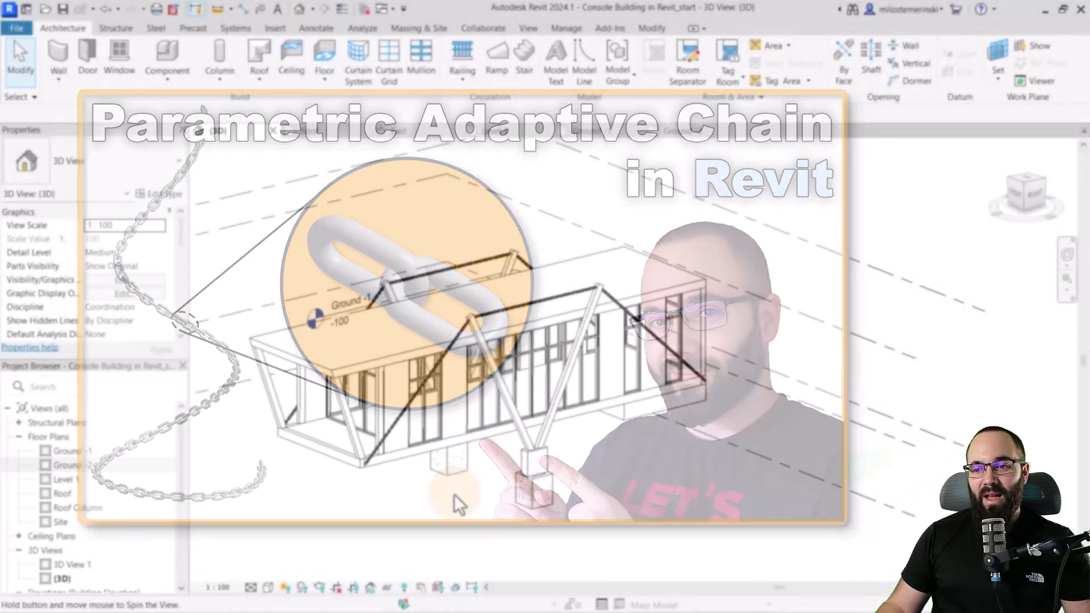
{"action": "middle_click_drag", "start_coordinate": [455, 495], "coordinate": [460, 530], "text": "shift"}
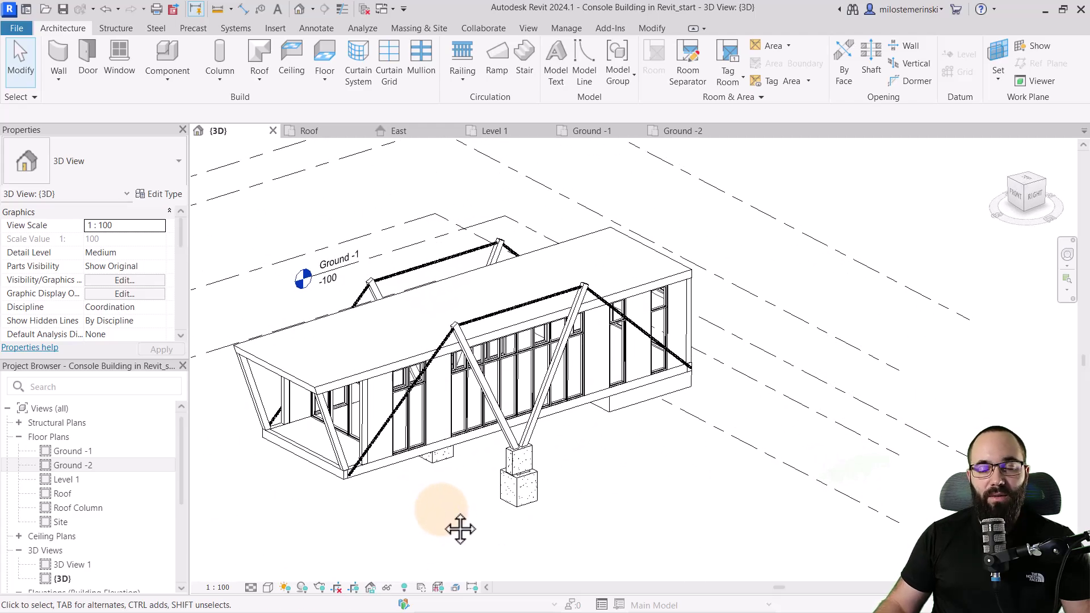